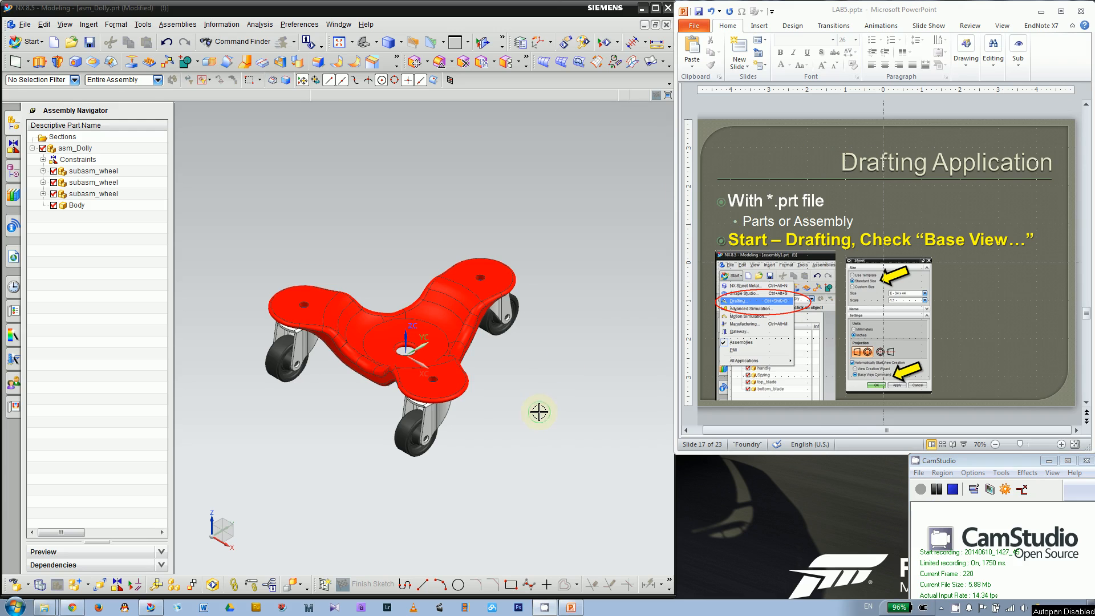
Step: Examine the dolly assembly's red body and wheels from several angles
{"action": "mouse_move", "coordinate": [537, 411]}
{"action": "middle_mouse_down"}
{"action": "mouse_move", "coordinate": [533, 250]}
{"action": "mouse_move", "coordinate": [520, 408]}
{"action": "mouse_move", "coordinate": [532, 397]}
{"action": "middle_mouse_up"}
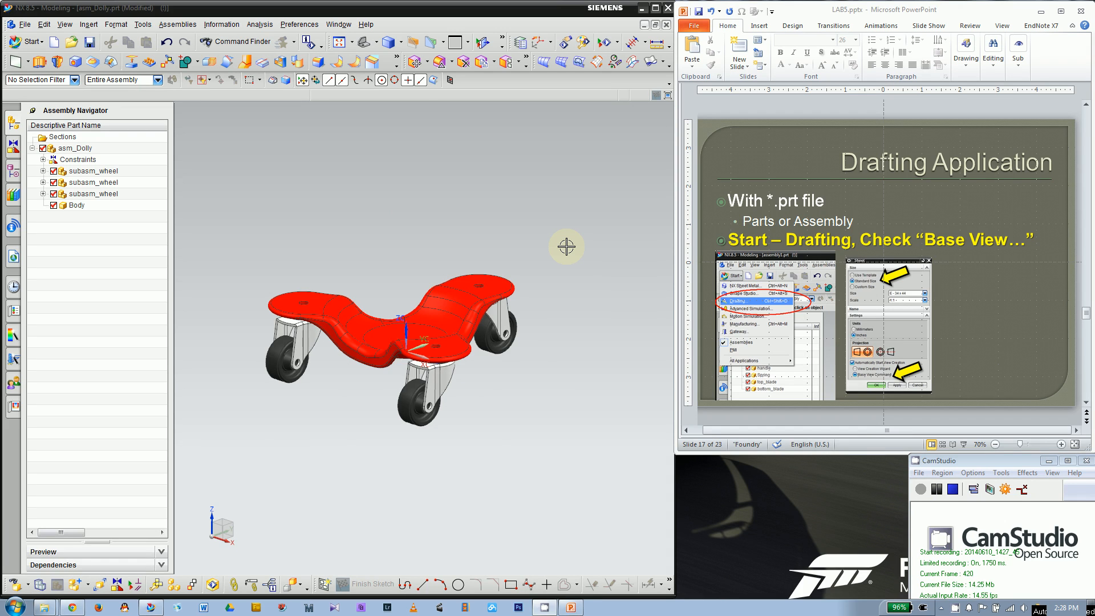
{"action": "middle_click_drag", "start_coordinate": [565, 254], "coordinate": [509, 332]}
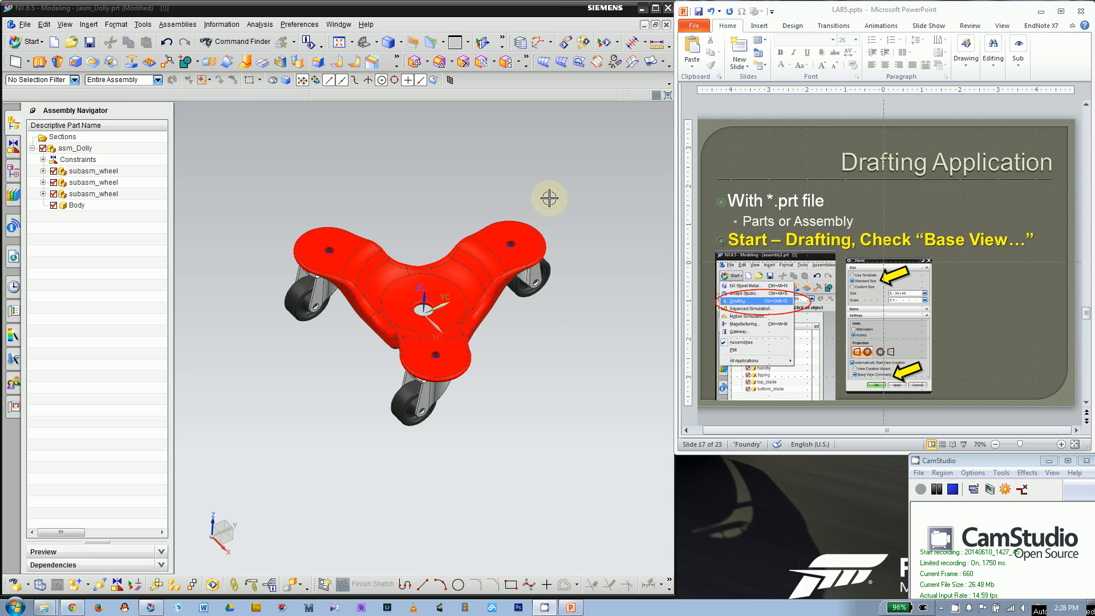
{"action": "middle_click_drag", "start_coordinate": [461, 176], "coordinate": [453, 173]}
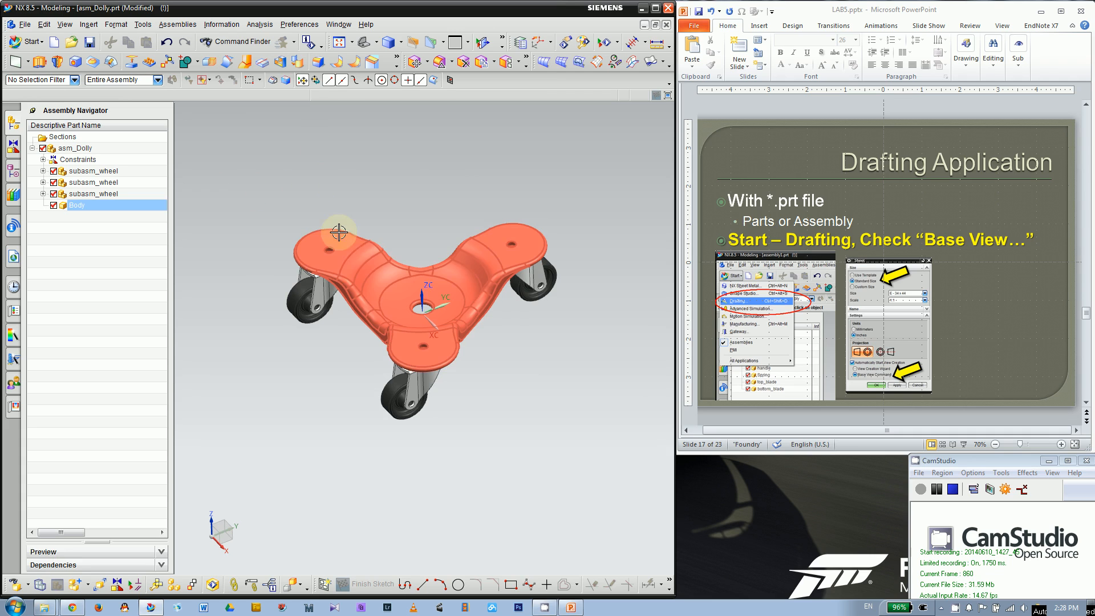
{"action": "left_click", "coordinate": [365, 250]}
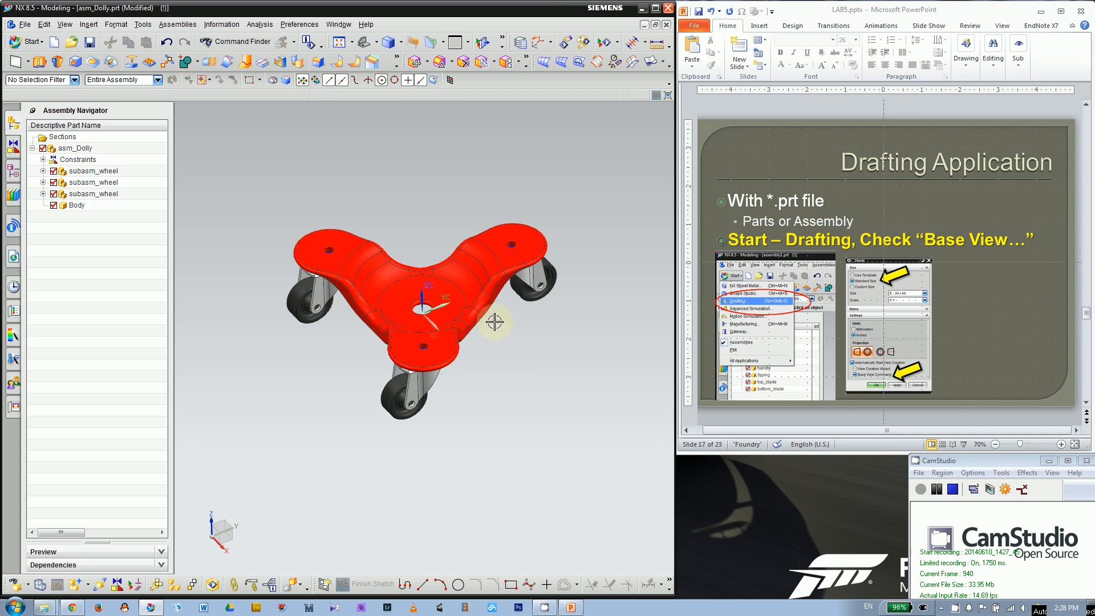
{"action": "scroll", "coordinate": [276, 371], "scroll_direction": "down", "scroll_amount": 1}
{"action": "scroll", "coordinate": [348, 299], "scroll_direction": "up", "scroll_amount": 1}
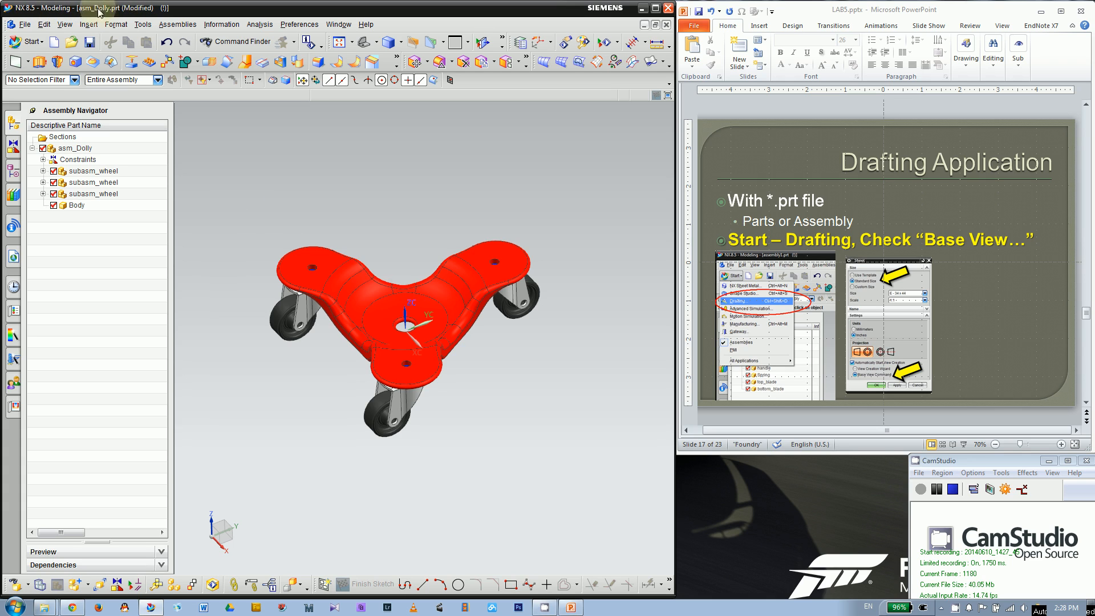
Step: Switch the dolly assembly to the Drafting application and move the sheet setup dialog clear
{"action": "left_click", "coordinate": [33, 42]}
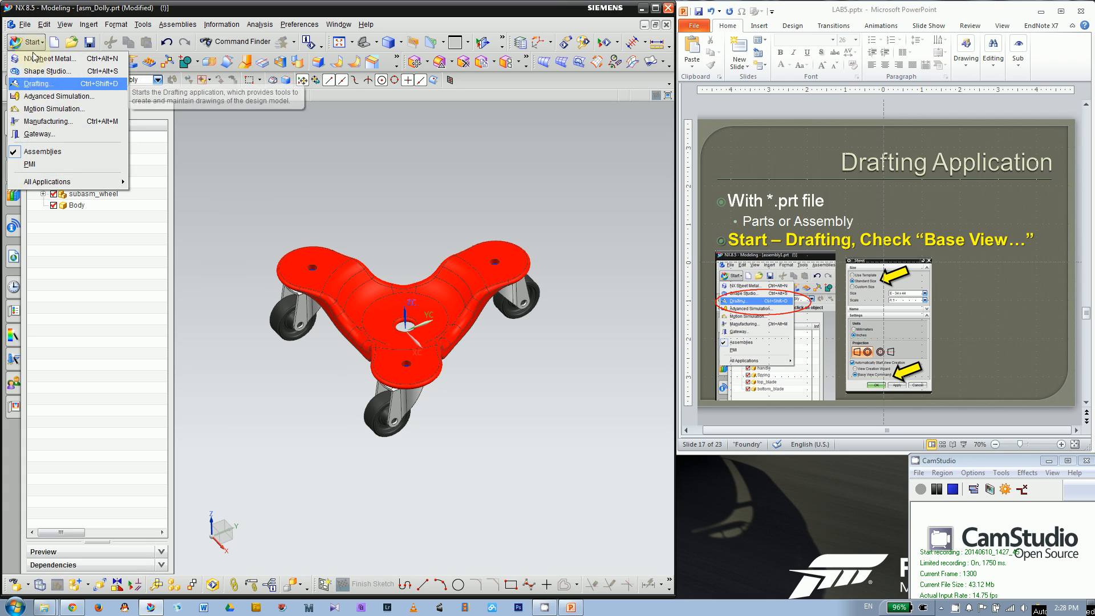
{"action": "left_click", "coordinate": [33, 41]}
{"action": "left_click", "coordinate": [33, 41]}
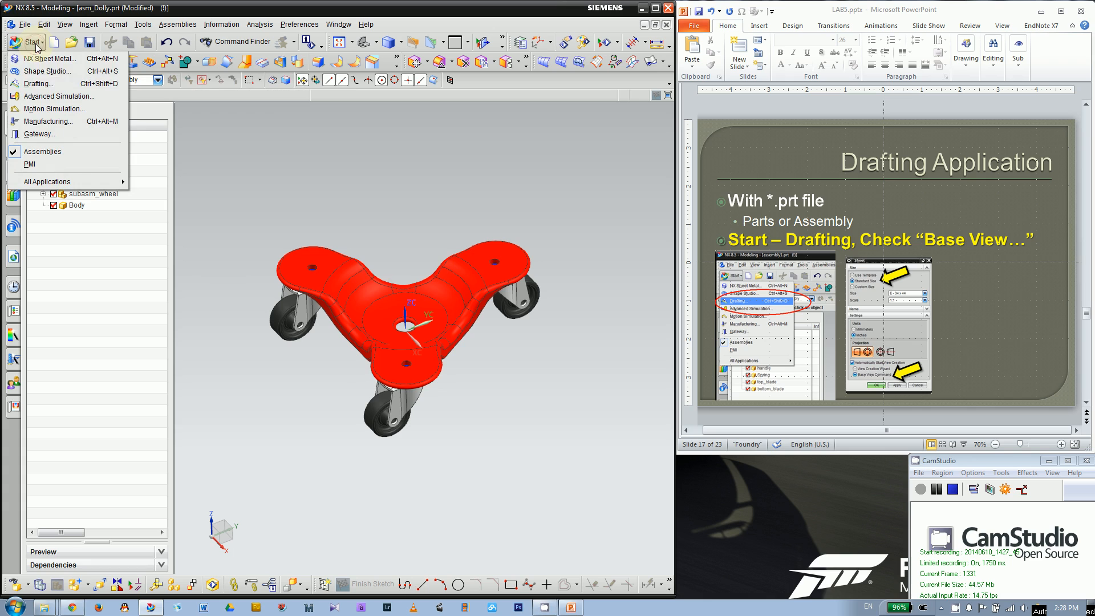
{"action": "left_click", "coordinate": [36, 83]}
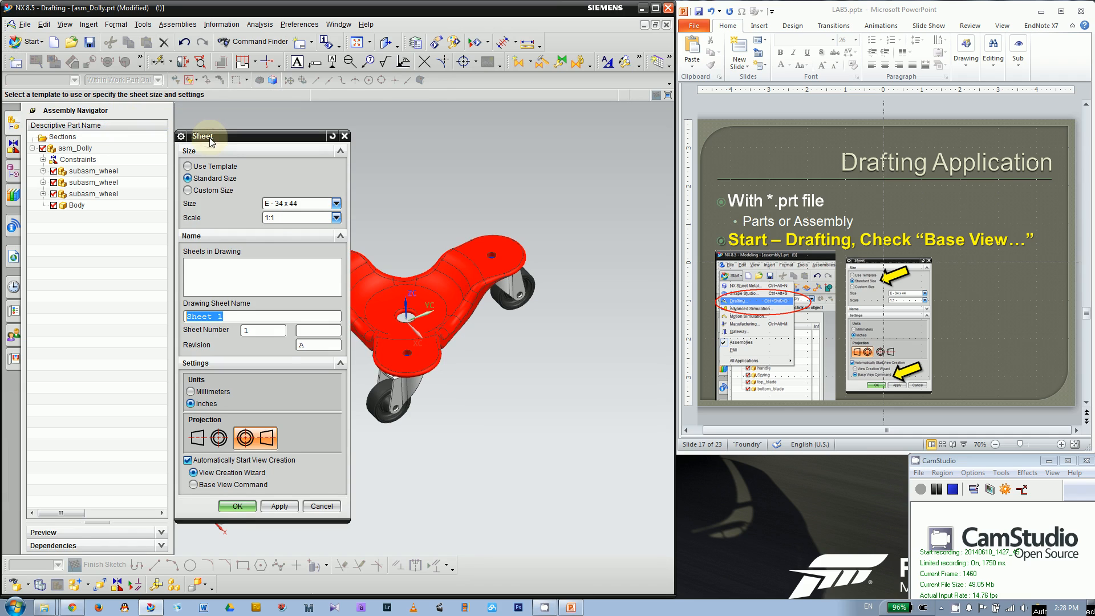
{"action": "left_click_drag", "start_coordinate": [207, 137], "coordinate": [208, 108]}
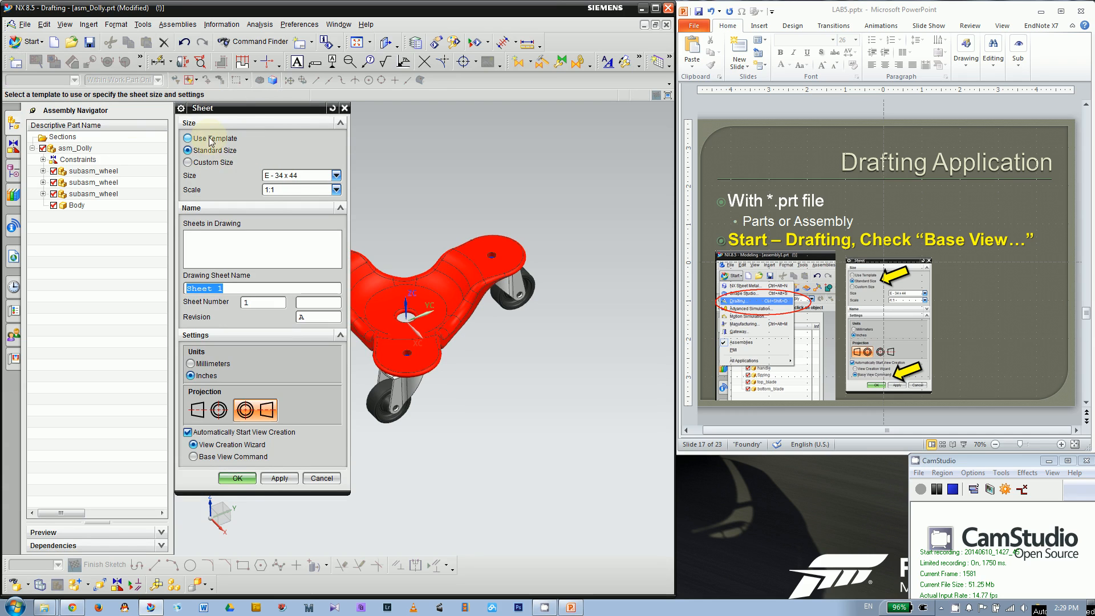
Step: Review the standard sheet sizes and the template alternatives available for the new drawing sheet
{"action": "left_click", "coordinate": [299, 176]}
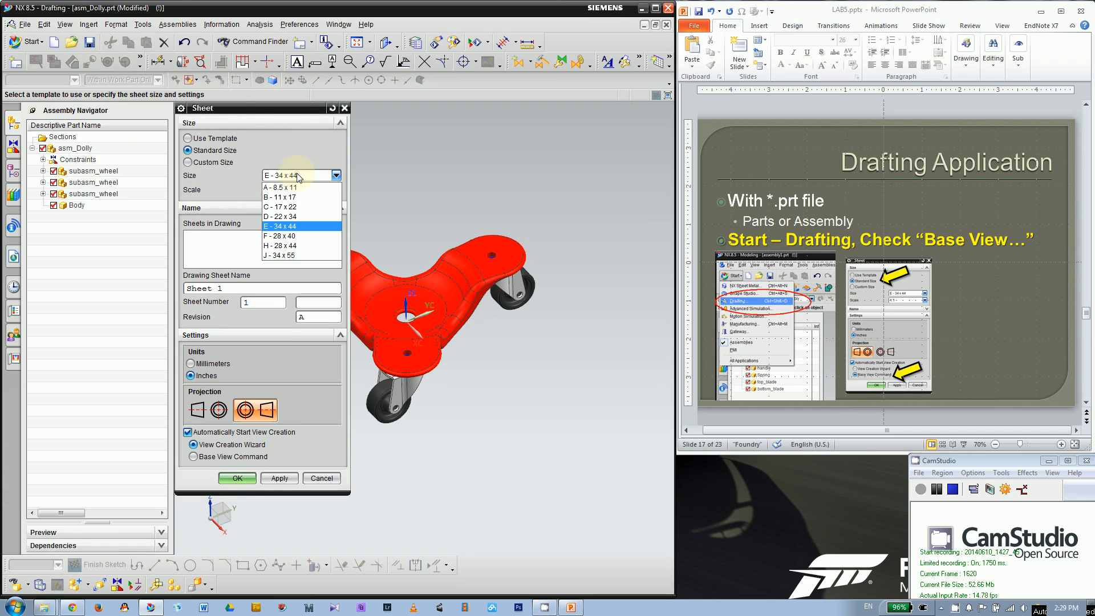
{"action": "left_click", "coordinate": [298, 176]}
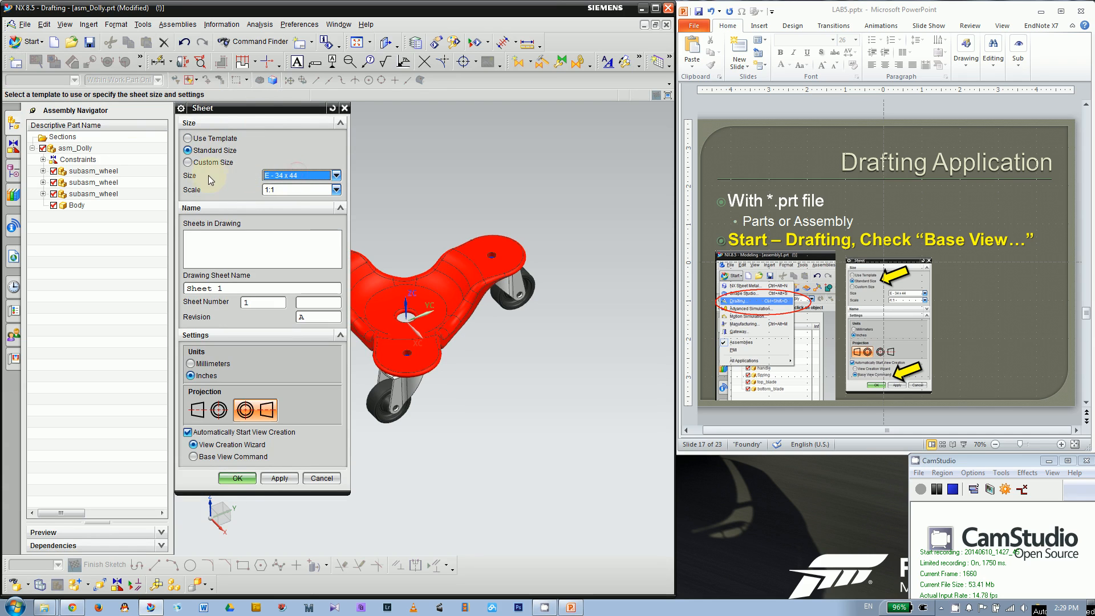
{"action": "left_click", "coordinate": [289, 180]}
{"action": "left_click", "coordinate": [289, 180]}
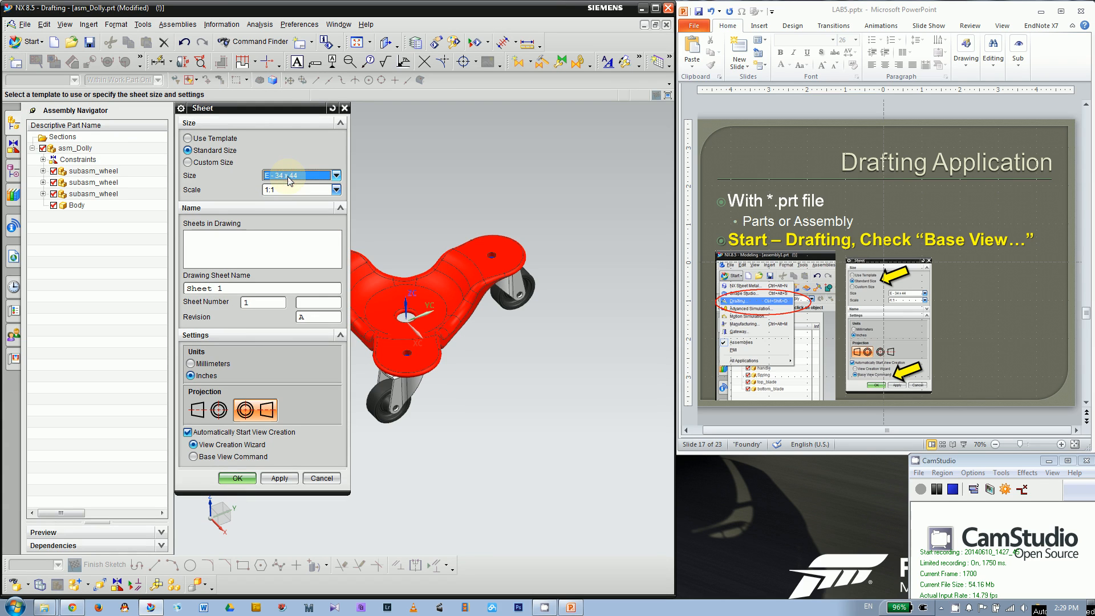
{"action": "left_click", "coordinate": [308, 176]}
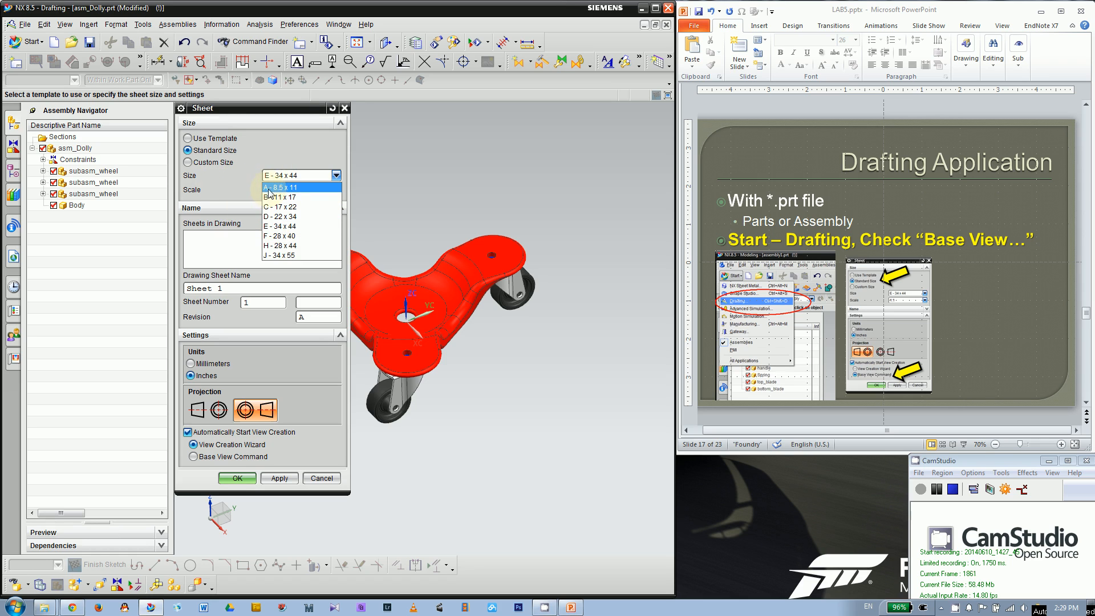
{"action": "left_click", "coordinate": [289, 176]}
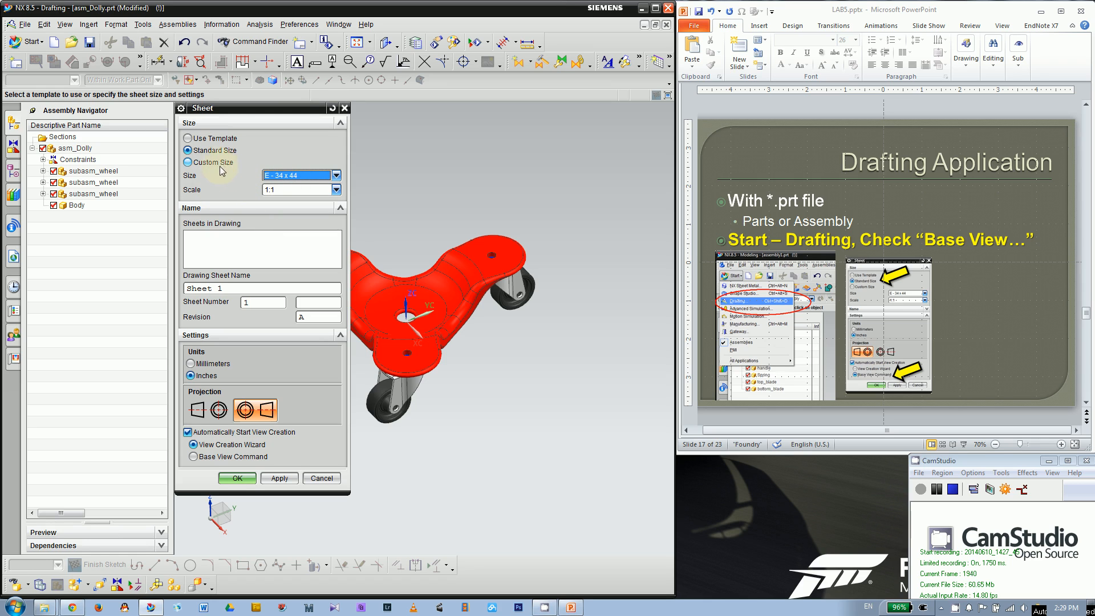
{"action": "left_click", "coordinate": [210, 138]}
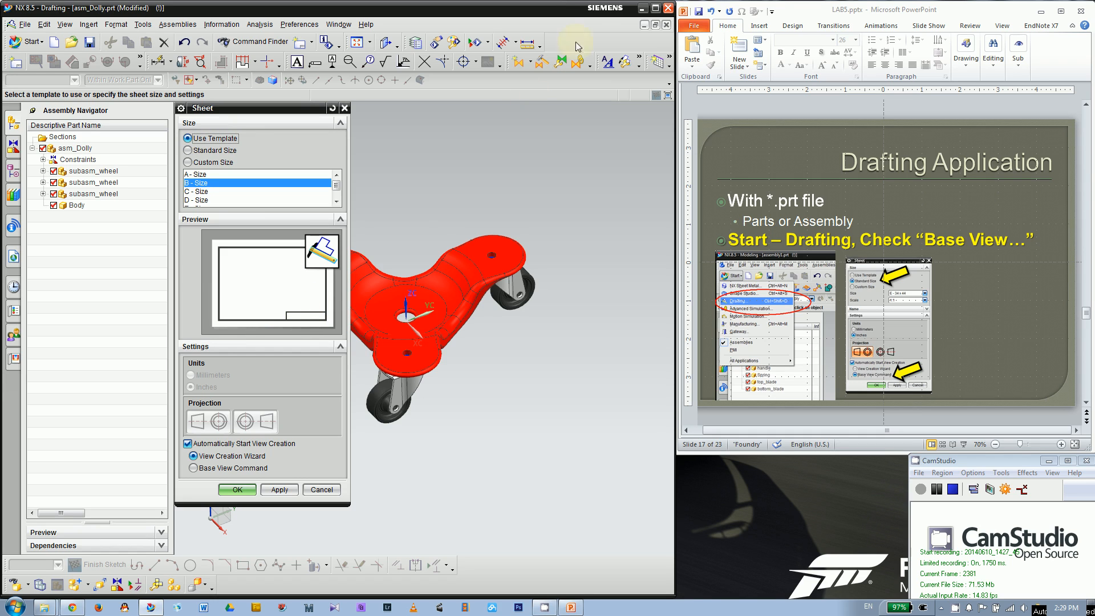
{"action": "left_click", "coordinate": [212, 150]}
{"action": "left_click", "coordinate": [285, 176]}
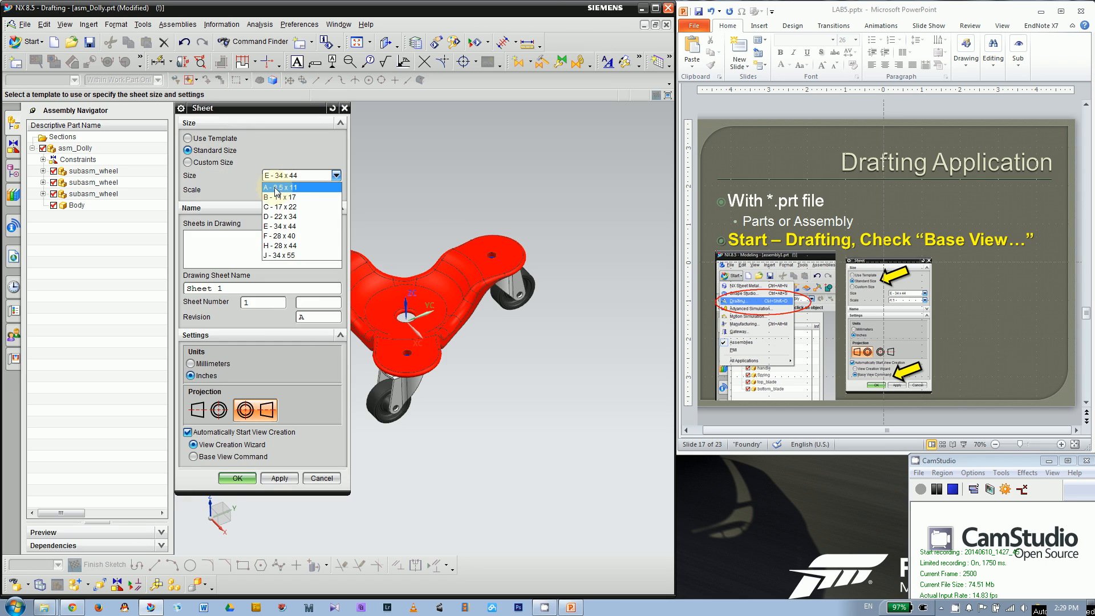
Step: Create the drawing sheet from the A - Size template, with view creation starting automatically through the Base View Command
{"action": "left_click", "coordinate": [209, 140]}
{"action": "left_click", "coordinate": [204, 140]}
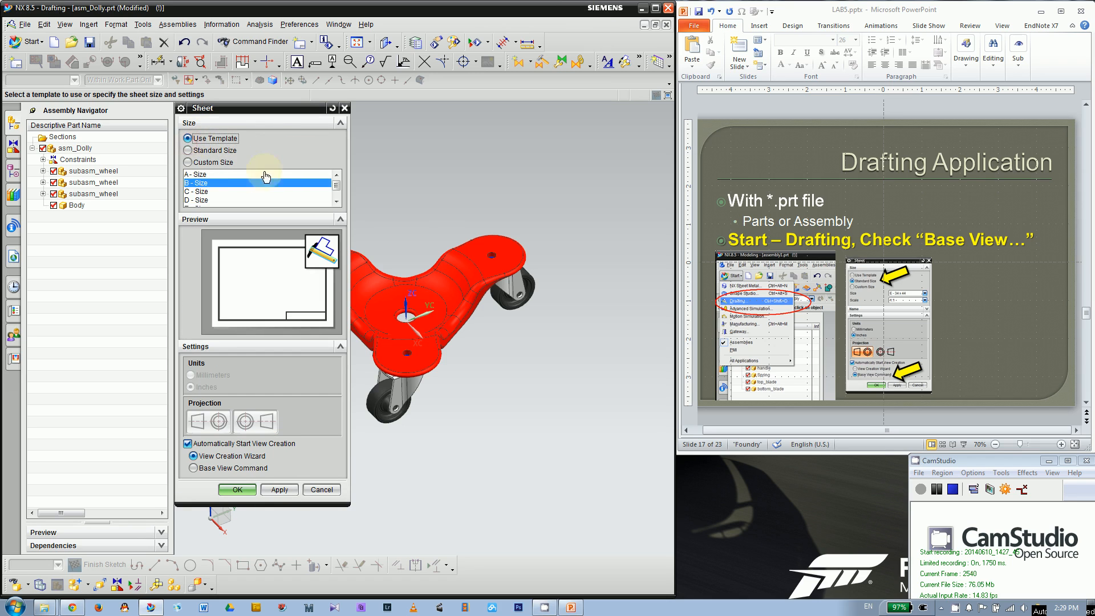
{"action": "left_click", "coordinate": [265, 173]}
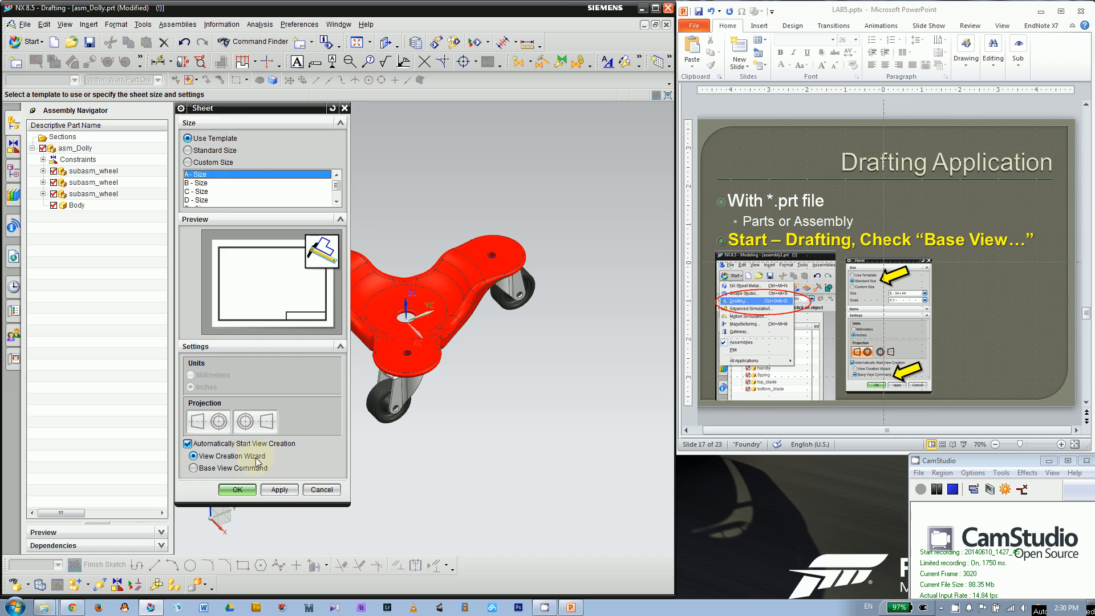
{"action": "left_click", "coordinate": [201, 469]}
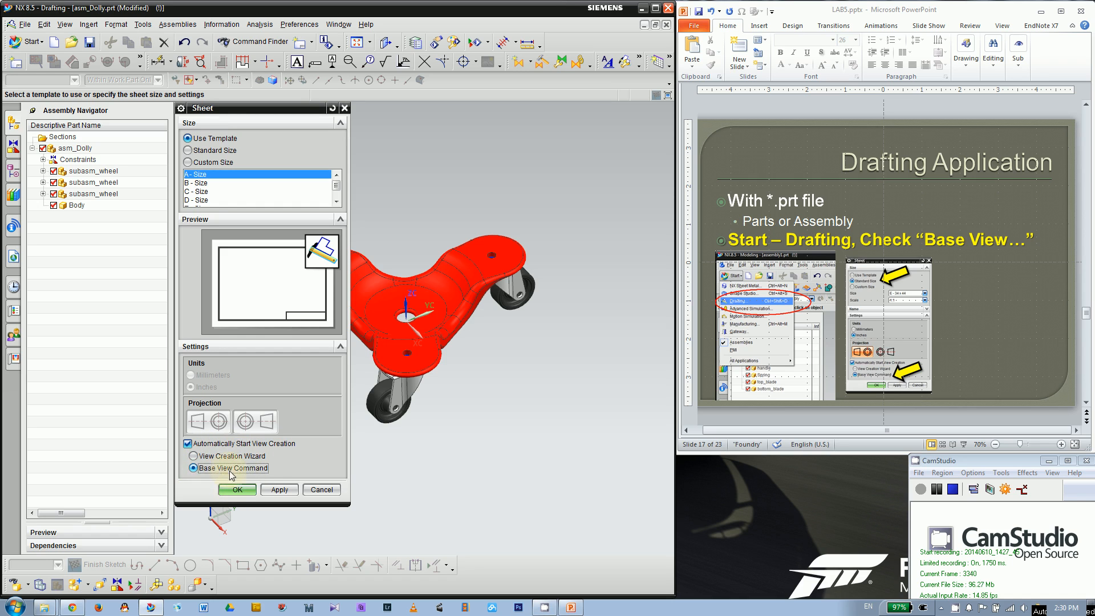
{"action": "left_click", "coordinate": [239, 492]}
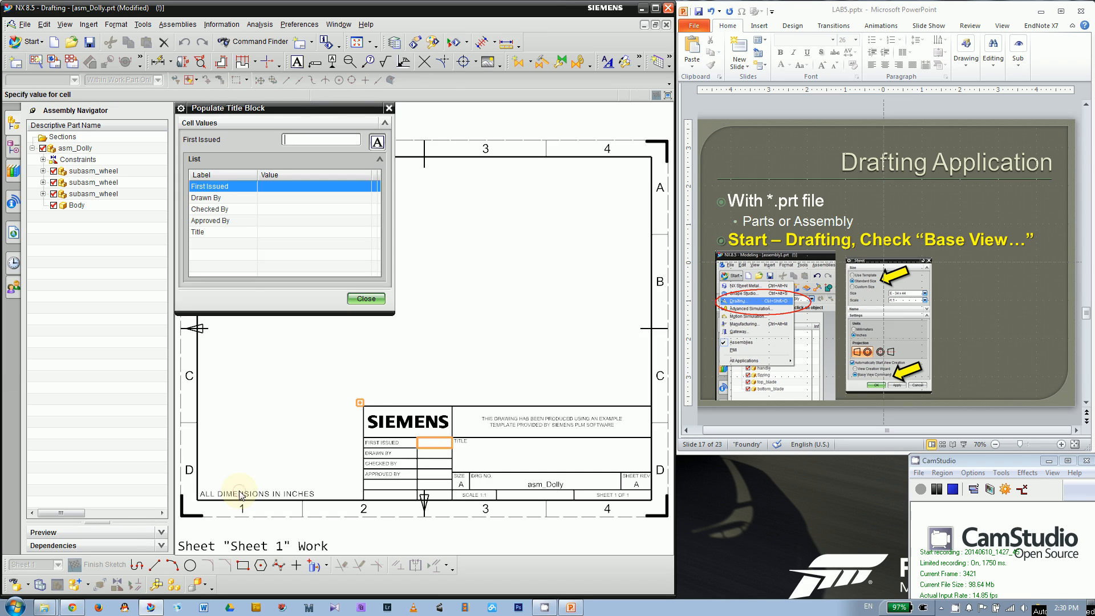
Step: Inspect the title block, clear the trial text from First Issued and finish populating it with all fields left empty
{"action": "scroll", "coordinate": [549, 337], "scroll_direction": "down", "scroll_amount": 1}
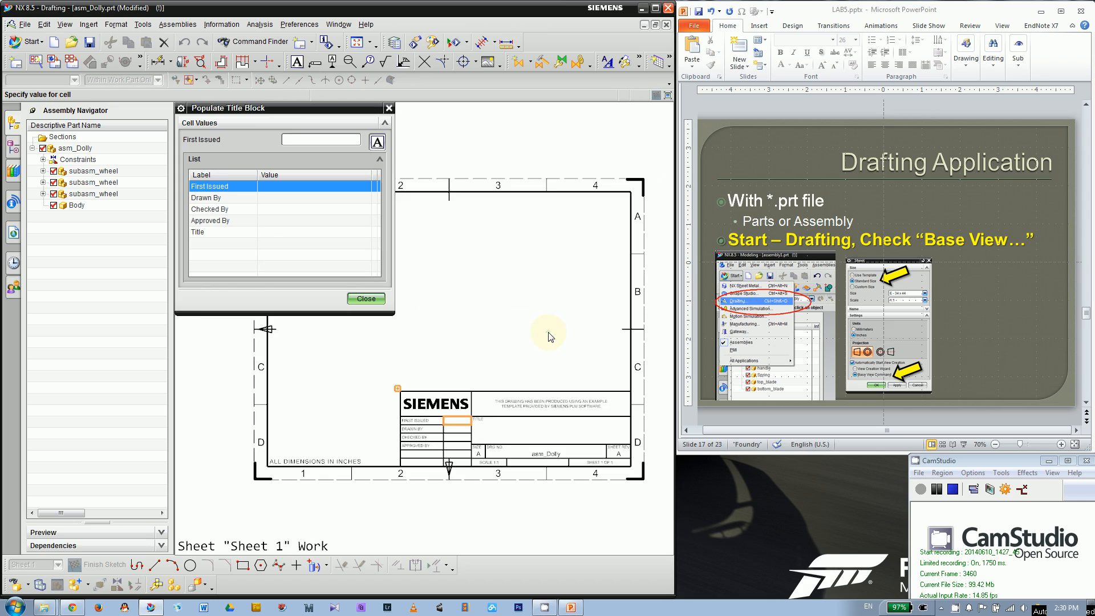
{"action": "scroll", "coordinate": [569, 340], "scroll_direction": "down", "scroll_amount": 1}
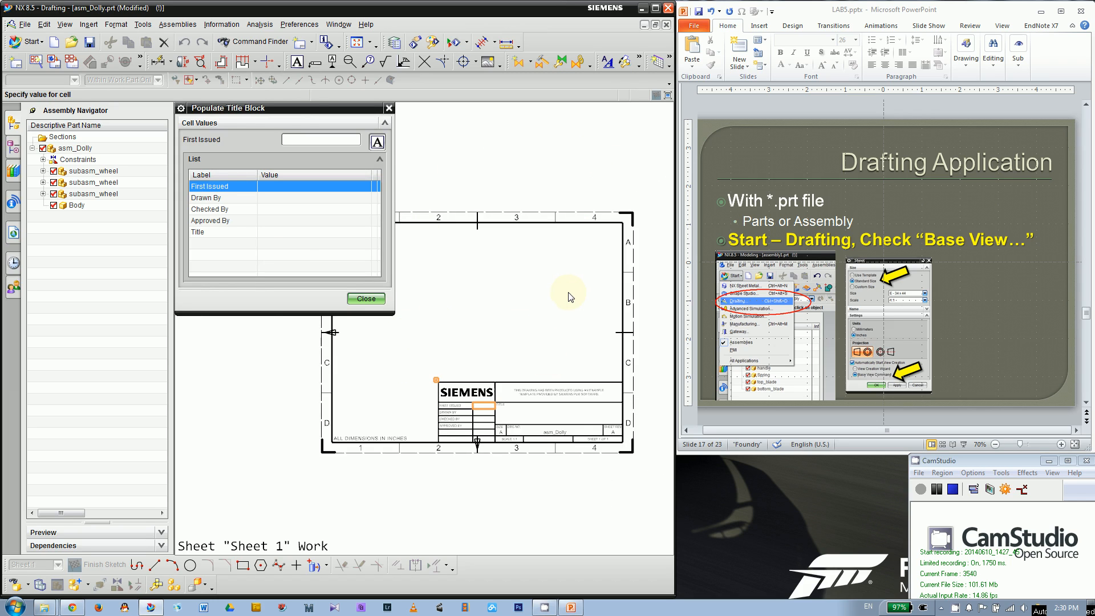
{"action": "scroll", "coordinate": [568, 297], "scroll_direction": "up", "scroll_amount": 1}
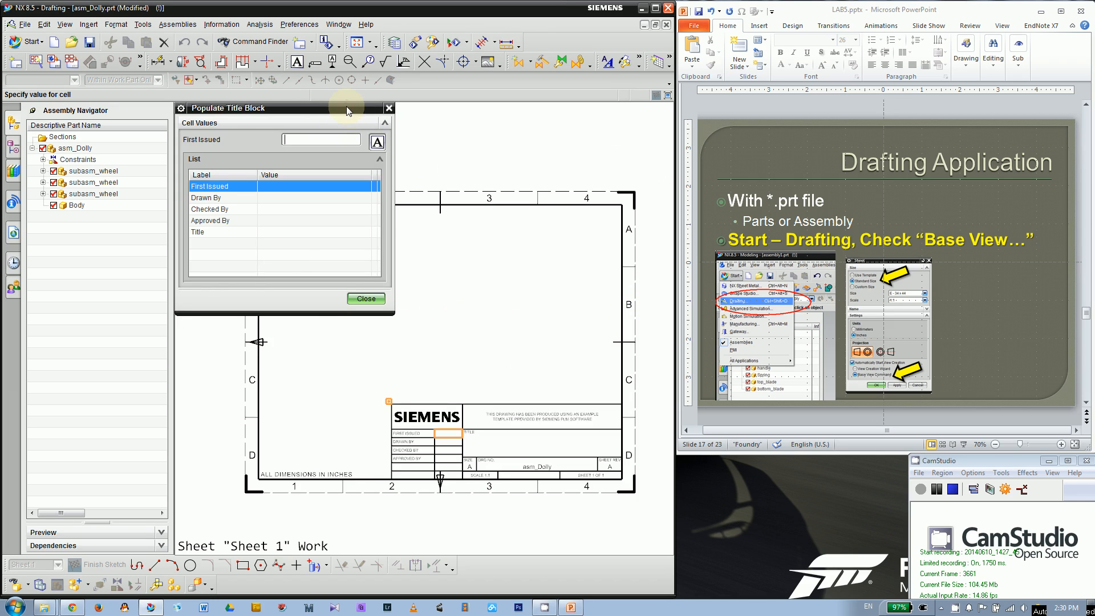
{"action": "scroll", "coordinate": [399, 434], "scroll_direction": "up", "scroll_amount": 2}
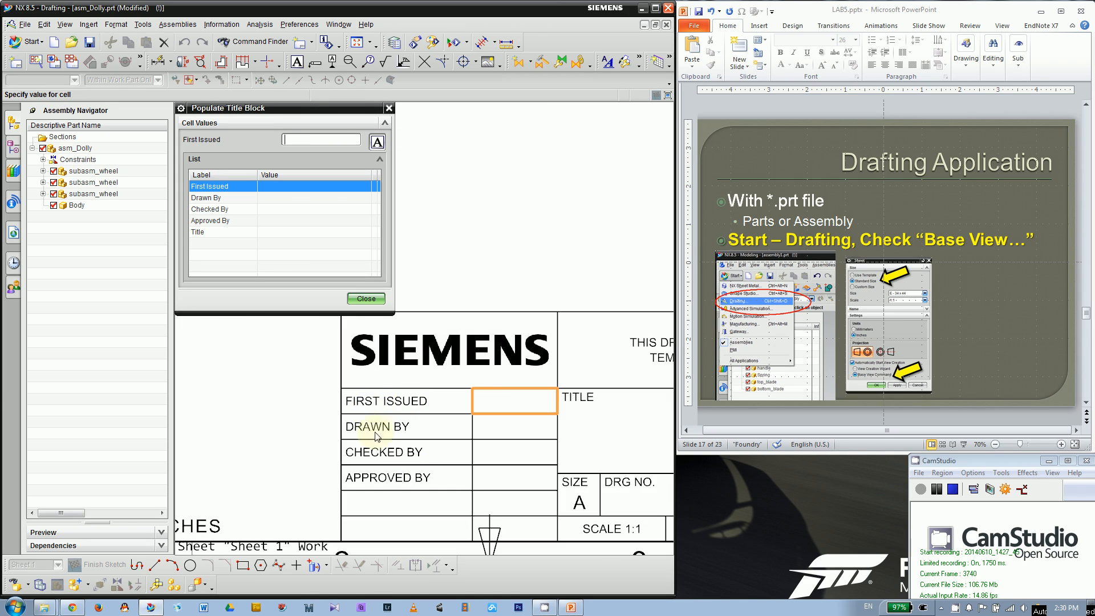
{"action": "scroll", "coordinate": [356, 423], "scroll_direction": "down", "scroll_amount": 3}
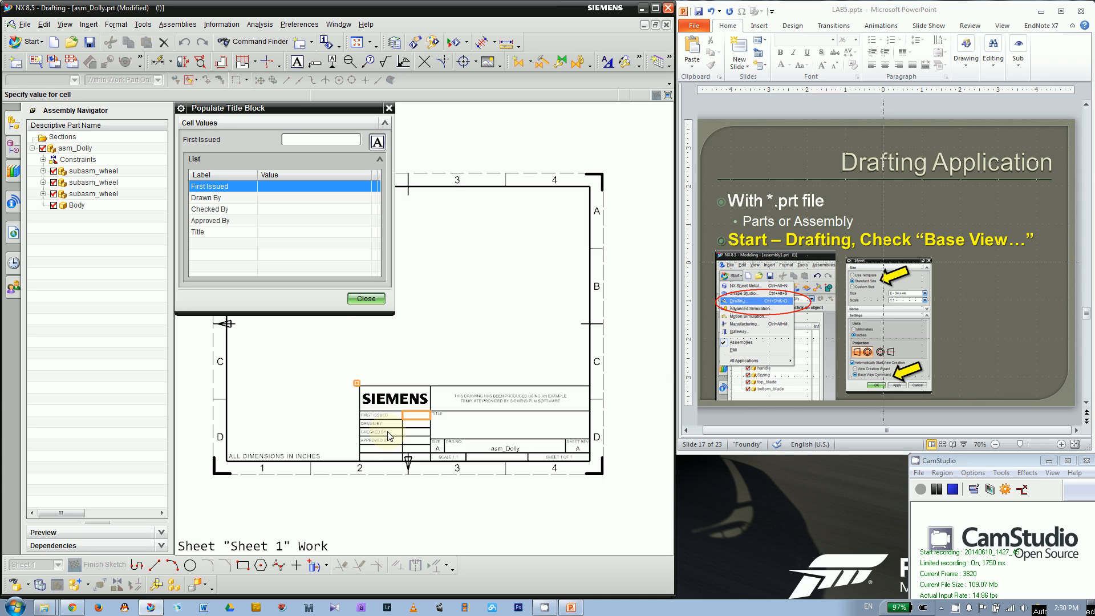
{"action": "scroll", "coordinate": [402, 432], "scroll_direction": "up", "scroll_amount": 2}
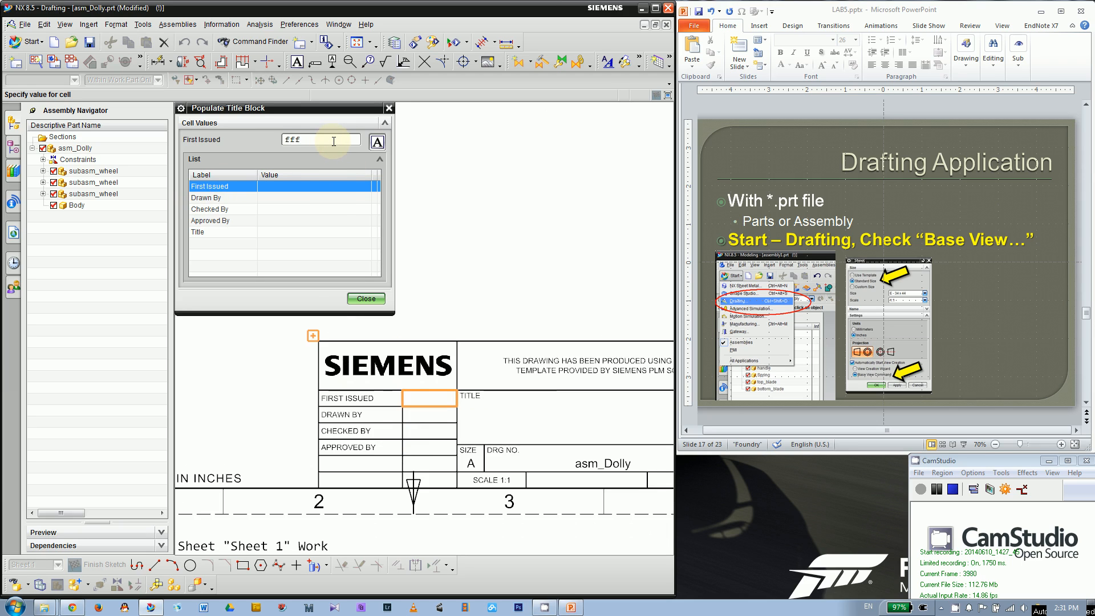
{"action": "key", "text": "BackSpace"}
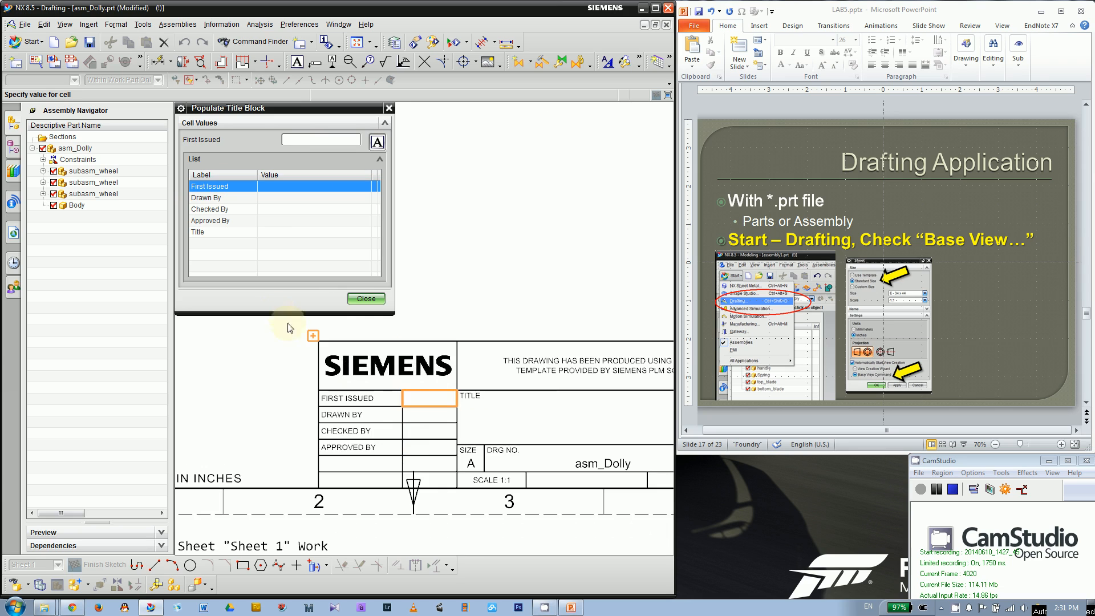
{"action": "left_click", "coordinate": [364, 298]}
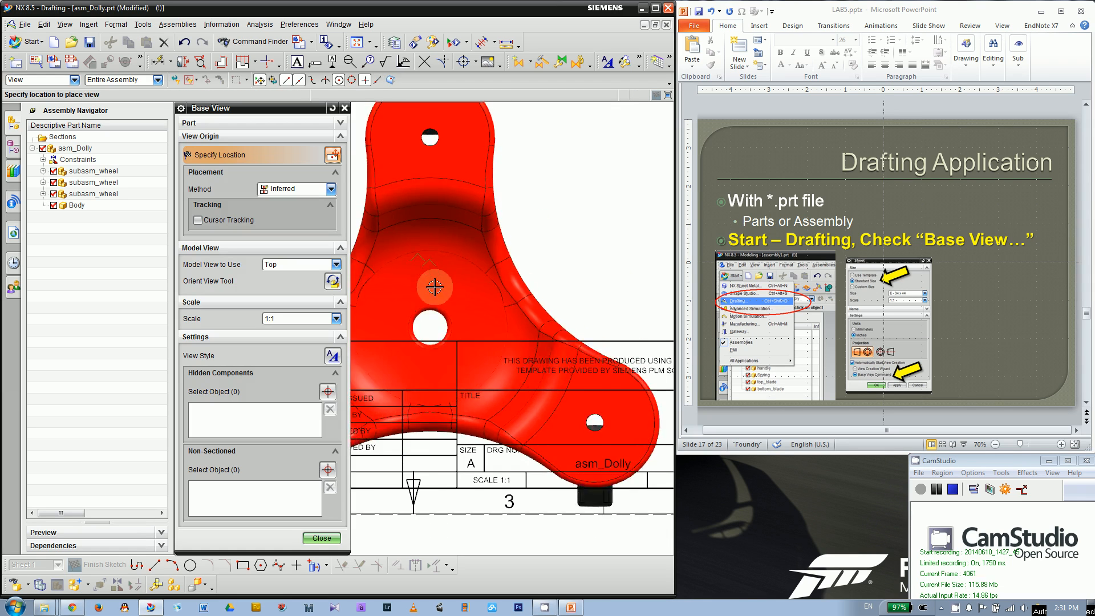
Step: Place a Top base view of the dolly at 1:1 scale in the middle of the sheet, without adding projected views
{"action": "scroll", "coordinate": [488, 344], "scroll_direction": "up", "scroll_amount": 5}
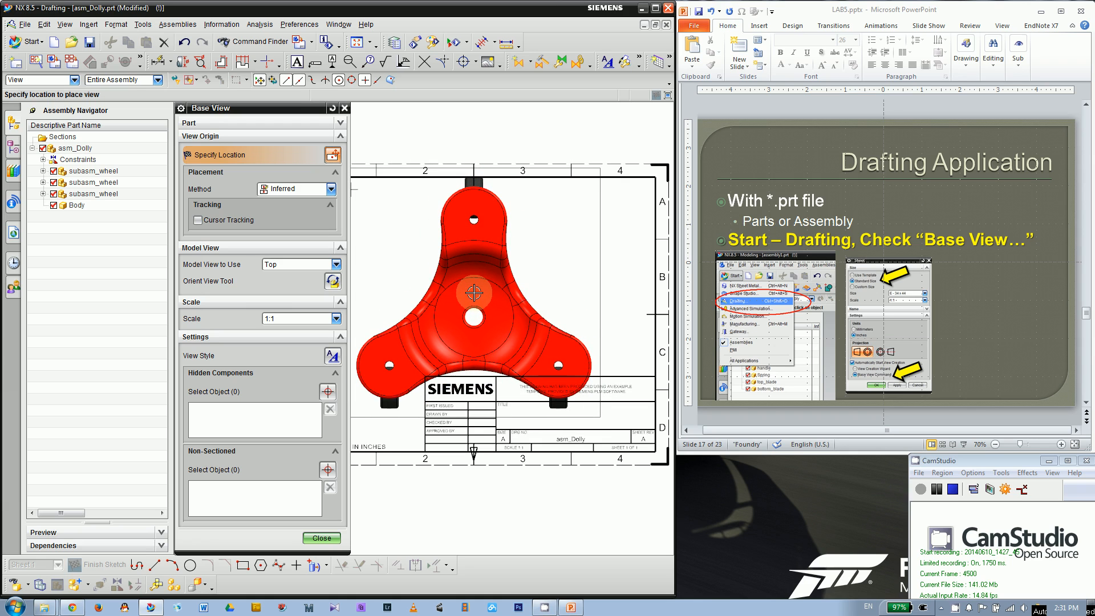
{"action": "left_click", "coordinate": [473, 292]}
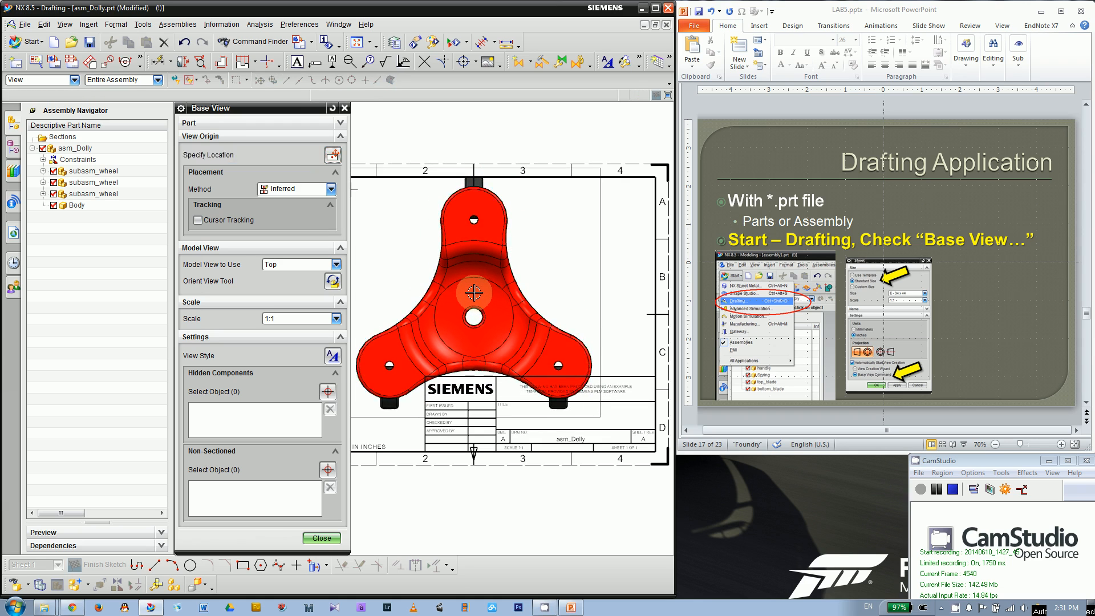
{"action": "scroll", "coordinate": [474, 292], "scroll_direction": "down", "scroll_amount": 2}
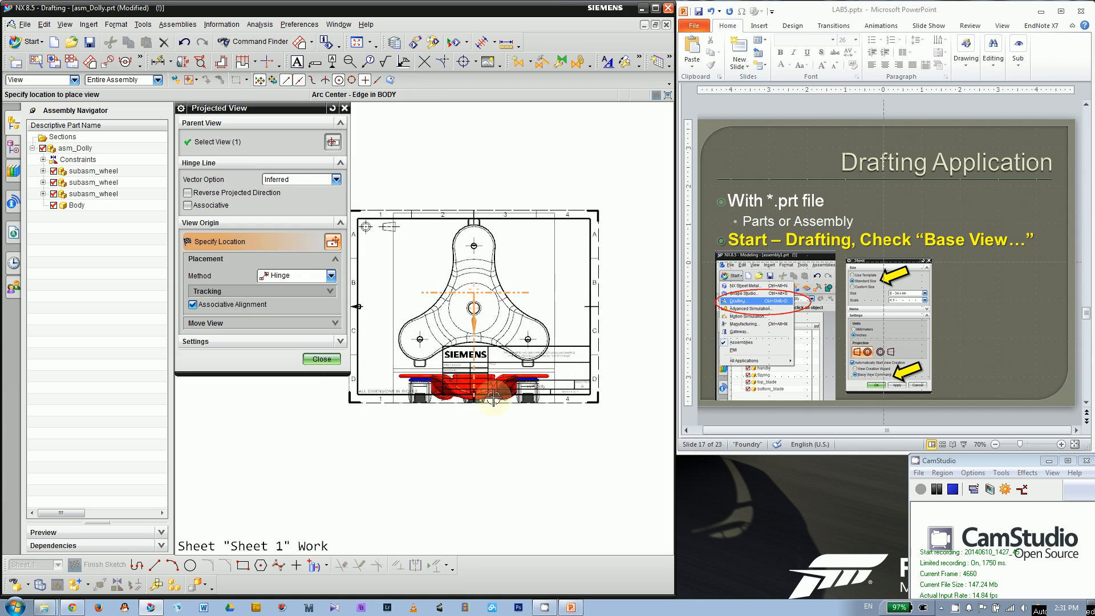
{"action": "left_click", "coordinate": [321, 360]}
{"action": "scroll", "coordinate": [435, 323], "scroll_direction": "up", "scroll_amount": 1}
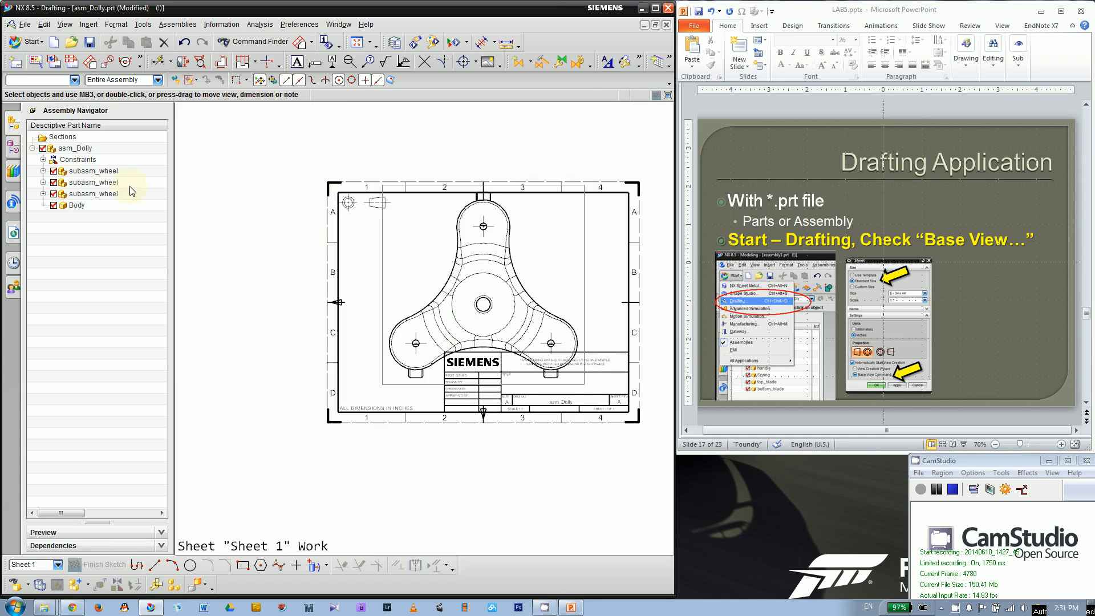
Step: Change Sheet 1 to the standard size B - 11 x 17
{"action": "left_click", "coordinate": [20, 153]}
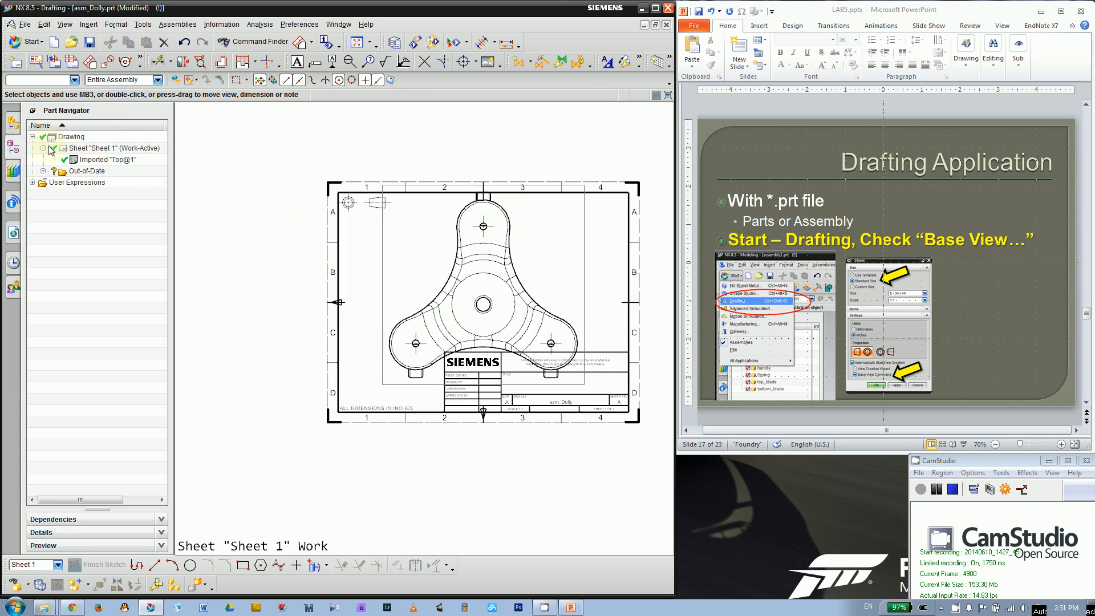
{"action": "left_click", "coordinate": [80, 149]}
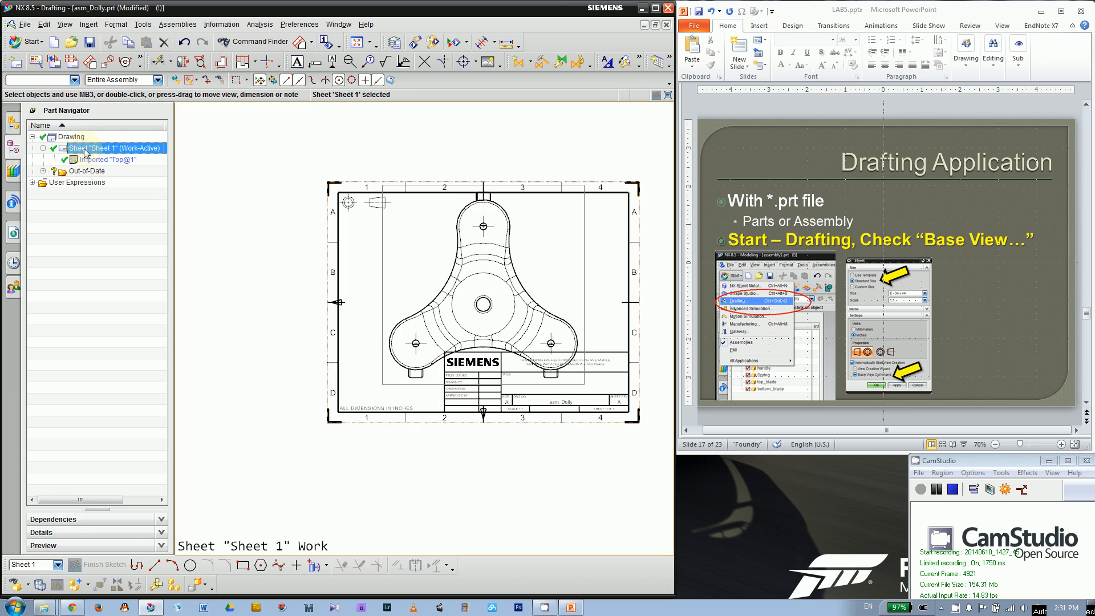
{"action": "double_click", "coordinate": [132, 151]}
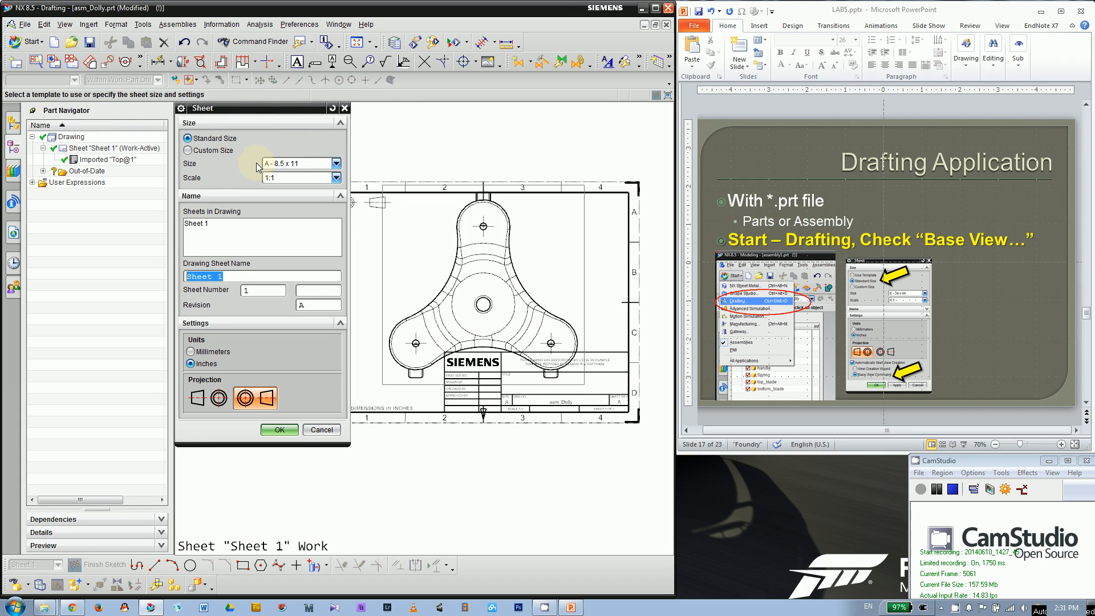
{"action": "left_click", "coordinate": [292, 165]}
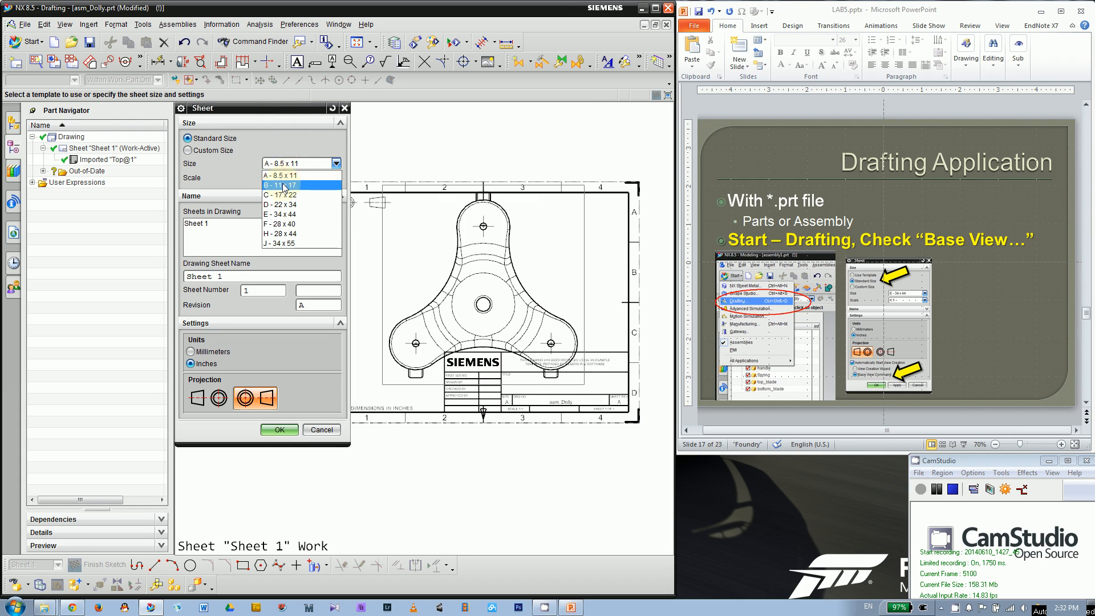
{"action": "left_click", "coordinate": [283, 185]}
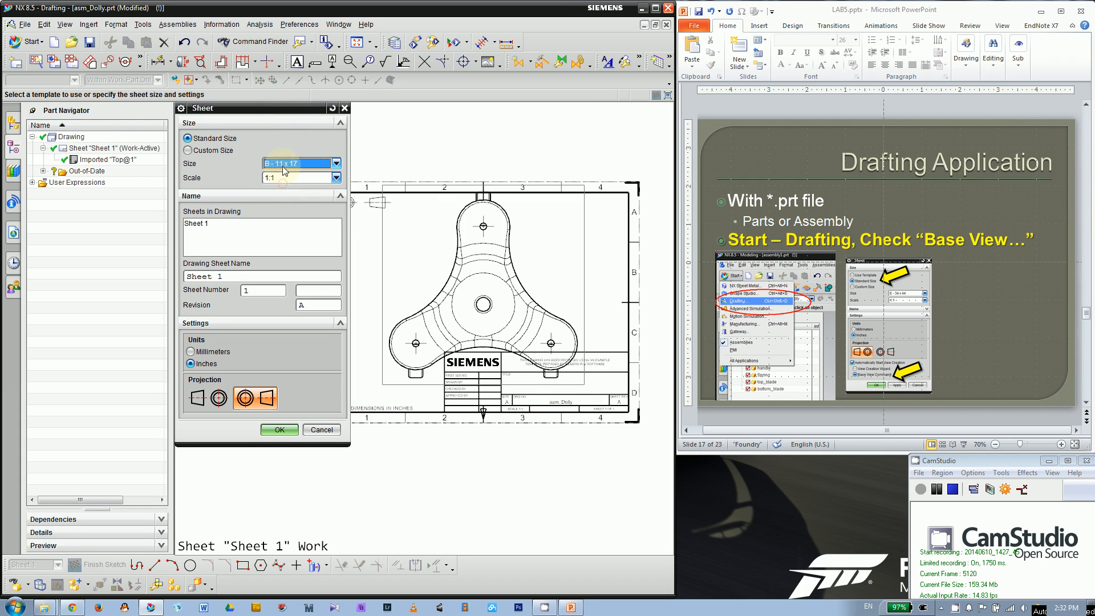
{"action": "left_click", "coordinate": [279, 429]}
{"action": "scroll", "coordinate": [482, 288], "scroll_direction": "down", "scroll_amount": 2}
{"action": "scroll", "coordinate": [491, 303], "scroll_direction": "up", "scroll_amount": 1}
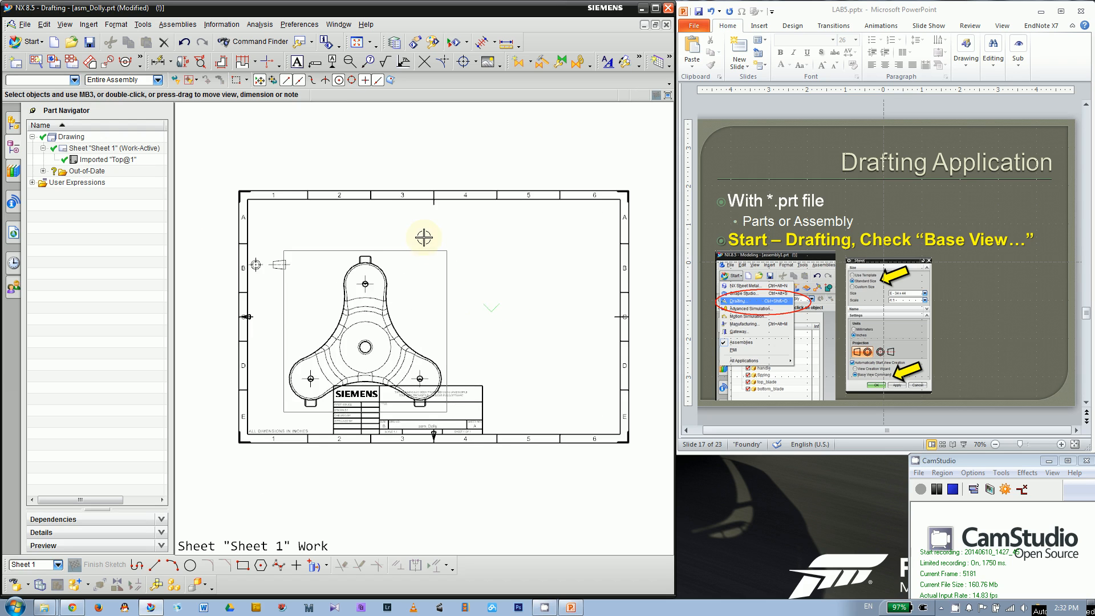
{"action": "scroll", "coordinate": [373, 333], "scroll_direction": "up", "scroll_amount": 1}
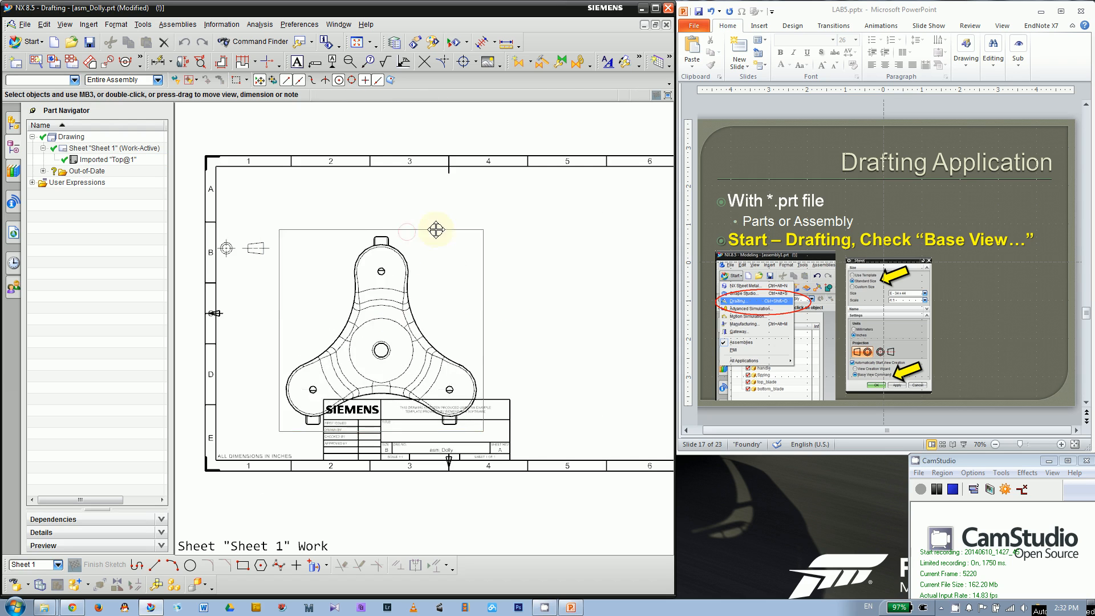
Step: Move the top view up clear of the title block and across to the right half of the sheet
{"action": "left_click_drag", "start_coordinate": [436, 229], "coordinate": [452, 185]}
{"action": "scroll", "coordinate": [318, 272], "scroll_direction": "down", "scroll_amount": 1}
{"action": "scroll", "coordinate": [477, 299], "scroll_direction": "up", "scroll_amount": 1}
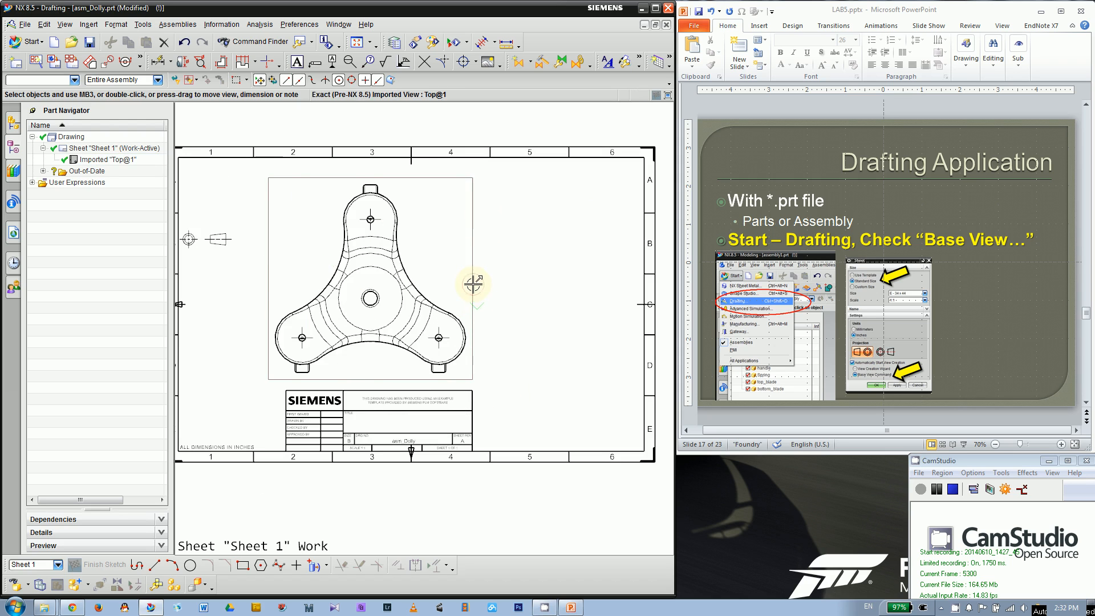
{"action": "left_click_drag", "start_coordinate": [473, 283], "coordinate": [590, 281]}
Step: Set the size of Sheet 1 to the standard C - 17 x 22
{"action": "double_click", "coordinate": [137, 154]}
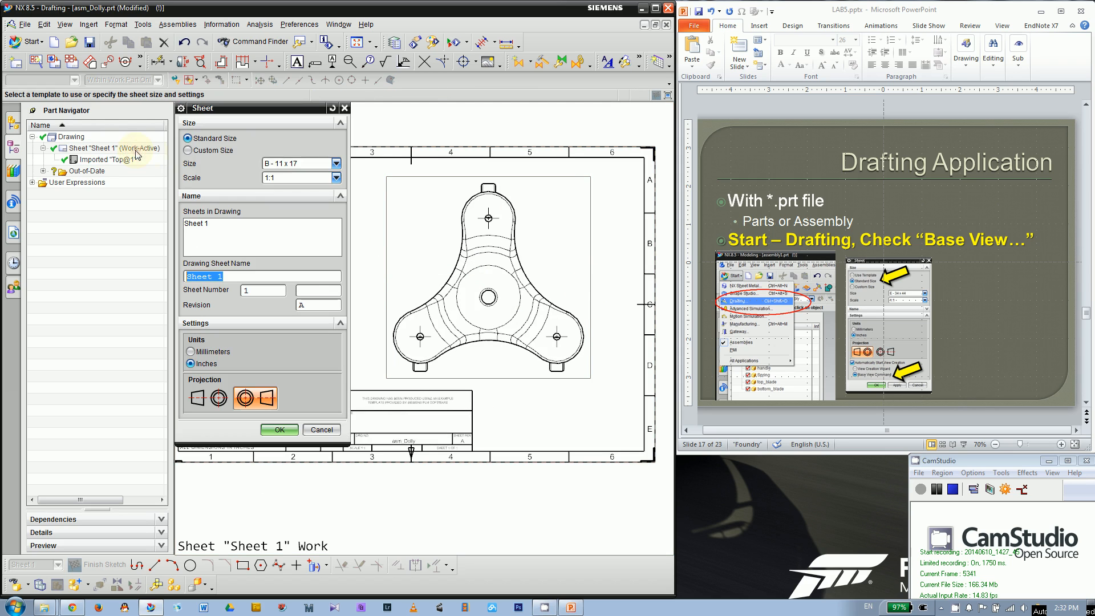
{"action": "left_click", "coordinate": [268, 163]}
{"action": "left_click", "coordinate": [278, 192]}
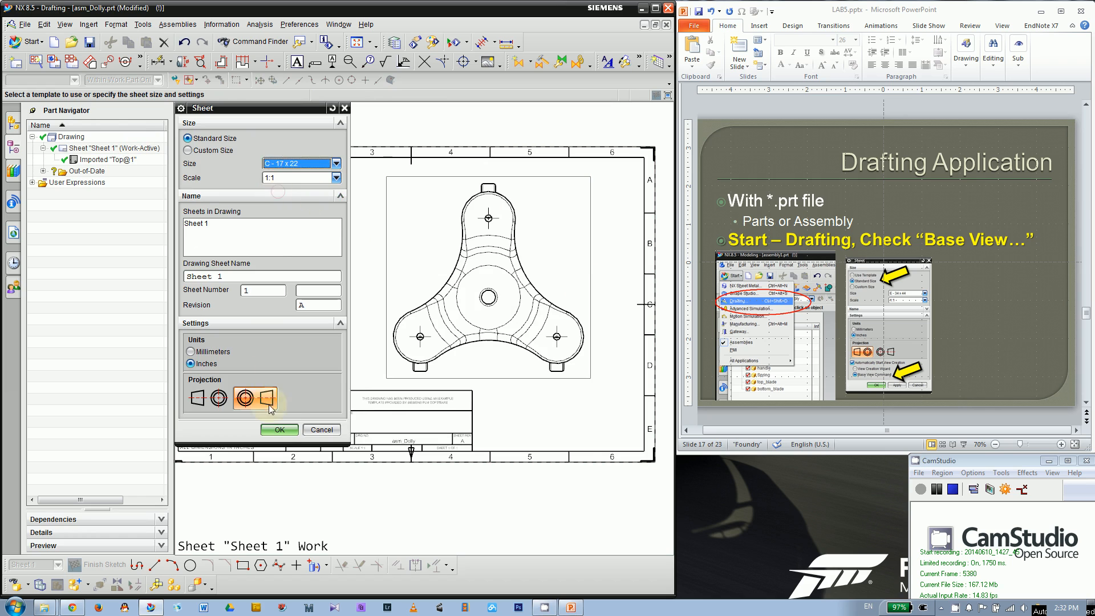
{"action": "left_click", "coordinate": [279, 429]}
Step: Move the top view into the upper half of the enlarged sheet, just right of its vertical centre line
{"action": "scroll", "coordinate": [465, 268], "scroll_direction": "down", "scroll_amount": 2}
{"action": "mouse_move", "coordinate": [464, 276]}
{"action": "left_mouse_down"}
{"action": "mouse_move", "coordinate": [461, 221]}
{"action": "mouse_move", "coordinate": [498, 215]}
{"action": "mouse_move", "coordinate": [457, 211]}
{"action": "mouse_move", "coordinate": [502, 208]}
{"action": "left_mouse_up"}
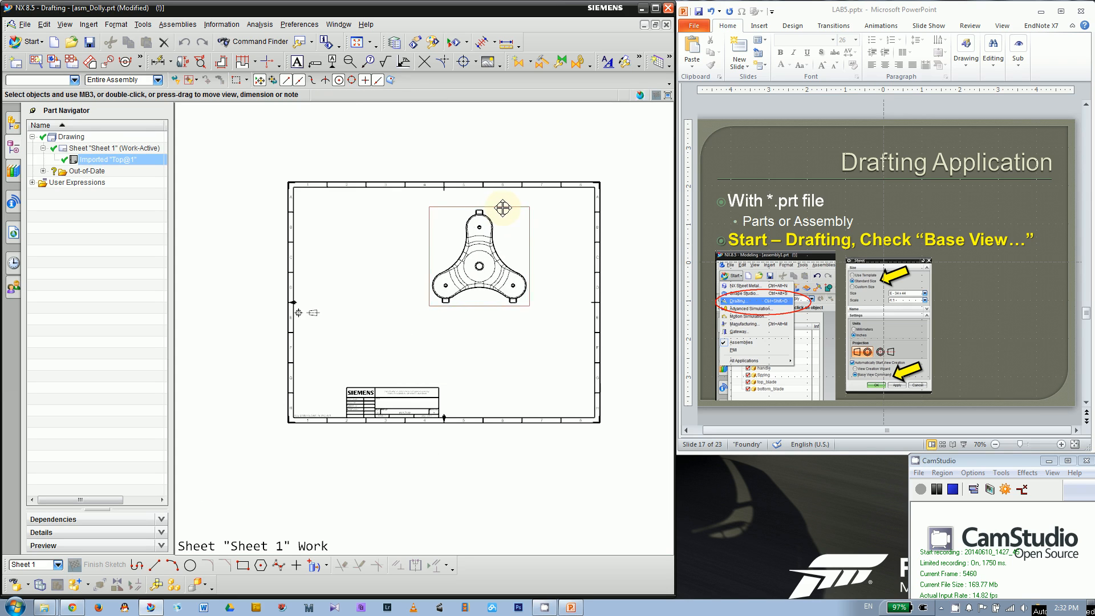
{"action": "scroll", "coordinate": [543, 246], "scroll_direction": "up", "scroll_amount": 1}
{"action": "scroll", "coordinate": [496, 207], "scroll_direction": "down", "scroll_amount": 1}
{"action": "scroll", "coordinate": [484, 301], "scroll_direction": "up", "scroll_amount": 1}
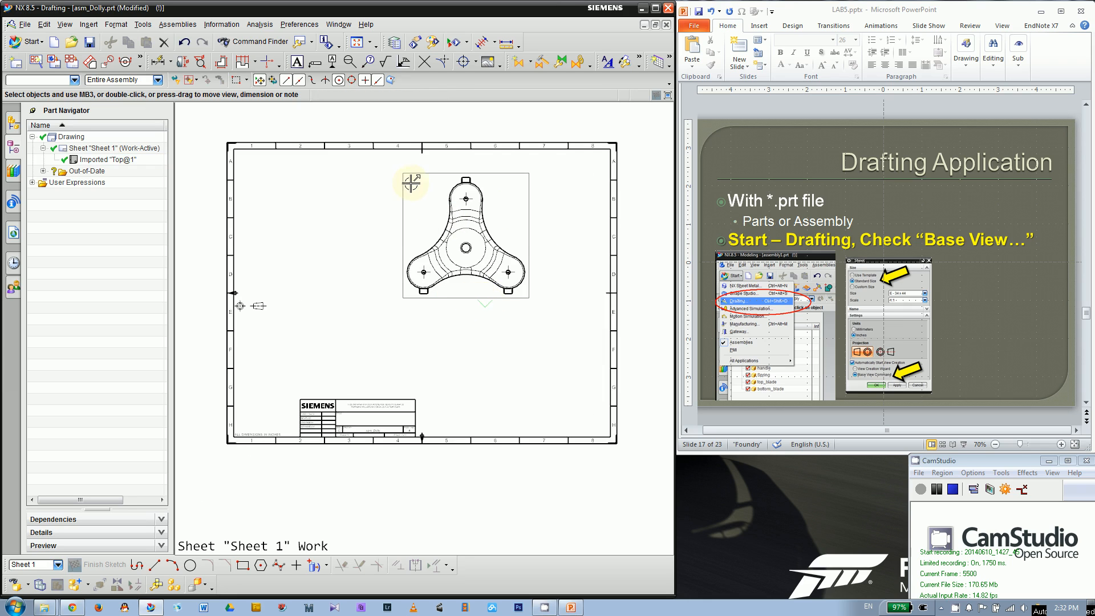
{"action": "scroll", "coordinate": [410, 175], "scroll_direction": "up", "scroll_amount": 1}
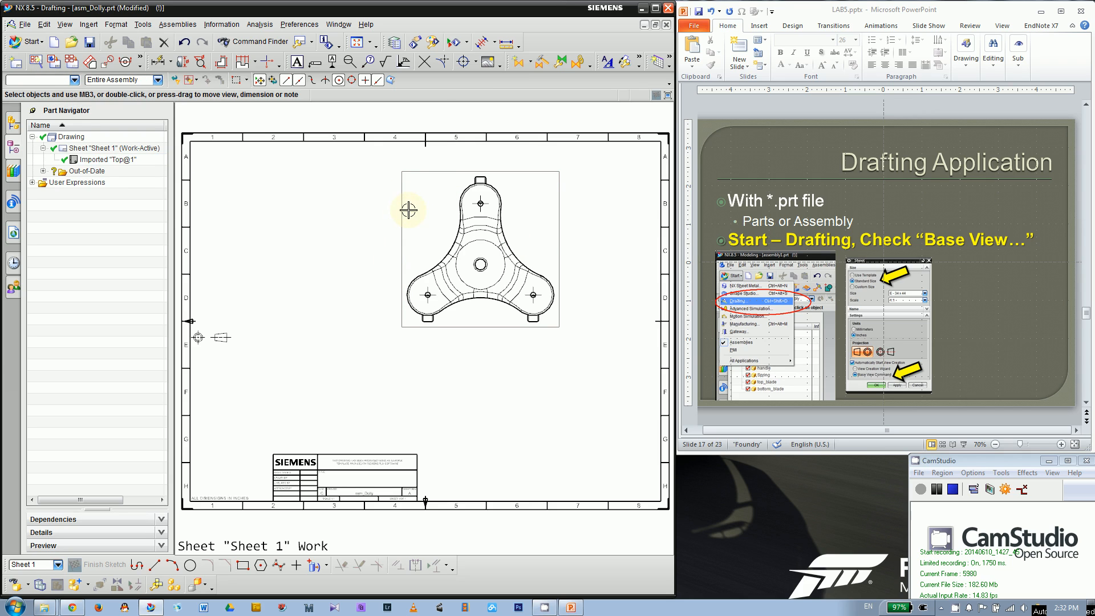
Step: Place an orthographic projected view of the dolly directly below the top view, using the Inferred hinge line
{"action": "left_click", "coordinate": [91, 62]}
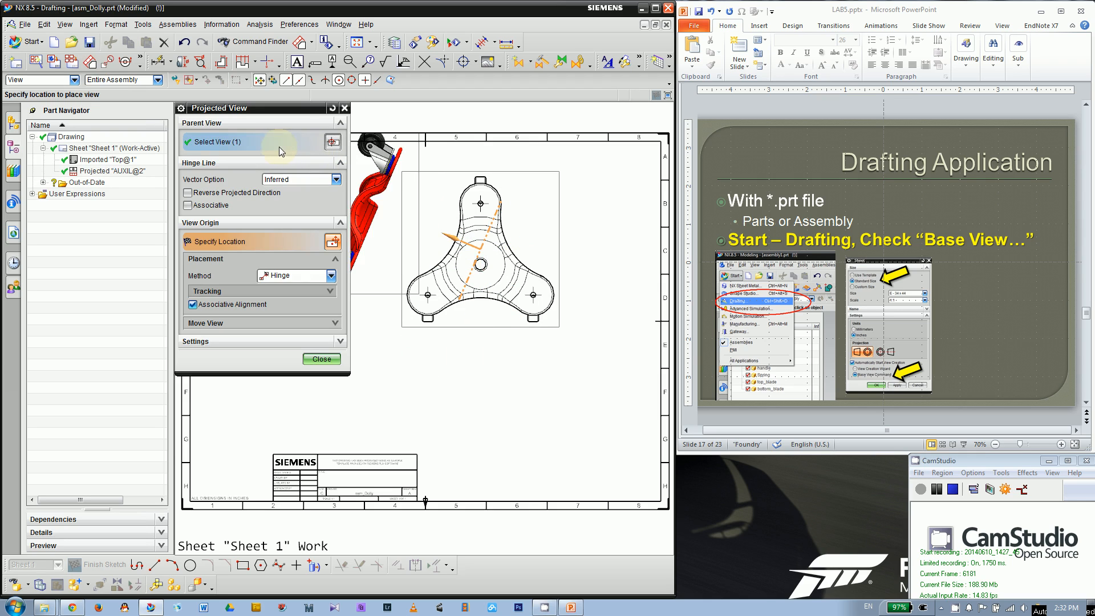
{"action": "left_click", "coordinate": [472, 371]}
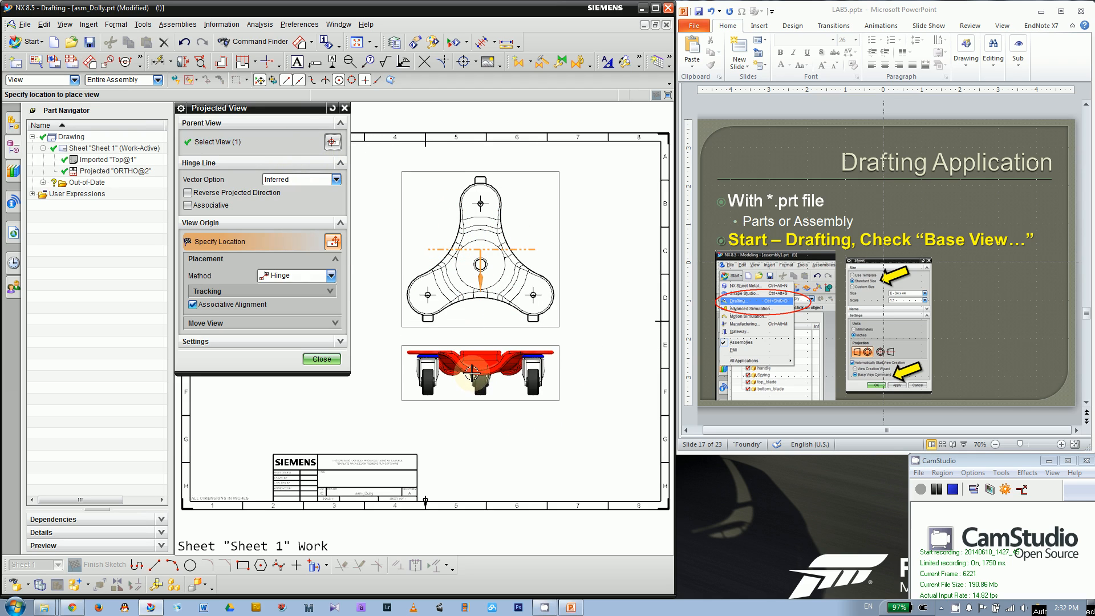
{"action": "left_click", "coordinate": [471, 381]}
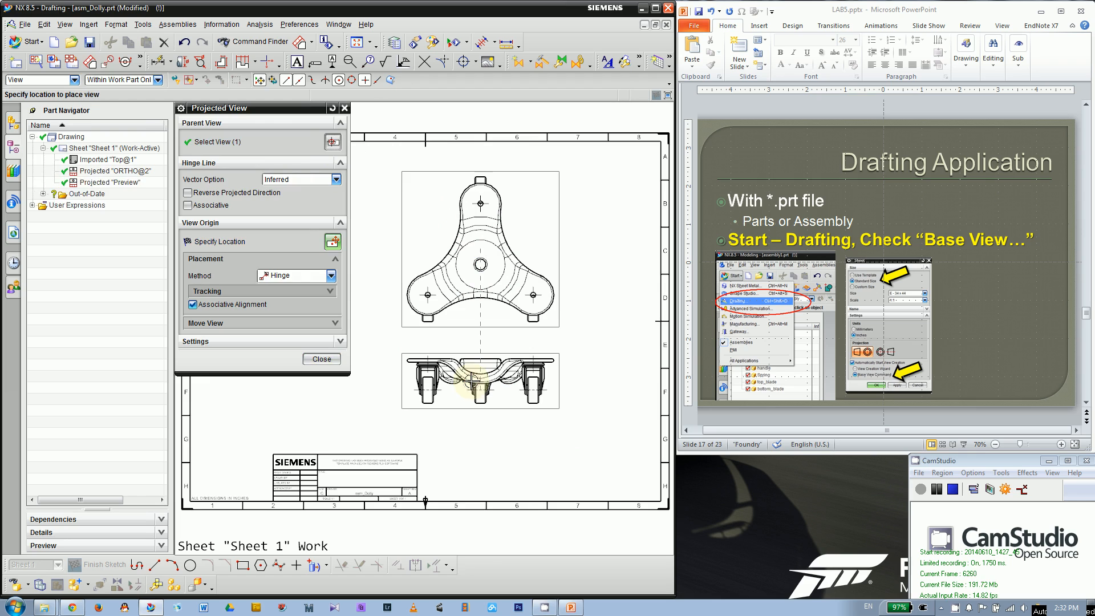
{"action": "left_click", "coordinate": [321, 358]}
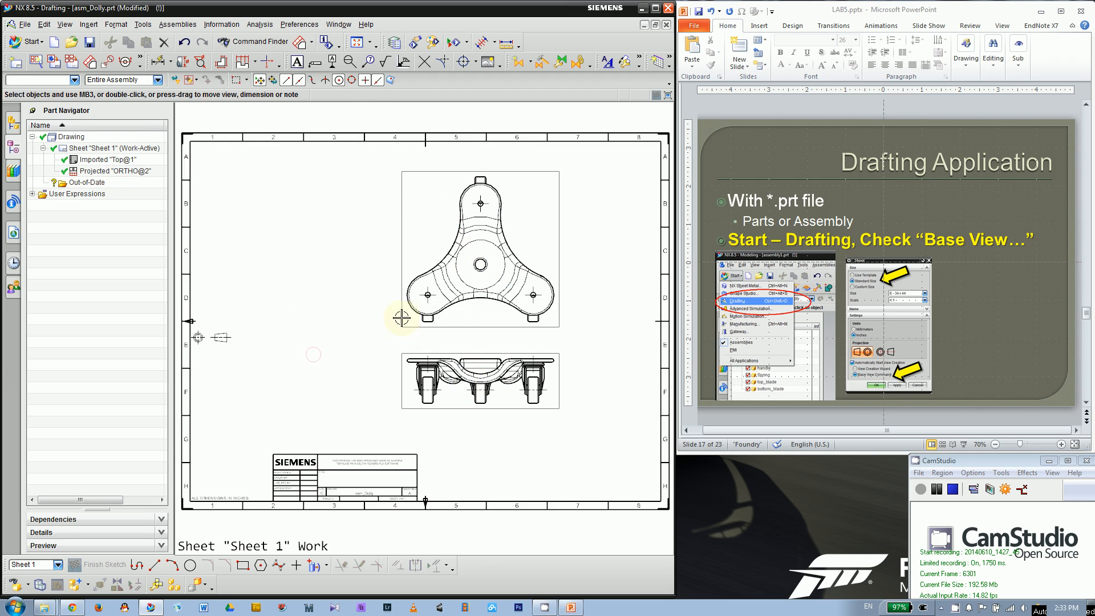
Step: Shift the top view and its aligned projected view slightly to the right on the sheet
{"action": "scroll", "coordinate": [524, 314], "scroll_direction": "down", "scroll_amount": 1}
{"action": "scroll", "coordinate": [594, 325], "scroll_direction": "up", "scroll_amount": 1}
{"action": "left_click_drag", "start_coordinate": [543, 209], "coordinate": [567, 205]}
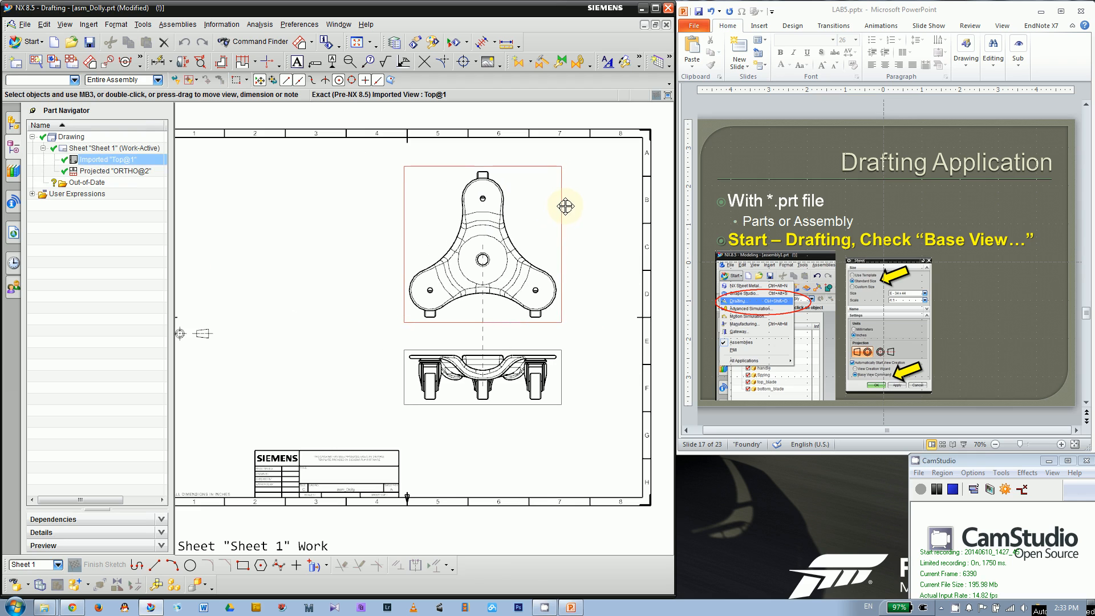
Step: Place a separate Front base view at 1:1 left of the projected view, and shift the top view slightly further right
{"action": "left_click", "coordinate": [54, 64]}
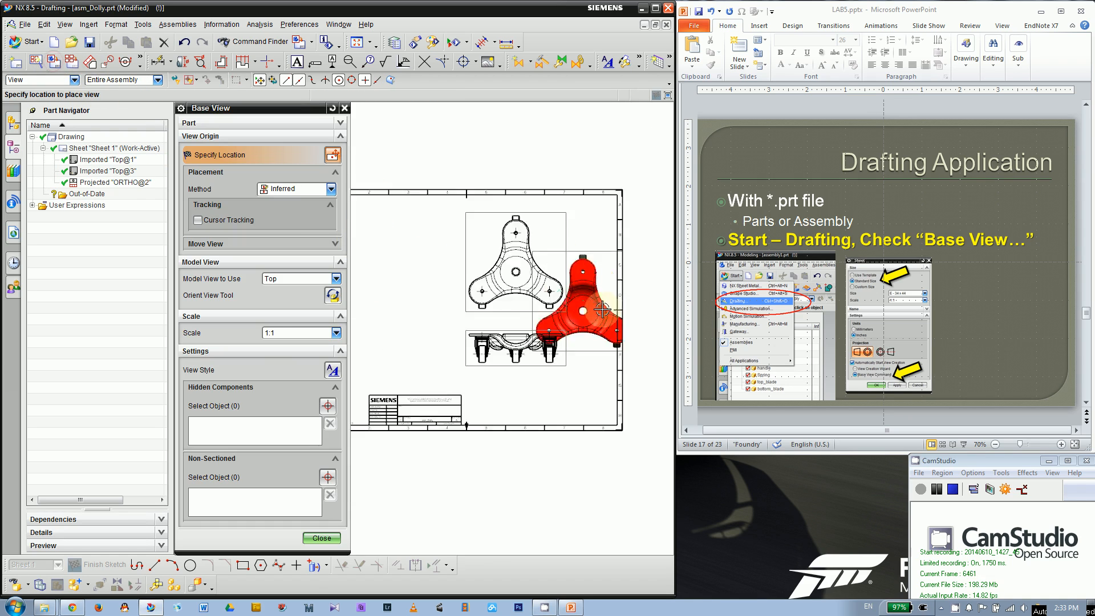
{"action": "left_click", "coordinate": [285, 278]}
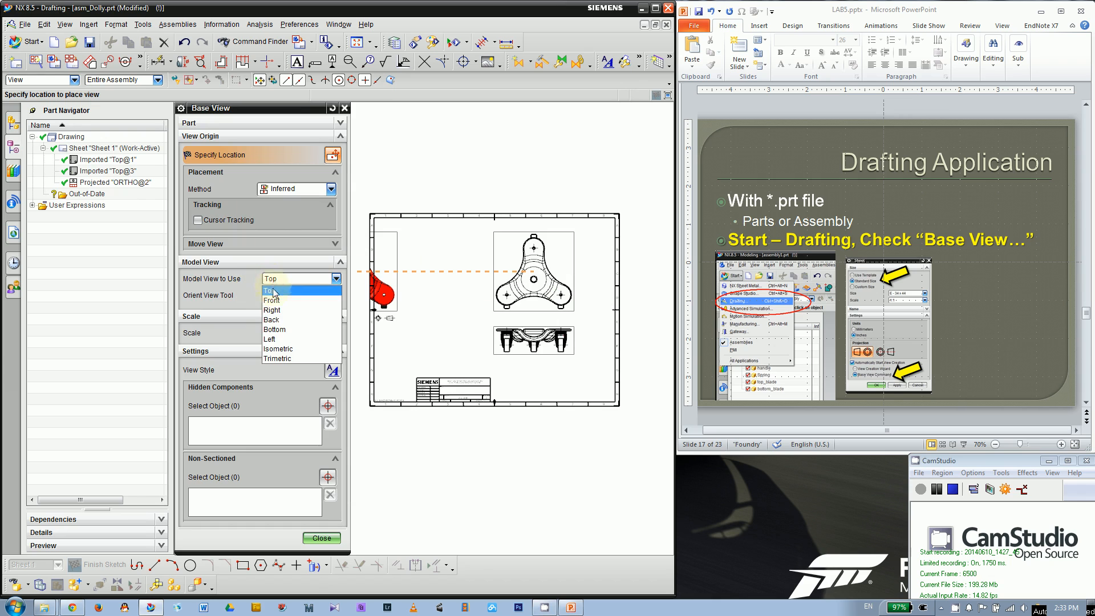
{"action": "left_click", "coordinate": [279, 294]}
{"action": "left_click", "coordinate": [445, 341]}
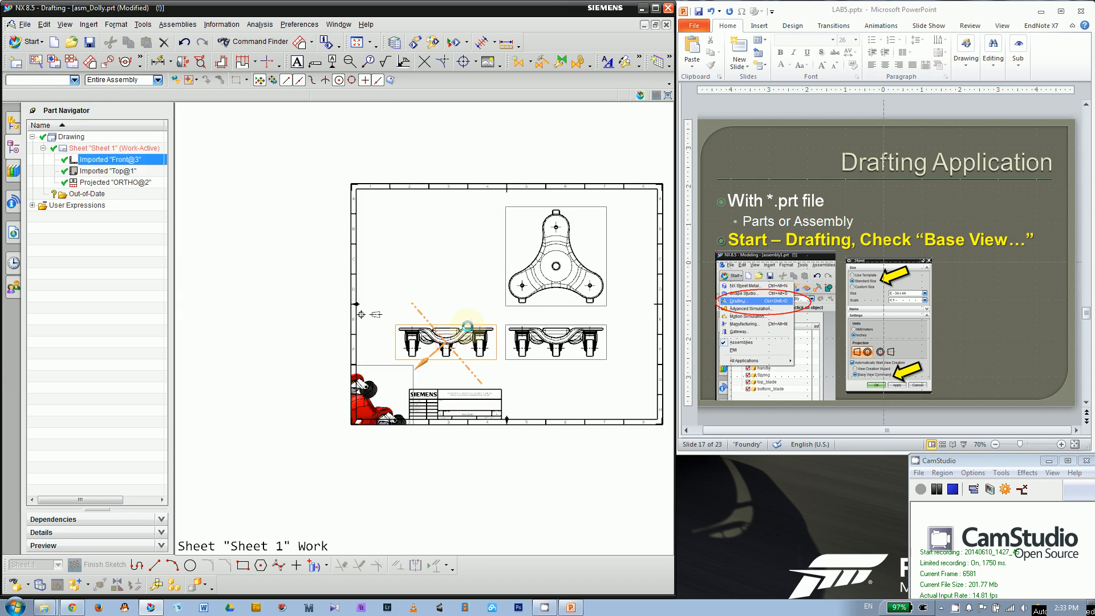
{"action": "left_click", "coordinate": [321, 359]}
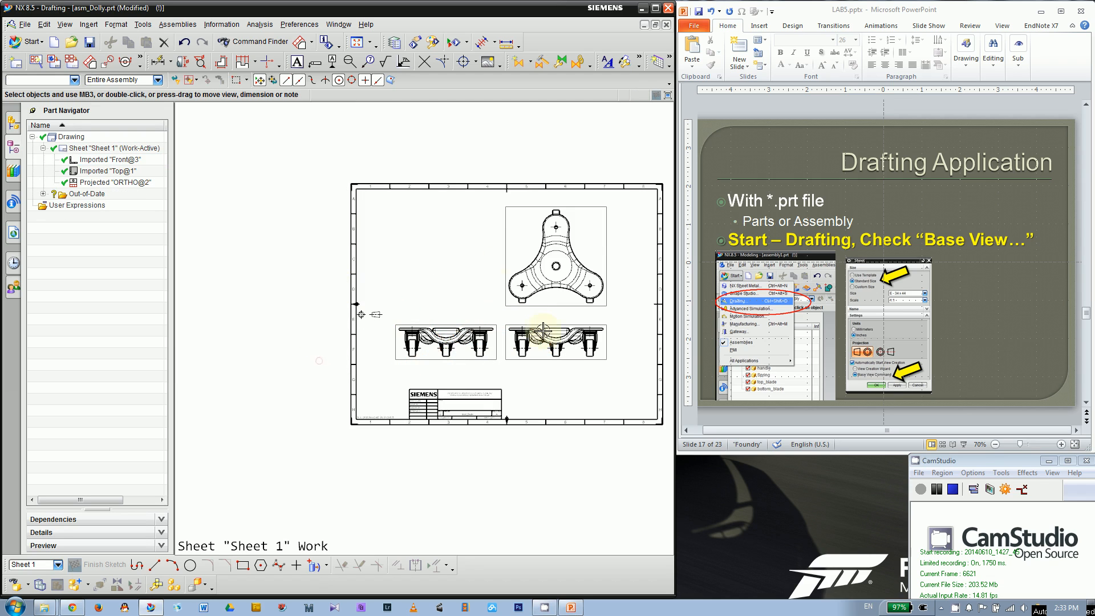
{"action": "scroll", "coordinate": [525, 365], "scroll_direction": "down", "scroll_amount": 1}
{"action": "mouse_move", "coordinate": [500, 220]}
{"action": "left_mouse_down"}
{"action": "mouse_move", "coordinate": [474, 217]}
{"action": "mouse_move", "coordinate": [517, 224]}
{"action": "left_mouse_up"}
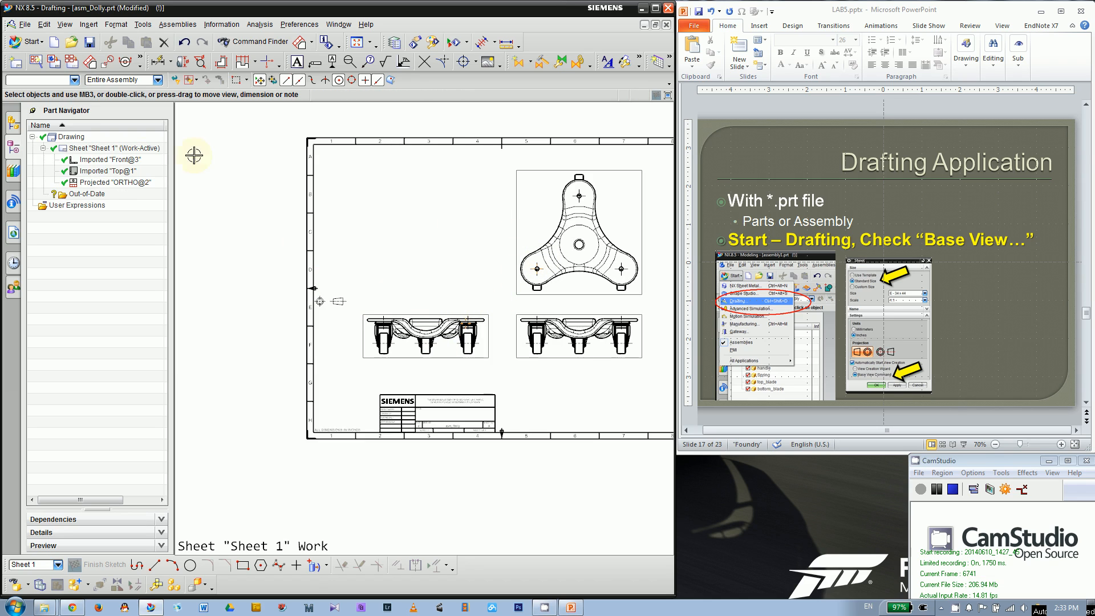
Step: Highlight the Front@3, Top@1 and ORTHO@2 views in turn to compare the imported views with the projected one, and clear the selection
{"action": "left_click", "coordinate": [117, 172]}
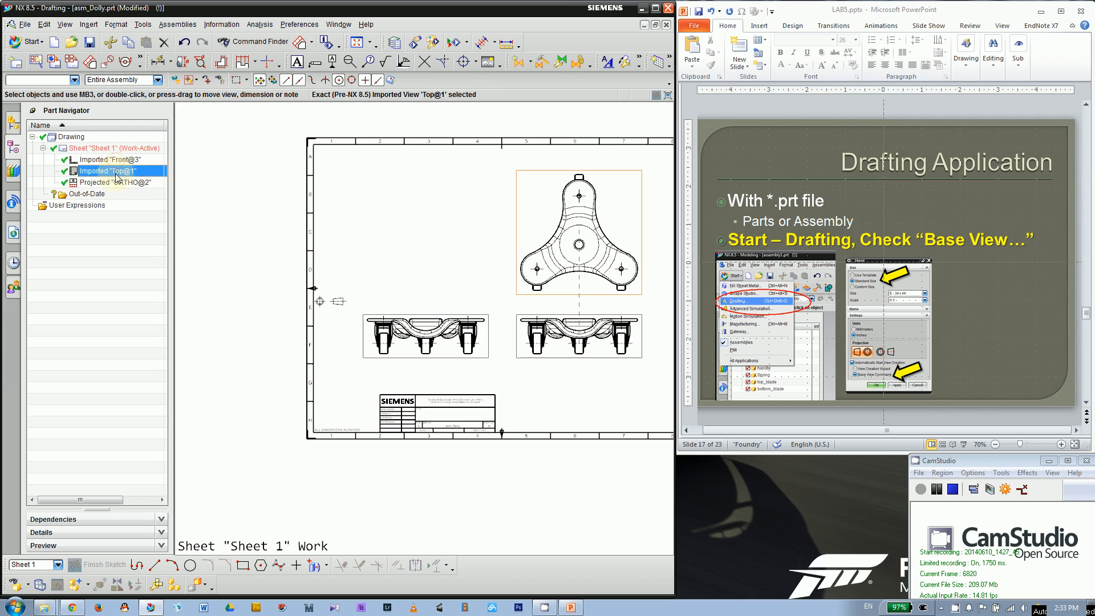
{"action": "left_click", "coordinate": [125, 182]}
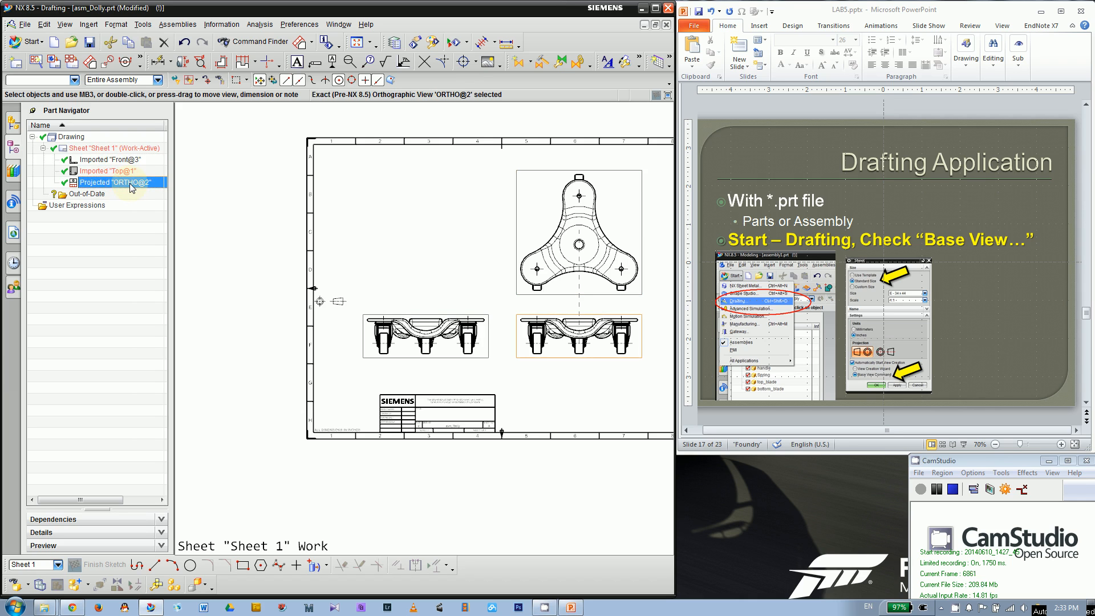
{"action": "left_click", "coordinate": [111, 170]}
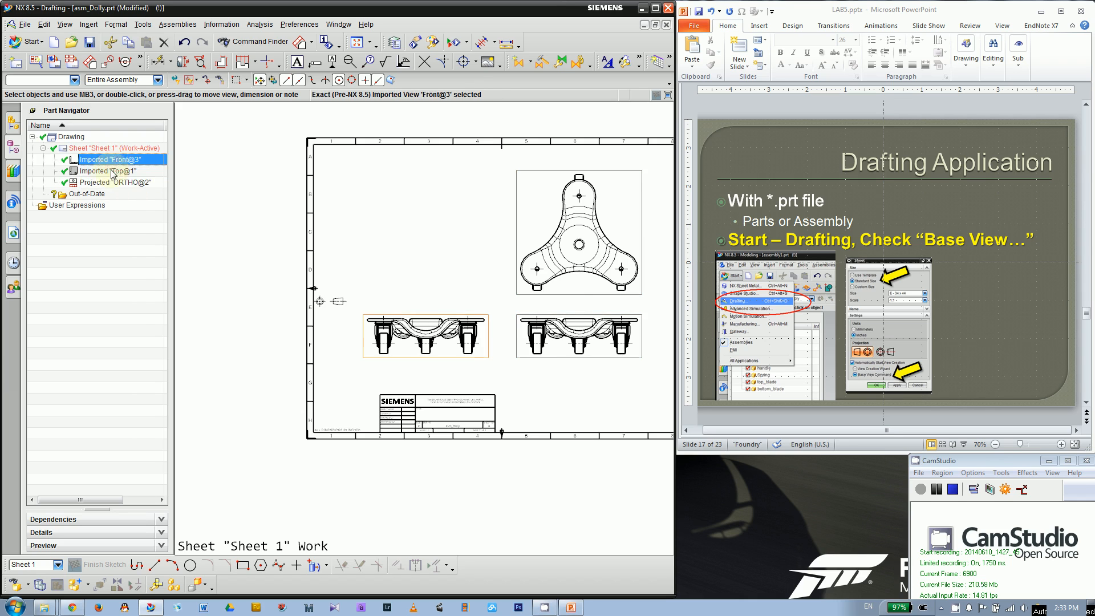
{"action": "left_click", "coordinate": [124, 183]}
{"action": "left_click", "coordinate": [121, 172]}
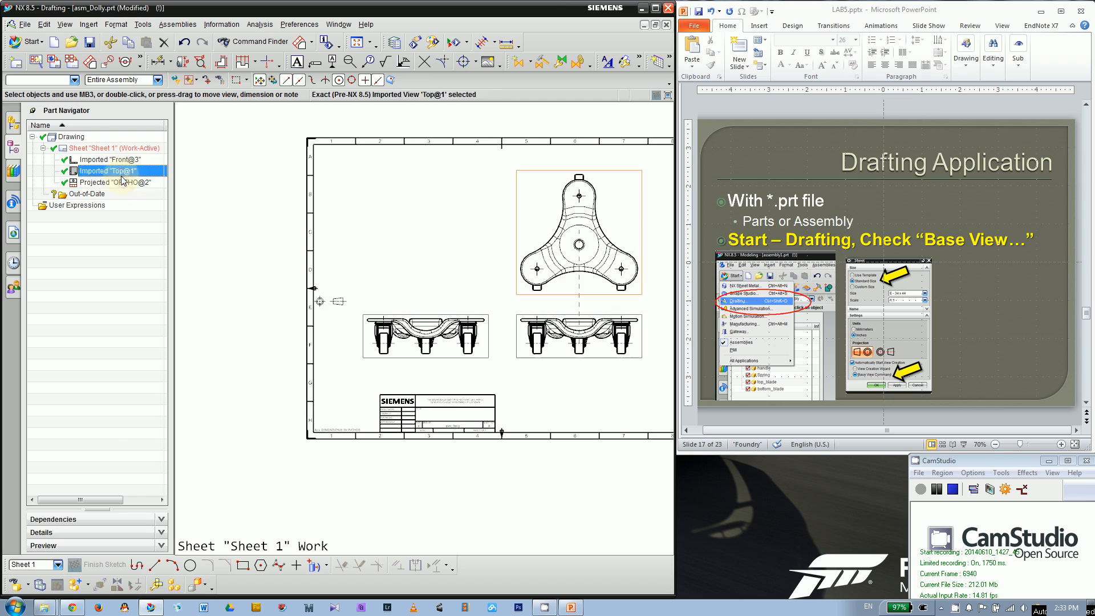
{"action": "left_click", "coordinate": [118, 182]}
{"action": "left_click", "coordinate": [78, 171]}
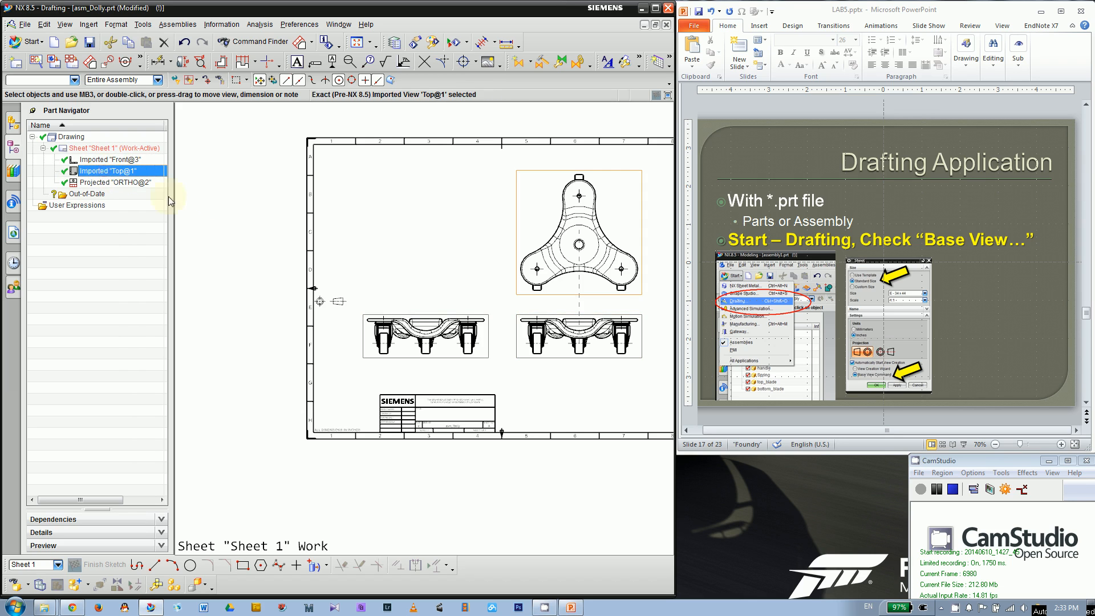
{"action": "key", "text": "Escape"}
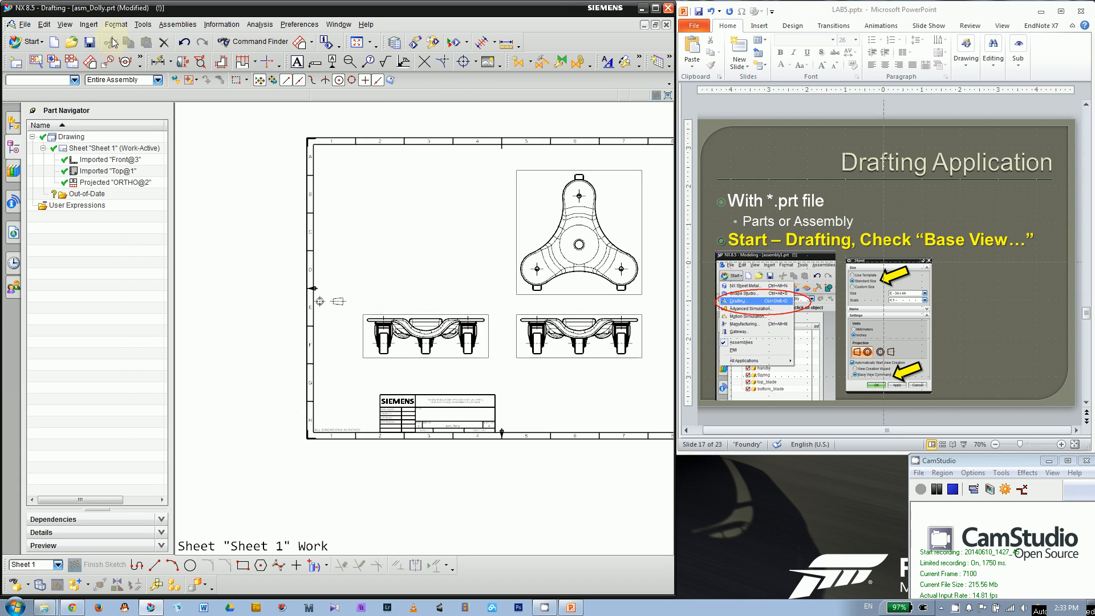
Step: Review the part, options, orientation and layout pages of the View Creation Wizard, and leave it without adding views
{"action": "left_click", "coordinate": [43, 66]}
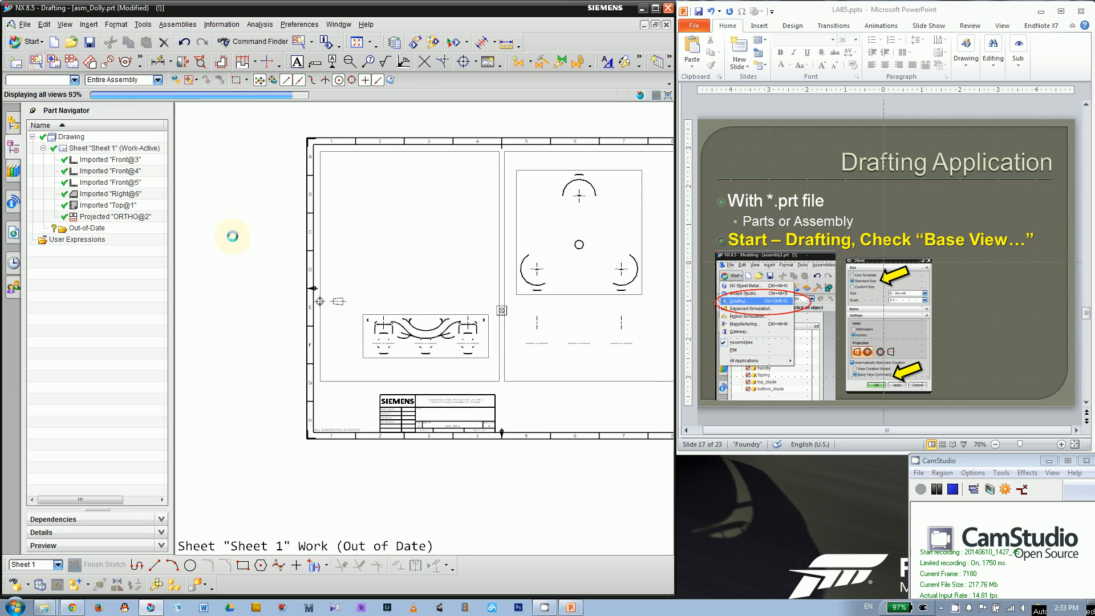
{"action": "left_click_drag", "start_coordinate": [323, 108], "coordinate": [375, 139]}
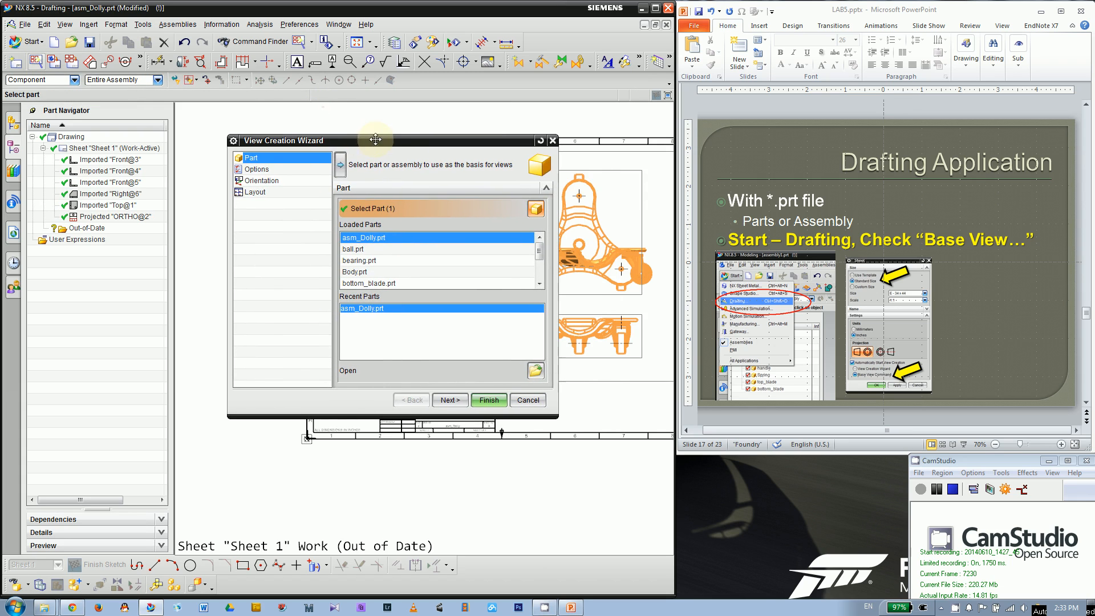
{"action": "left_click", "coordinate": [262, 170]}
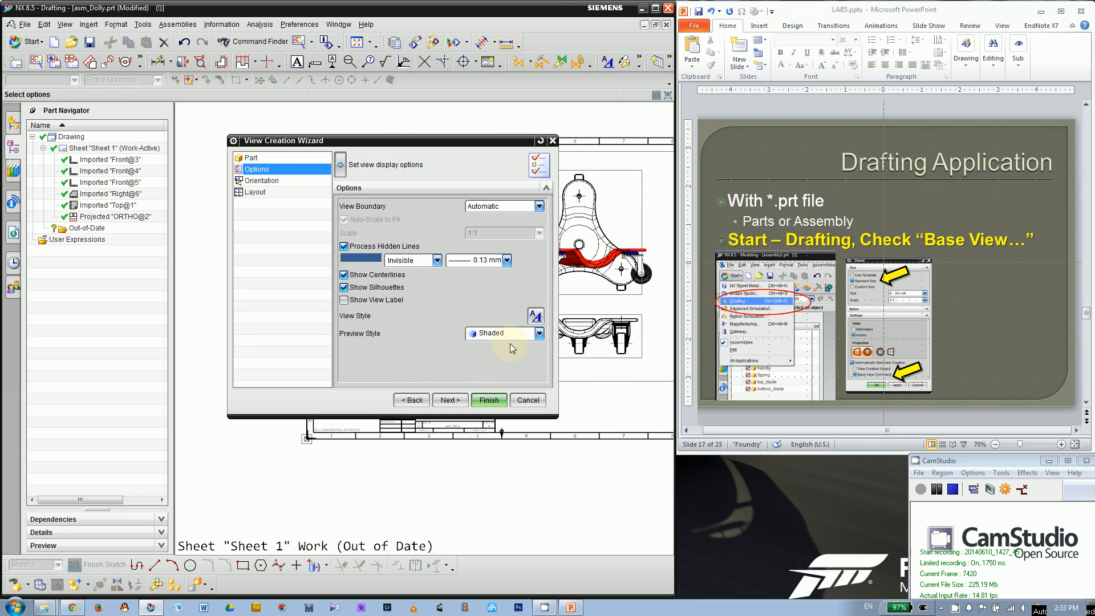
{"action": "left_click", "coordinate": [258, 181]}
{"action": "left_click", "coordinate": [255, 193]}
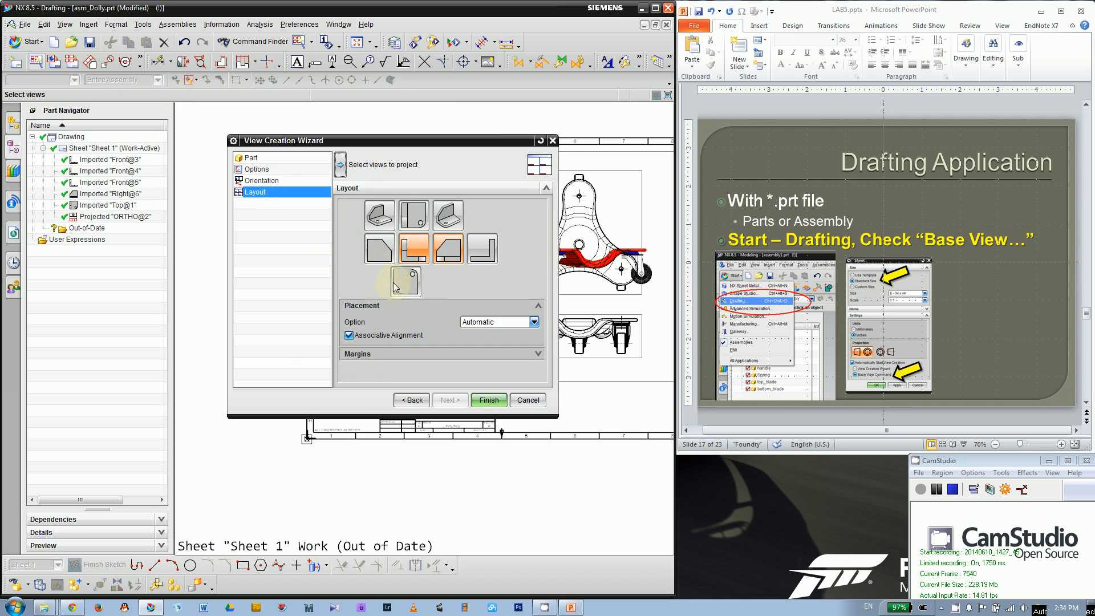
{"action": "left_click", "coordinate": [488, 399]}
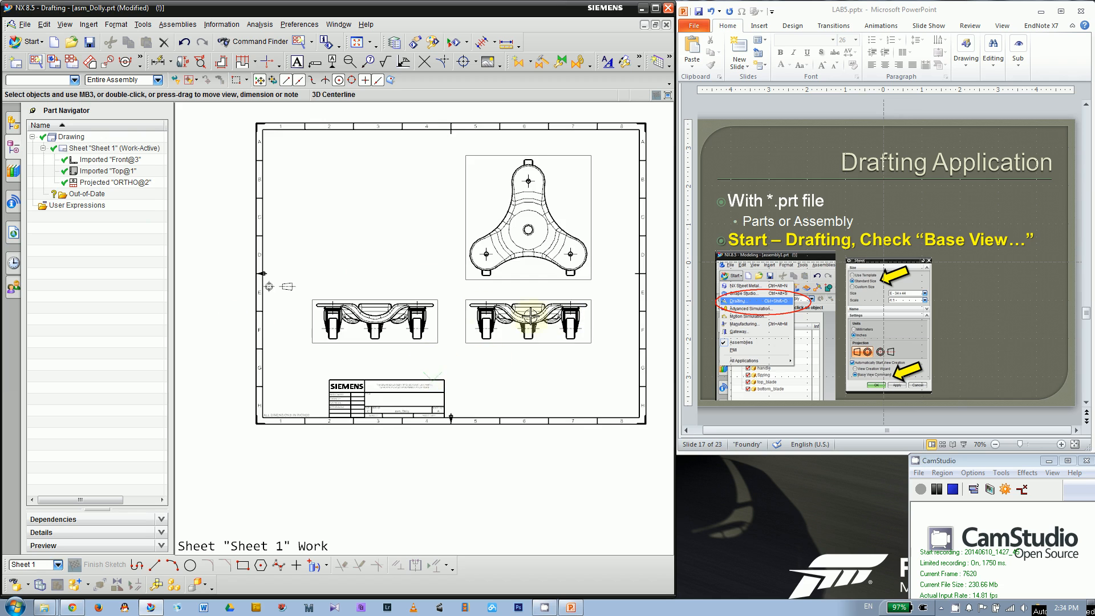
{"action": "scroll", "coordinate": [606, 320], "scroll_direction": "down", "scroll_amount": 1}
{"action": "scroll", "coordinate": [563, 342], "scroll_direction": "up", "scroll_amount": 1}
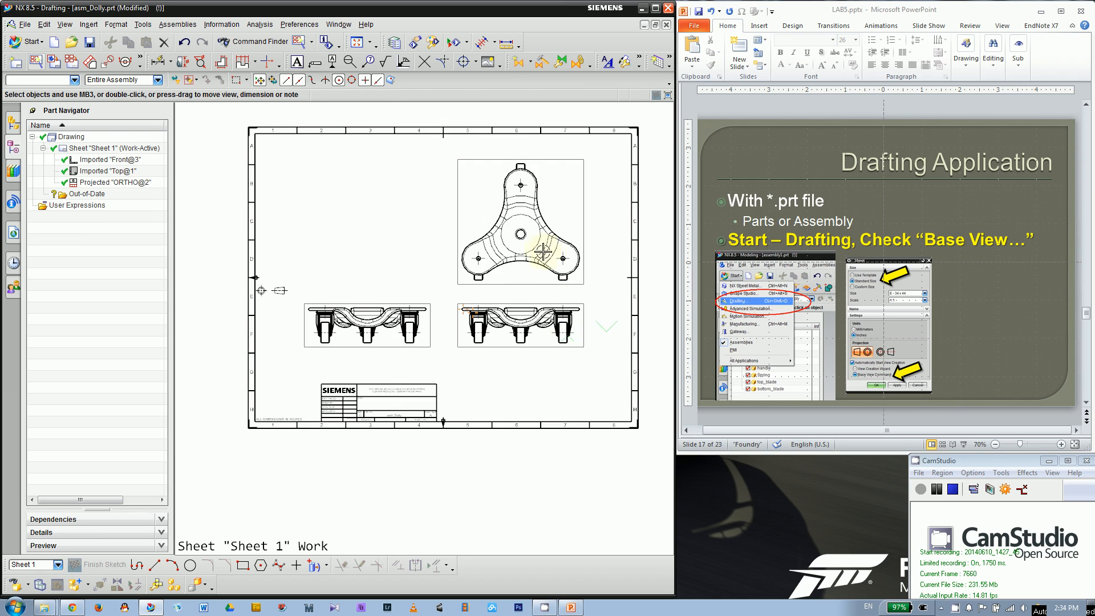
Step: Switch to the lab presentation and advance it to the slide on dropping the first view and adding base views
{"action": "scroll", "coordinate": [547, 208], "scroll_direction": "down", "scroll_amount": 1}
{"action": "scroll", "coordinate": [502, 192], "scroll_direction": "up", "scroll_amount": 1}
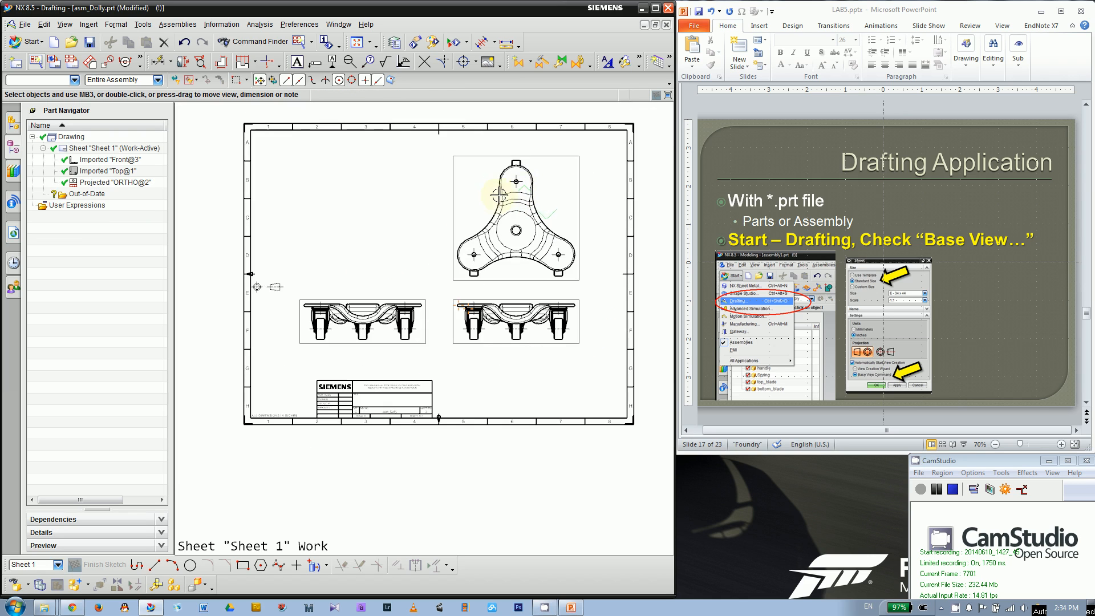
{"action": "scroll", "coordinate": [843, 186], "scroll_direction": "down", "scroll_amount": 2}
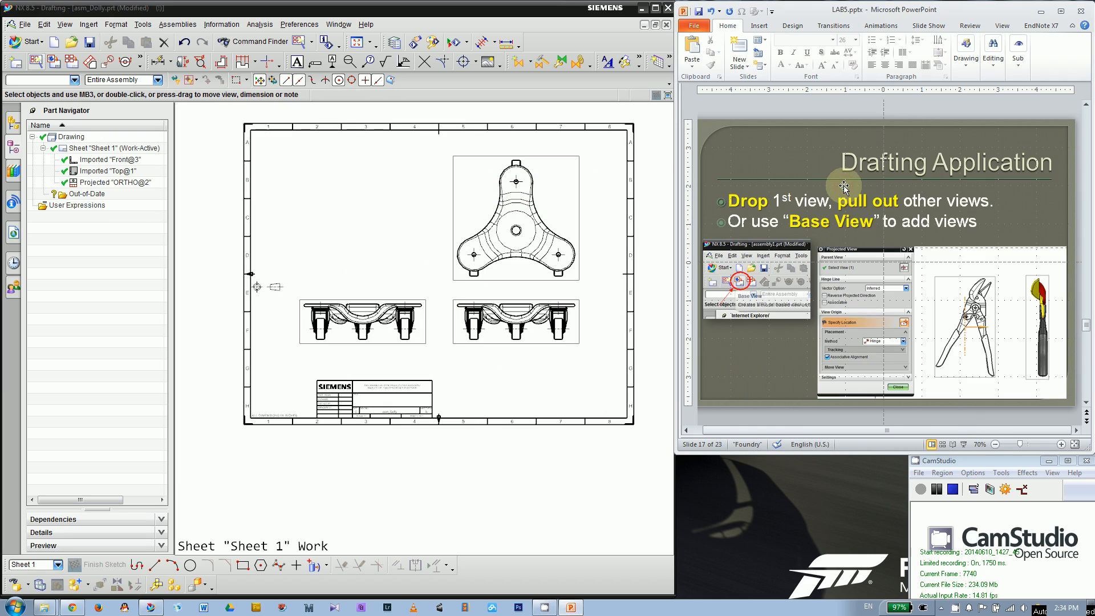
{"action": "left_click", "coordinate": [522, 372]}
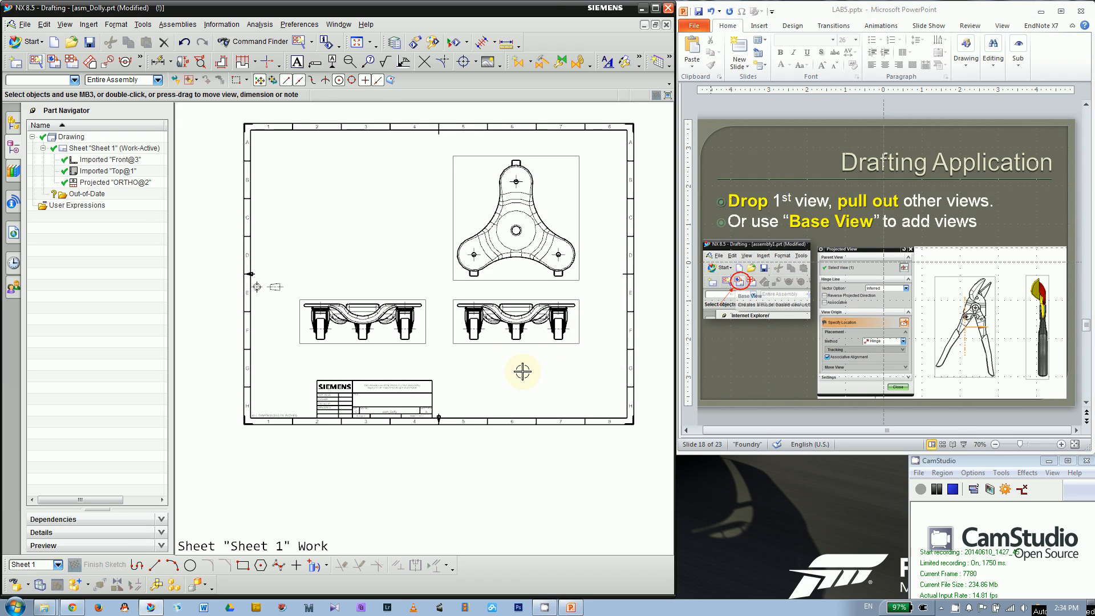
Step: Examine the title block on the sheet, and look through the available editing, insertion and formatting commands
{"action": "scroll", "coordinate": [365, 385], "scroll_direction": "down", "scroll_amount": 6}
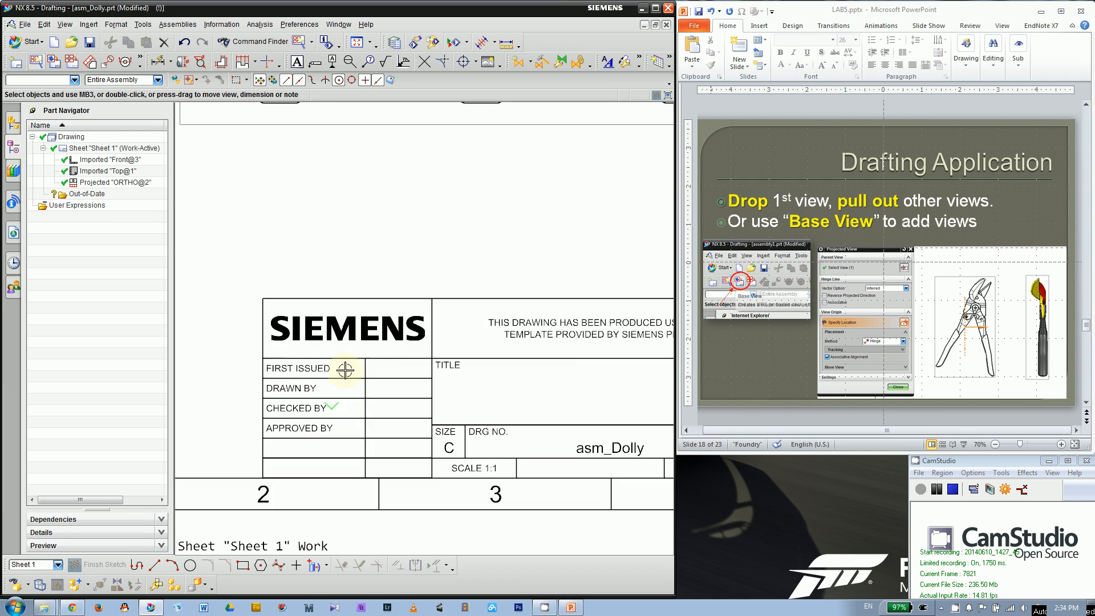
{"action": "scroll", "coordinate": [440, 393], "scroll_direction": "up", "scroll_amount": 2}
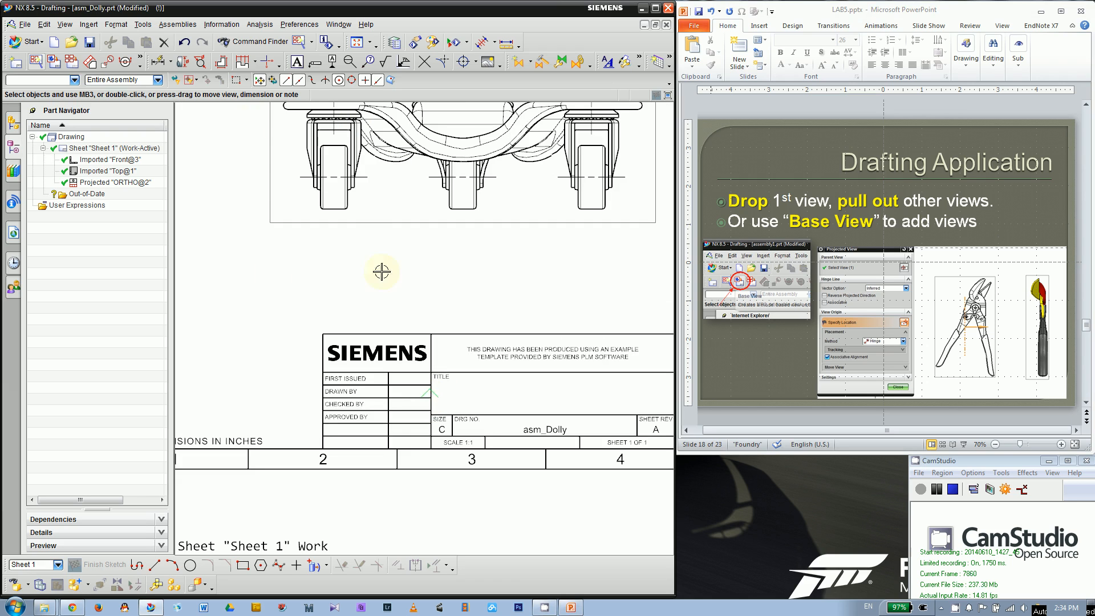
{"action": "scroll", "coordinate": [347, 407], "scroll_direction": "down", "scroll_amount": 2}
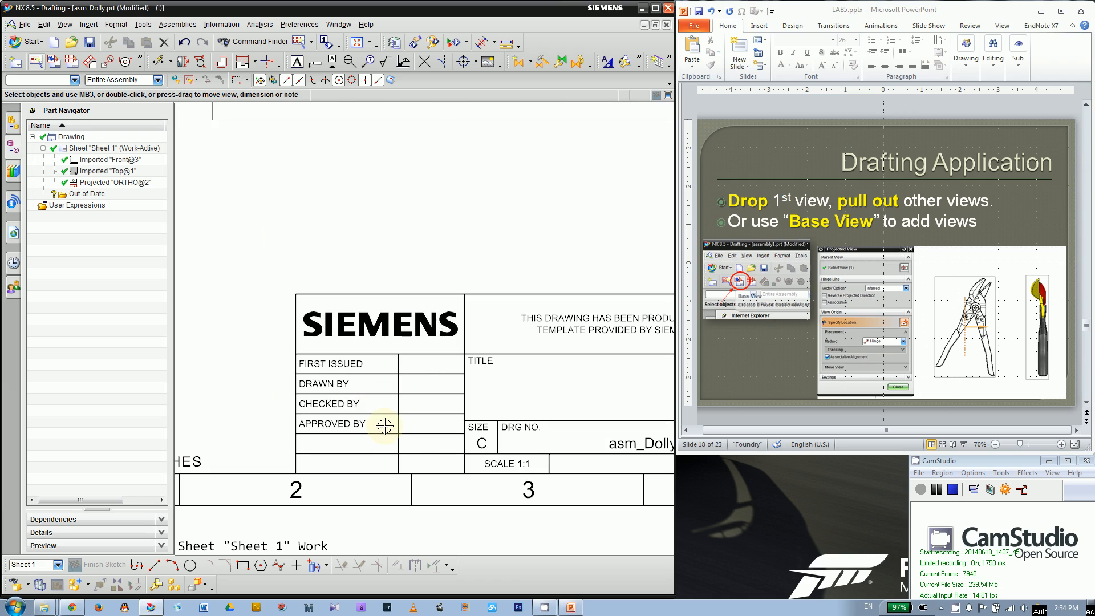
{"action": "left_click", "coordinate": [116, 25]}
{"action": "mouse_move", "coordinate": [90, 26]}
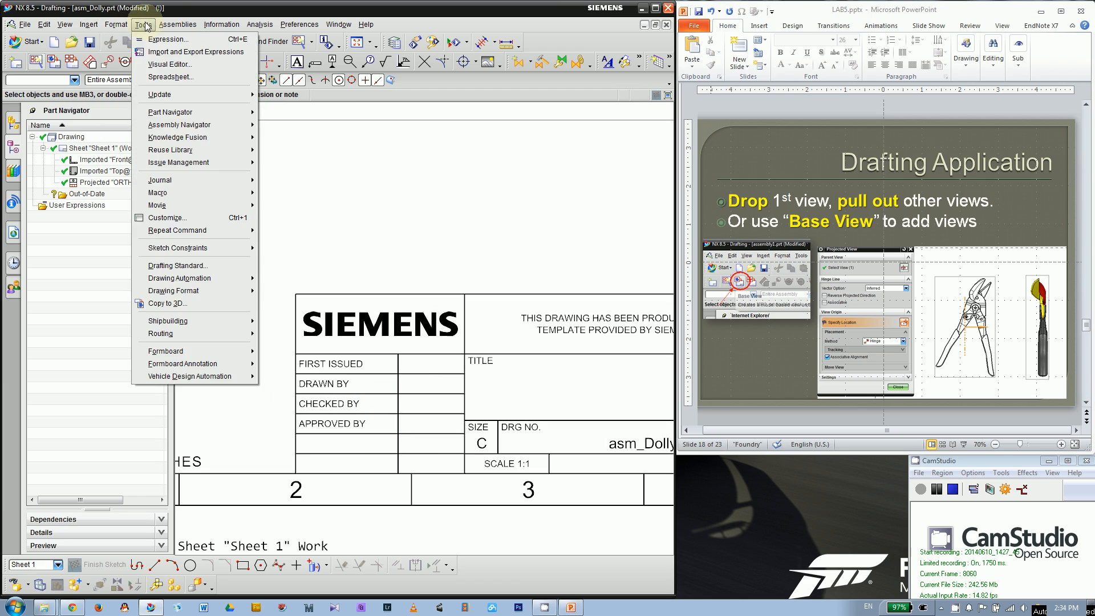
{"action": "mouse_move", "coordinate": [188, 26]}
{"action": "mouse_move", "coordinate": [234, 29]}
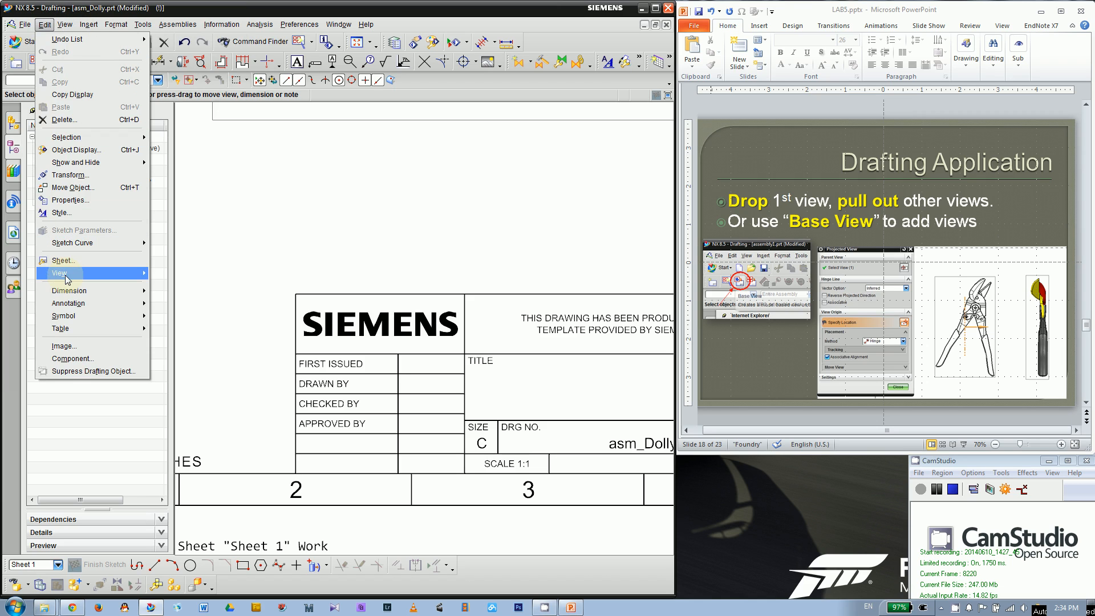
{"action": "mouse_move", "coordinate": [67, 279]}
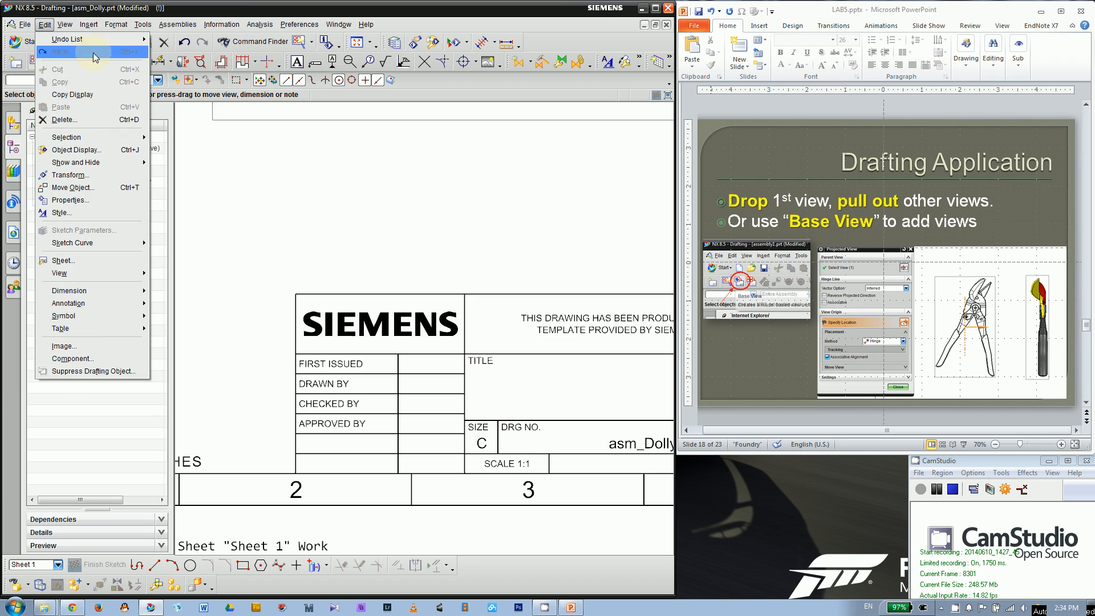
{"action": "mouse_move", "coordinate": [73, 28]}
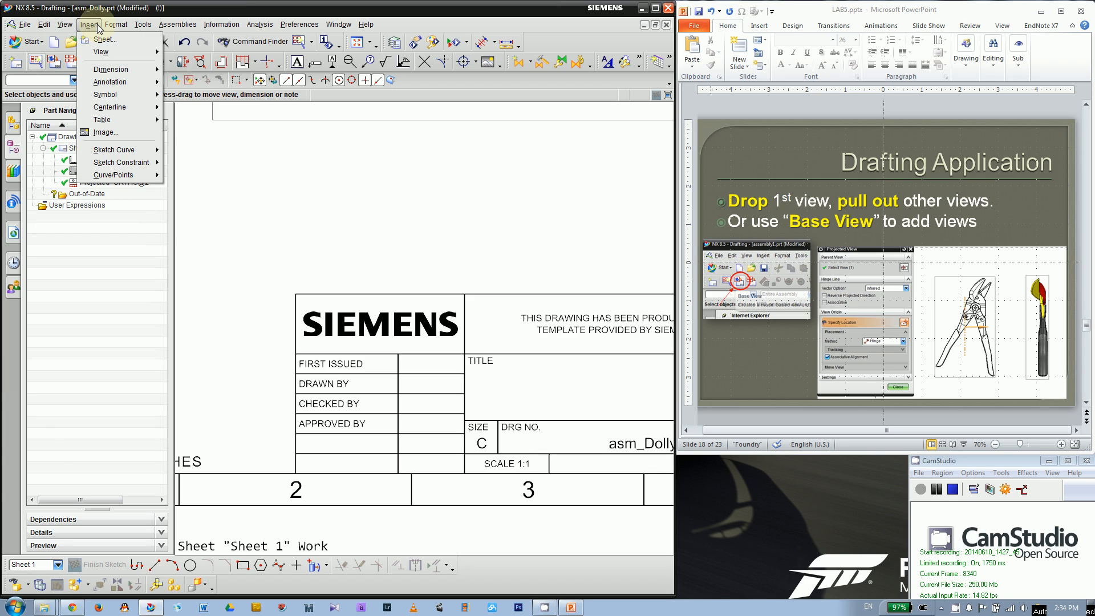
{"action": "mouse_move", "coordinate": [111, 79]}
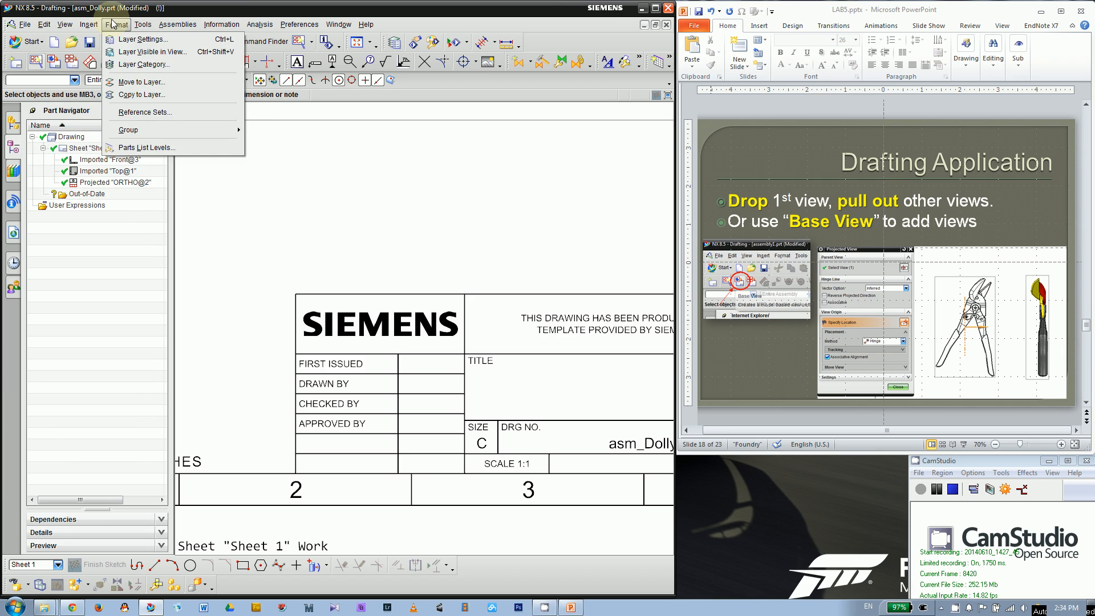
{"action": "left_click", "coordinate": [214, 239]}
Step: Review the attributes and general properties of Sheet 1, and close them without making changes
{"action": "right_click", "coordinate": [86, 148]}
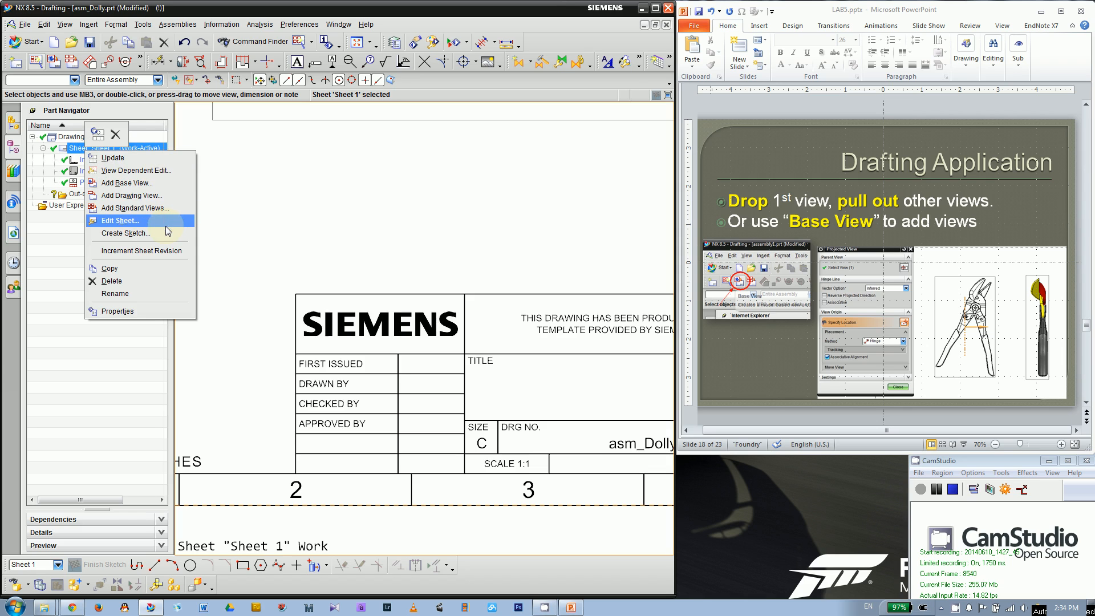
{"action": "left_click", "coordinate": [130, 313]}
{"action": "left_click", "coordinate": [286, 158]}
{"action": "left_click", "coordinate": [252, 158]}
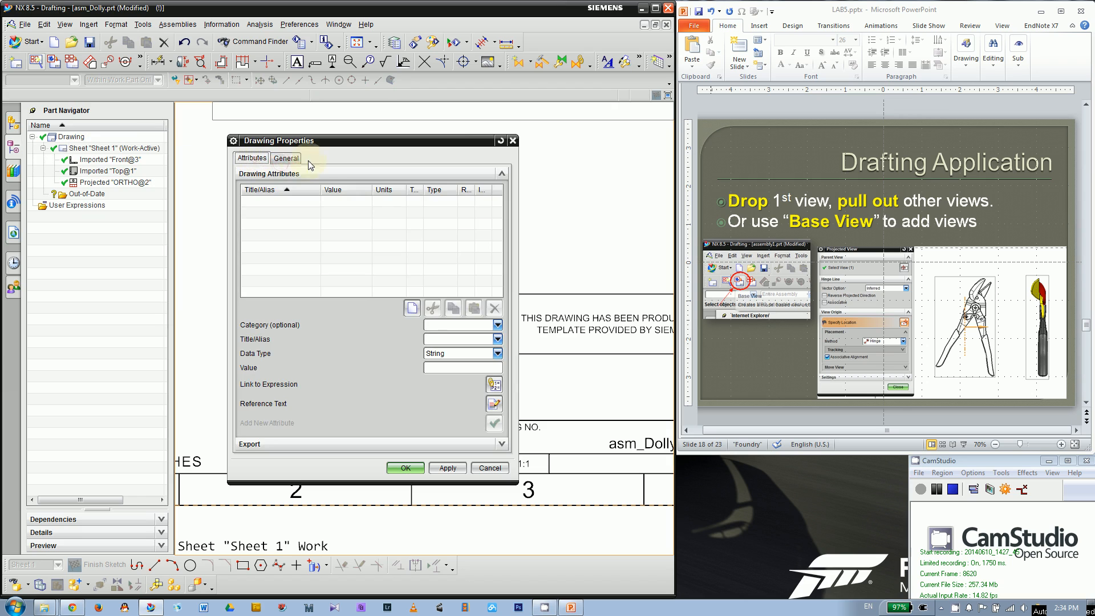
{"action": "left_click", "coordinate": [513, 140]}
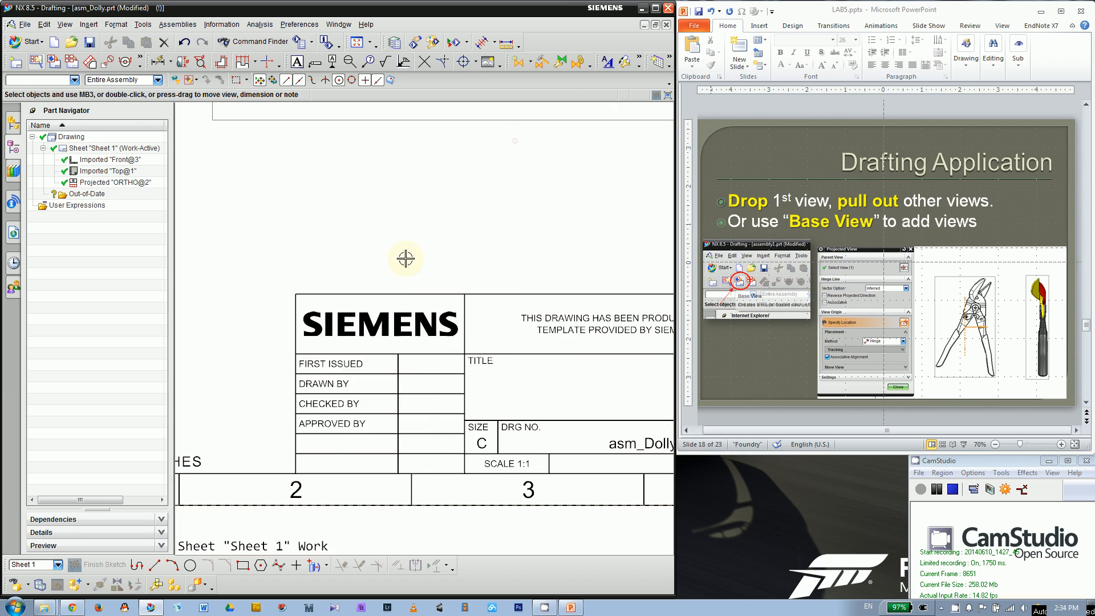
{"action": "right_click", "coordinate": [338, 358]}
{"action": "left_click", "coordinate": [310, 363]}
{"action": "scroll", "coordinate": [344, 353], "scroll_direction": "down", "scroll_amount": 2}
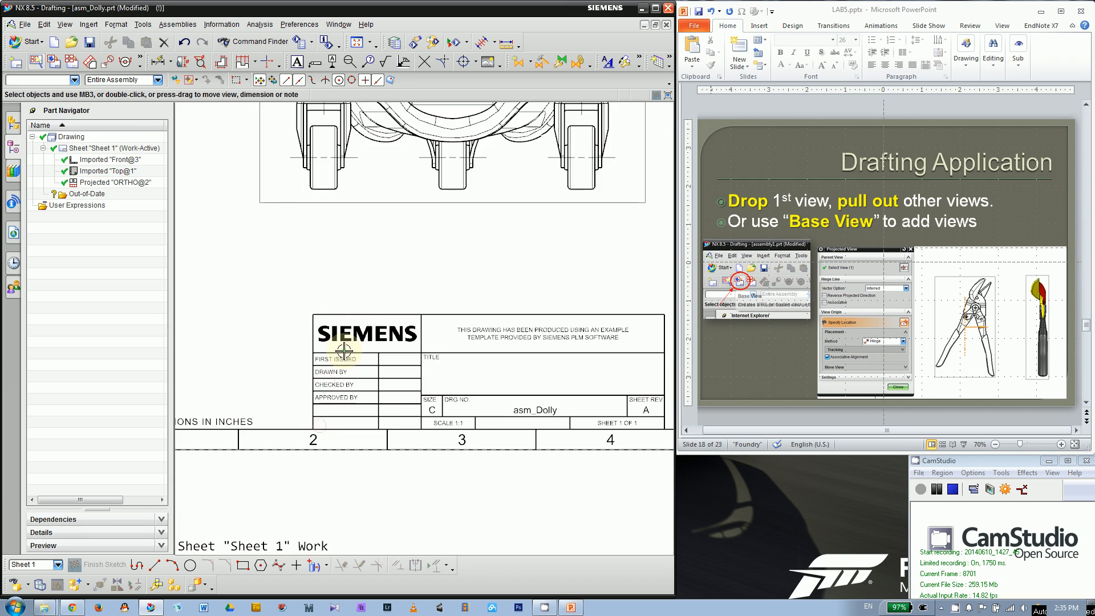
{"action": "scroll", "coordinate": [334, 337], "scroll_direction": "up", "scroll_amount": 1}
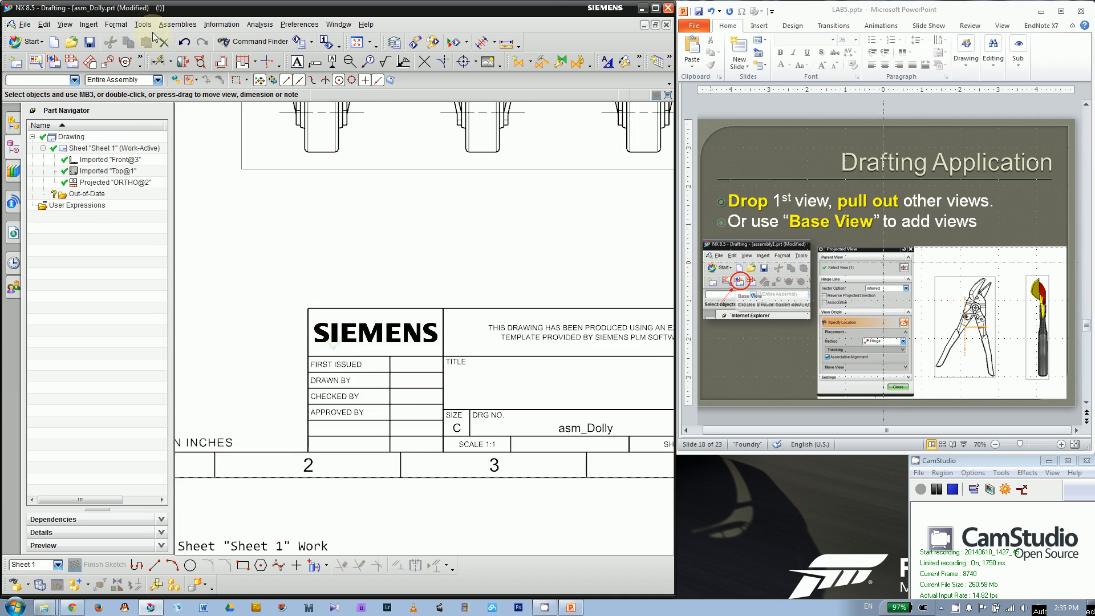
{"action": "left_click", "coordinate": [169, 27]}
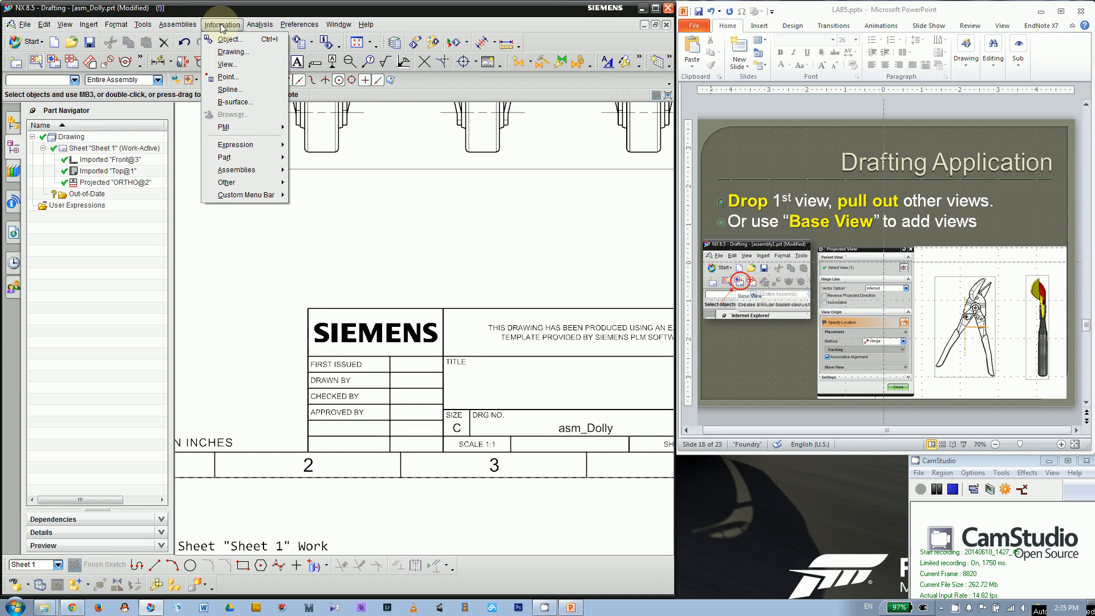
{"action": "mouse_move", "coordinate": [264, 28]}
{"action": "left_click", "coordinate": [222, 201]}
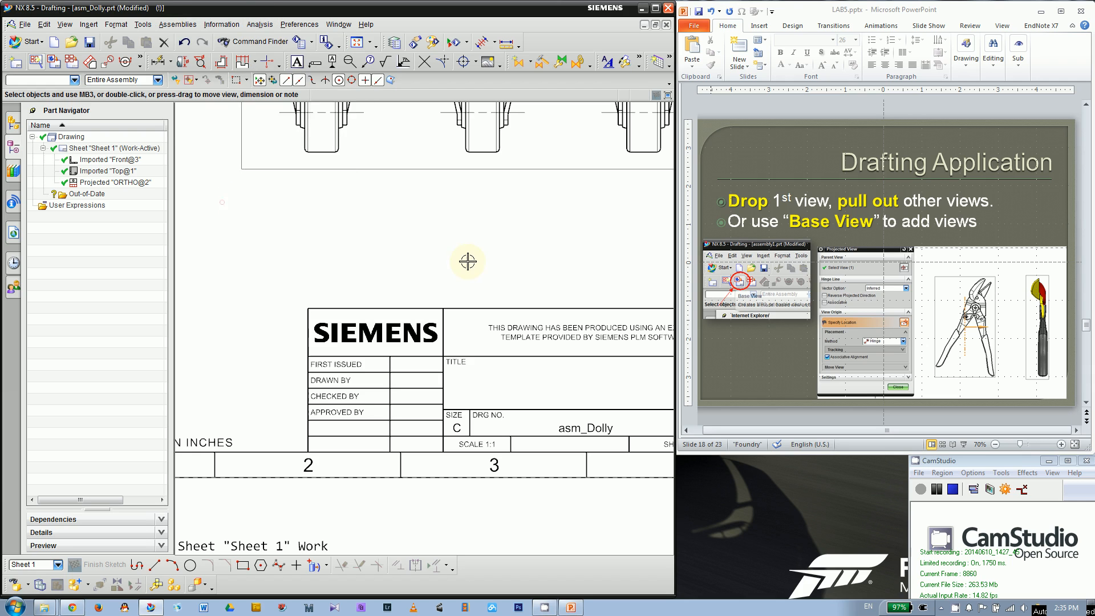
{"action": "scroll", "coordinate": [519, 362], "scroll_direction": "down", "scroll_amount": 4}
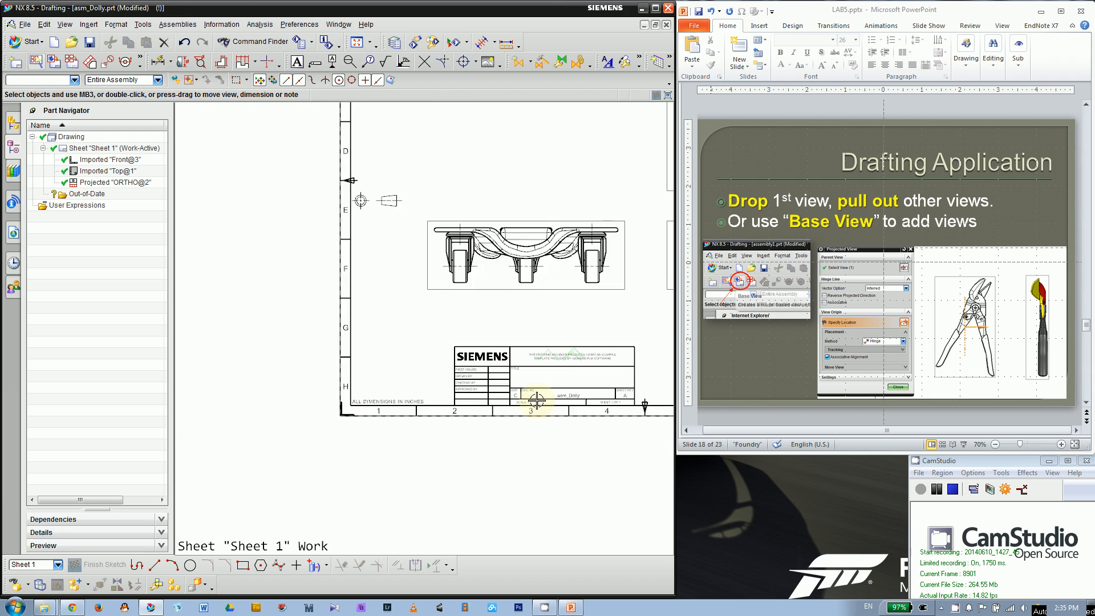
{"action": "scroll", "coordinate": [496, 392], "scroll_direction": "down", "scroll_amount": 4}
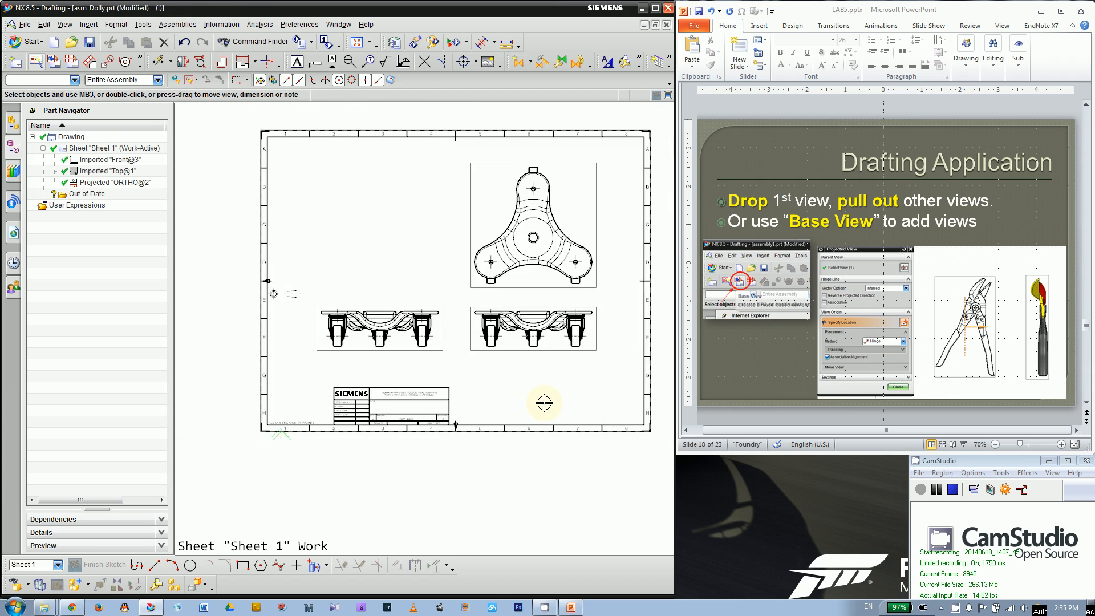
Step: Switch to the lab presentation, advance it to the Create Cross section slide, and return to the drawing
{"action": "scroll", "coordinate": [540, 384], "scroll_direction": "up", "scroll_amount": 3}
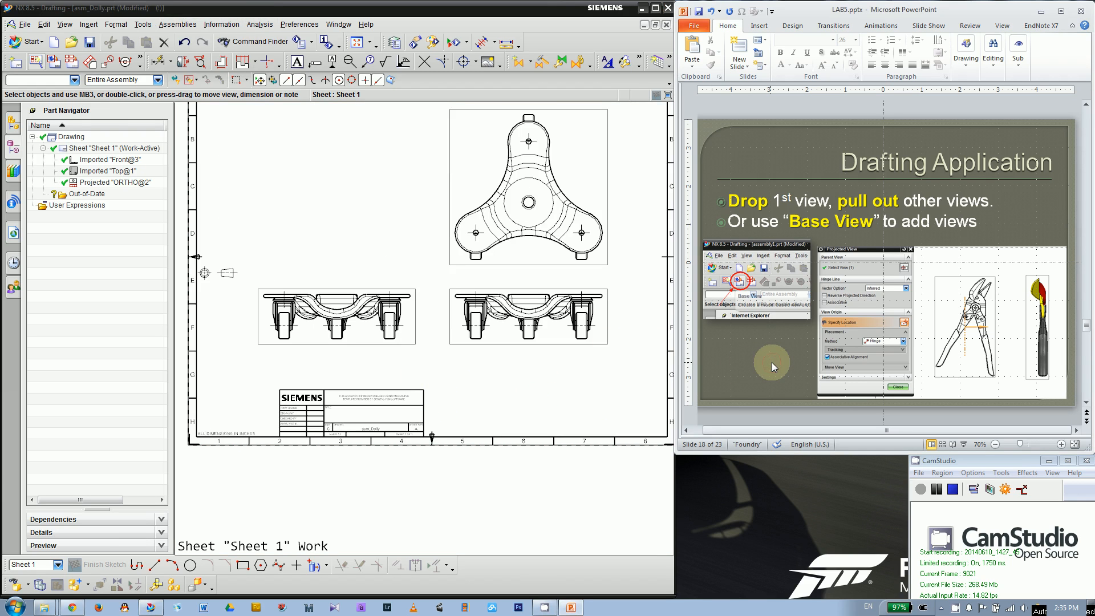
{"action": "scroll", "coordinate": [771, 361], "scroll_direction": "down", "scroll_amount": 1}
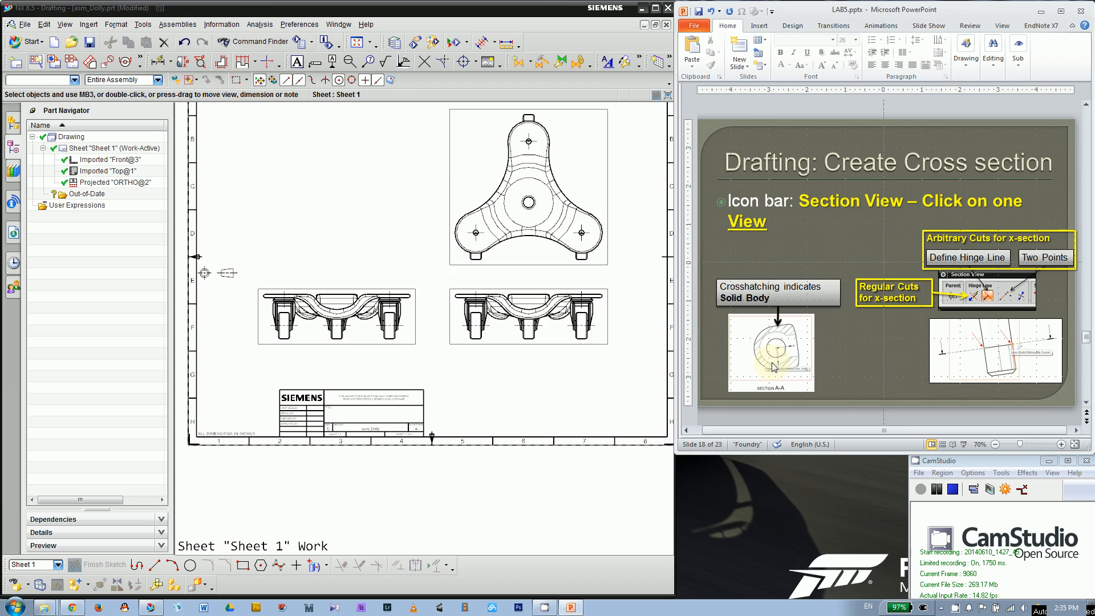
{"action": "left_click", "coordinate": [506, 374]}
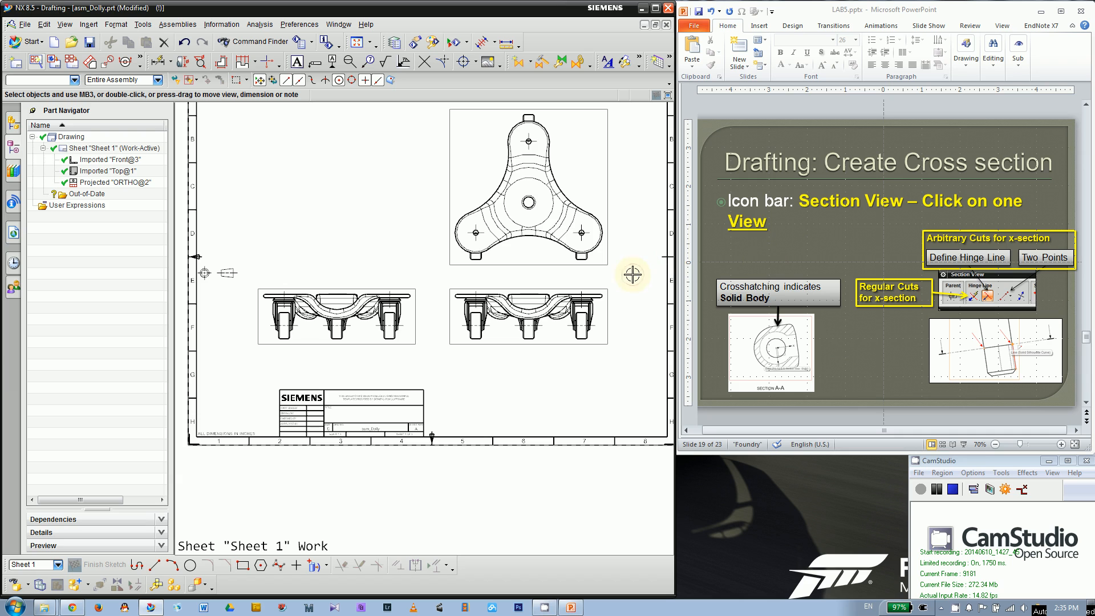
Step: Start the Inferred Dimension command for the top view and move its dialog clear of the dolly's outline
{"action": "scroll", "coordinate": [563, 324], "scroll_direction": "up", "scroll_amount": 5}
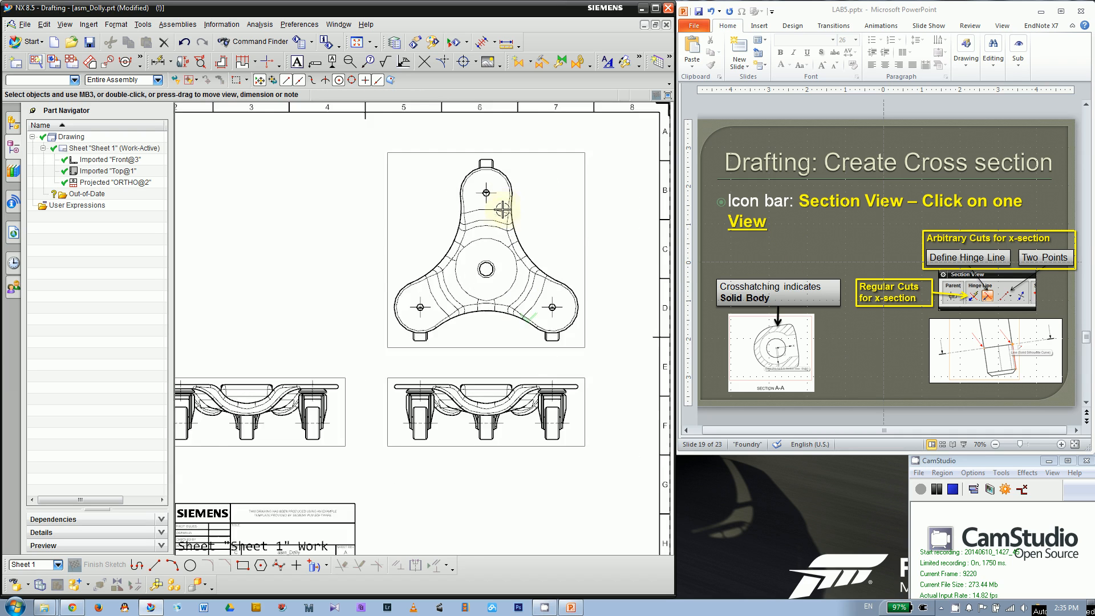
{"action": "scroll", "coordinate": [325, 296], "scroll_direction": "up", "scroll_amount": 1}
{"action": "scroll", "coordinate": [359, 295], "scroll_direction": "down", "scroll_amount": 1}
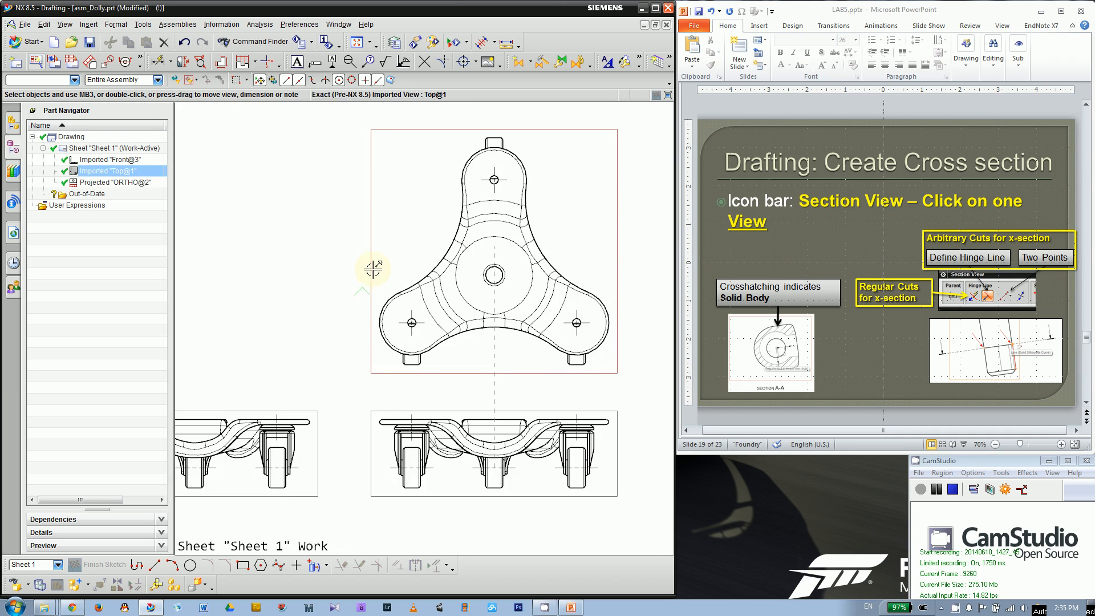
{"action": "middle_click_drag", "start_coordinate": [310, 288], "coordinate": [241, 312], "text": "shift"}
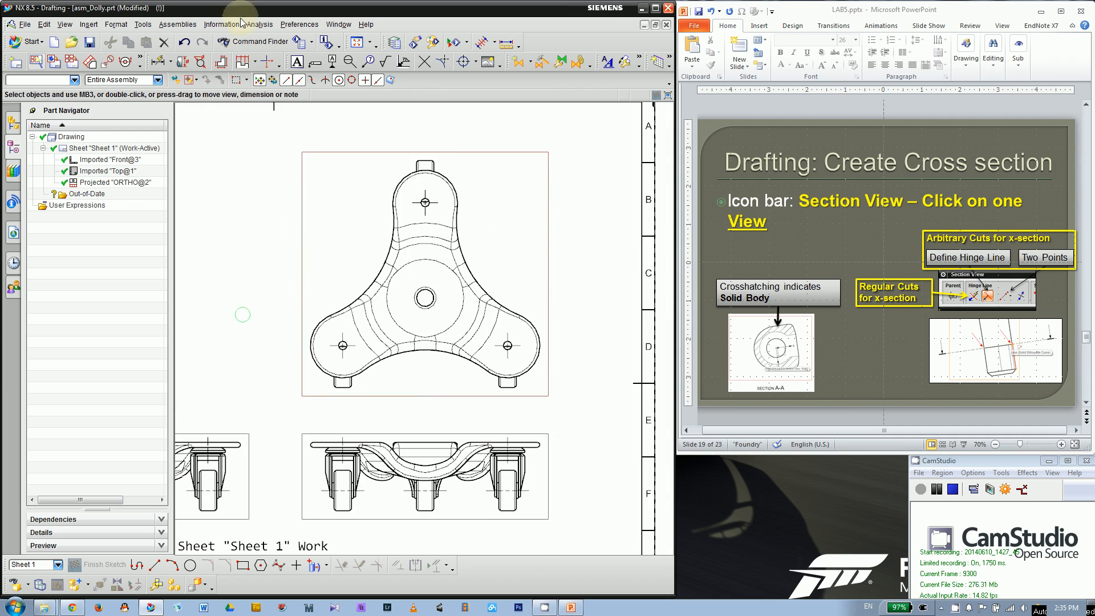
{"action": "left_click", "coordinate": [159, 61]}
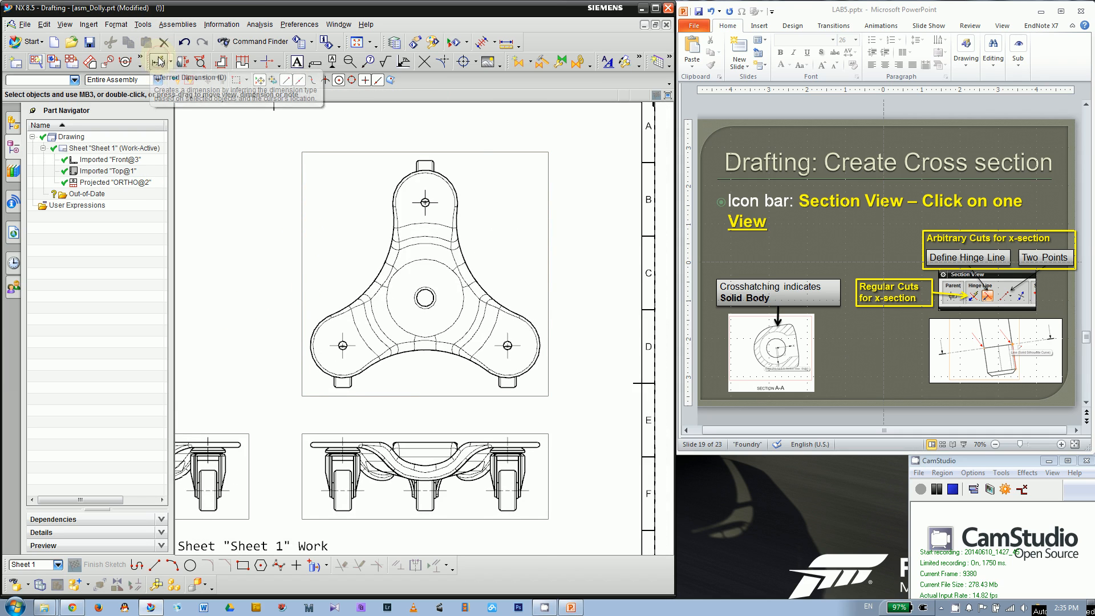
{"action": "left_click_drag", "start_coordinate": [290, 143], "coordinate": [238, 112]}
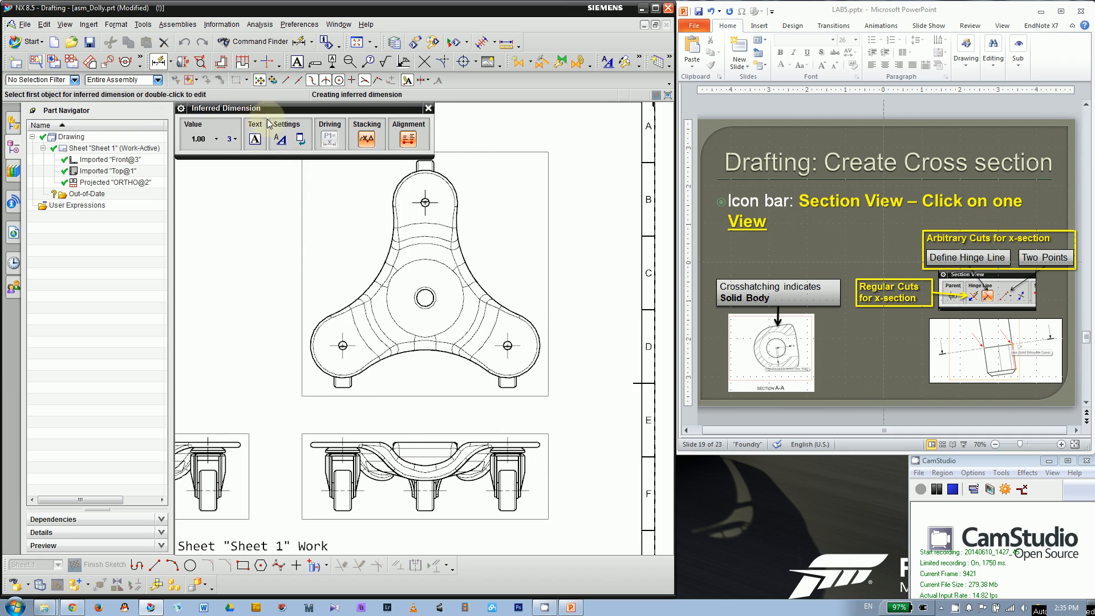
{"action": "scroll", "coordinate": [430, 168], "scroll_direction": "up", "scroll_amount": 5}
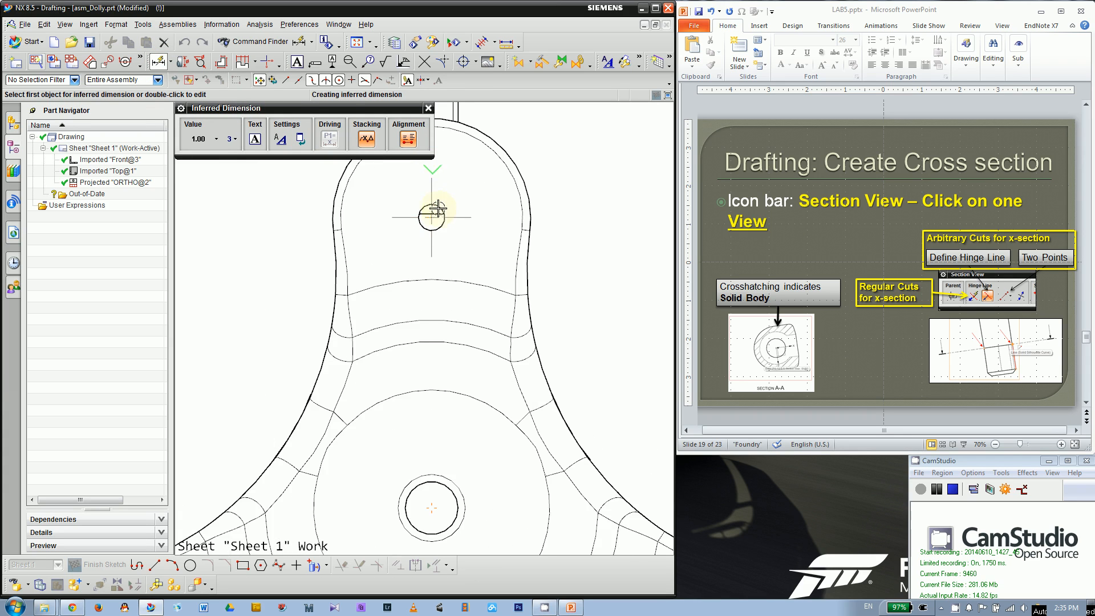
{"action": "left_click", "coordinate": [440, 228]}
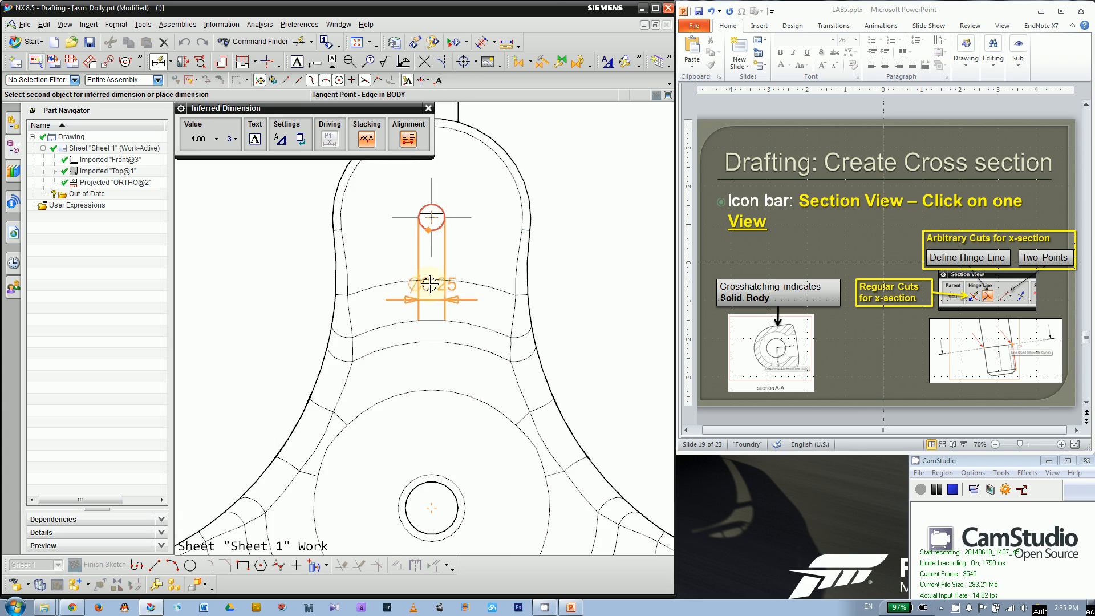
{"action": "left_click", "coordinate": [431, 282]}
{"action": "key", "text": "Escape"}
{"action": "scroll", "coordinate": [432, 213], "scroll_direction": "up", "scroll_amount": 5}
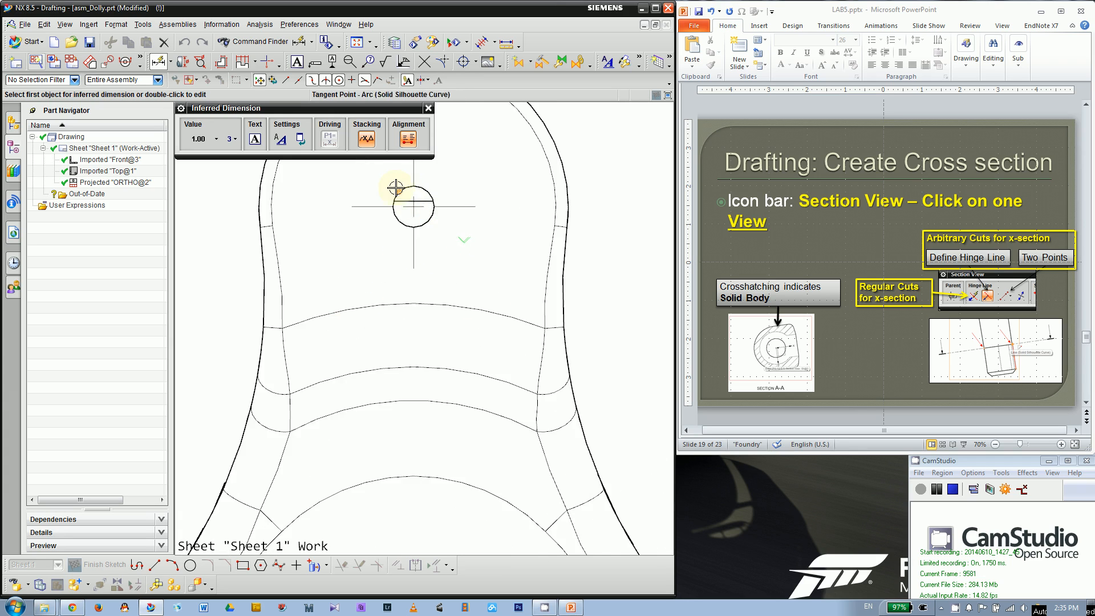
{"action": "left_click", "coordinate": [408, 194]}
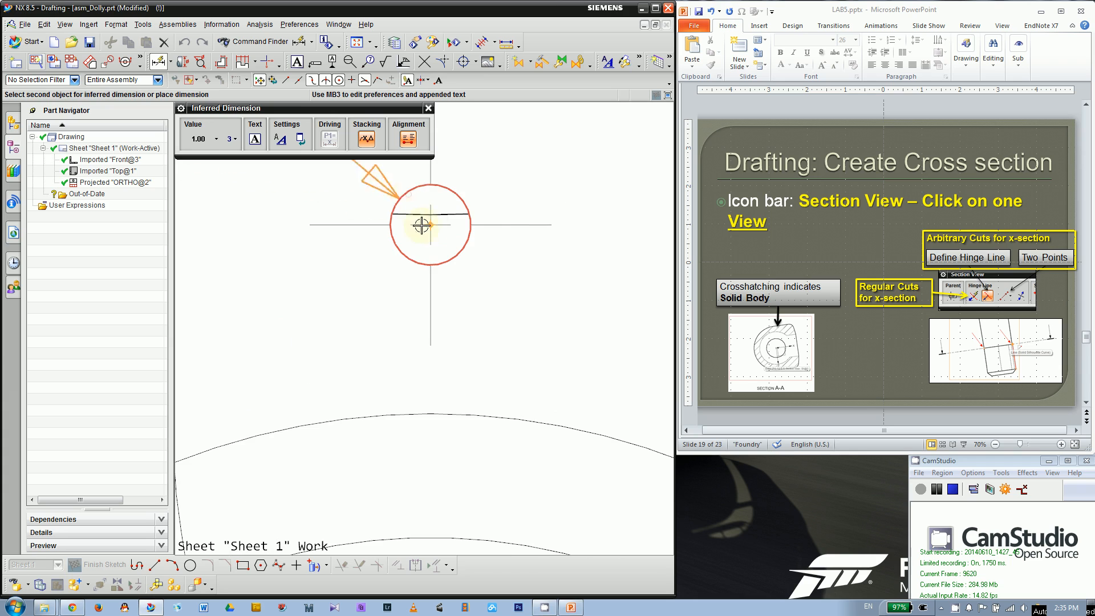
{"action": "scroll", "coordinate": [509, 252], "scroll_direction": "down", "scroll_amount": 2}
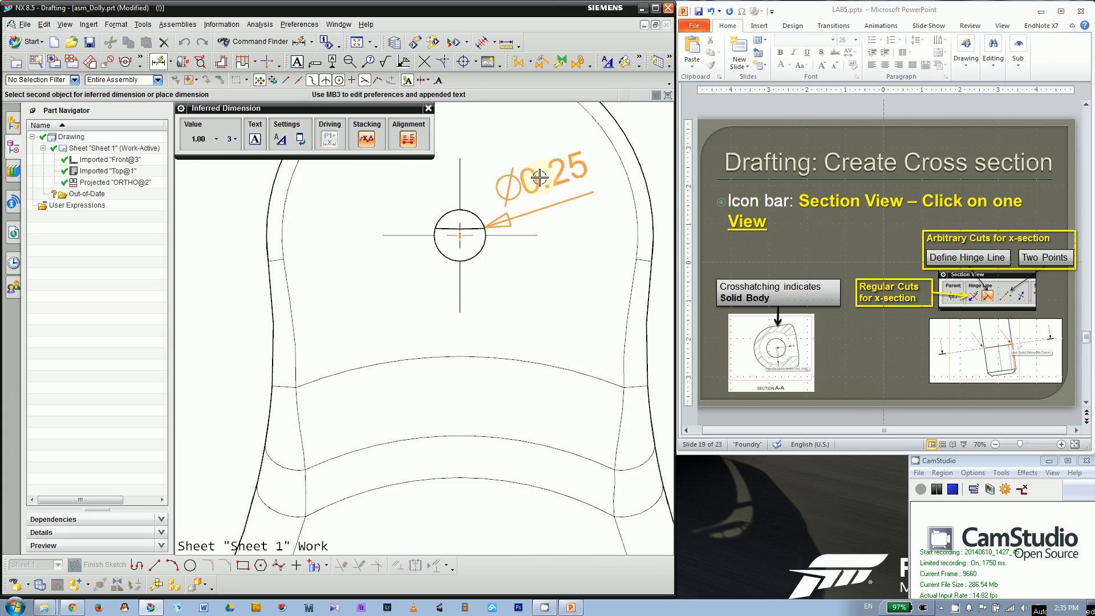
{"action": "scroll", "coordinate": [505, 244], "scroll_direction": "down", "scroll_amount": 4}
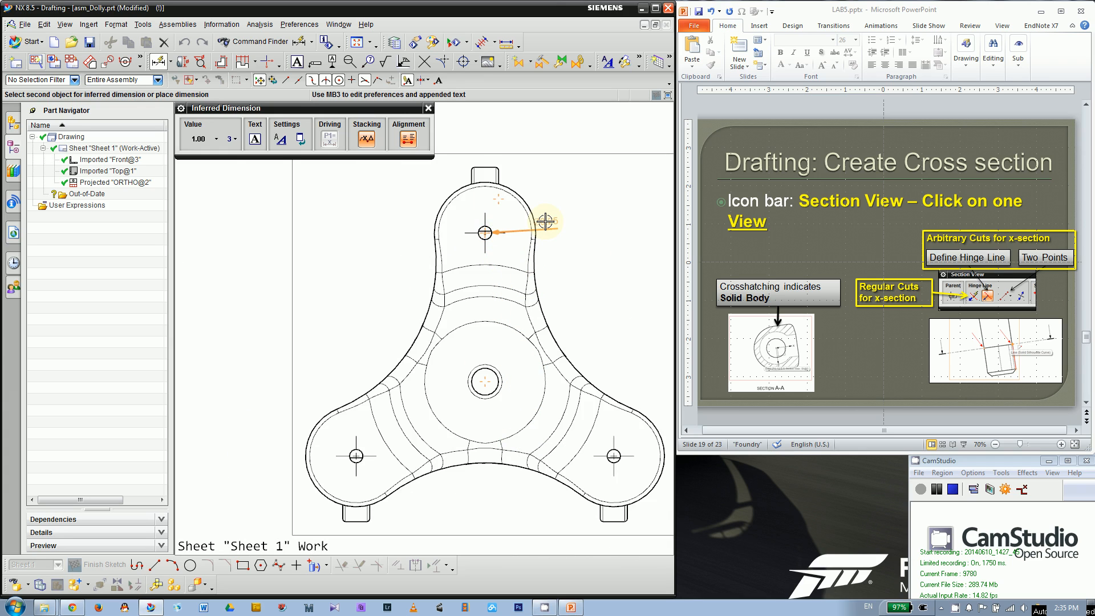
{"action": "scroll", "coordinate": [491, 226], "scroll_direction": "up", "scroll_amount": 4}
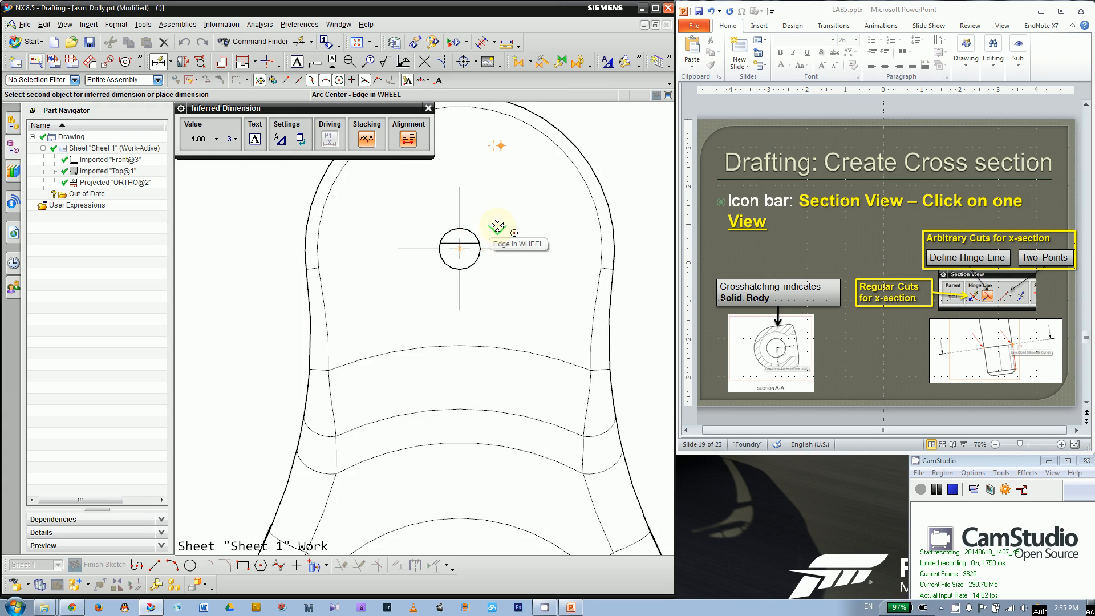
{"action": "left_click", "coordinate": [498, 226]}
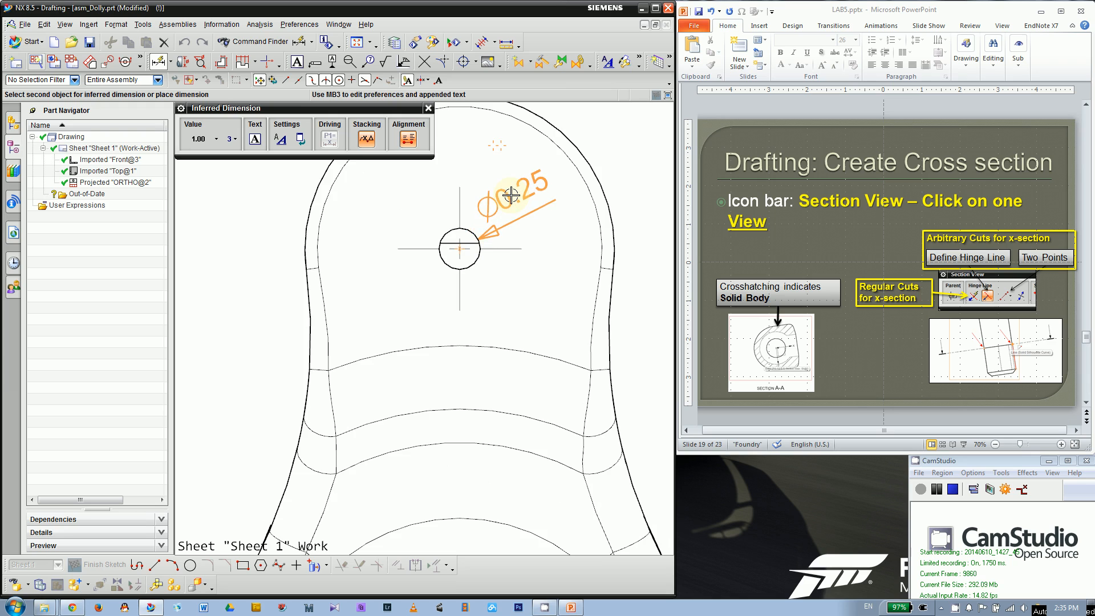
{"action": "key", "text": "Escape"}
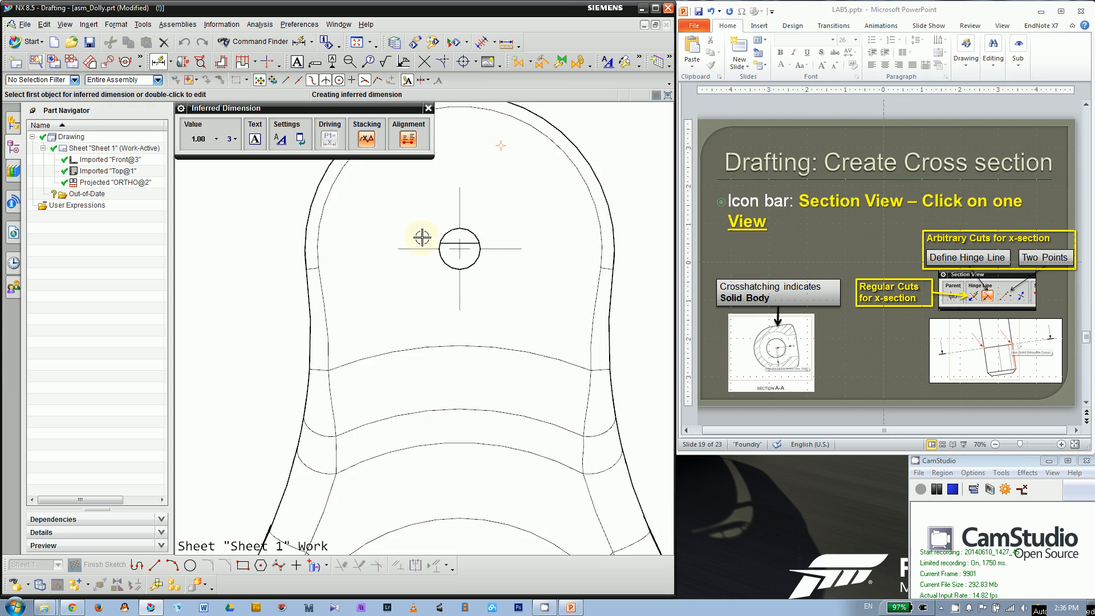
Step: Dimension the diameter of the upper mounting hole in the top view, placing the text outside the lobe's outline
{"action": "left_click", "coordinate": [445, 256]}
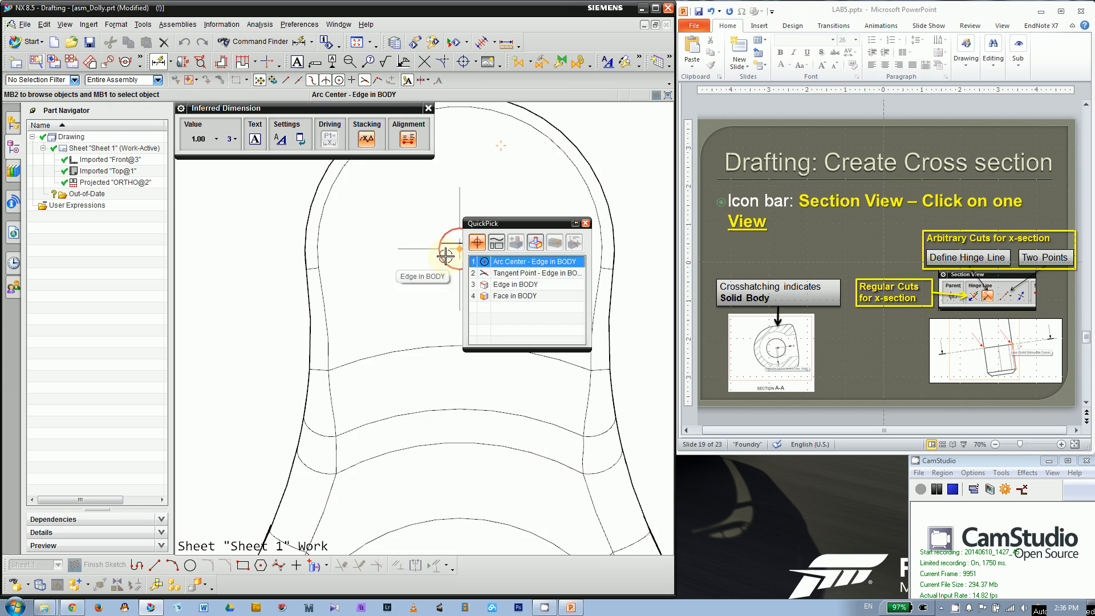
{"action": "left_click", "coordinate": [514, 286]}
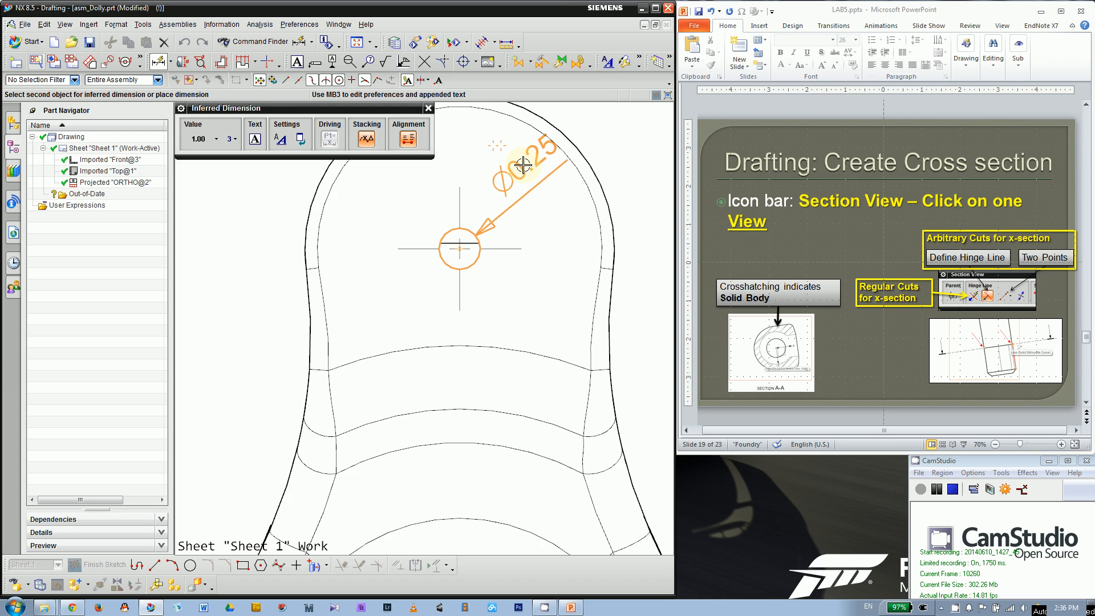
{"action": "scroll", "coordinate": [507, 181], "scroll_direction": "down", "scroll_amount": 1}
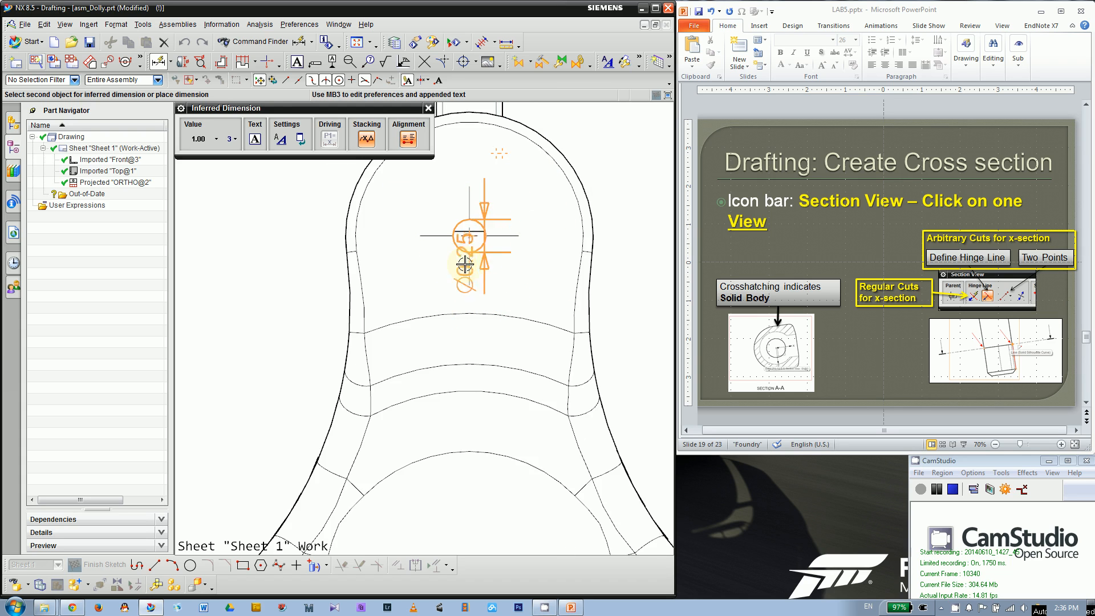
{"action": "scroll", "coordinate": [426, 258], "scroll_direction": "down", "scroll_amount": 2}
{"action": "left_click", "coordinate": [534, 174]}
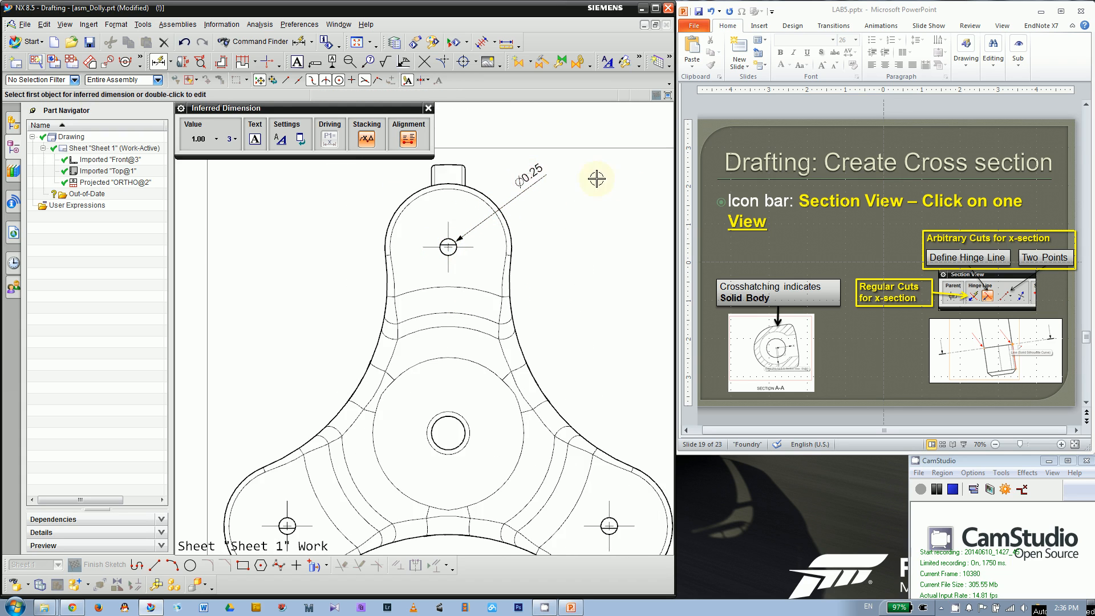
Step: Dimension the diameter of the upper lobe's outer arc, placing the text just below the hole's diameter dimension
{"action": "scroll", "coordinate": [486, 182], "scroll_direction": "up", "scroll_amount": 2}
{"action": "left_click", "coordinate": [488, 209]}
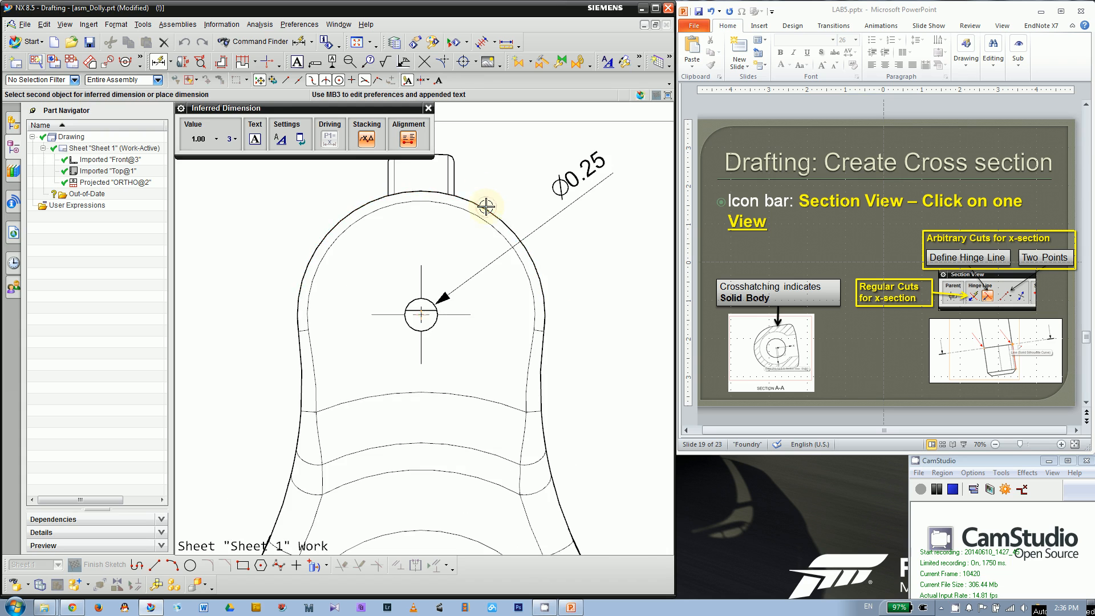
{"action": "left_click", "coordinate": [590, 231]}
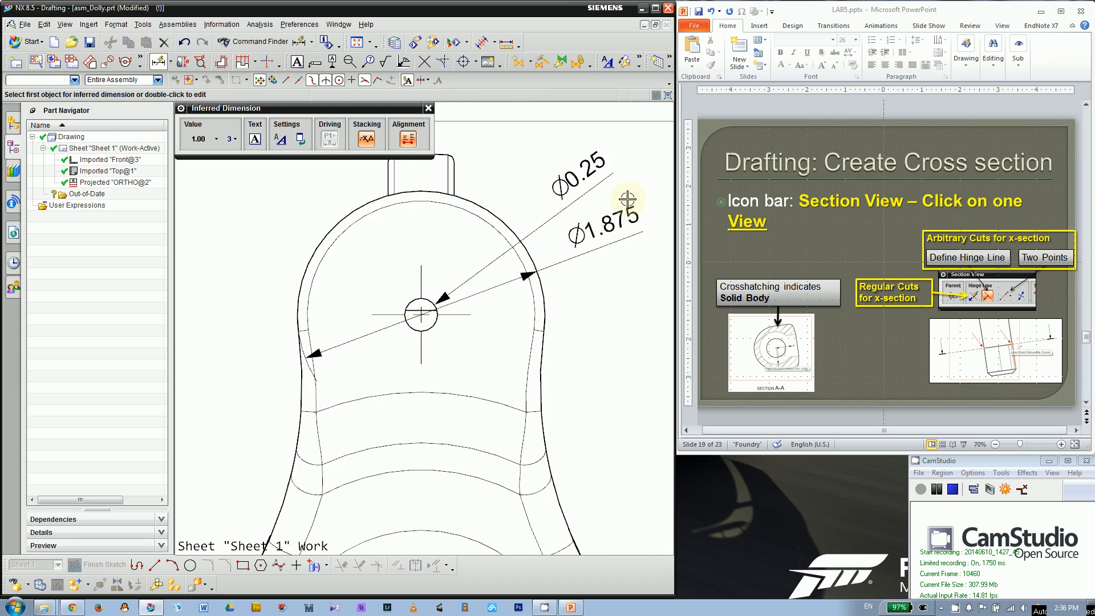
Step: Try to dimension the horizontal distance between the centres of the two lower holes in the top view
{"action": "scroll", "coordinate": [519, 227], "scroll_direction": "down", "scroll_amount": 2}
{"action": "scroll", "coordinate": [556, 180], "scroll_direction": "down", "scroll_amount": 2}
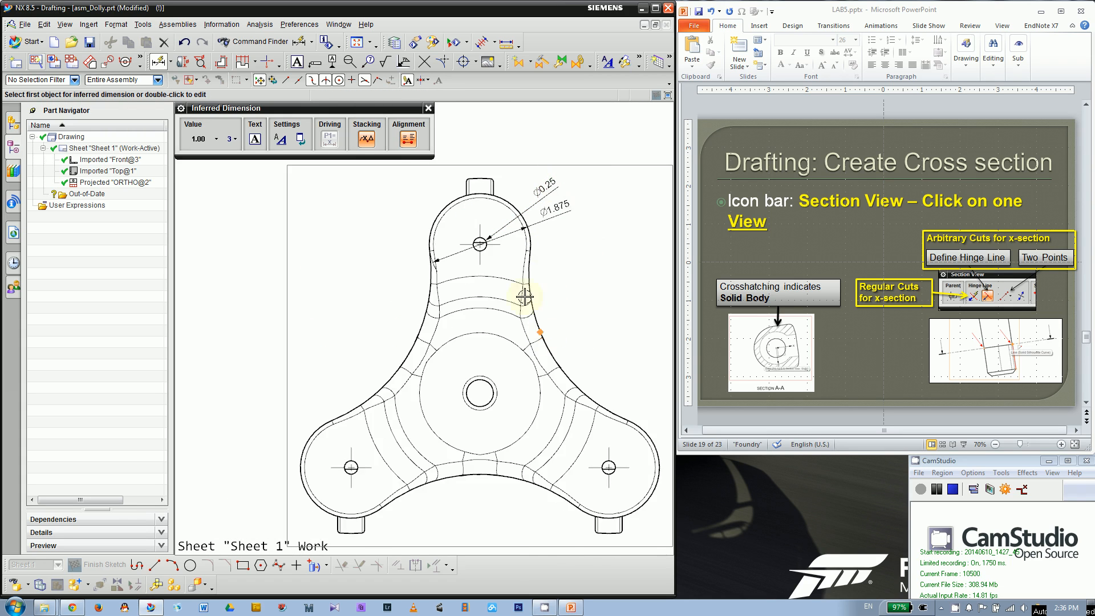
{"action": "scroll", "coordinate": [433, 439], "scroll_direction": "down", "scroll_amount": 2}
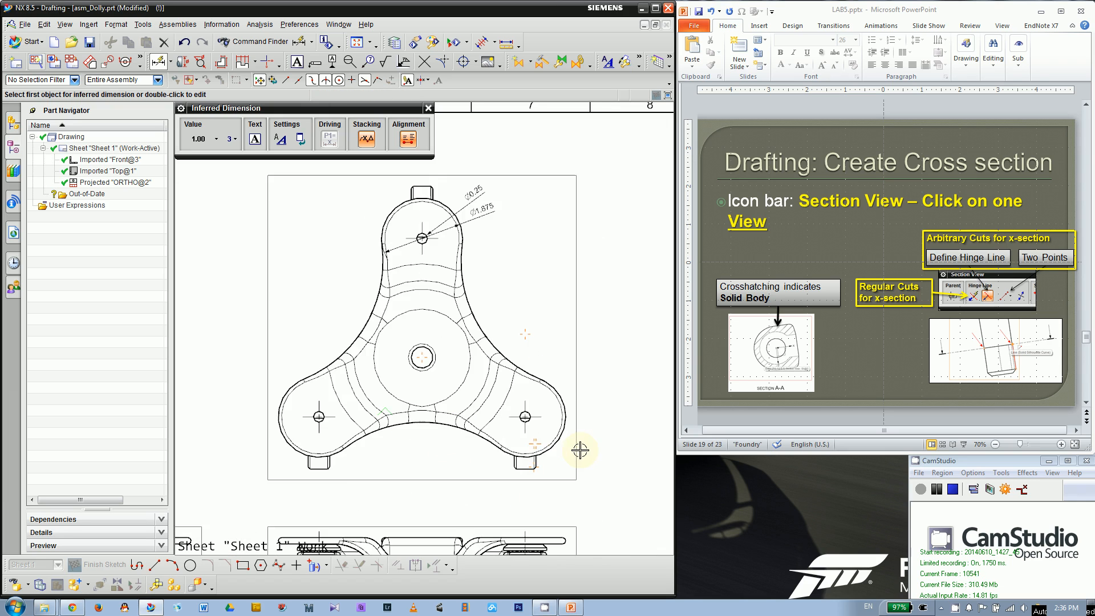
{"action": "scroll", "coordinate": [307, 443], "scroll_direction": "up", "scroll_amount": 3}
{"action": "left_click", "coordinate": [325, 378]}
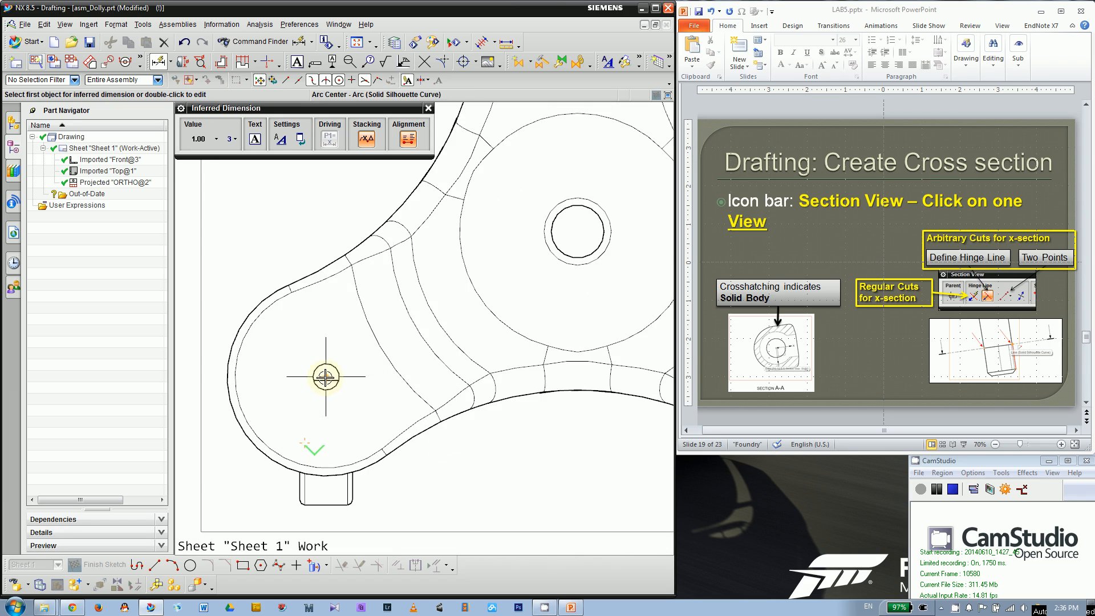
{"action": "scroll", "coordinate": [295, 378], "scroll_direction": "down", "scroll_amount": 3}
{"action": "scroll", "coordinate": [548, 373], "scroll_direction": "up", "scroll_amount": 3}
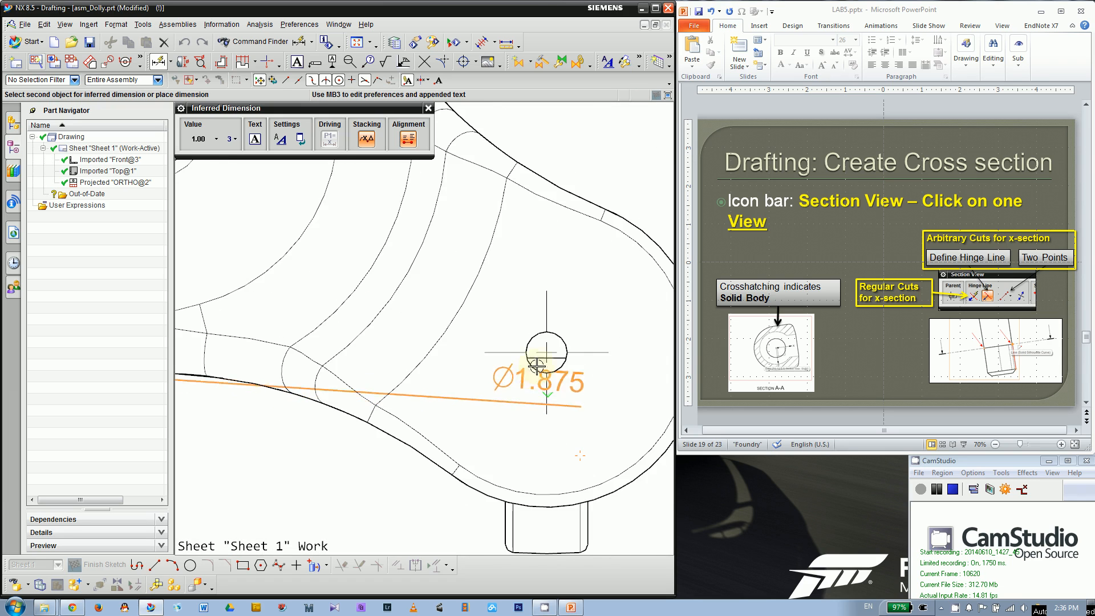
{"action": "left_click", "coordinate": [546, 351]}
{"action": "scroll", "coordinate": [547, 353], "scroll_direction": "down", "scroll_amount": 3}
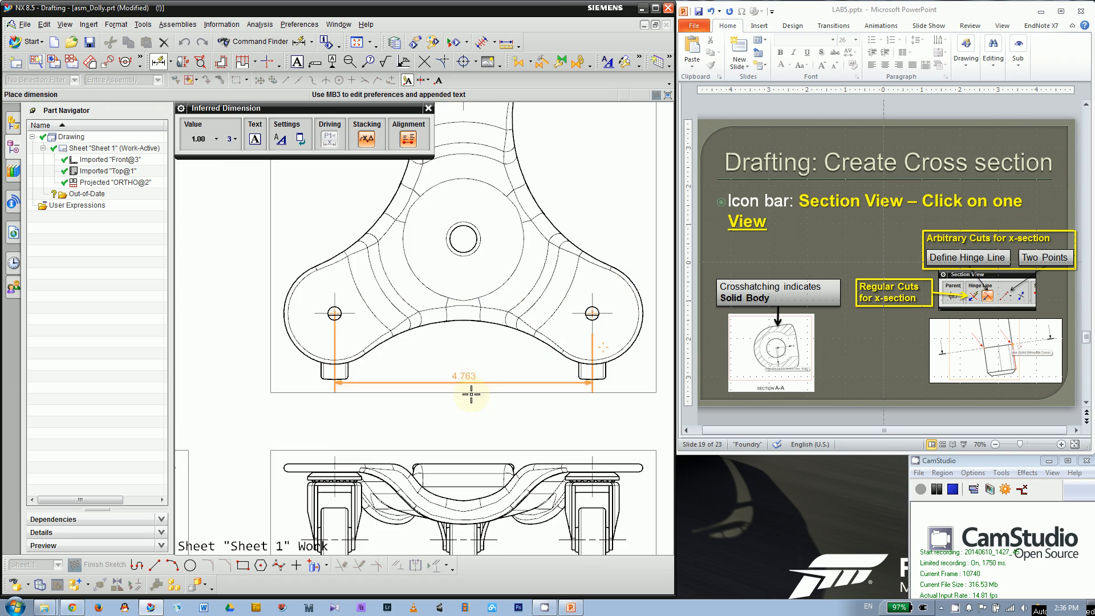
{"action": "left_click", "coordinate": [529, 367]}
Step: Try to dimension the distance from the central hole to the lower-right hole in the top view
{"action": "scroll", "coordinate": [612, 314], "scroll_direction": "up", "scroll_amount": 2}
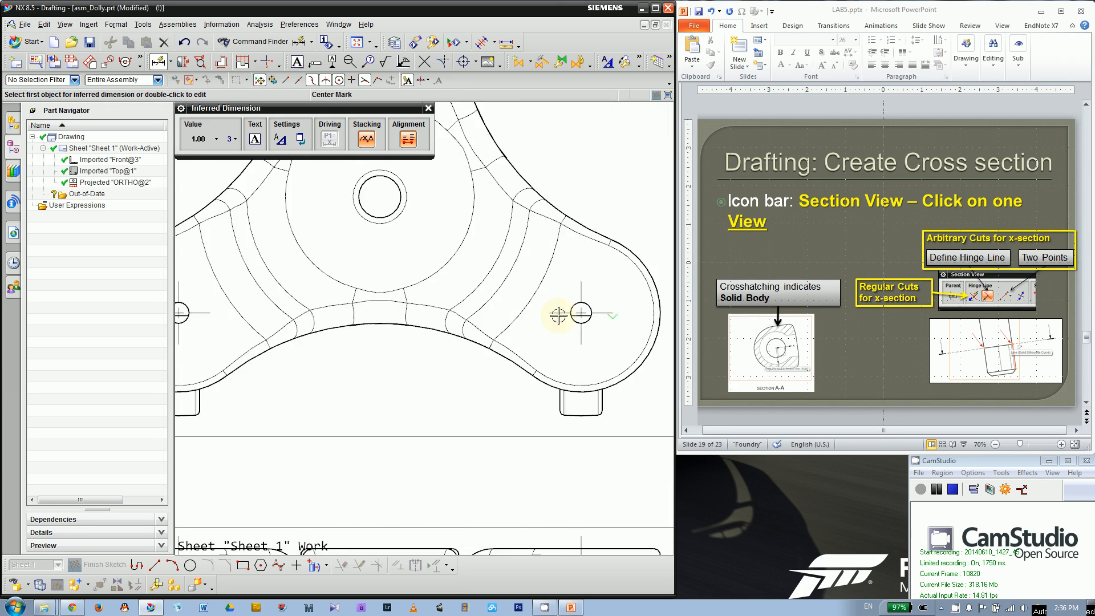
{"action": "scroll", "coordinate": [557, 314], "scroll_direction": "down", "scroll_amount": 2}
{"action": "scroll", "coordinate": [575, 321], "scroll_direction": "down", "scroll_amount": 2}
{"action": "scroll", "coordinate": [576, 320], "scroll_direction": "up", "scroll_amount": 1}
{"action": "scroll", "coordinate": [576, 321], "scroll_direction": "up", "scroll_amount": 2}
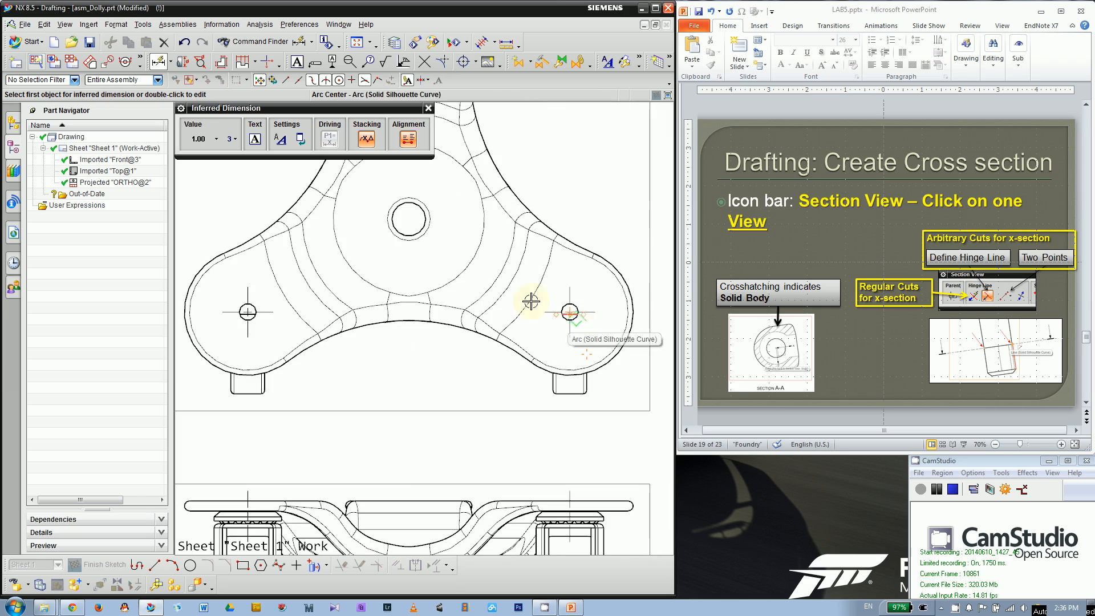
{"action": "left_click", "coordinate": [423, 209]}
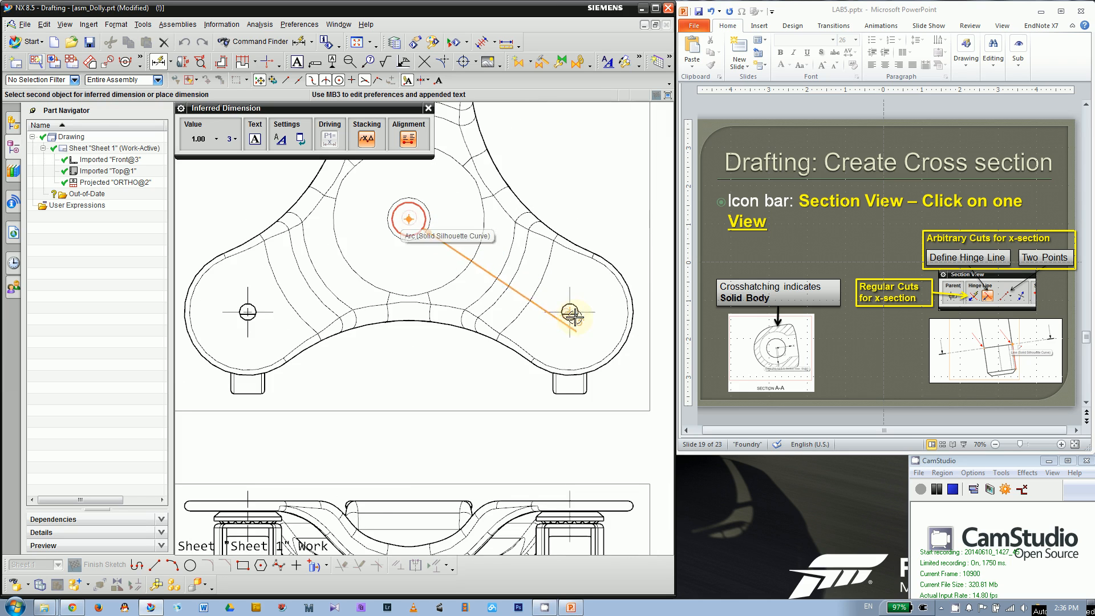
{"action": "left_click", "coordinate": [569, 312]}
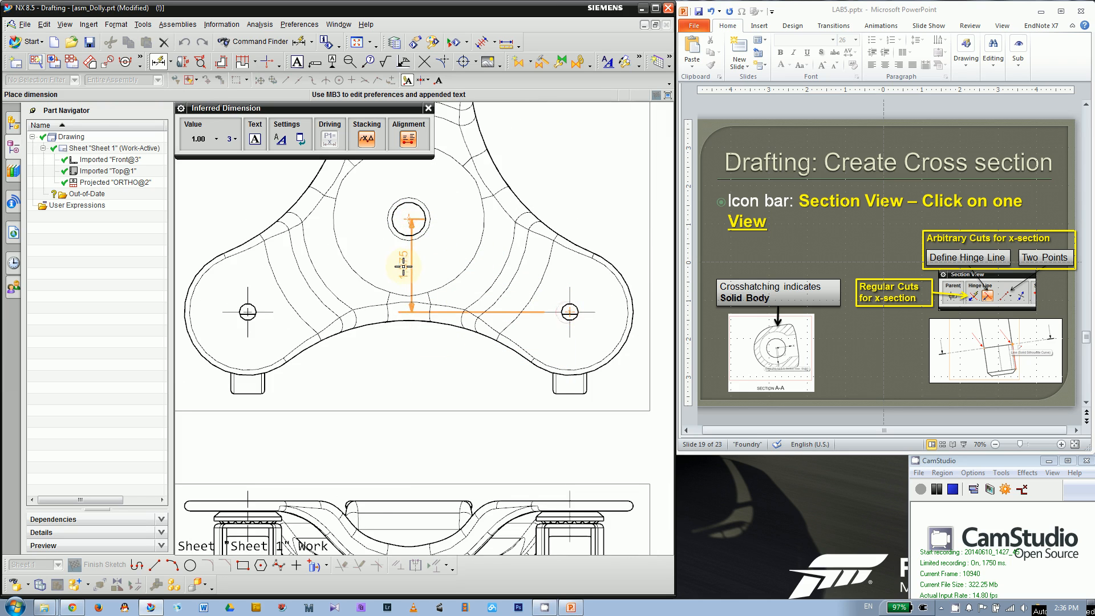
{"action": "scroll", "coordinate": [490, 253], "scroll_direction": "up", "scroll_amount": 4}
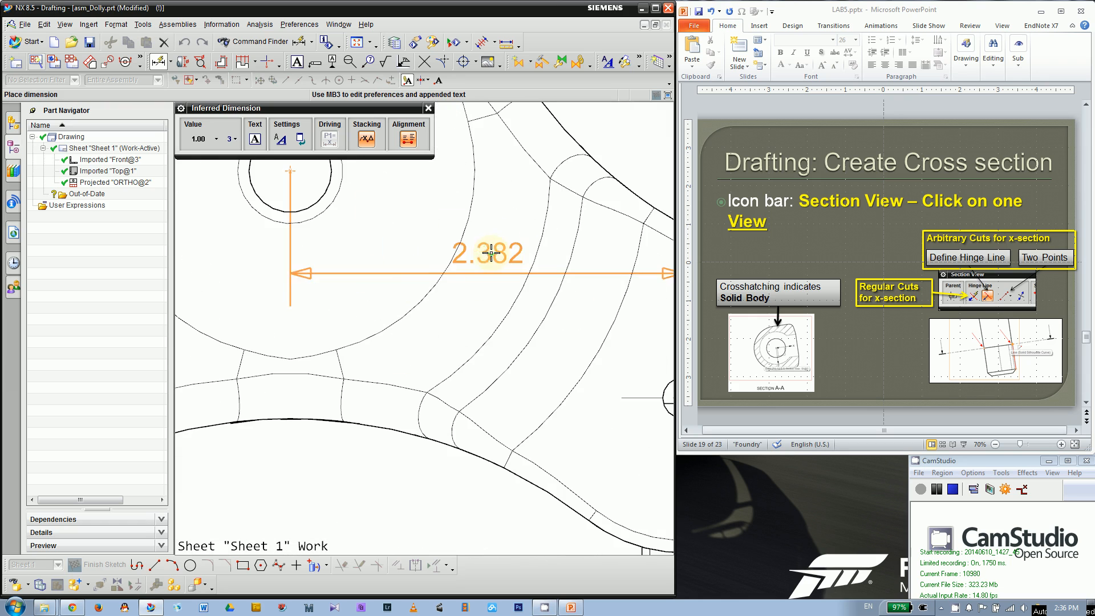
{"action": "key", "text": "Escape"}
{"action": "scroll", "coordinate": [379, 220], "scroll_direction": "down", "scroll_amount": 3}
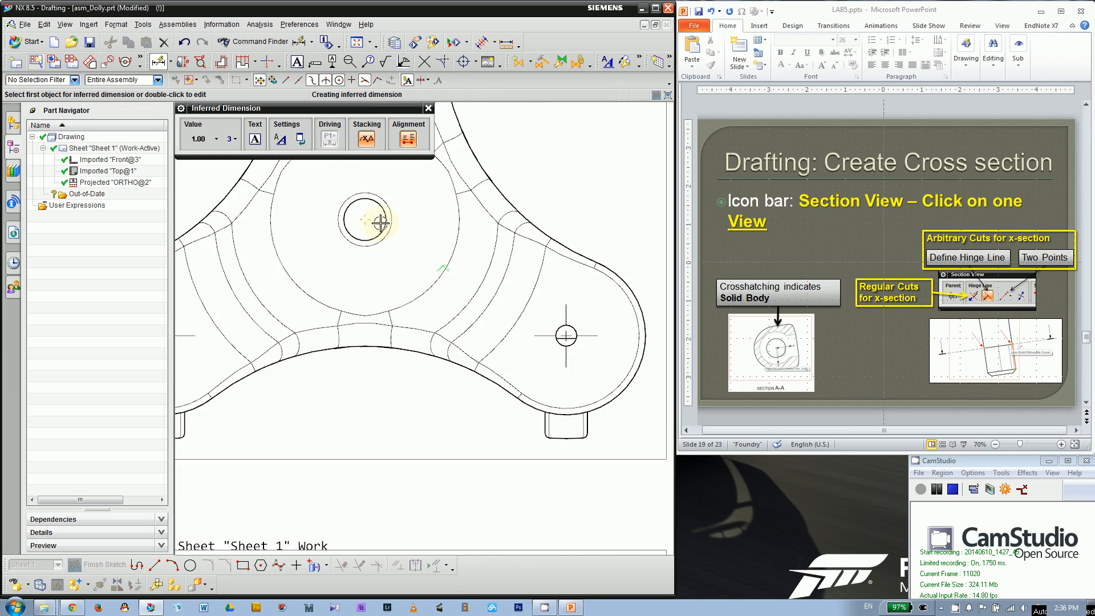
Step: Examine the diameter dimensions on the top view and the layout of the views below it
{"action": "scroll", "coordinate": [559, 324], "scroll_direction": "down", "scroll_amount": 3}
{"action": "scroll", "coordinate": [558, 330], "scroll_direction": "up", "scroll_amount": 1}
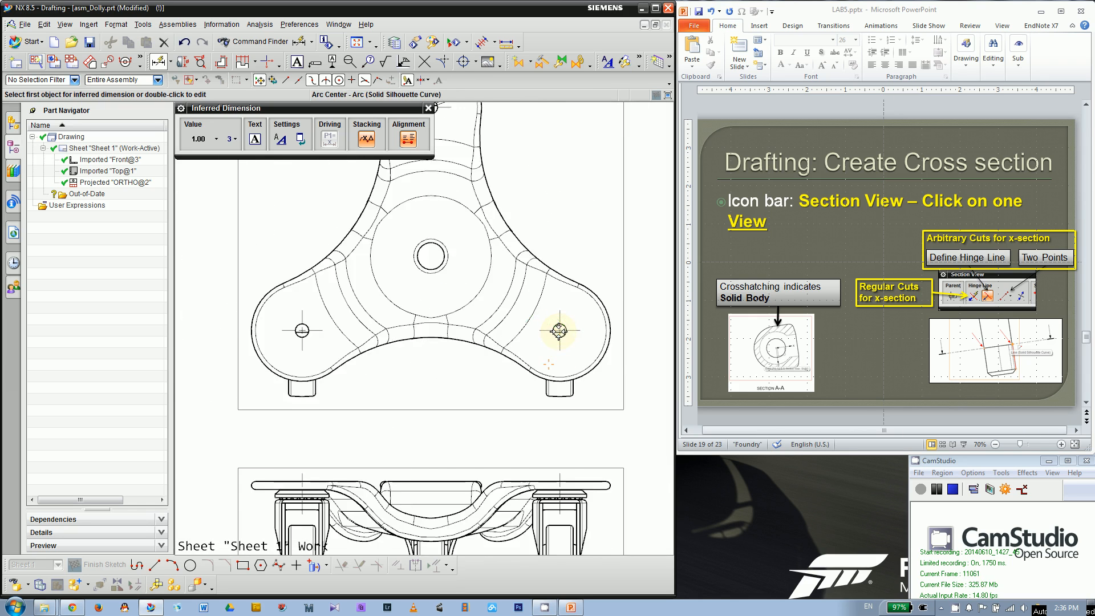
{"action": "scroll", "coordinate": [559, 328], "scroll_direction": "down", "scroll_amount": 2}
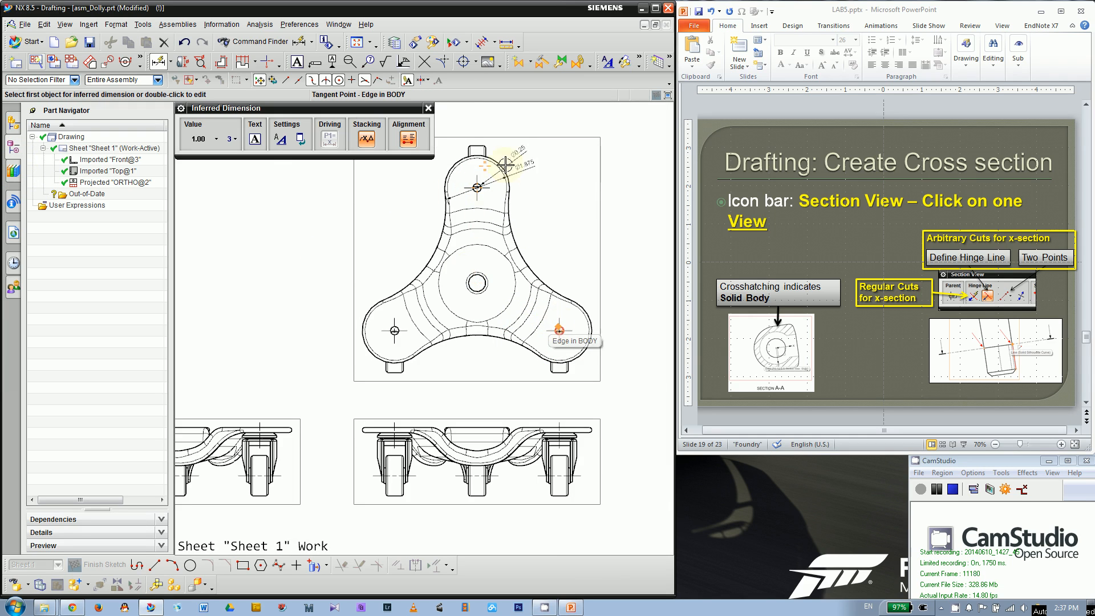
{"action": "scroll", "coordinate": [558, 329], "scroll_direction": "up", "scroll_amount": 1}
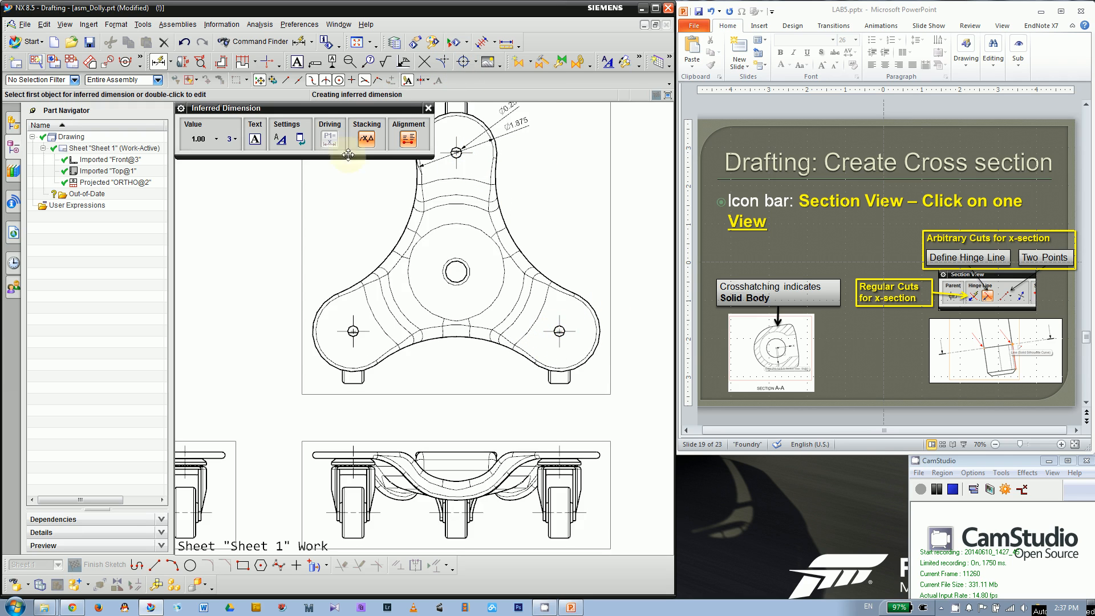
{"action": "scroll", "coordinate": [481, 195], "scroll_direction": "down", "scroll_amount": 2}
{"action": "scroll", "coordinate": [447, 189], "scroll_direction": "up", "scroll_amount": 2}
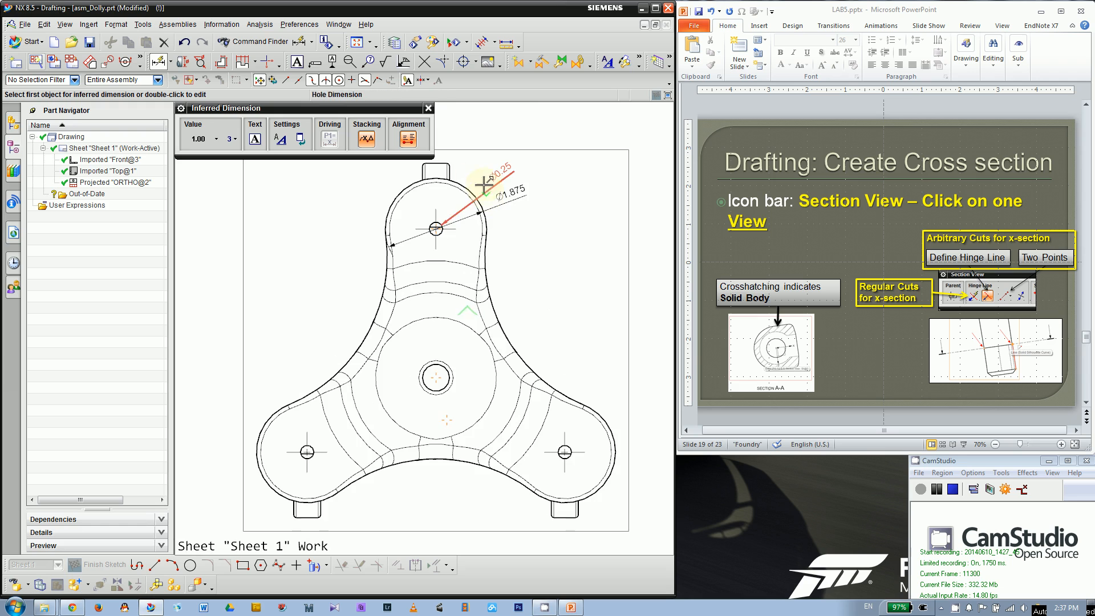
{"action": "scroll", "coordinate": [500, 229], "scroll_direction": "down", "scroll_amount": 4}
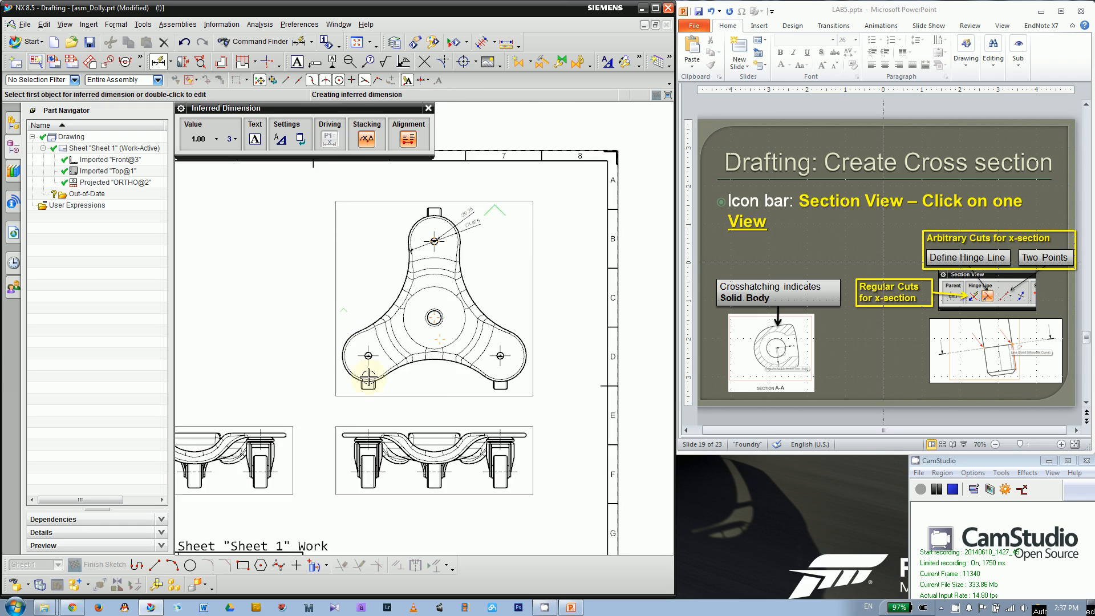
{"action": "scroll", "coordinate": [339, 442], "scroll_direction": "up", "scroll_amount": 2}
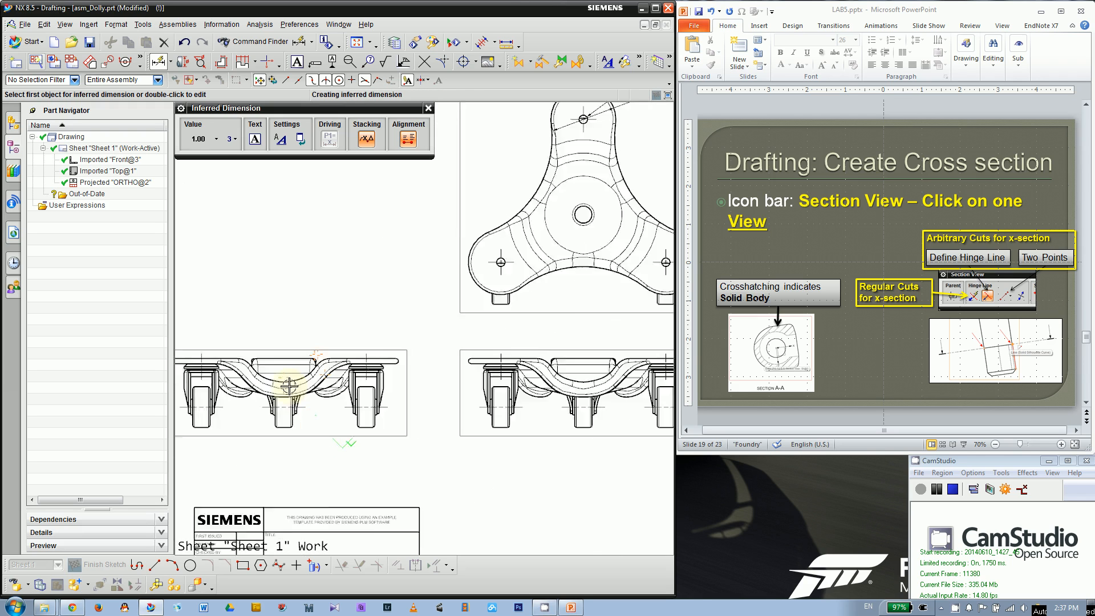
{"action": "scroll", "coordinate": [410, 338], "scroll_direction": "down", "scroll_amount": 2}
{"action": "scroll", "coordinate": [530, 238], "scroll_direction": "up", "scroll_amount": 1}
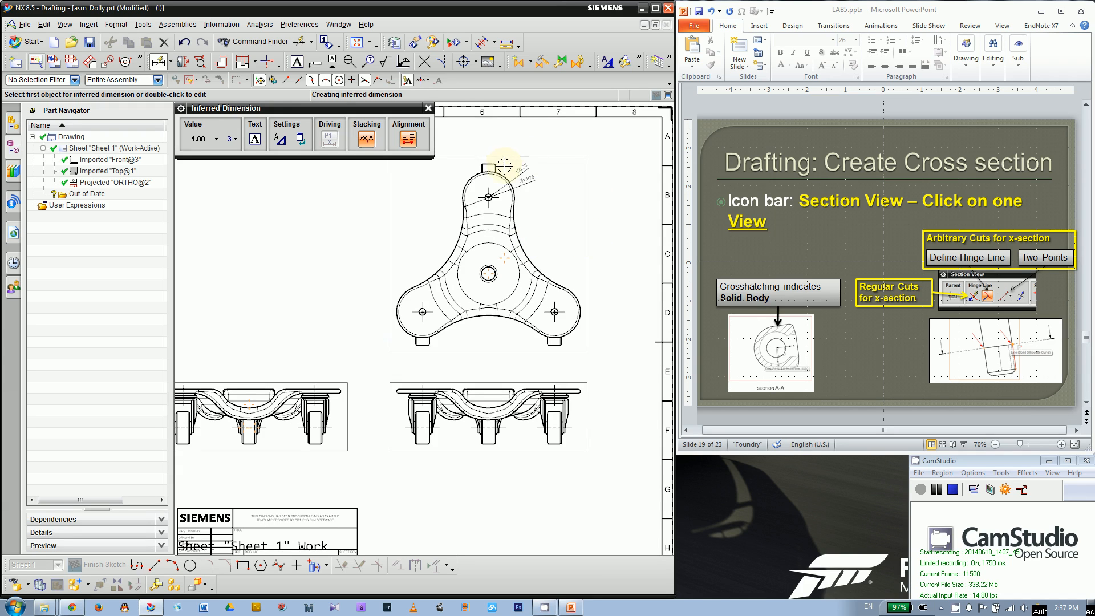
Step: Dimension the top view's vertical distance from the upper lobe's outer arc to the lower-right lobe's outer arc, placing it right of the view
{"action": "scroll", "coordinate": [545, 194], "scroll_direction": "up", "scroll_amount": 2}
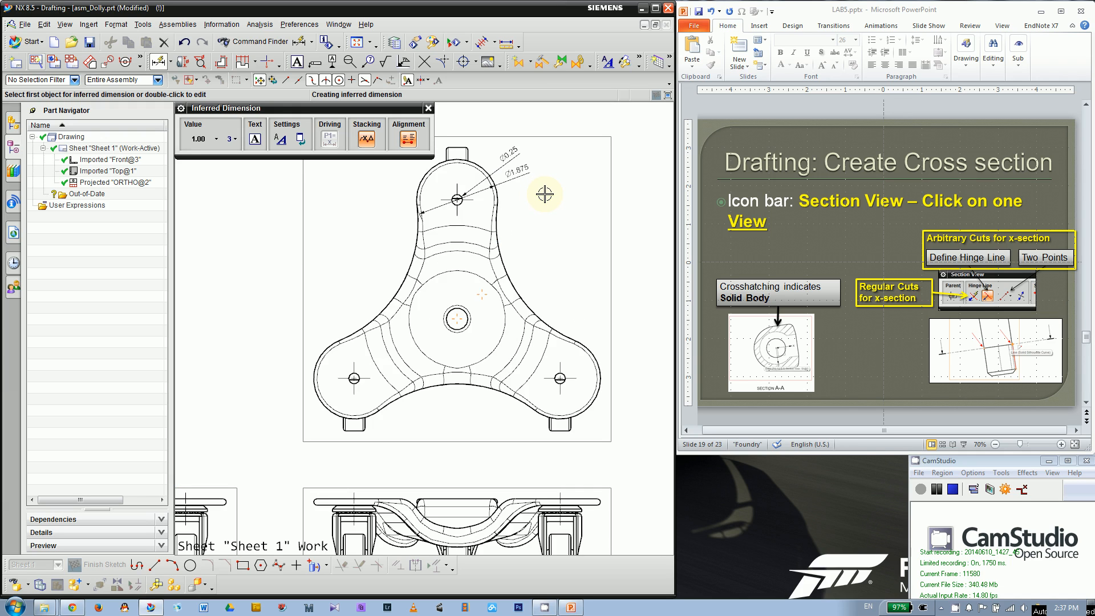
{"action": "scroll", "coordinate": [462, 148], "scroll_direction": "up", "scroll_amount": 2}
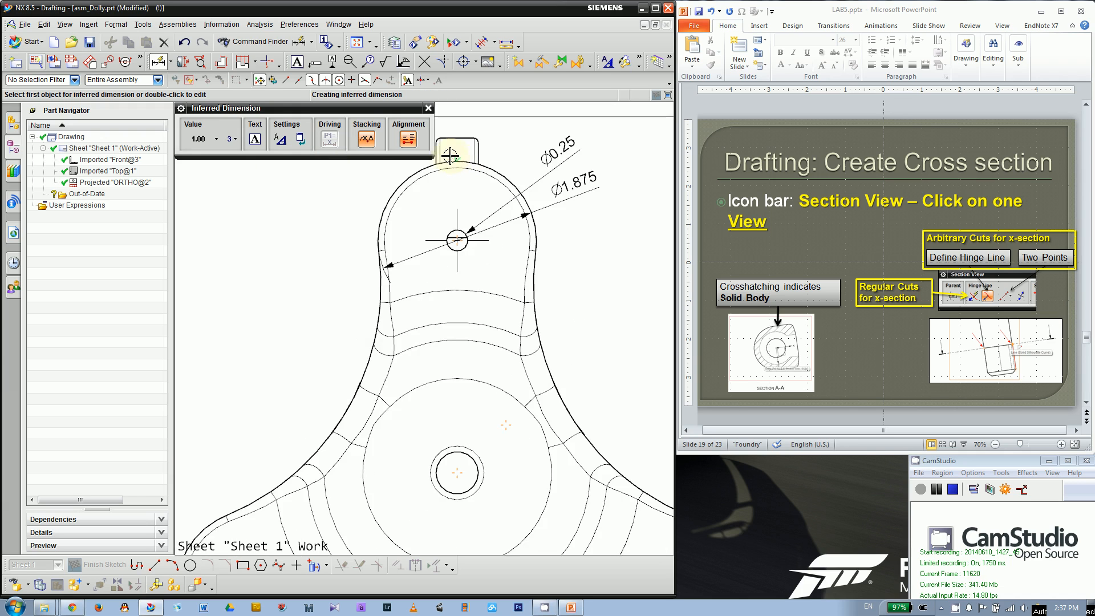
{"action": "left_click", "coordinate": [451, 153]}
{"action": "scroll", "coordinate": [459, 137], "scroll_direction": "down", "scroll_amount": 2}
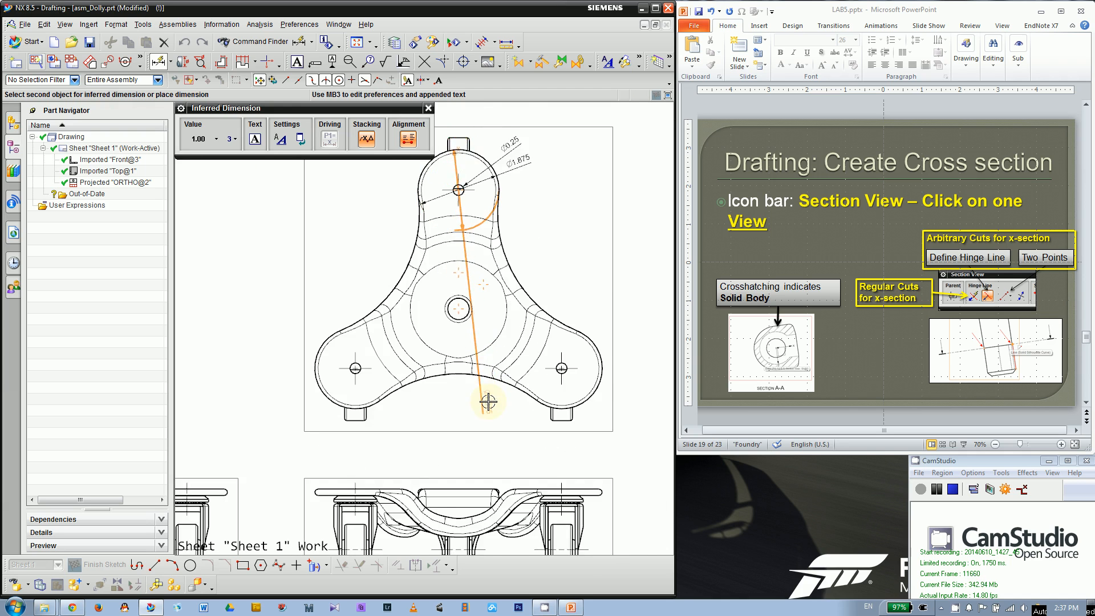
{"action": "scroll", "coordinate": [489, 399], "scroll_direction": "up", "scroll_amount": 1}
{"action": "scroll", "coordinate": [596, 412], "scroll_direction": "up", "scroll_amount": 5}
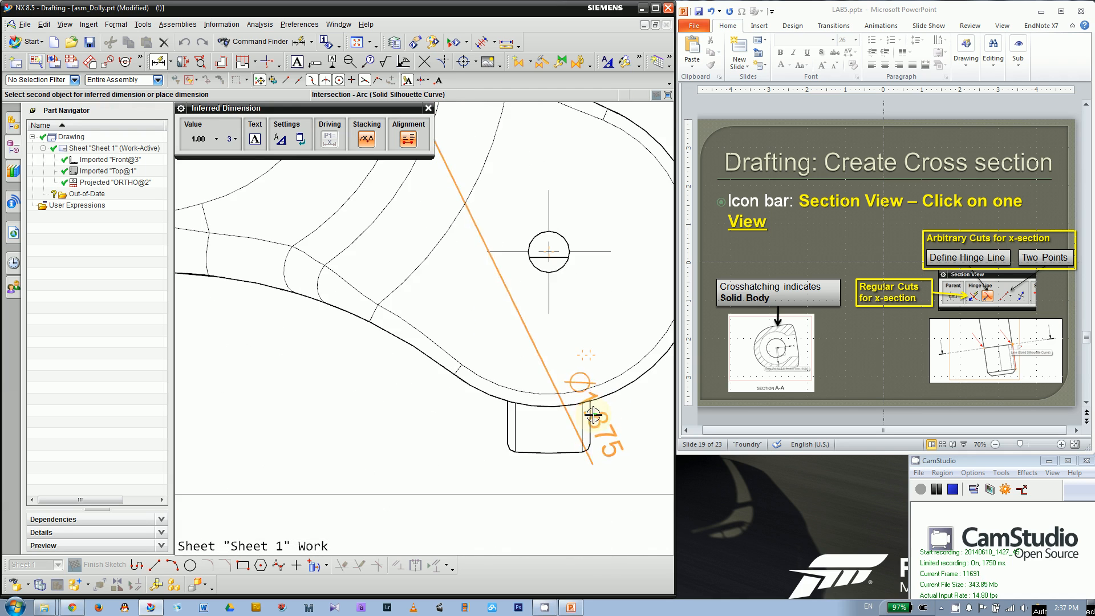
{"action": "left_click", "coordinate": [557, 411]}
{"action": "scroll", "coordinate": [467, 422], "scroll_direction": "down", "scroll_amount": 3}
{"action": "scroll", "coordinate": [491, 387], "scroll_direction": "down", "scroll_amount": 3}
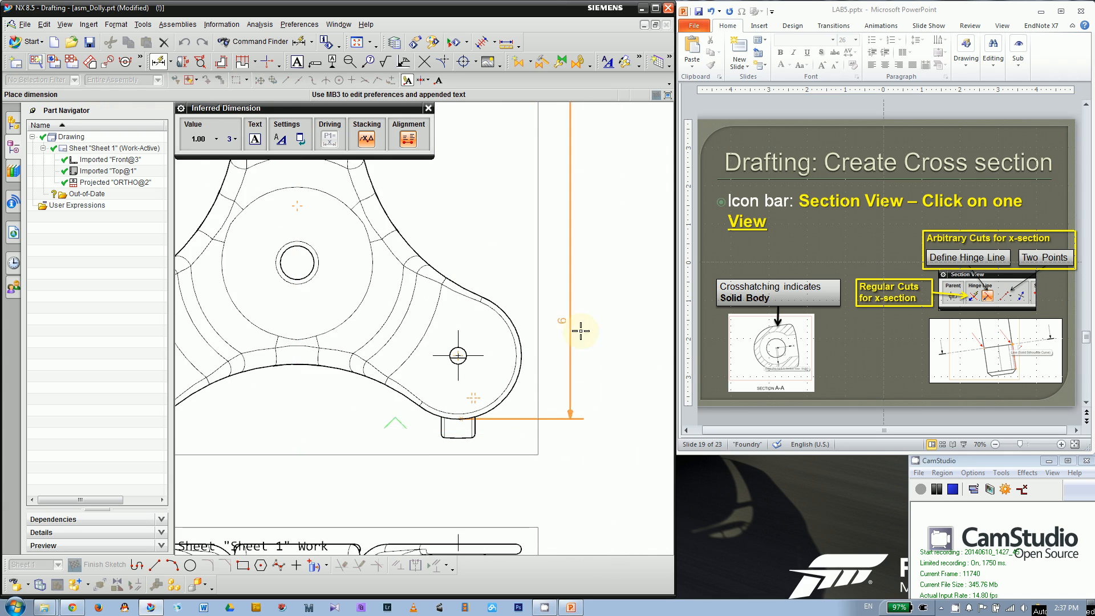
{"action": "scroll", "coordinate": [583, 347], "scroll_direction": "down", "scroll_amount": 3}
{"action": "left_click", "coordinate": [580, 313]}
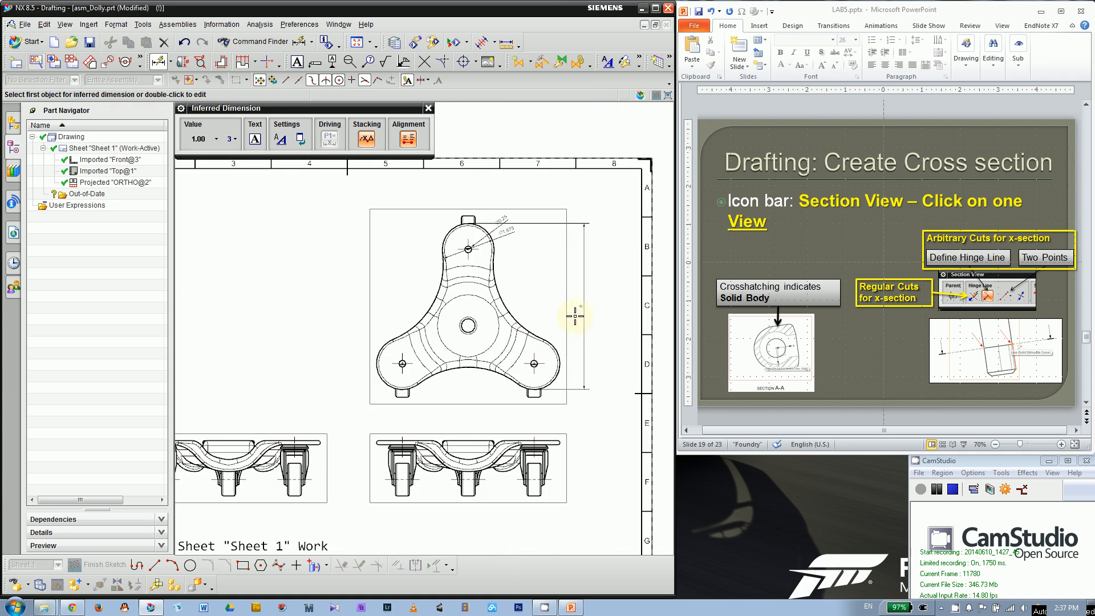
Step: Dimension the diameter of the central hole in the top view, placing the text to the upper left of the hole
{"action": "scroll", "coordinate": [590, 317], "scroll_direction": "up", "scroll_amount": 4}
{"action": "scroll", "coordinate": [601, 260], "scroll_direction": "down", "scroll_amount": 4}
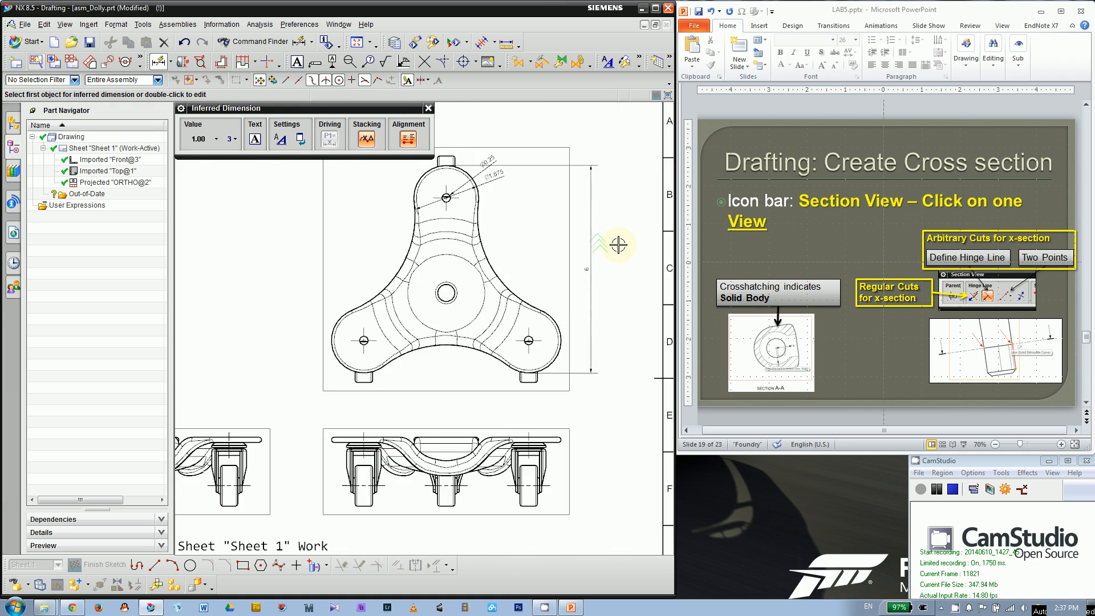
{"action": "scroll", "coordinate": [570, 254], "scroll_direction": "down", "scroll_amount": 2}
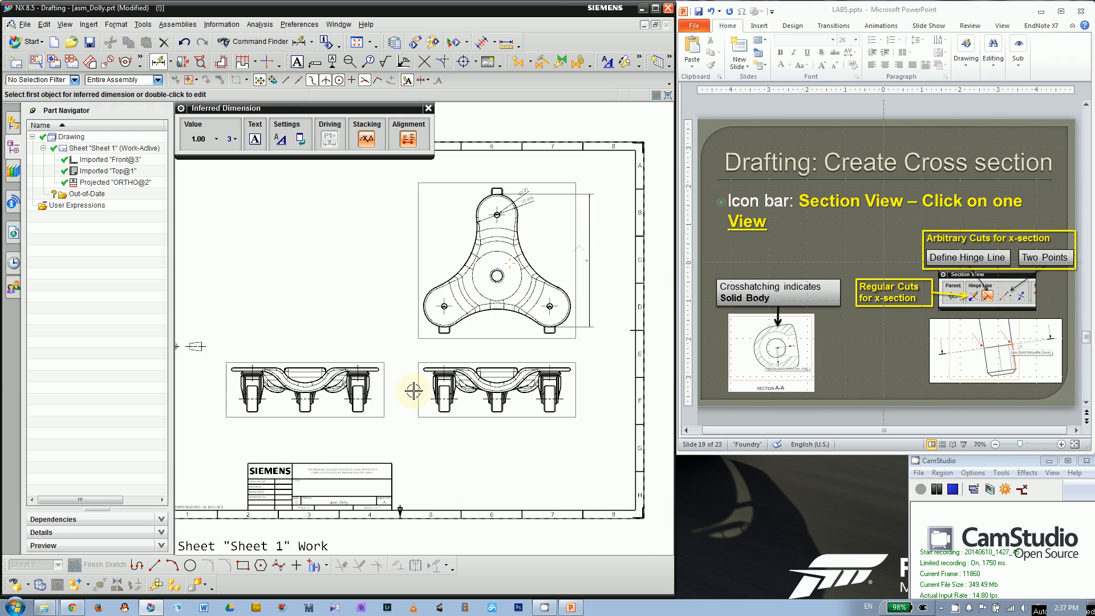
{"action": "scroll", "coordinate": [496, 182], "scroll_direction": "up", "scroll_amount": 4}
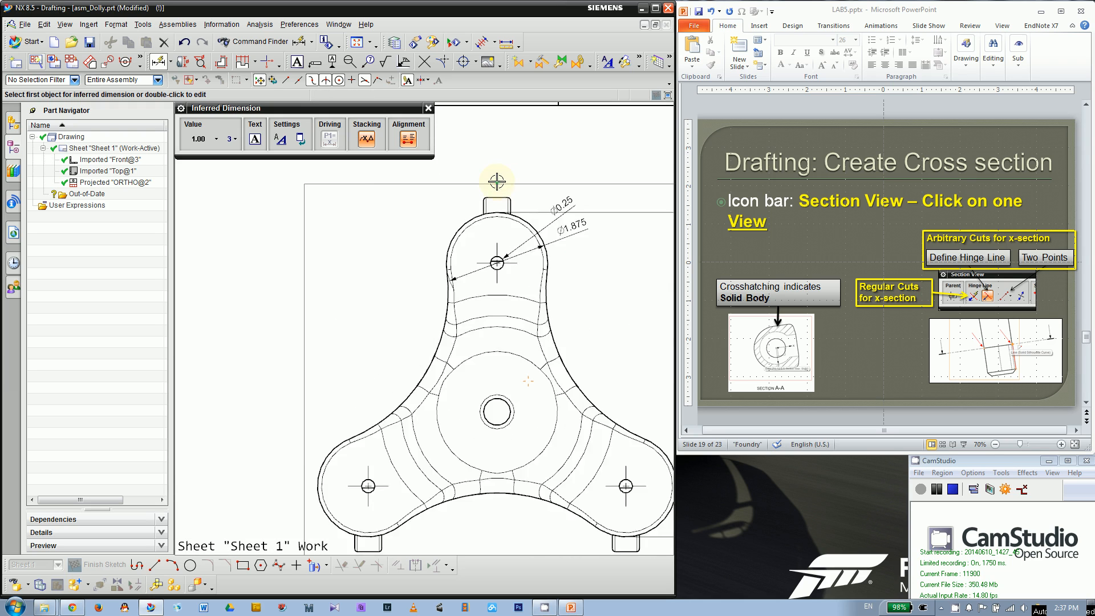
{"action": "scroll", "coordinate": [497, 182], "scroll_direction": "down", "scroll_amount": 2}
{"action": "scroll", "coordinate": [573, 197], "scroll_direction": "down", "scroll_amount": 1}
{"action": "scroll", "coordinate": [573, 263], "scroll_direction": "down", "scroll_amount": 1}
{"action": "scroll", "coordinate": [524, 342], "scroll_direction": "up", "scroll_amount": 1}
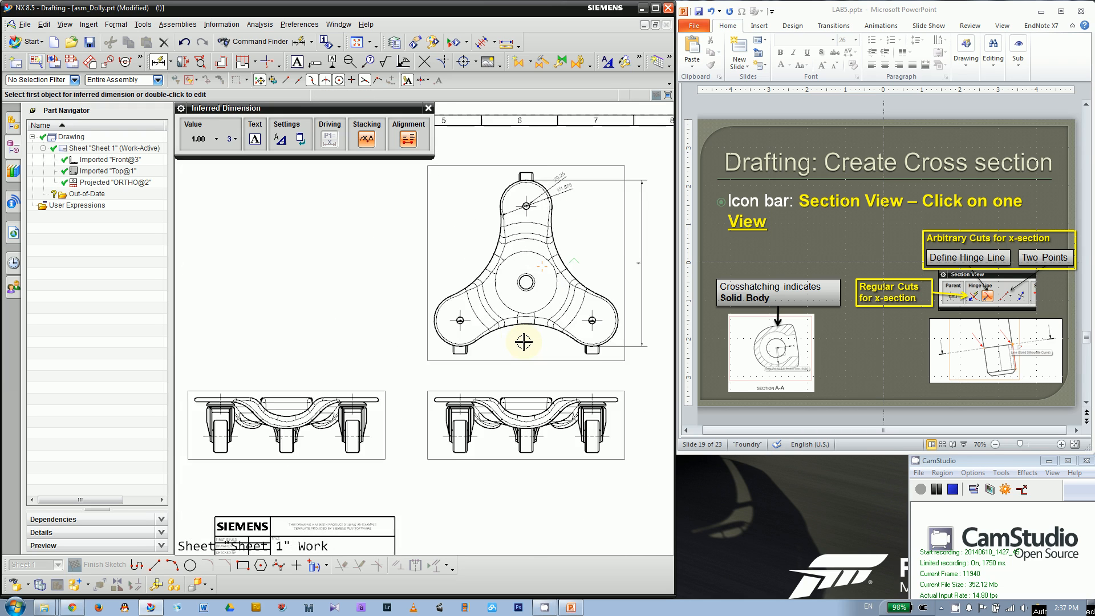
{"action": "scroll", "coordinate": [530, 288], "scroll_direction": "up", "scroll_amount": 5}
{"action": "scroll", "coordinate": [479, 283], "scroll_direction": "up", "scroll_amount": 1}
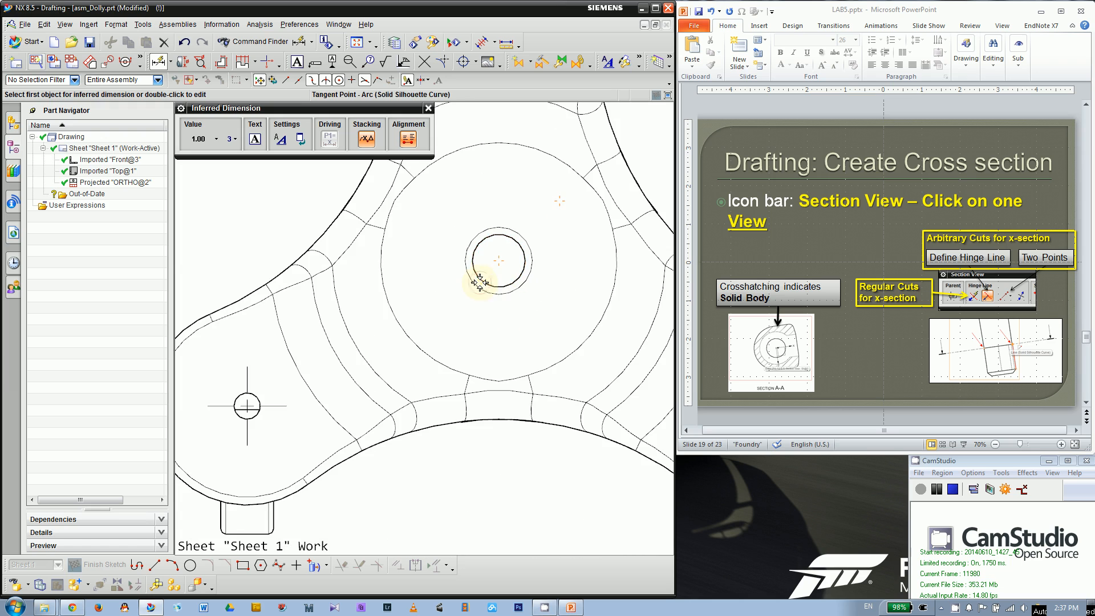
{"action": "left_click", "coordinate": [479, 282]}
{"action": "scroll", "coordinate": [427, 290], "scroll_direction": "down", "scroll_amount": 2}
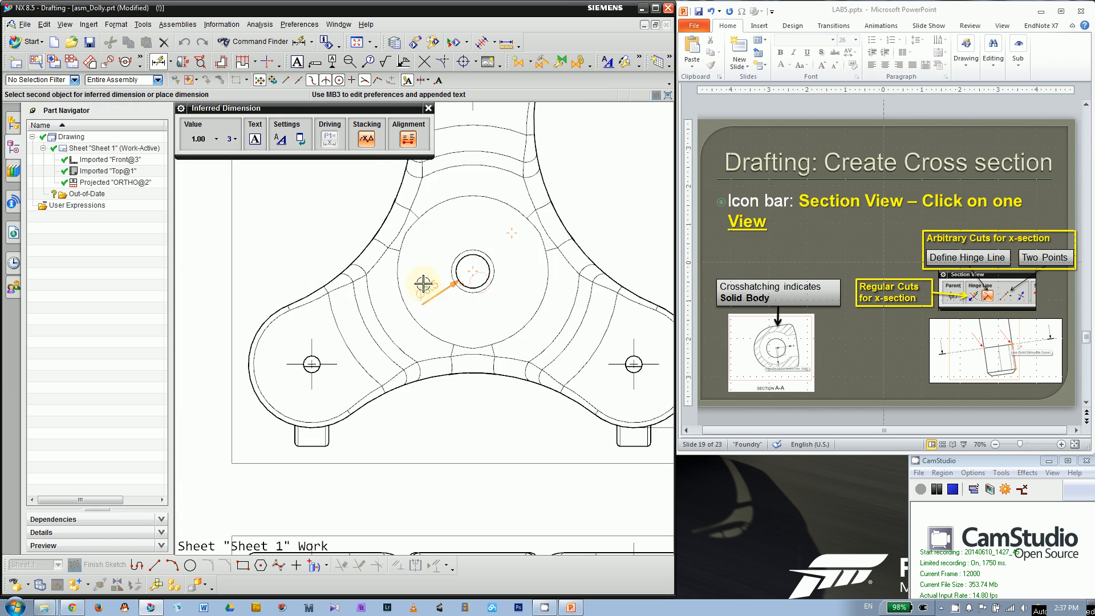
{"action": "left_click", "coordinate": [350, 213]}
{"action": "scroll", "coordinate": [560, 277], "scroll_direction": "down", "scroll_amount": 5}
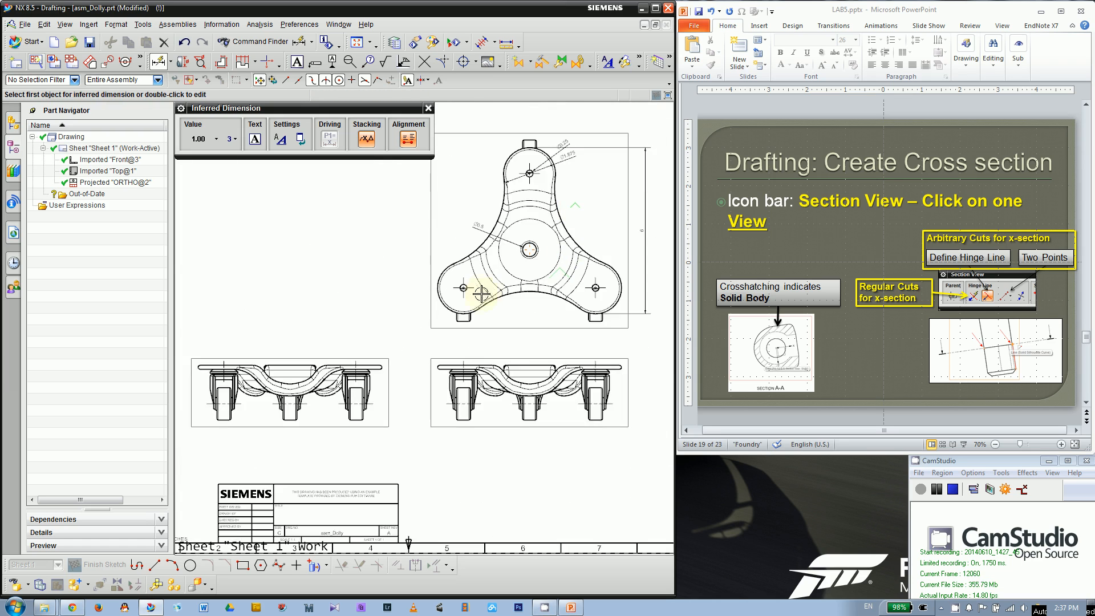
Step: Examine the upper hole's centre mark in the top view and the caster layout in the lower-left front view
{"action": "scroll", "coordinate": [522, 219], "scroll_direction": "up", "scroll_amount": 6}
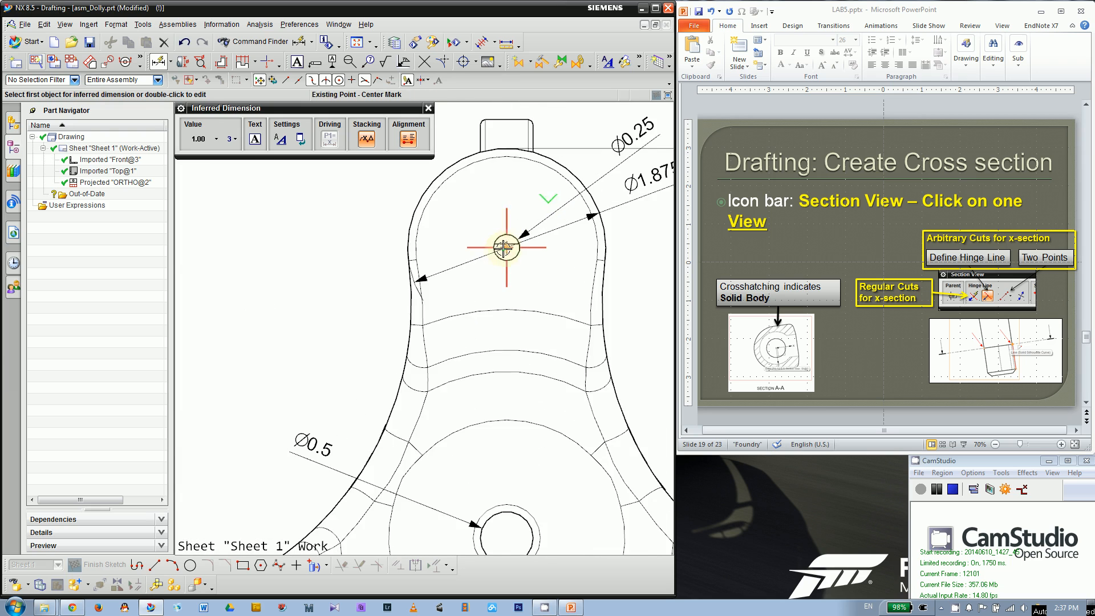
{"action": "scroll", "coordinate": [501, 261], "scroll_direction": "down", "scroll_amount": 3}
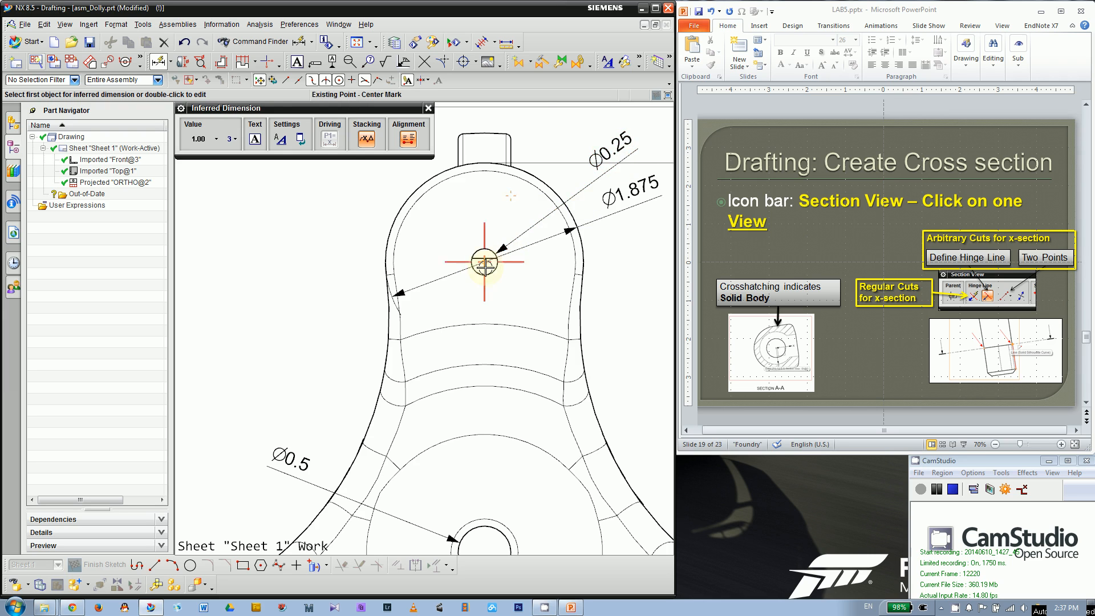
{"action": "scroll", "coordinate": [481, 264], "scroll_direction": "down", "scroll_amount": 5}
{"action": "scroll", "coordinate": [383, 438], "scroll_direction": "up", "scroll_amount": 4}
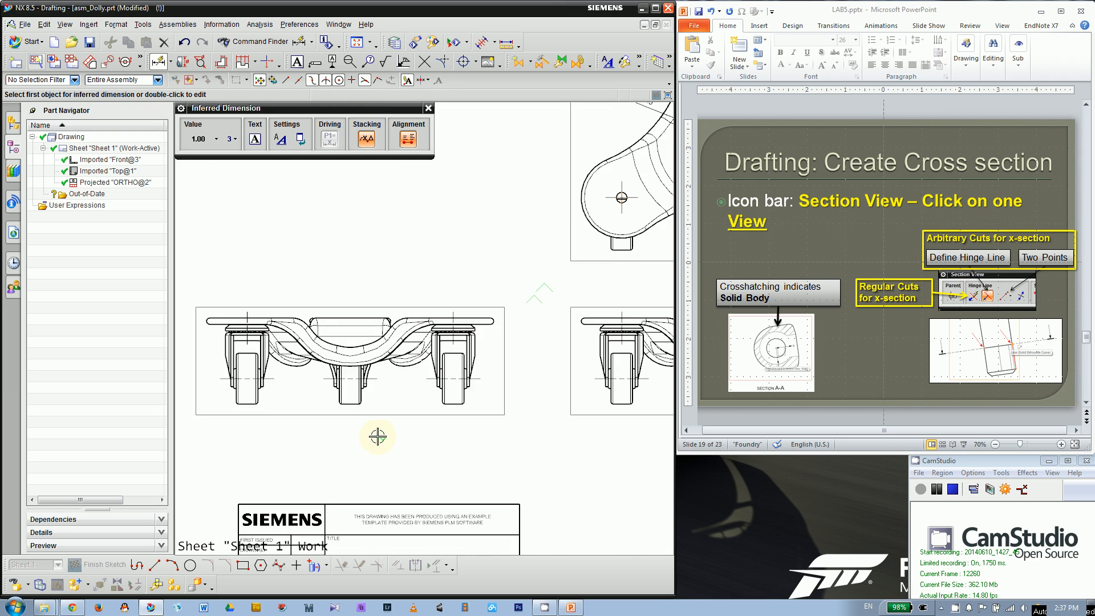
{"action": "scroll", "coordinate": [302, 449], "scroll_direction": "down", "scroll_amount": 4}
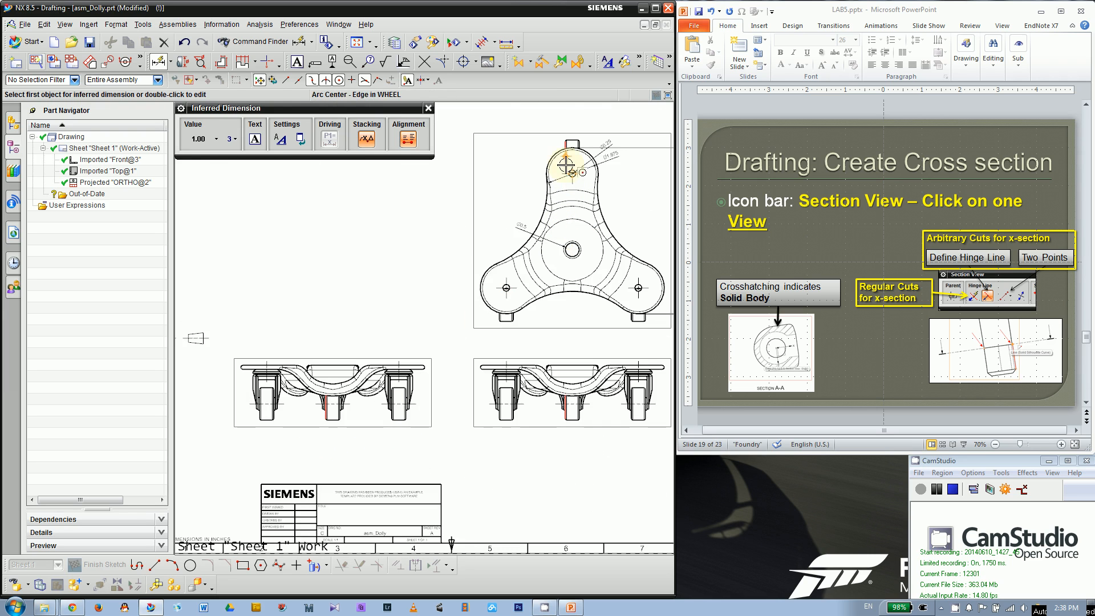
{"action": "scroll", "coordinate": [337, 443], "scroll_direction": "up", "scroll_amount": 3}
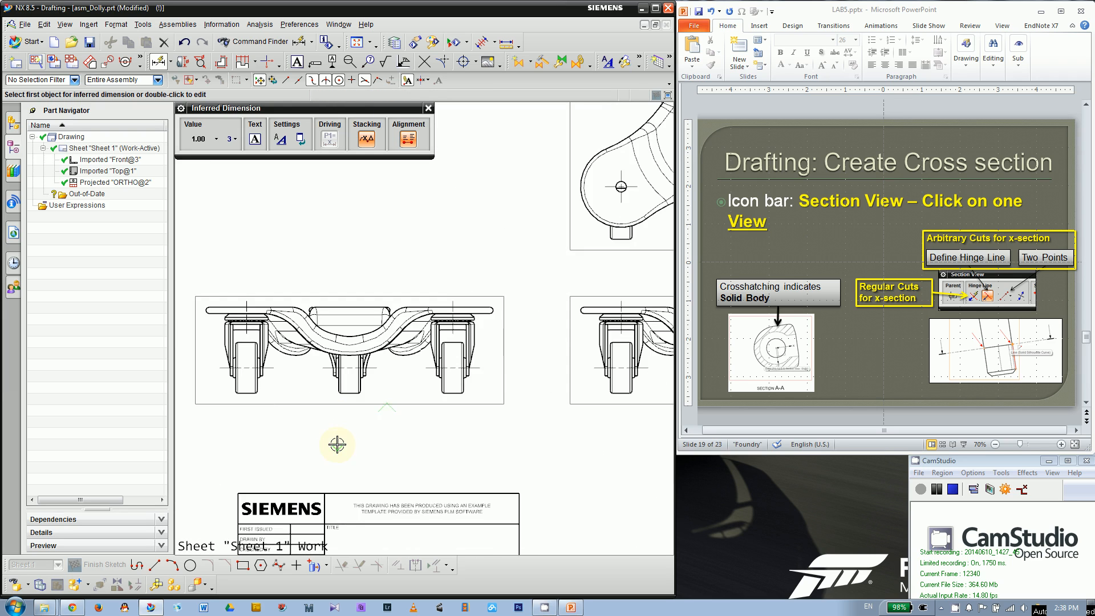
{"action": "scroll", "coordinate": [478, 410], "scroll_direction": "down", "scroll_amount": 1}
{"action": "scroll", "coordinate": [280, 426], "scroll_direction": "up", "scroll_amount": 1}
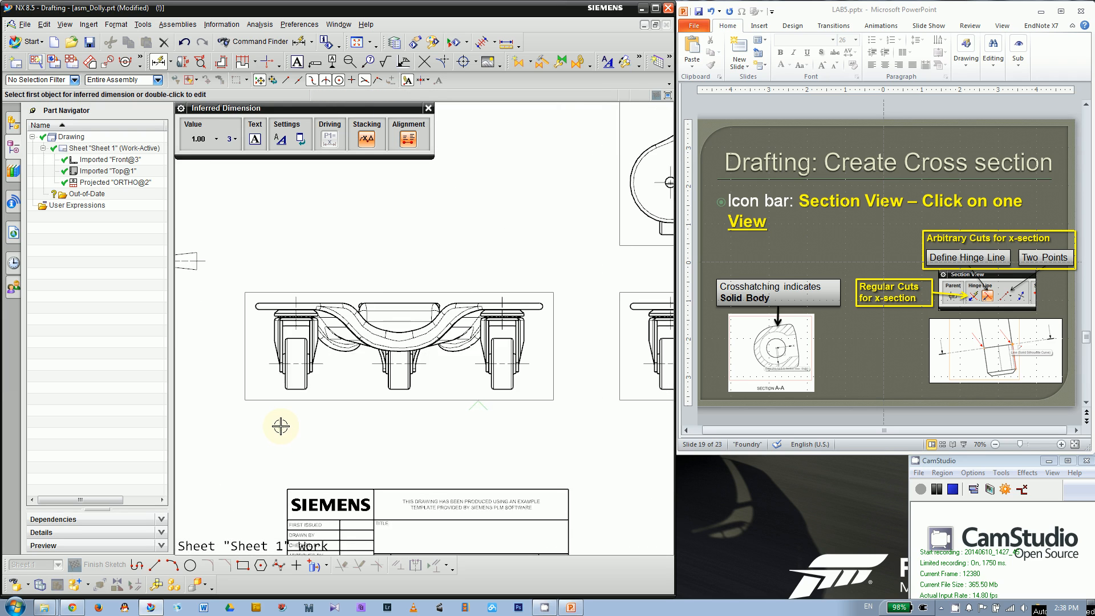
Step: Dimension the front view's vertical height from the plate's top edge to the left wheel's bottom, placing it left of the view
{"action": "scroll", "coordinate": [228, 361], "scroll_direction": "up", "scroll_amount": 1}
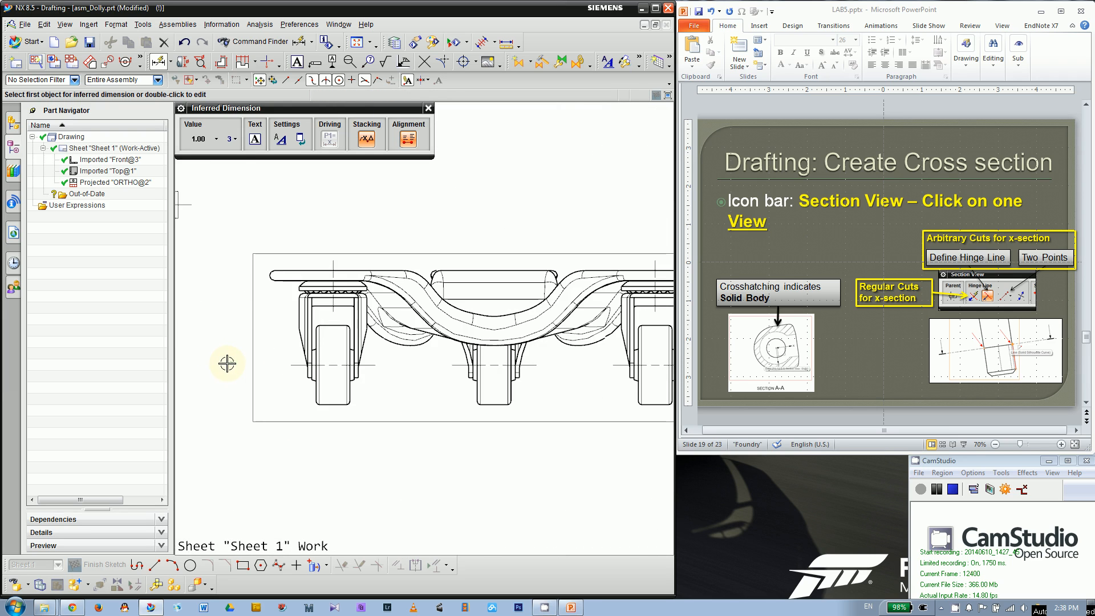
{"action": "left_click", "coordinate": [329, 270]}
{"action": "left_click", "coordinate": [329, 406]}
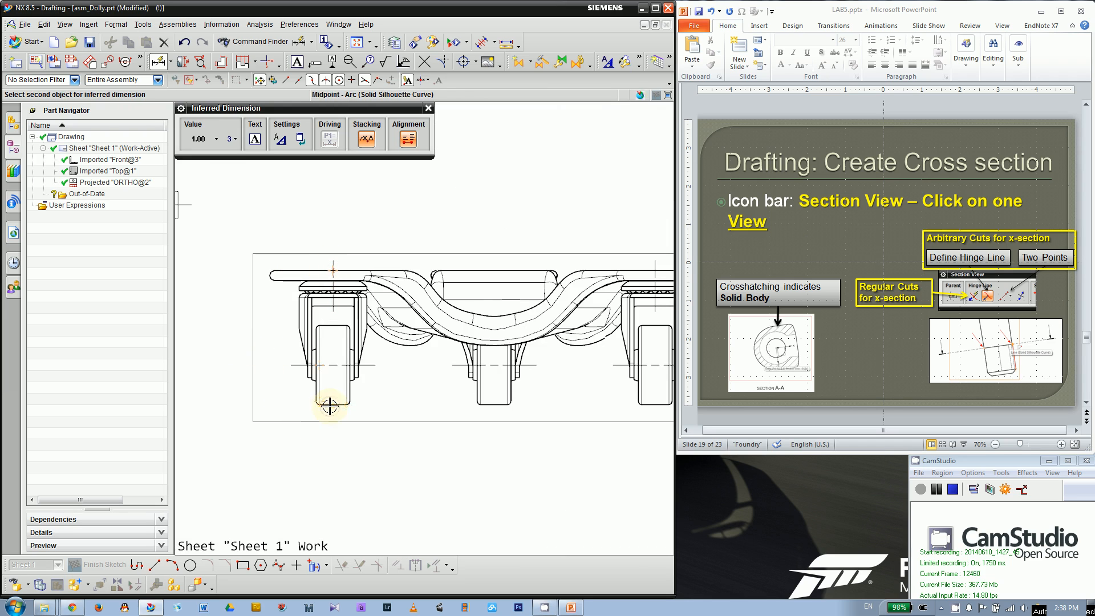
{"action": "left_click", "coordinate": [213, 379]}
{"action": "scroll", "coordinate": [228, 319], "scroll_direction": "down", "scroll_amount": 3}
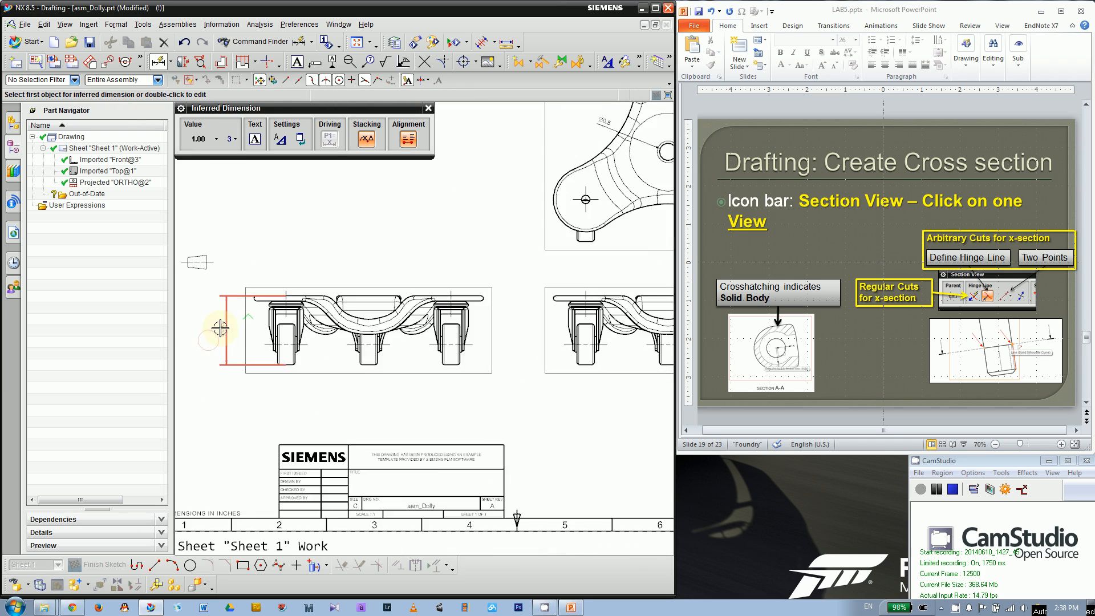
{"action": "scroll", "coordinate": [470, 310], "scroll_direction": "down", "scroll_amount": 1}
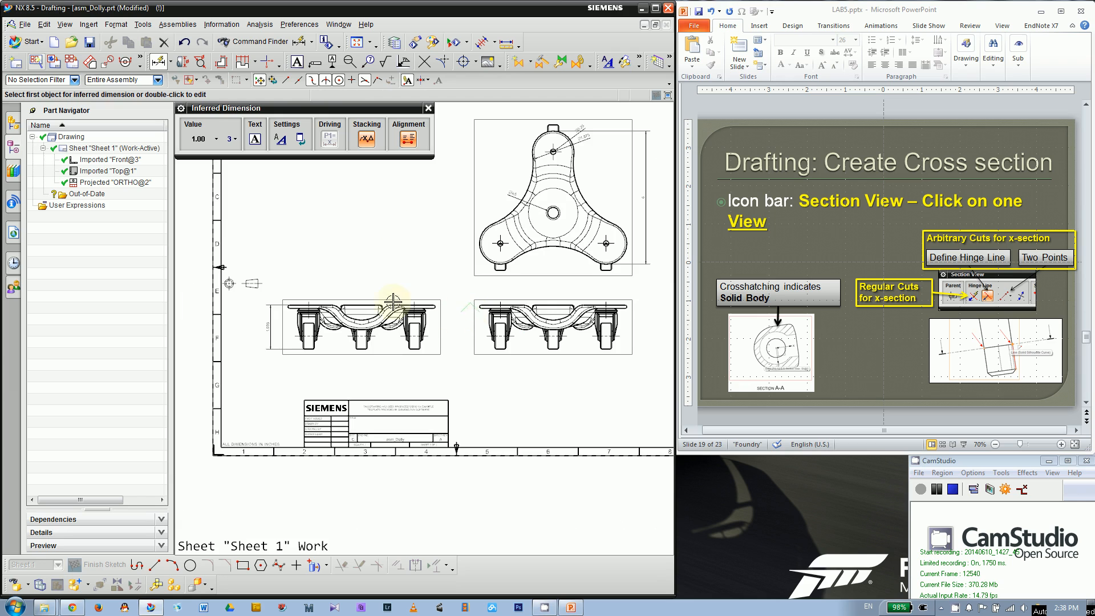
{"action": "left_click", "coordinate": [428, 108]}
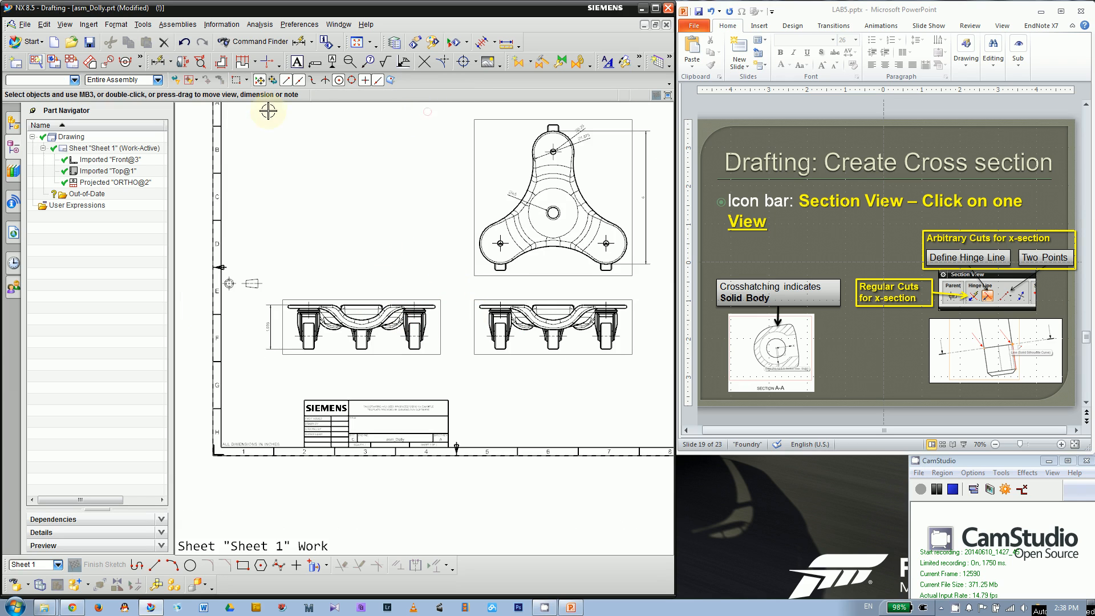
Step: Try to add a cylindrical dimension to the left caster wheel in the front view, starting from its upper edge
{"action": "left_click", "coordinate": [183, 63]}
{"action": "scroll", "coordinate": [268, 341], "scroll_direction": "up", "scroll_amount": 5}
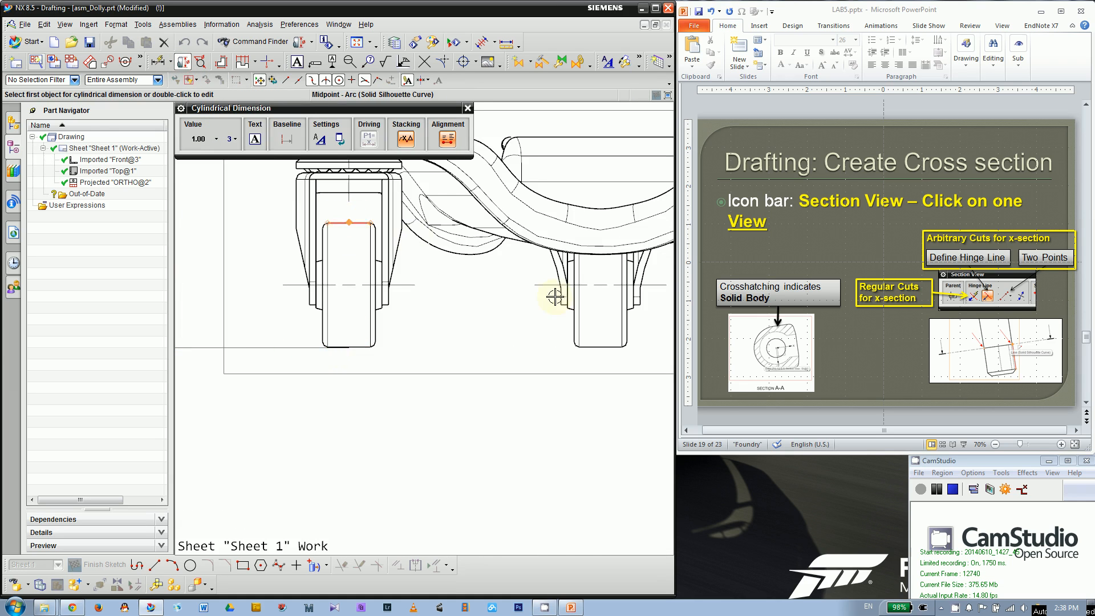
{"action": "scroll", "coordinate": [595, 302], "scroll_direction": "up", "scroll_amount": 3}
{"action": "scroll", "coordinate": [443, 309], "scroll_direction": "down", "scroll_amount": 3}
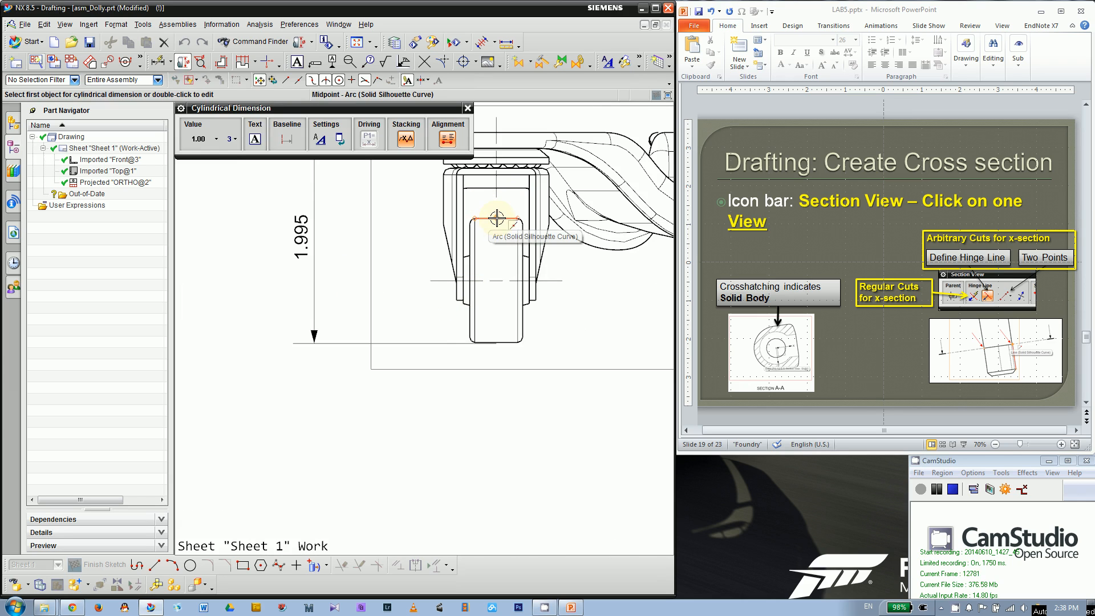
{"action": "scroll", "coordinate": [499, 248], "scroll_direction": "down", "scroll_amount": 1}
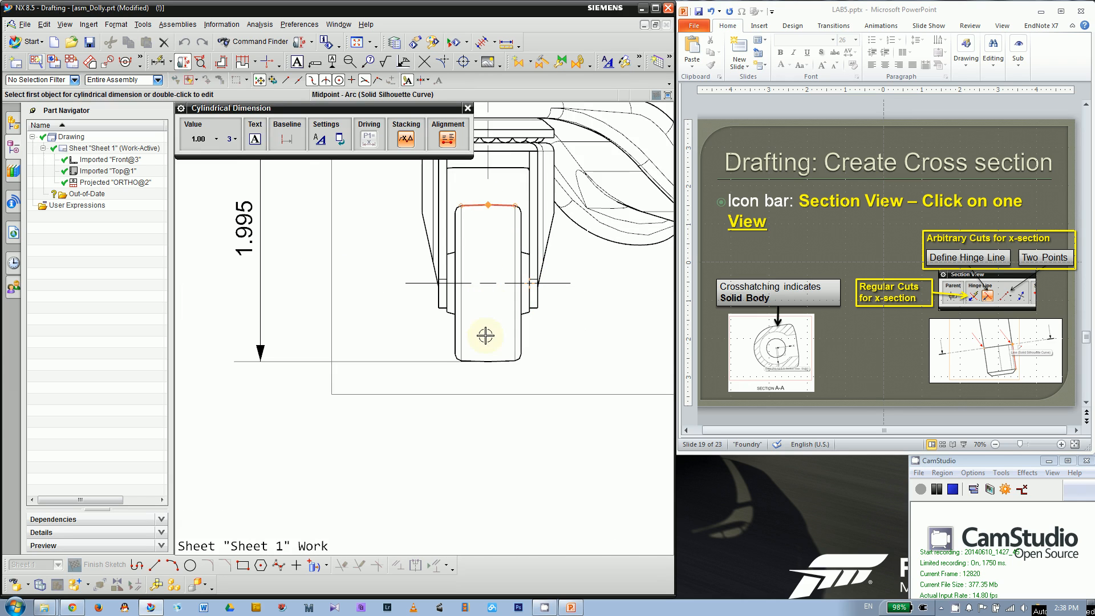
{"action": "left_click", "coordinate": [481, 206]}
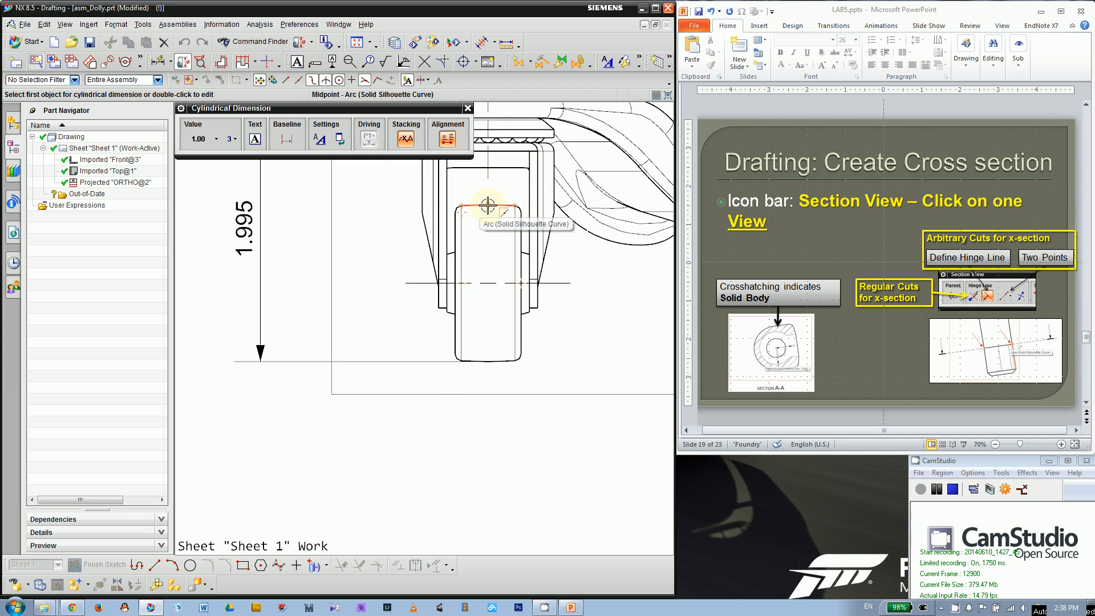
Step: Dimension the left wheel vertically between its upper and lower edges with an inferred dimension placed just left of the wheel
{"action": "left_click", "coordinate": [158, 61]}
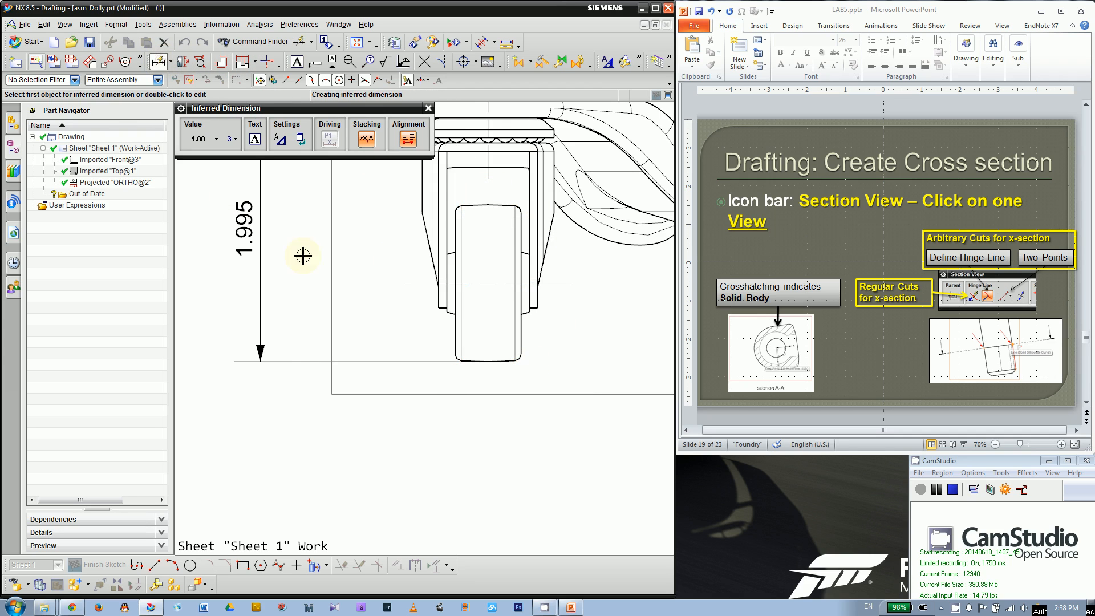
{"action": "left_click", "coordinate": [456, 208]}
{"action": "left_click", "coordinate": [459, 363]}
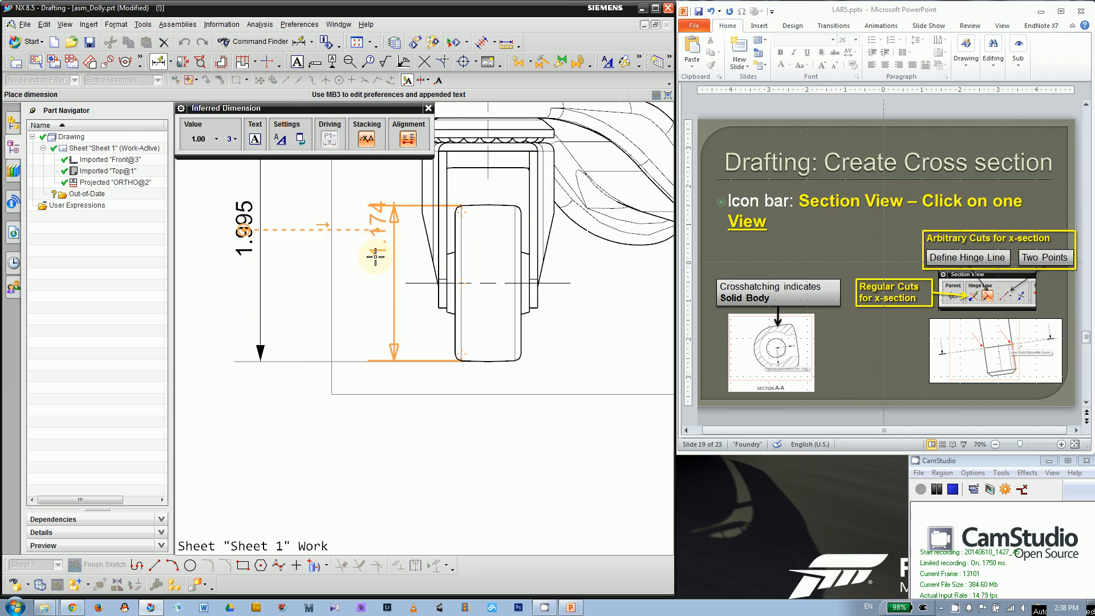
{"action": "left_click", "coordinate": [377, 292]}
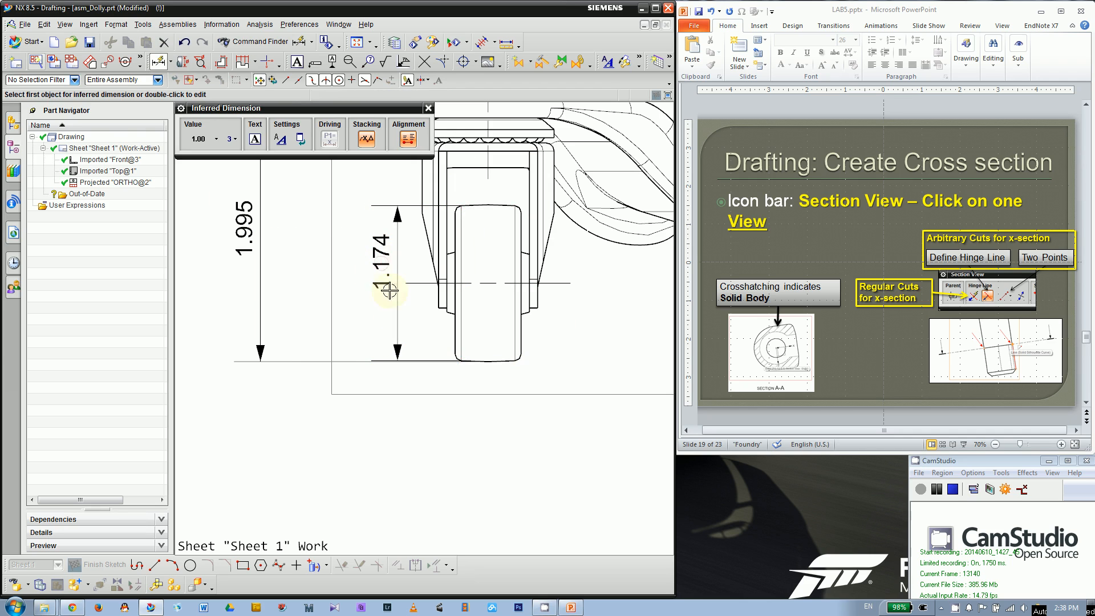
Step: Delete the vertical dimension beside the left wheel
{"action": "left_click", "coordinate": [386, 257]}
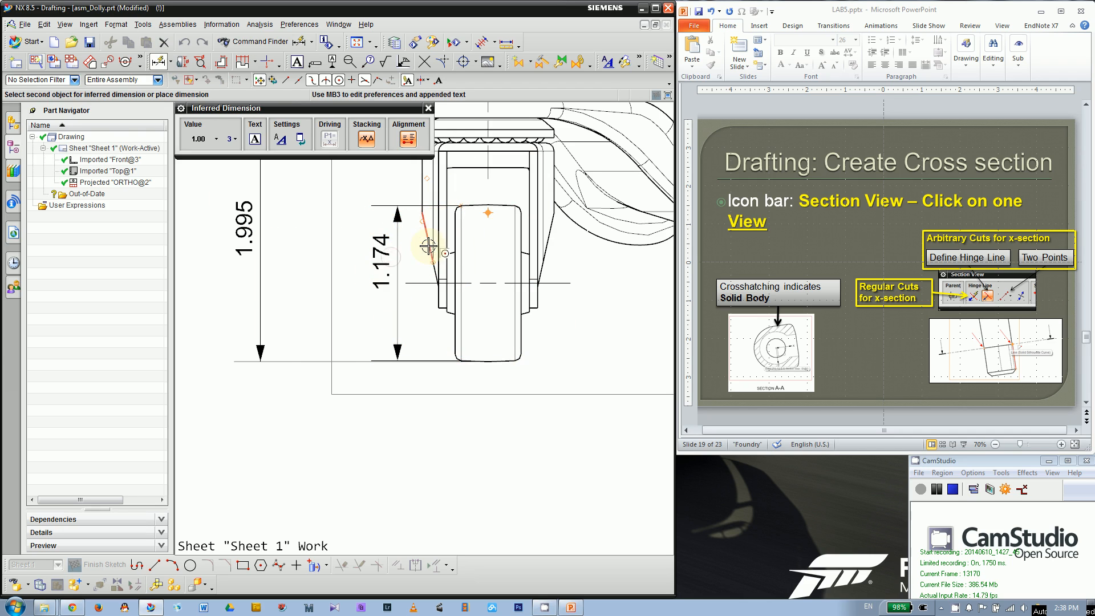
{"action": "left_click", "coordinate": [386, 250]}
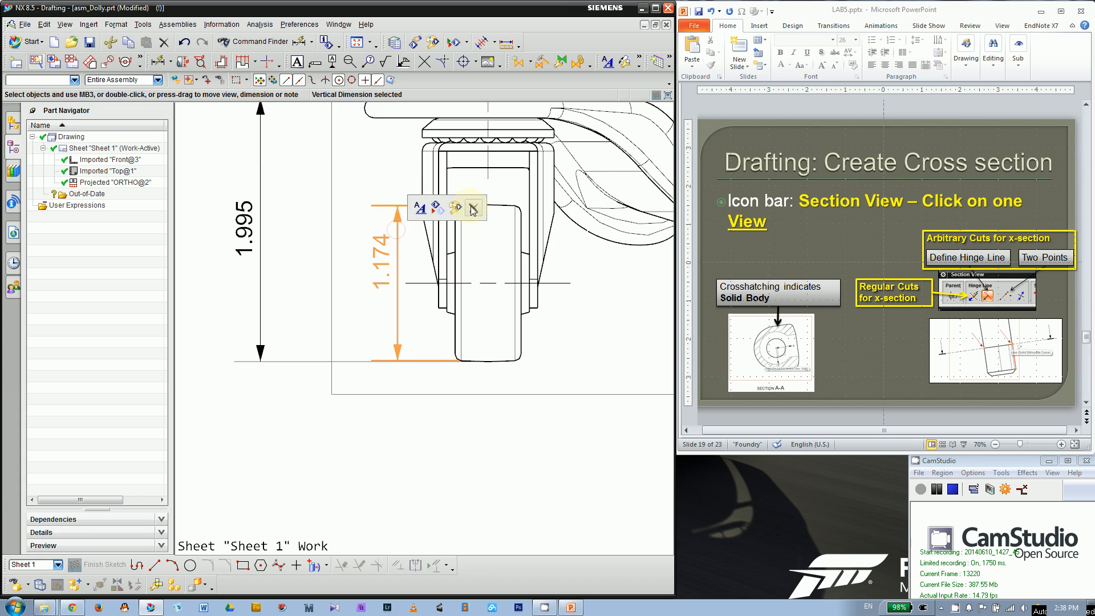
{"action": "left_click", "coordinate": [472, 209]}
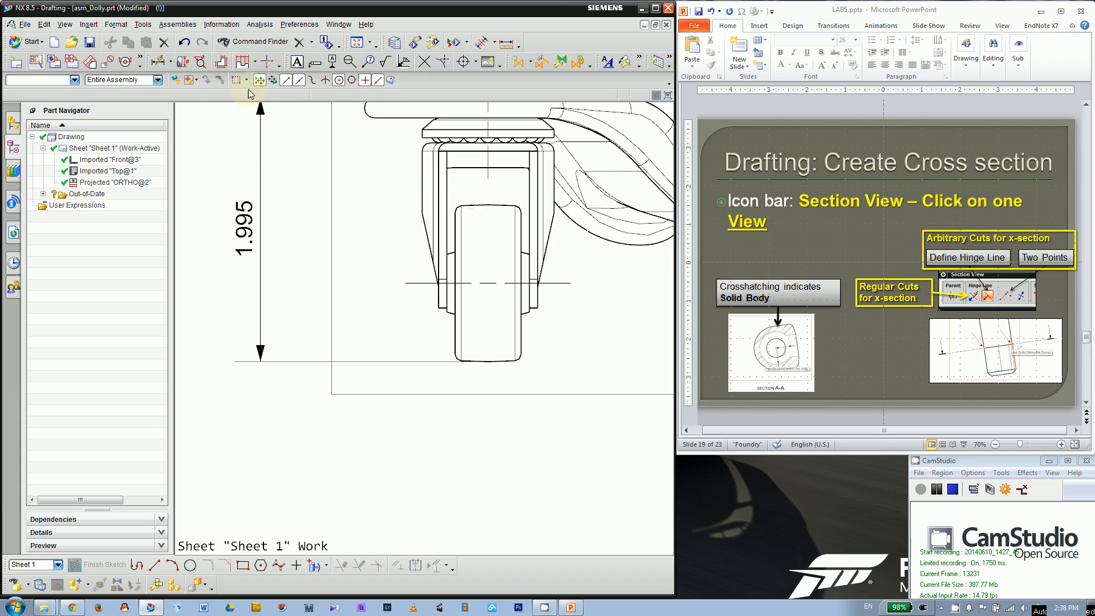
Step: Add a cylindrical dimension between the upper and lower edges of the front view's left wheel, placing it left of the wheel
{"action": "left_click", "coordinate": [183, 63]}
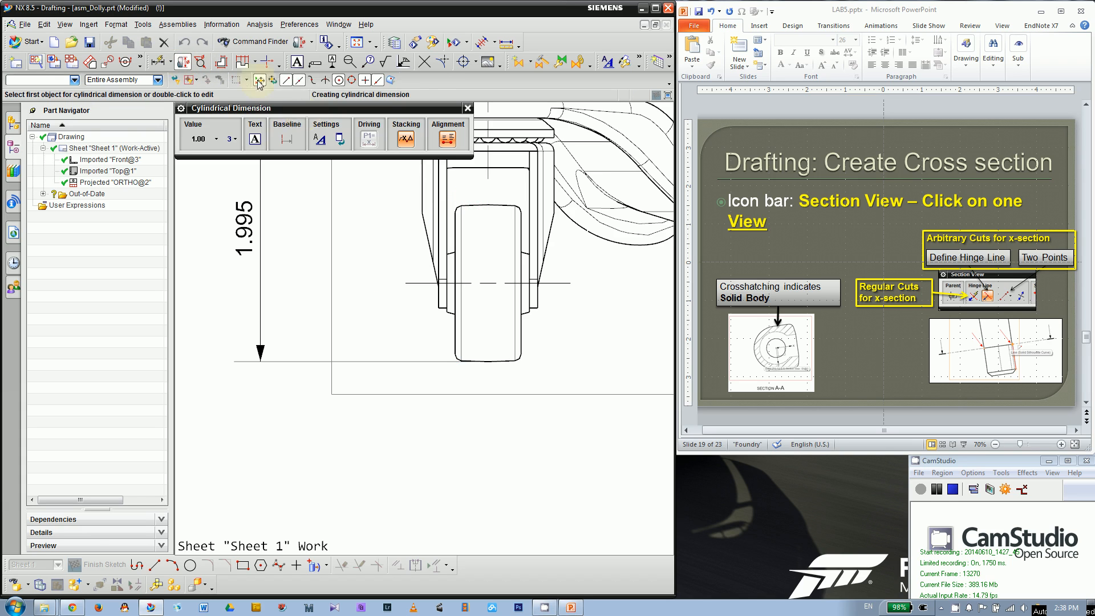
{"action": "left_click", "coordinate": [492, 204]}
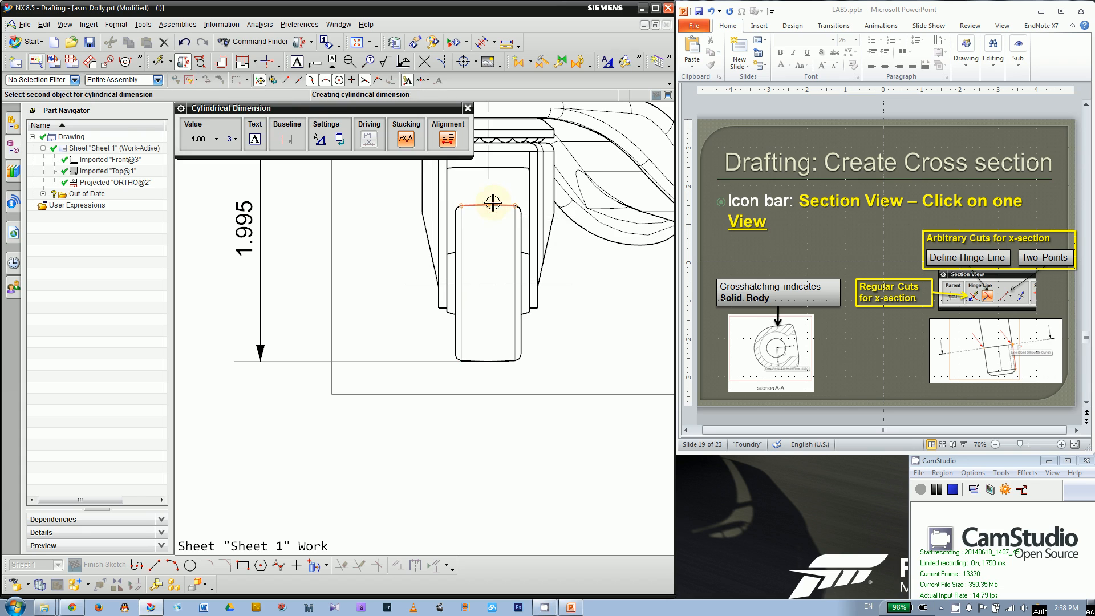
{"action": "left_click", "coordinate": [489, 361]}
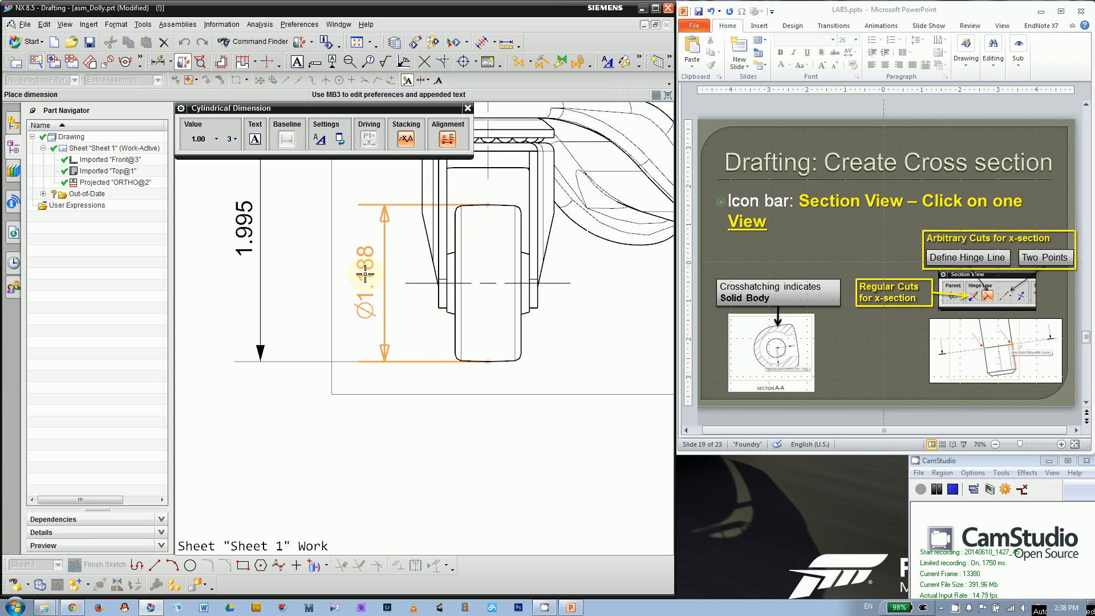
{"action": "left_click", "coordinate": [355, 282]}
{"action": "left_click", "coordinate": [468, 108]}
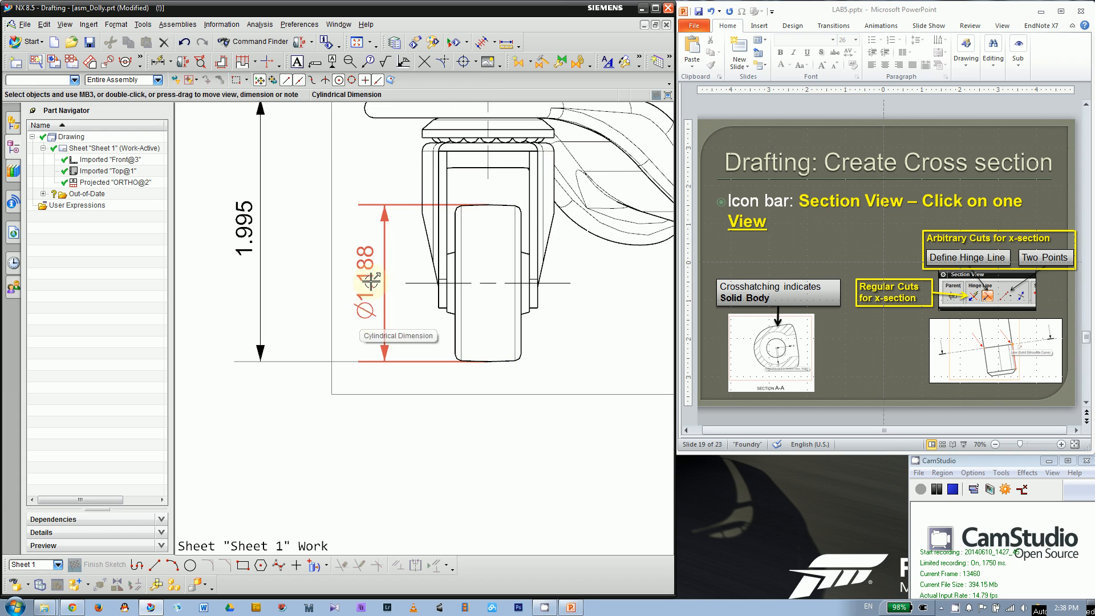
{"action": "scroll", "coordinate": [314, 285], "scroll_direction": "down", "scroll_amount": 5}
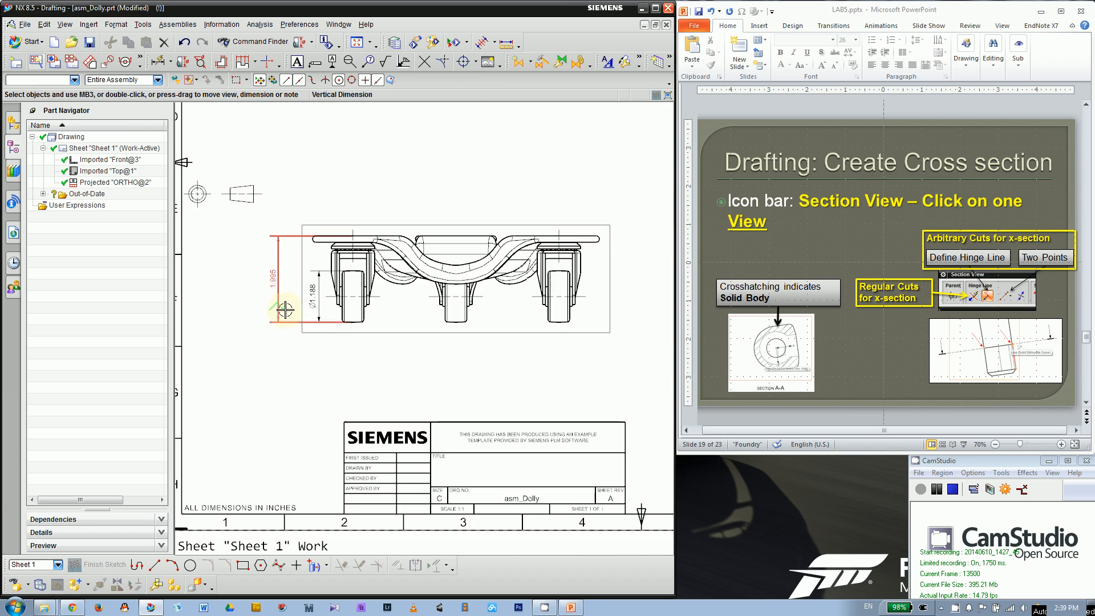
{"action": "scroll", "coordinate": [348, 327], "scroll_direction": "down", "scroll_amount": 2}
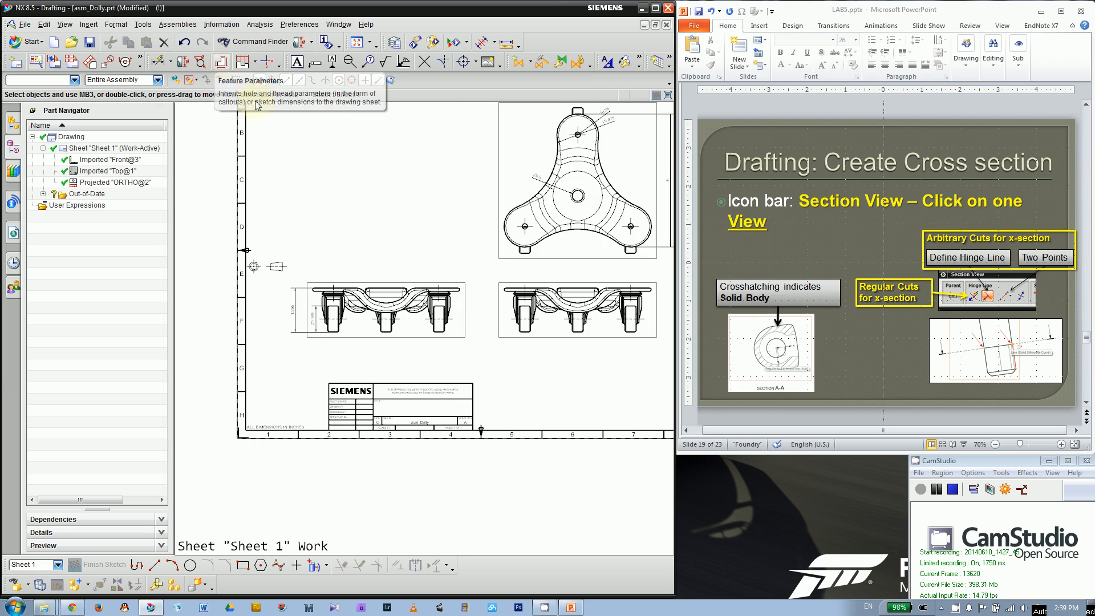
{"action": "scroll", "coordinate": [320, 263], "scroll_direction": "down", "scroll_amount": 1}
{"action": "scroll", "coordinate": [519, 222], "scroll_direction": "up", "scroll_amount": 1}
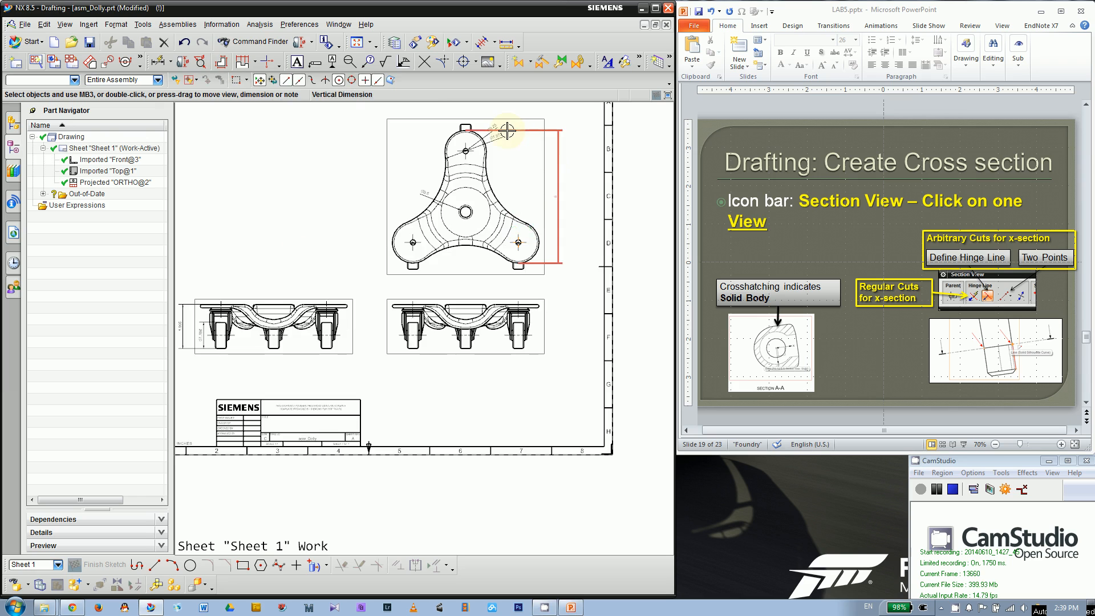
{"action": "scroll", "coordinate": [562, 234], "scroll_direction": "down", "scroll_amount": 2}
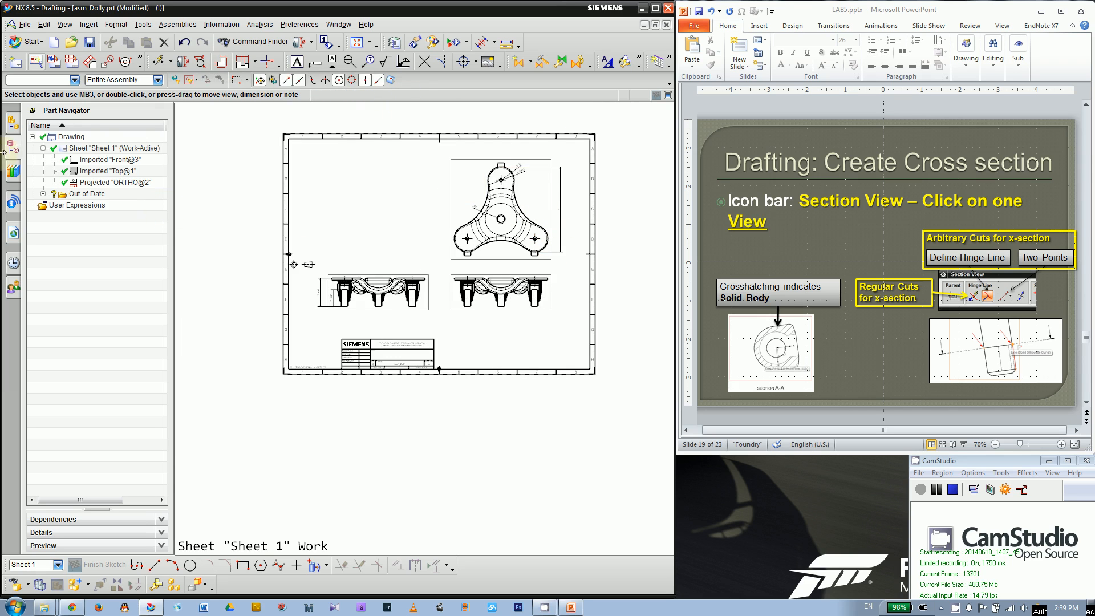
{"action": "scroll", "coordinate": [540, 198], "scroll_direction": "up", "scroll_amount": 3}
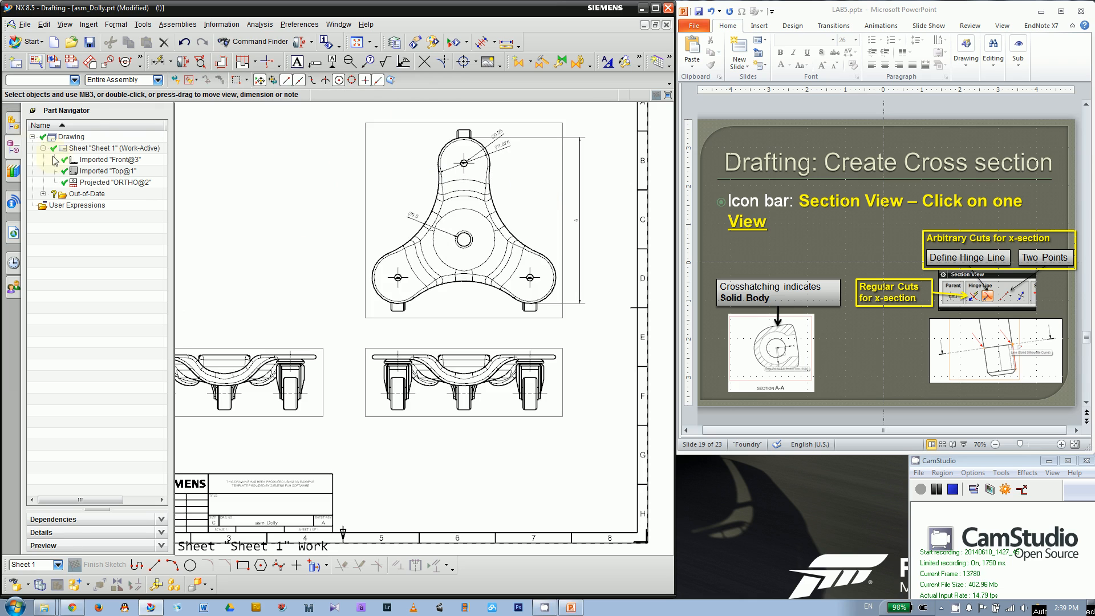
Step: Make the Body component of the asm_Dolly assembly the displayed part
{"action": "left_click", "coordinate": [14, 122]}
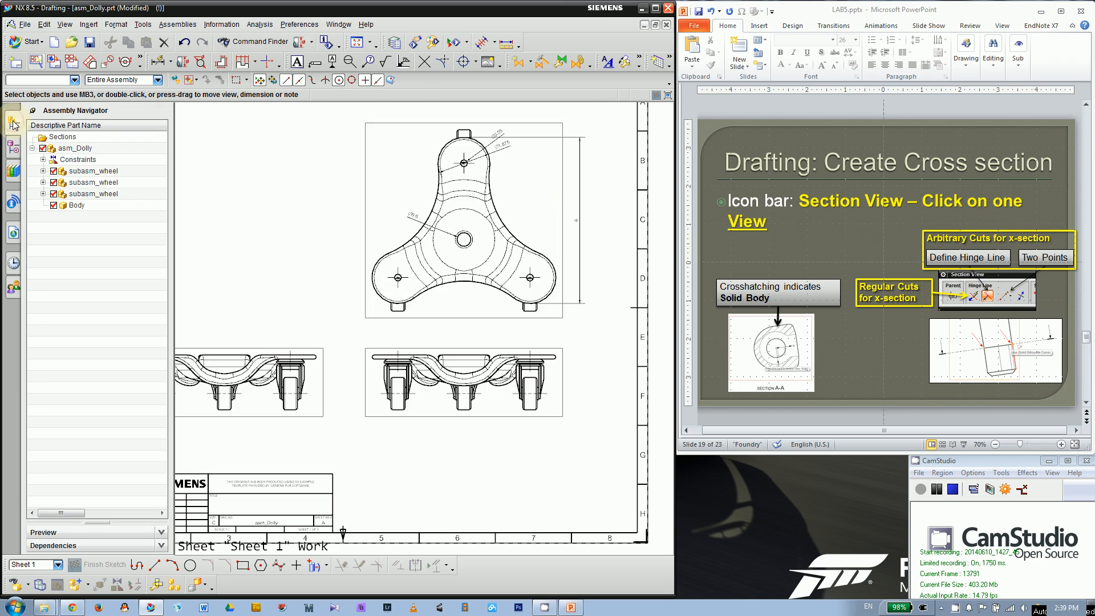
{"action": "right_click", "coordinate": [82, 207]}
{"action": "left_click", "coordinate": [101, 214]}
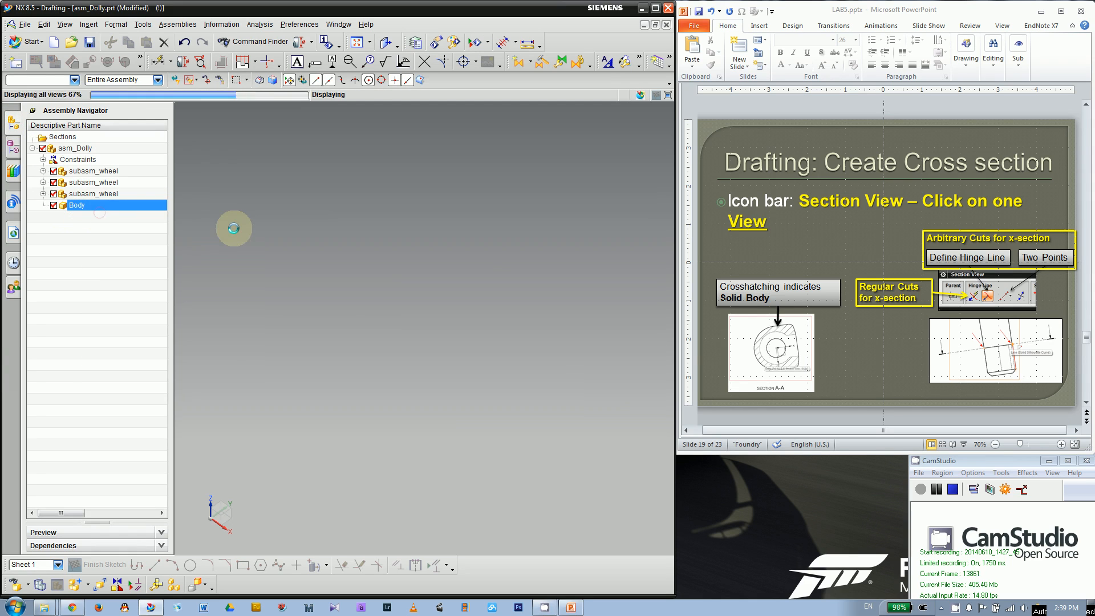
Step: Examine the Body part's shape from several angles and how its SKETCH_000 sketch defines the three-arm outline
{"action": "scroll", "coordinate": [385, 321], "scroll_direction": "up", "scroll_amount": 3}
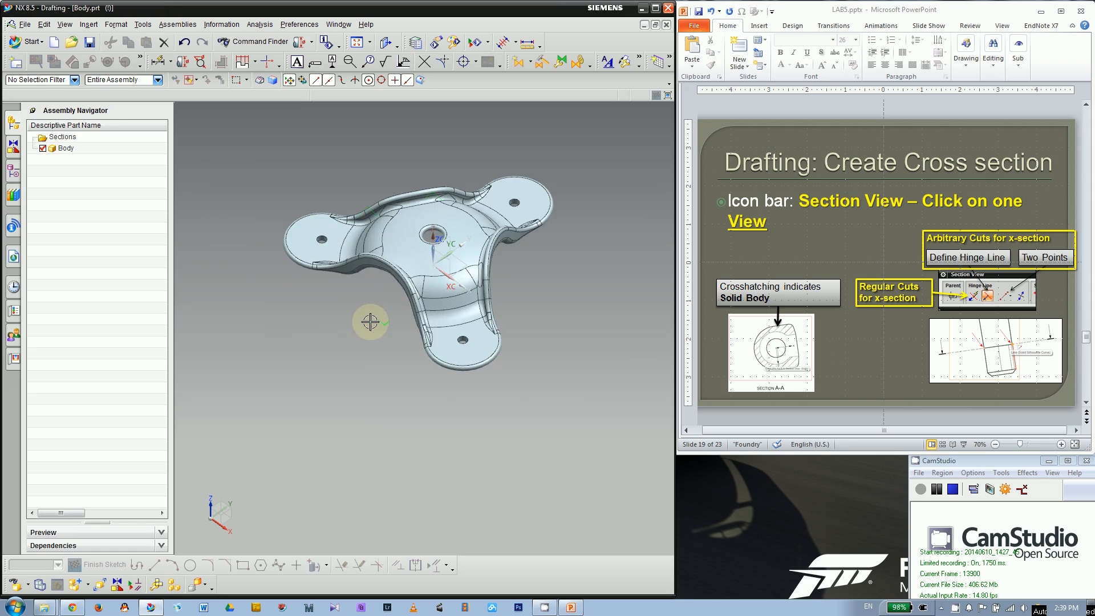
{"action": "middle_click_drag", "start_coordinate": [369, 323], "coordinate": [391, 176]}
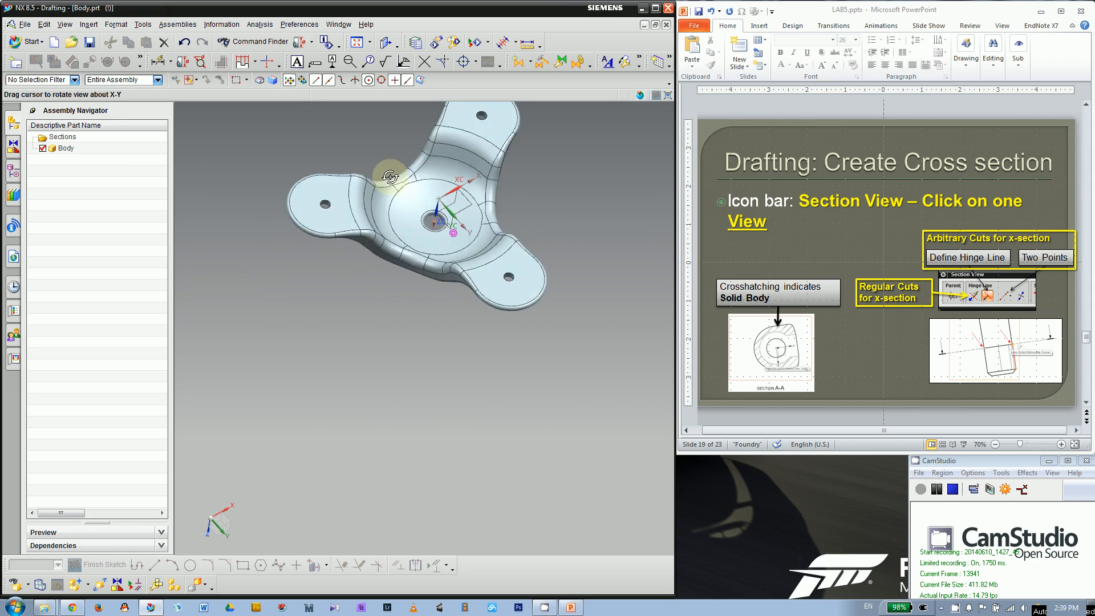
{"action": "scroll", "coordinate": [394, 343], "scroll_direction": "down", "scroll_amount": 3}
{"action": "left_click", "coordinate": [12, 171]}
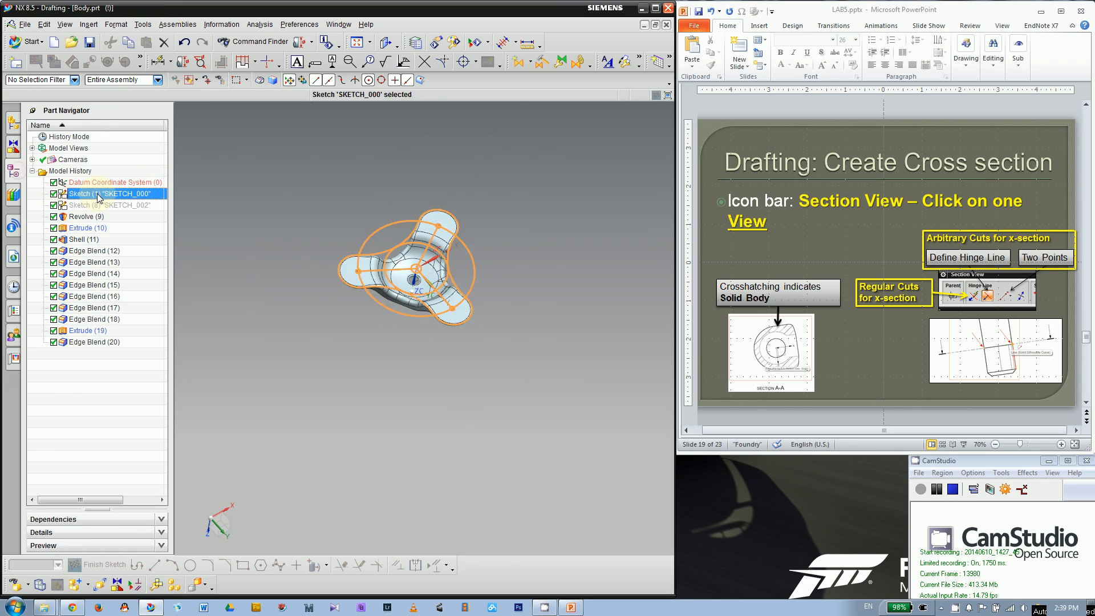
{"action": "double_click", "coordinate": [108, 198]}
{"action": "left_click", "coordinate": [461, 108]}
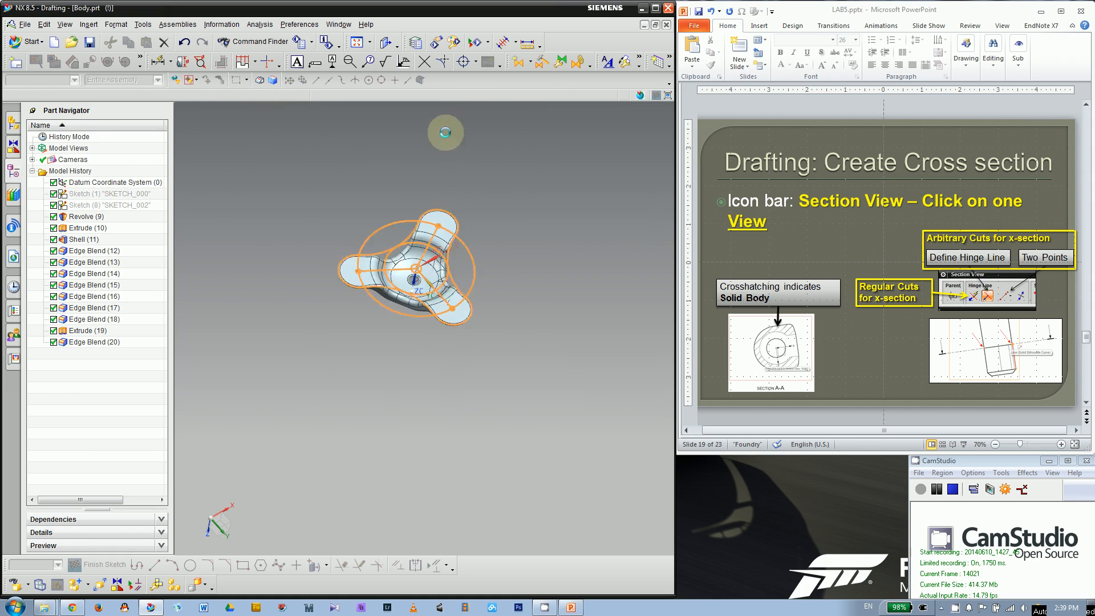
{"action": "mouse_move", "coordinate": [444, 127]}
{"action": "middle_mouse_down"}
{"action": "mouse_move", "coordinate": [379, 205]}
{"action": "mouse_move", "coordinate": [399, 217]}
{"action": "middle_mouse_up"}
{"action": "left_click", "coordinate": [136, 197]}
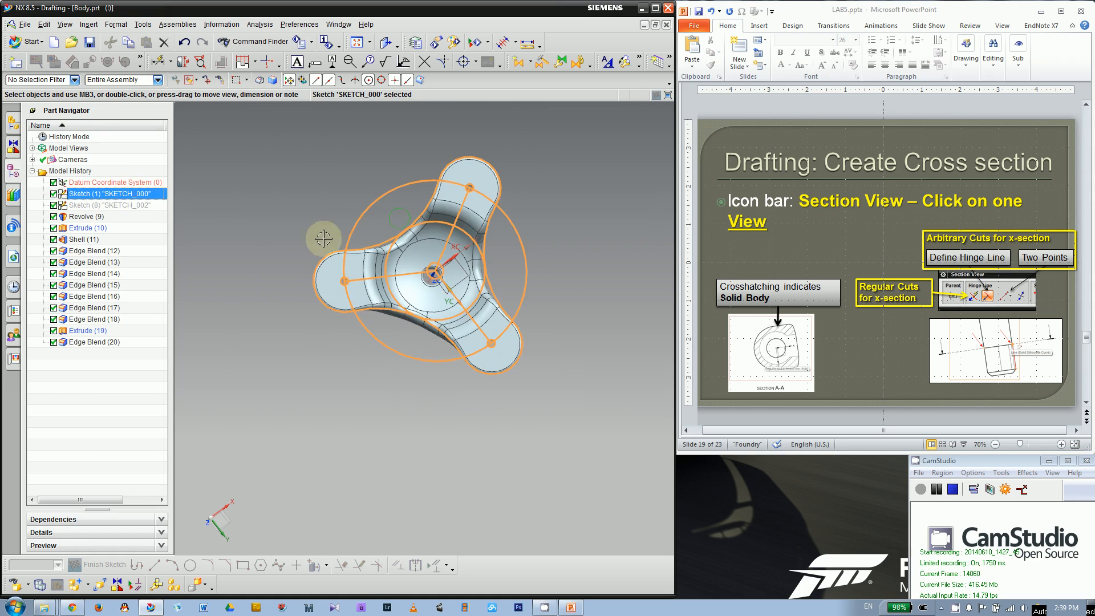
{"action": "scroll", "coordinate": [450, 271], "scroll_direction": "up", "scroll_amount": 2}
{"action": "scroll", "coordinate": [436, 235], "scroll_direction": "down", "scroll_amount": 3}
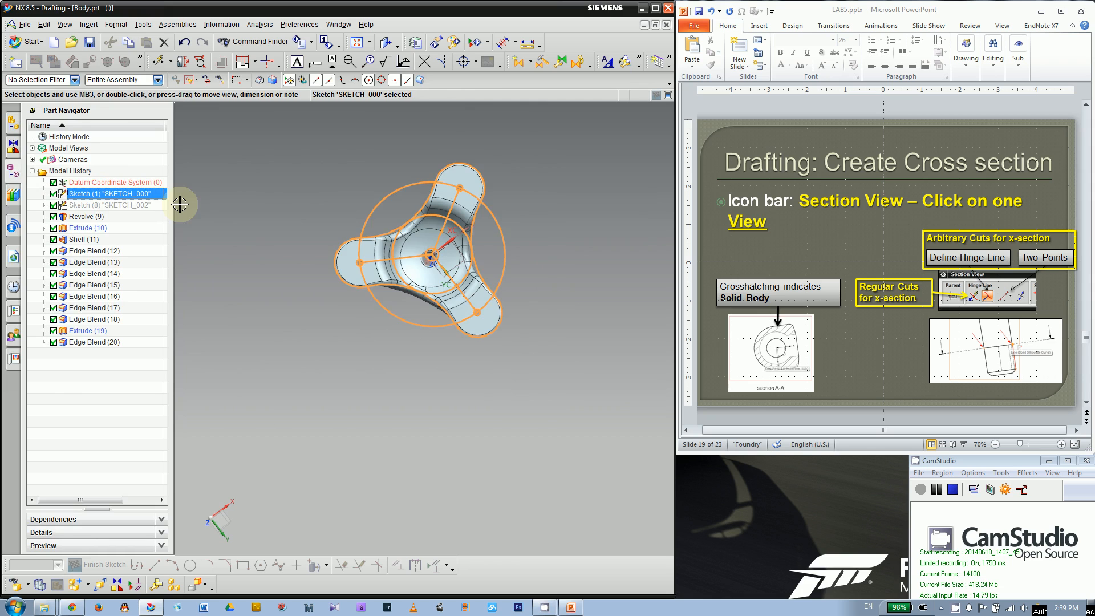
{"action": "key", "text": "Escape"}
Step: Switch the Body part to the Modeling application and restart Drafting for it
{"action": "left_click", "coordinate": [30, 42]}
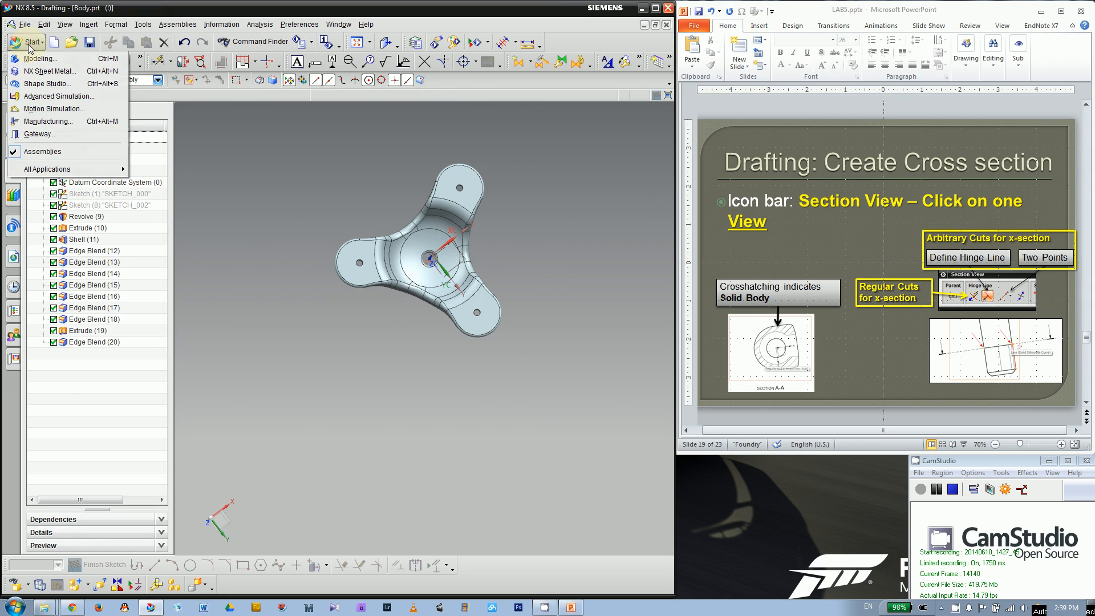
{"action": "left_click", "coordinate": [285, 178]}
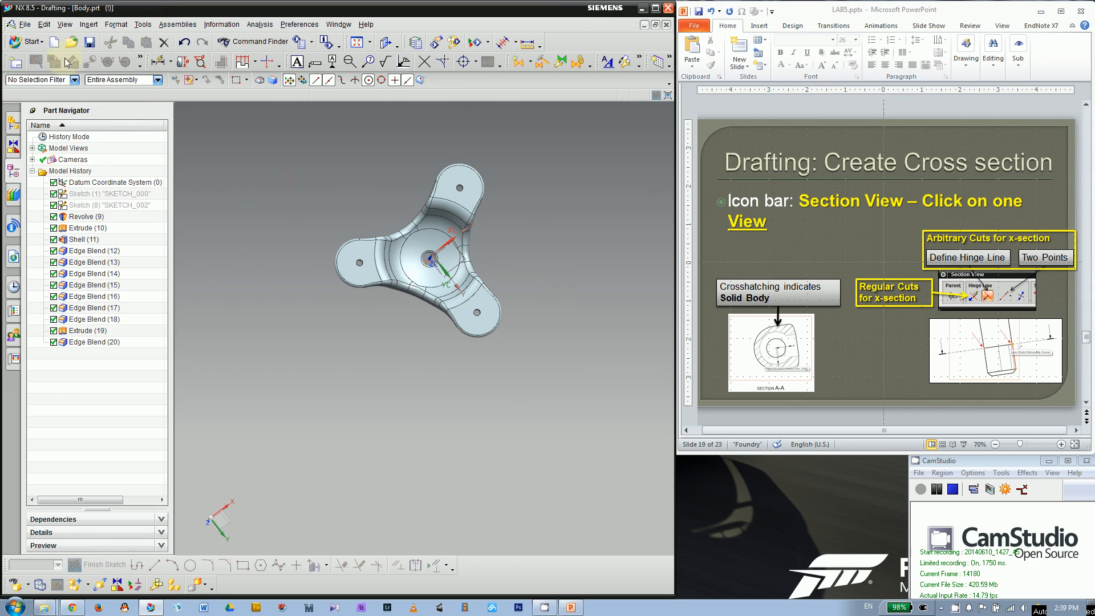
{"action": "left_click", "coordinate": [32, 42]}
{"action": "left_click", "coordinate": [38, 61]}
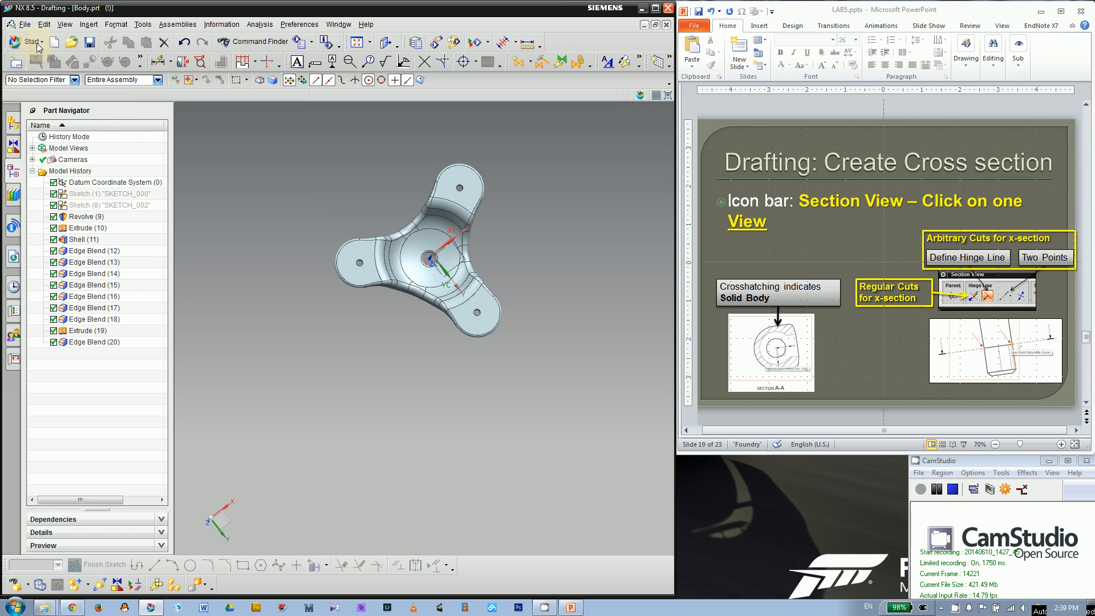
{"action": "left_click", "coordinate": [37, 43]}
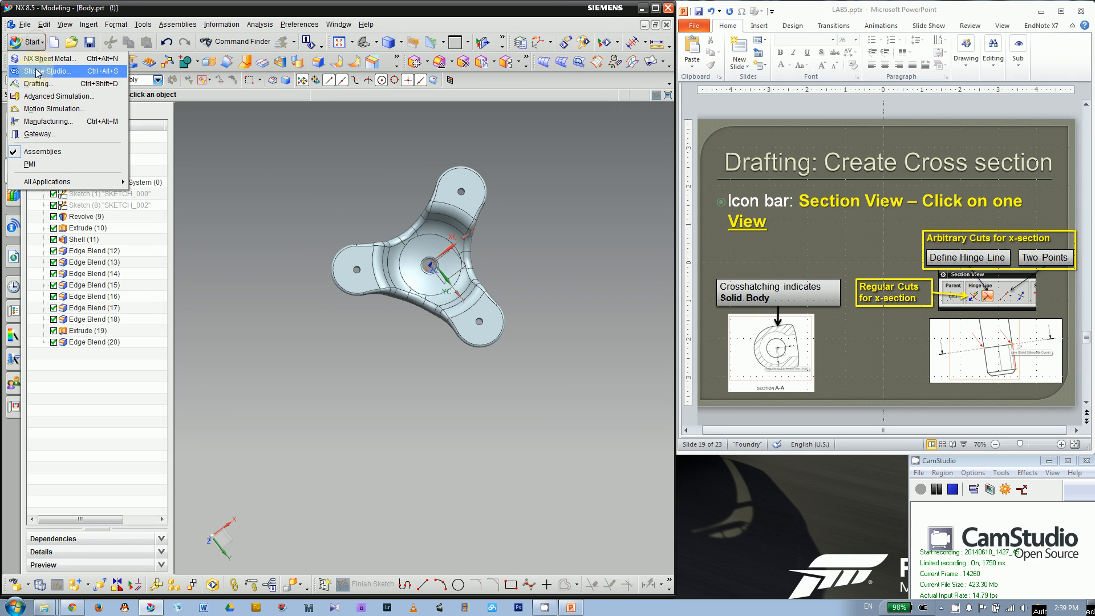
{"action": "left_click", "coordinate": [39, 84]}
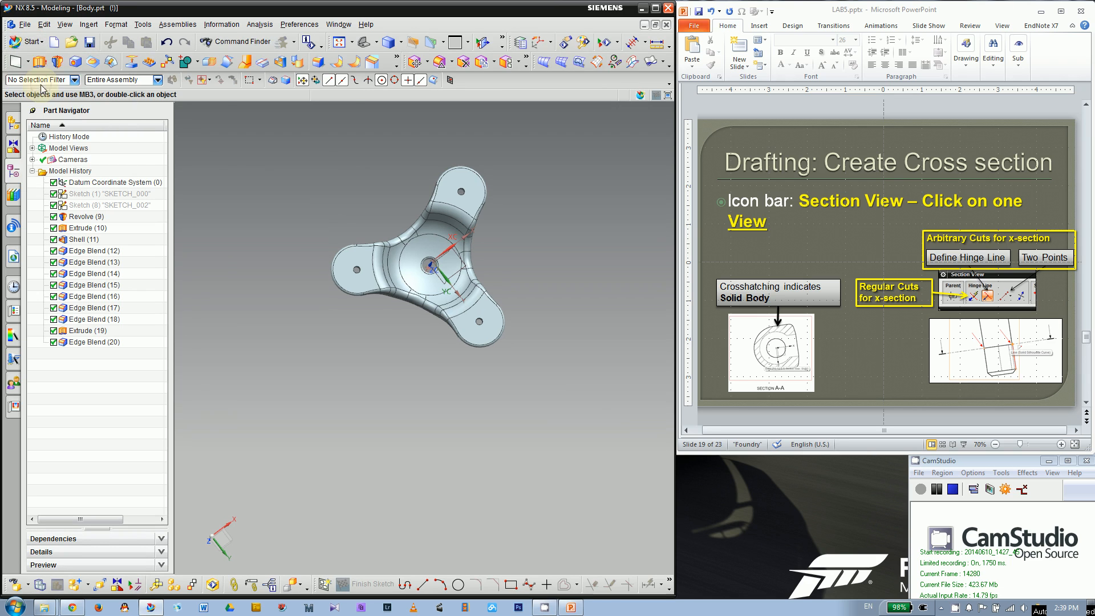
Step: Create a standard-size C - 17 x 22 drawing sheet for the Body part and start the Base View command
{"action": "left_click", "coordinate": [233, 151]}
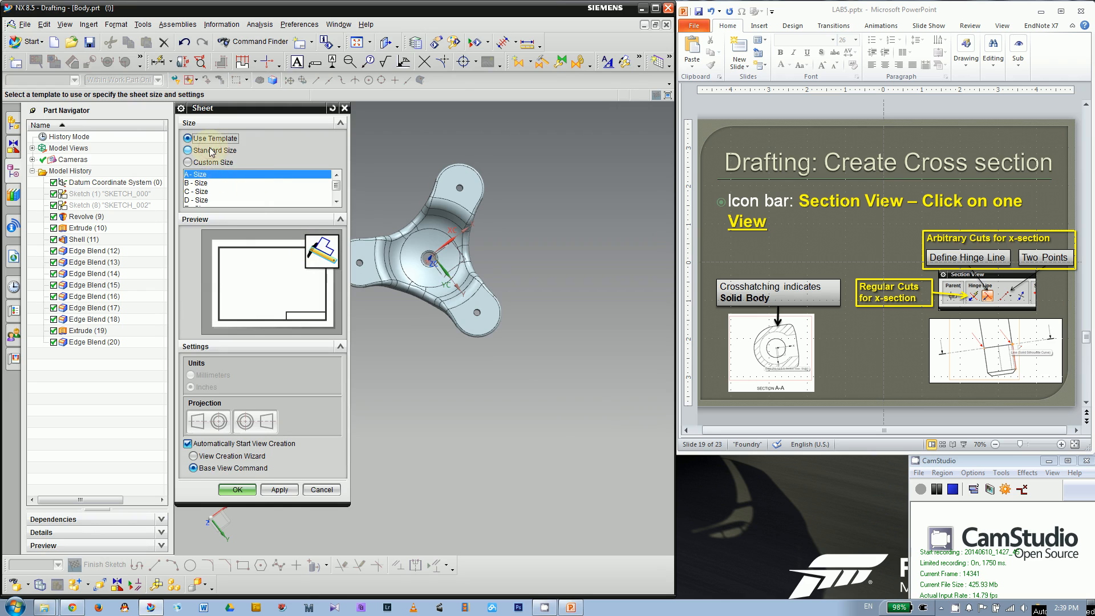
{"action": "left_click", "coordinate": [286, 175]}
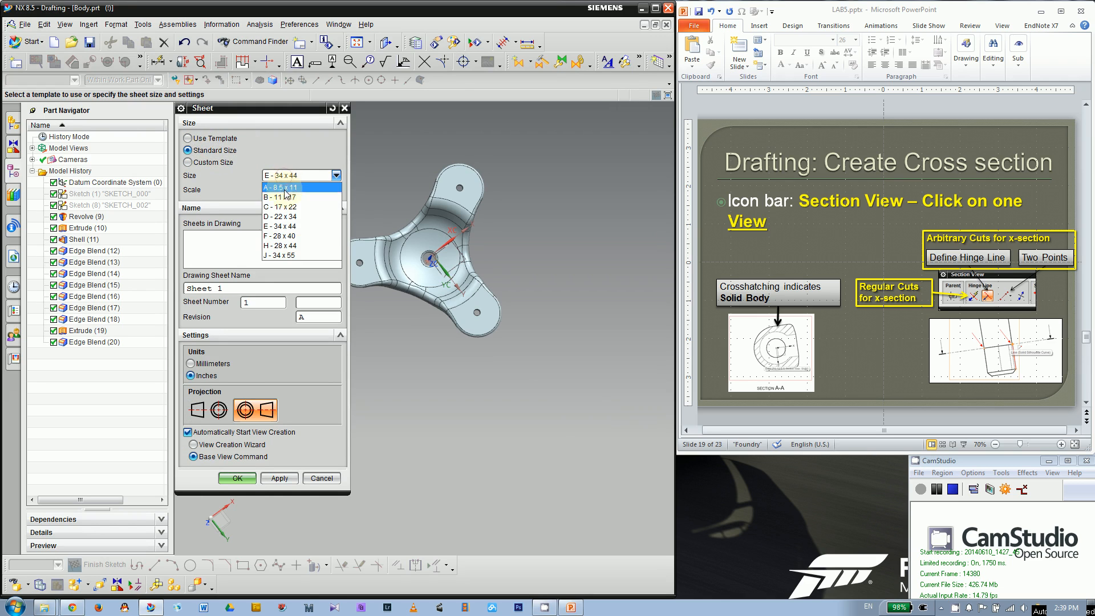
{"action": "left_click", "coordinate": [285, 177]}
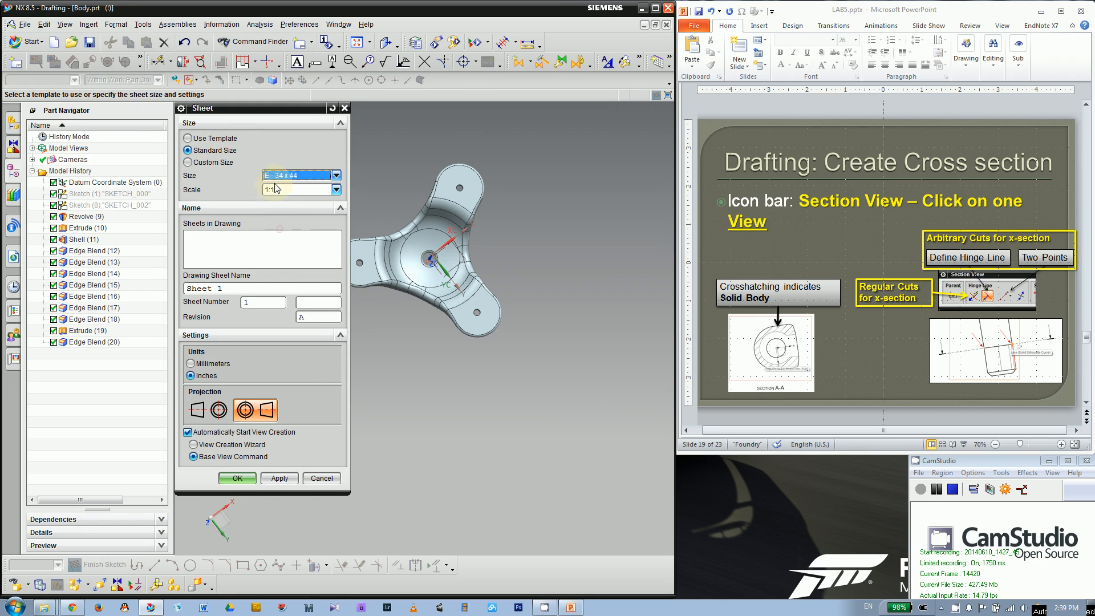
{"action": "left_click", "coordinate": [284, 176]}
{"action": "left_click", "coordinate": [279, 207]}
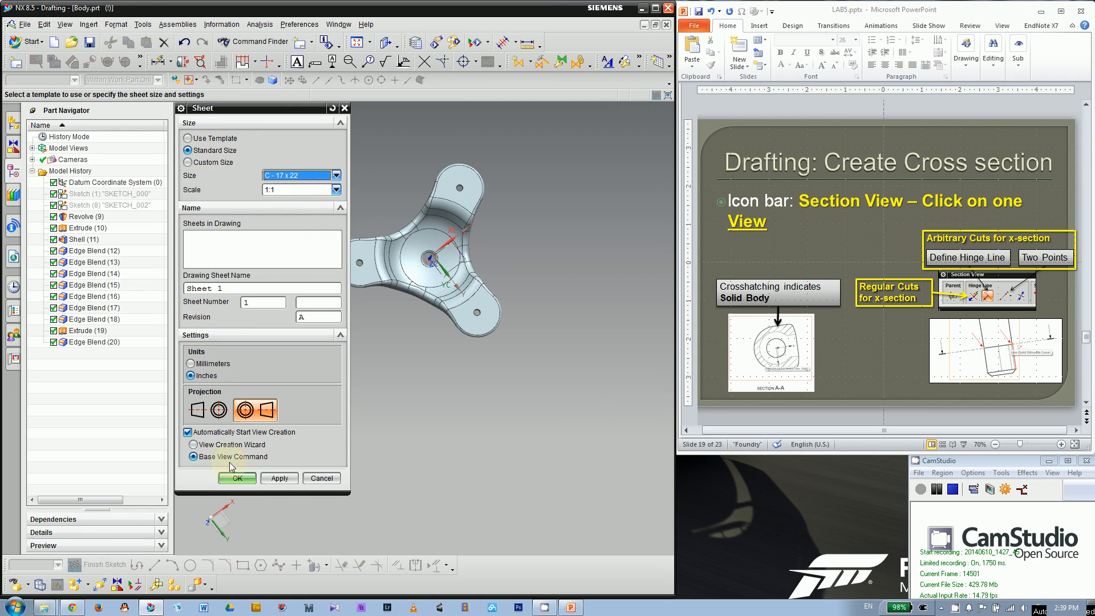
{"action": "left_click", "coordinate": [233, 483]}
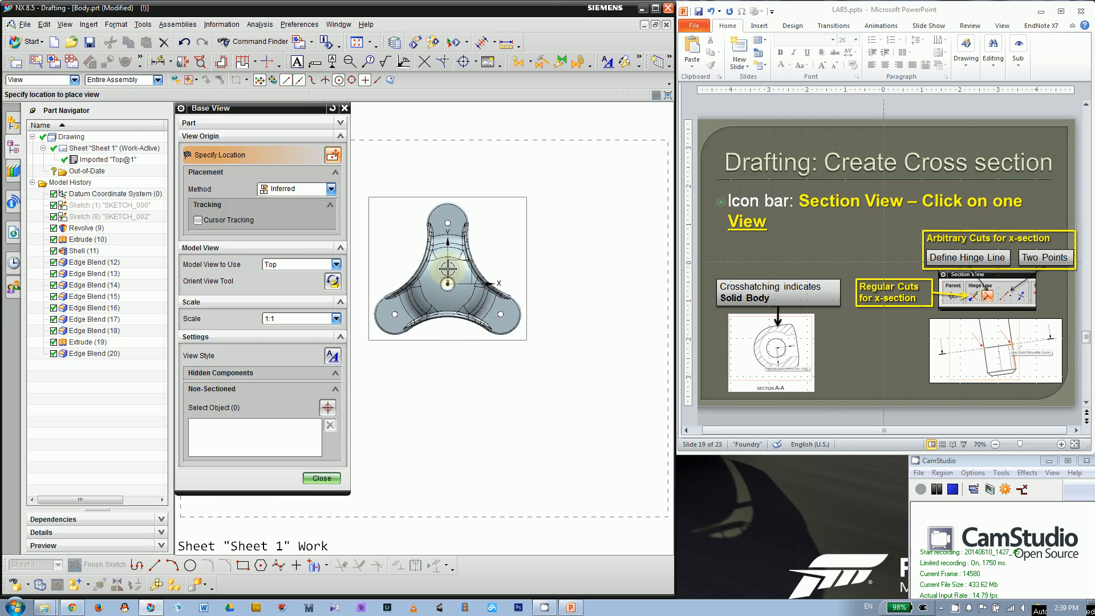
Step: Place the Body's Top base view at 1:1 near the sheet's middle and a projected view directly below it
{"action": "left_click", "coordinate": [447, 284]}
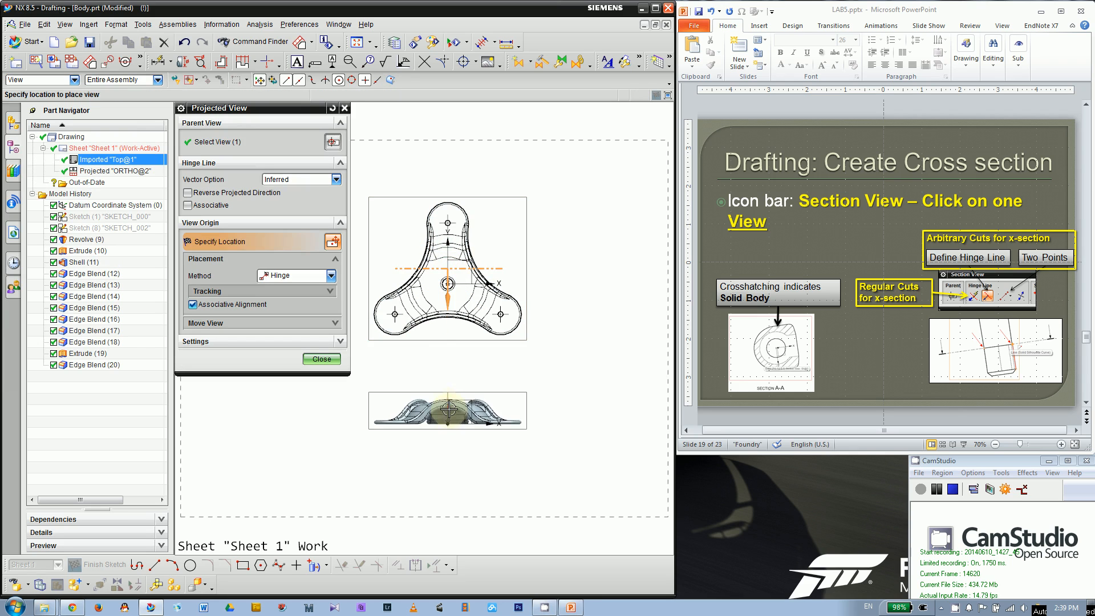
{"action": "left_click", "coordinate": [321, 359]}
{"action": "scroll", "coordinate": [319, 343], "scroll_direction": "down", "scroll_amount": 2}
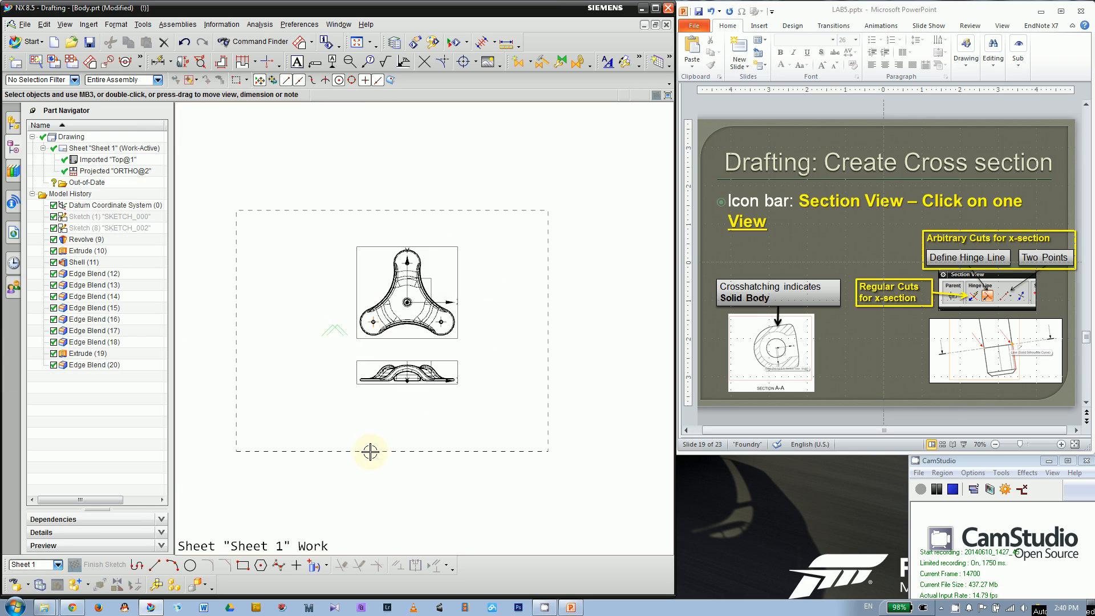
{"action": "scroll", "coordinate": [455, 432], "scroll_direction": "up", "scroll_amount": 1}
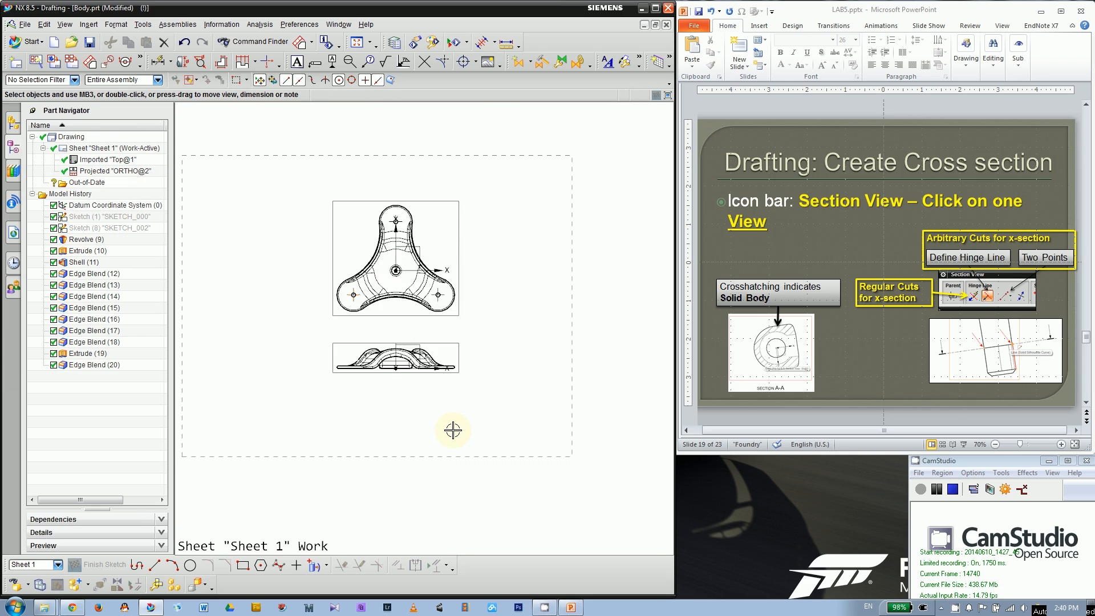
{"action": "scroll", "coordinate": [443, 283], "scroll_direction": "up", "scroll_amount": 3}
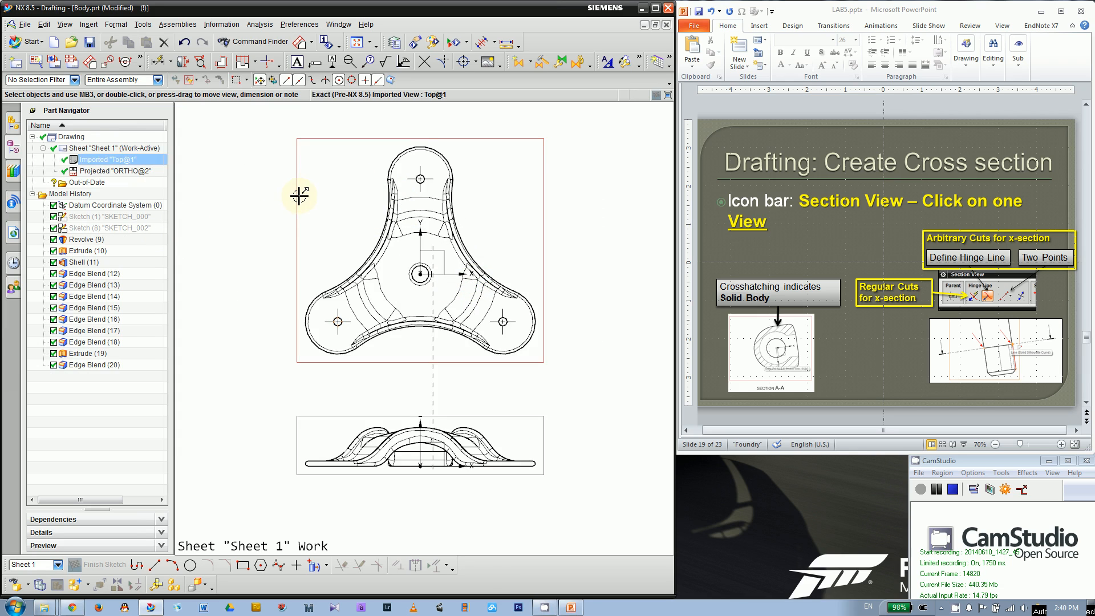
Step: Hide the SKETCH_000 sketch of the Body part
{"action": "left_click", "coordinate": [107, 217]}
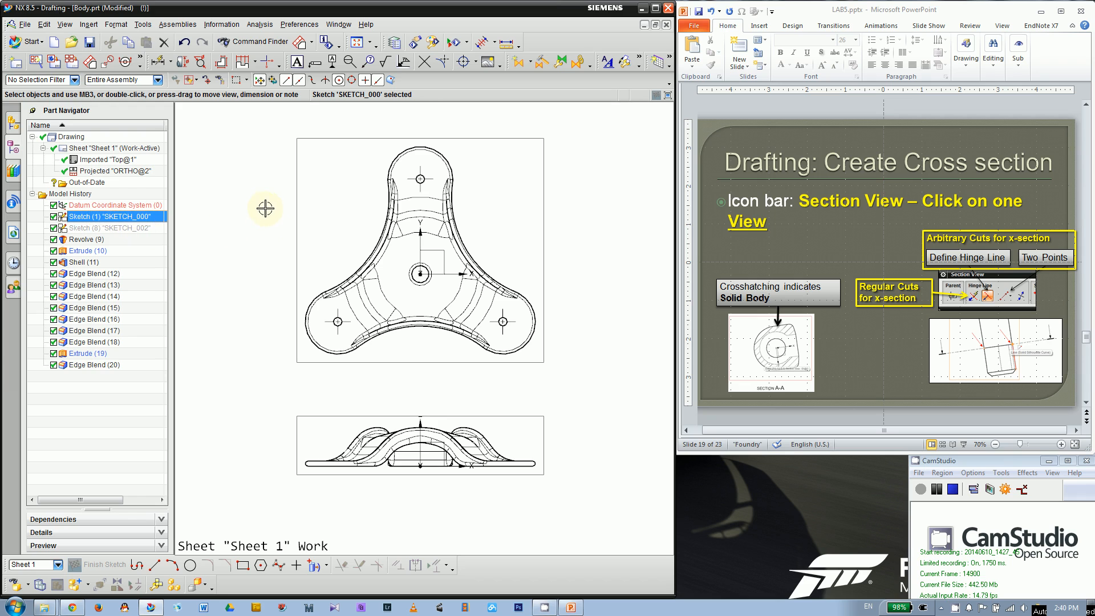
{"action": "key", "text": "ctrl+b"}
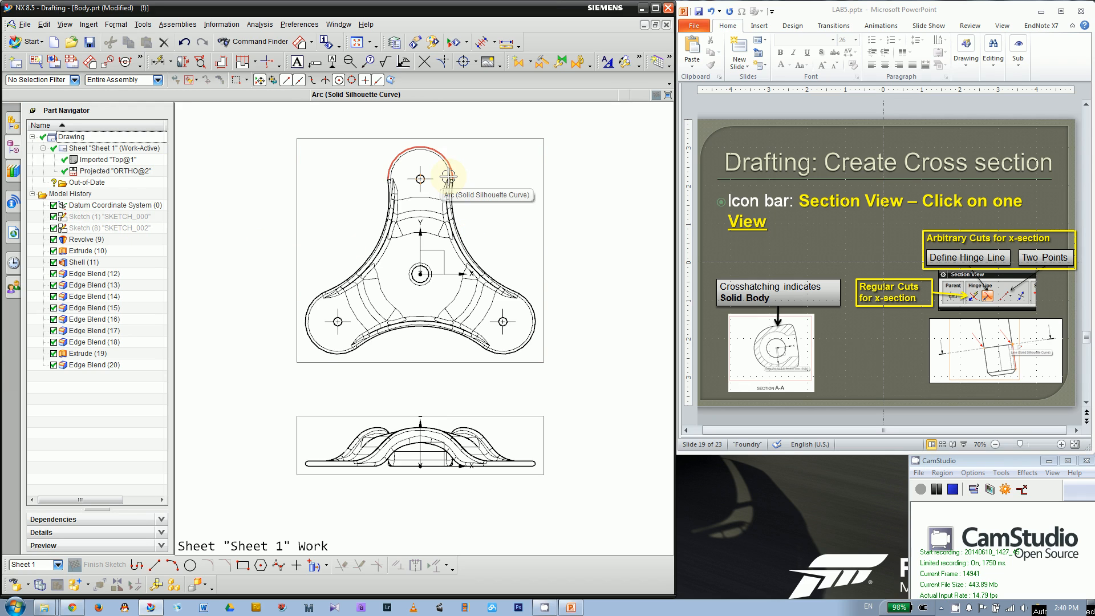
{"action": "scroll", "coordinate": [596, 235], "scroll_direction": "down", "scroll_amount": 1}
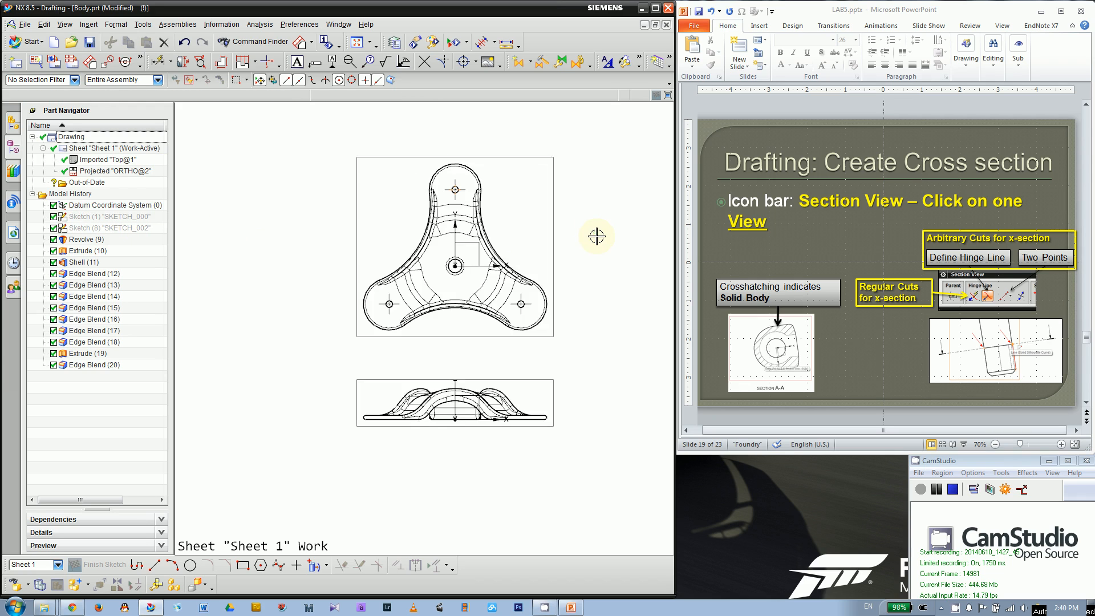
{"action": "scroll", "coordinate": [581, 178], "scroll_direction": "up", "scroll_amount": 2}
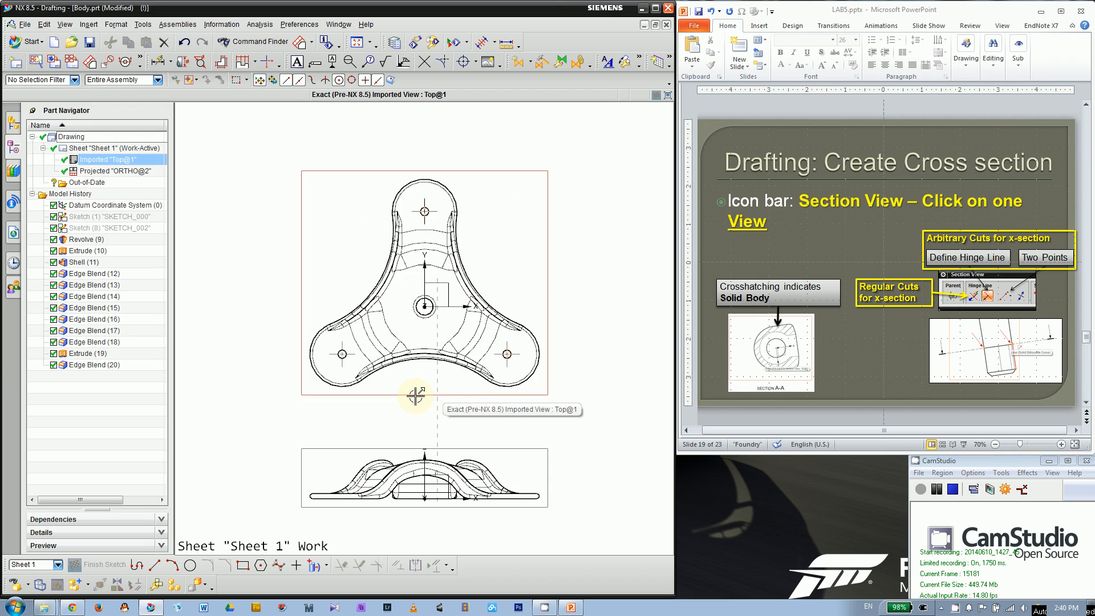
Step: Add the feature parameters of sketch SKETCH_000 to the Body drawing's Top@1 view, using the ansi template
{"action": "left_click_drag", "start_coordinate": [416, 394], "coordinate": [359, 421]}
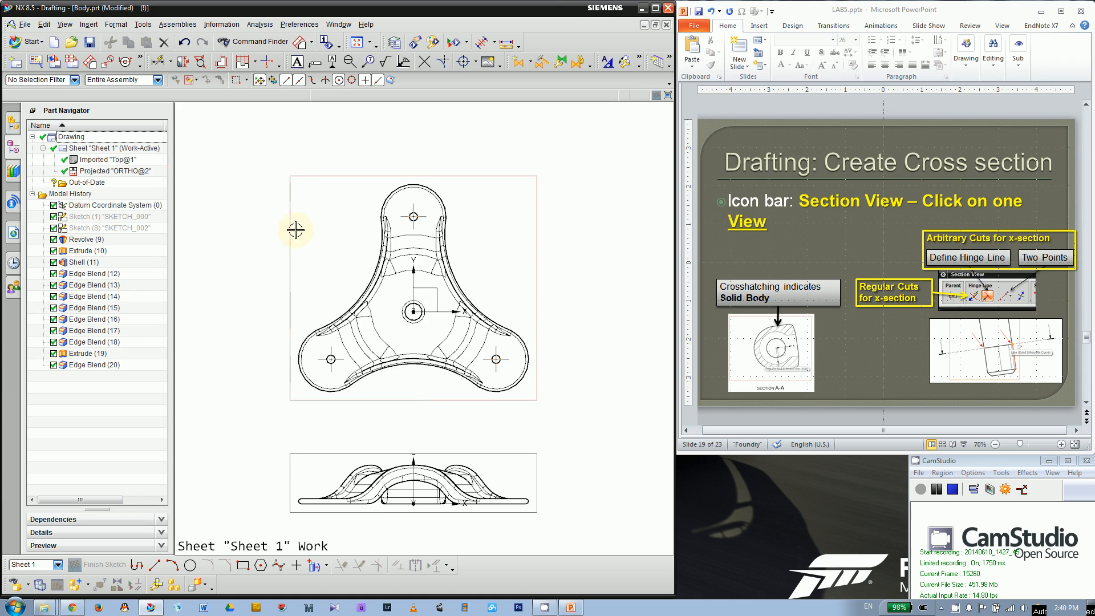
{"action": "left_click", "coordinate": [222, 63]}
{"action": "scroll", "coordinate": [601, 256], "scroll_direction": "down", "scroll_amount": 2}
{"action": "scroll", "coordinate": [439, 262], "scroll_direction": "up", "scroll_amount": 1}
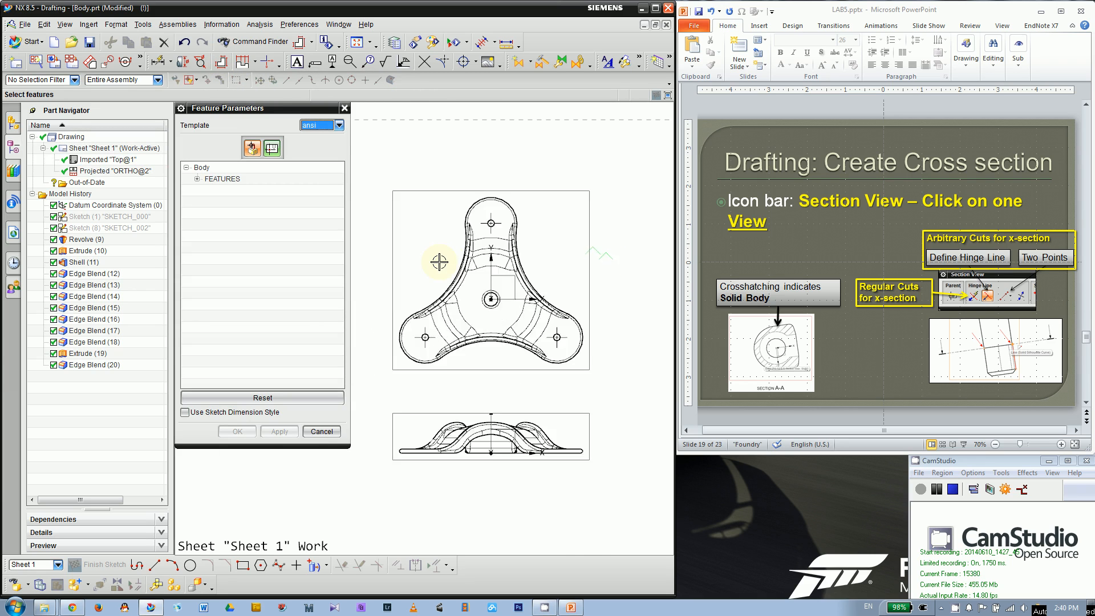
{"action": "scroll", "coordinate": [439, 262], "scroll_direction": "up", "scroll_amount": 2}
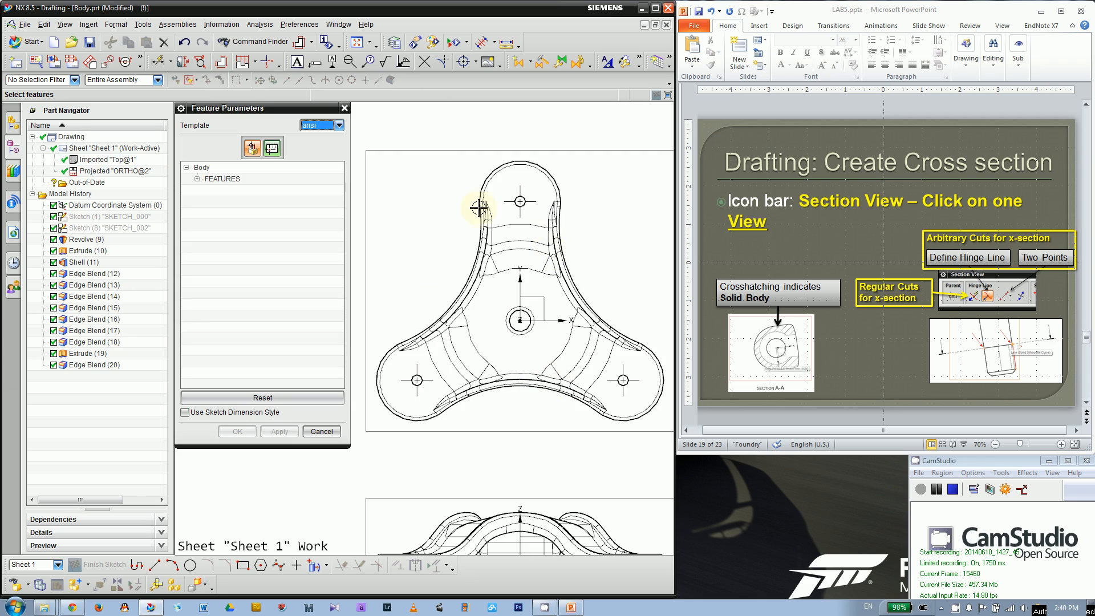
{"action": "scroll", "coordinate": [539, 363], "scroll_direction": "down", "scroll_amount": 1}
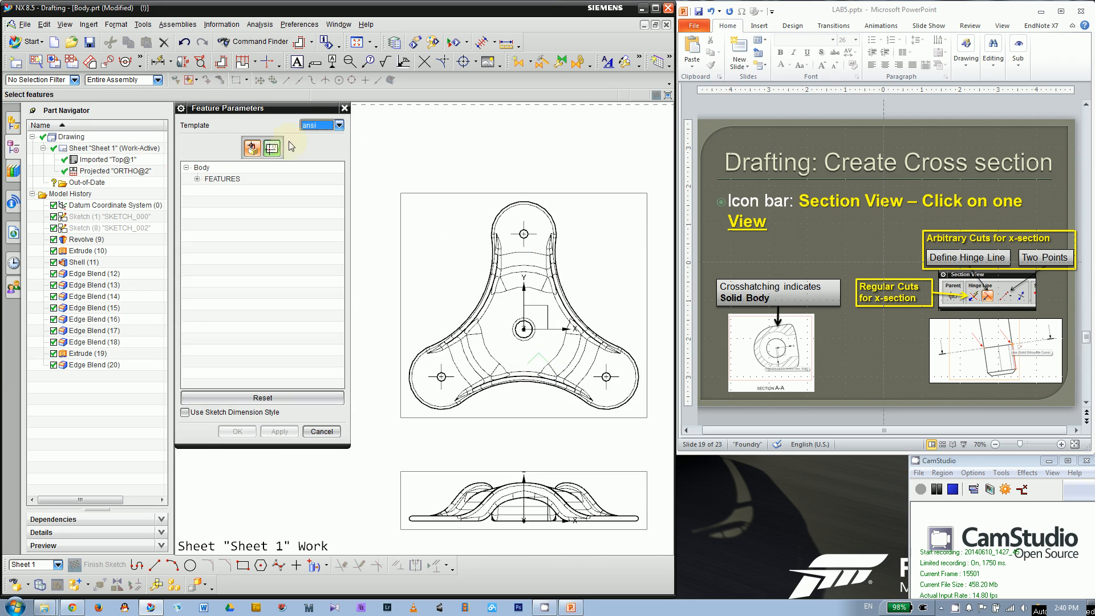
{"action": "left_click", "coordinate": [197, 179]}
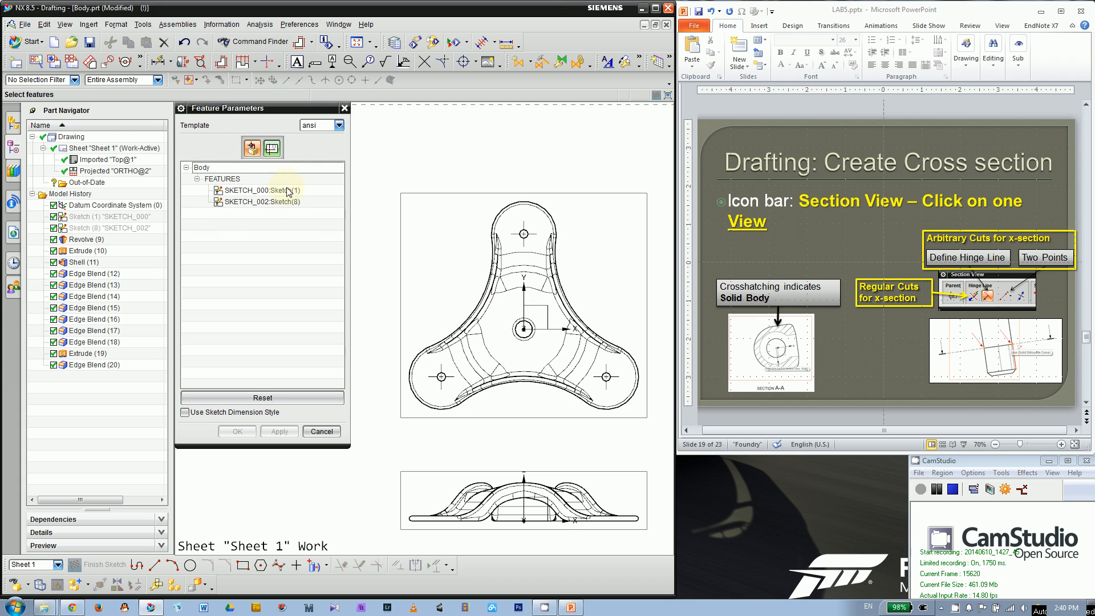
{"action": "left_click", "coordinate": [278, 202]}
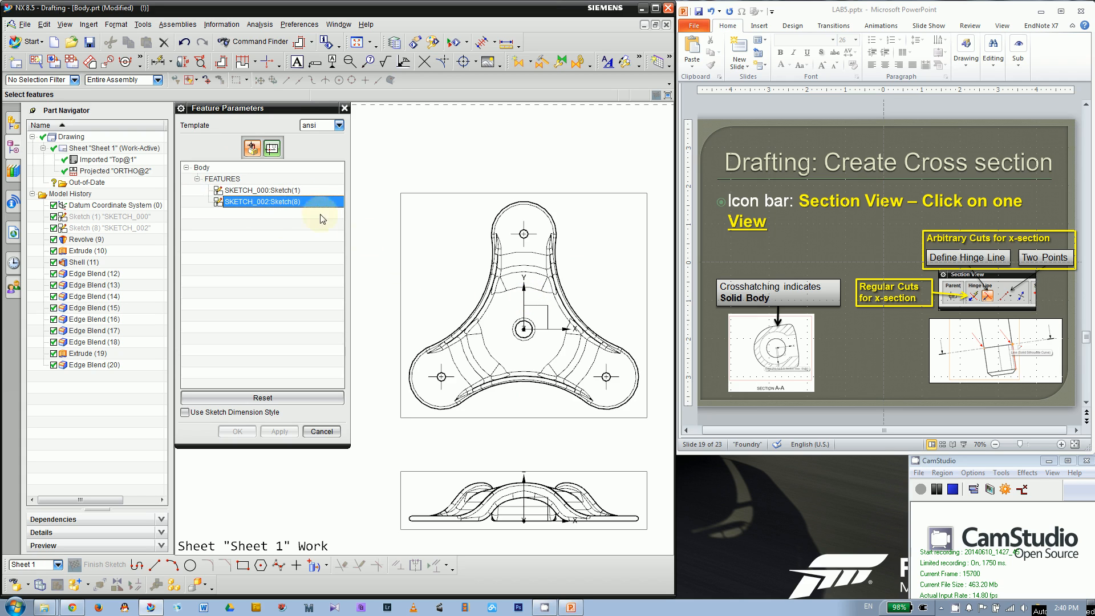
{"action": "left_click", "coordinate": [294, 191]}
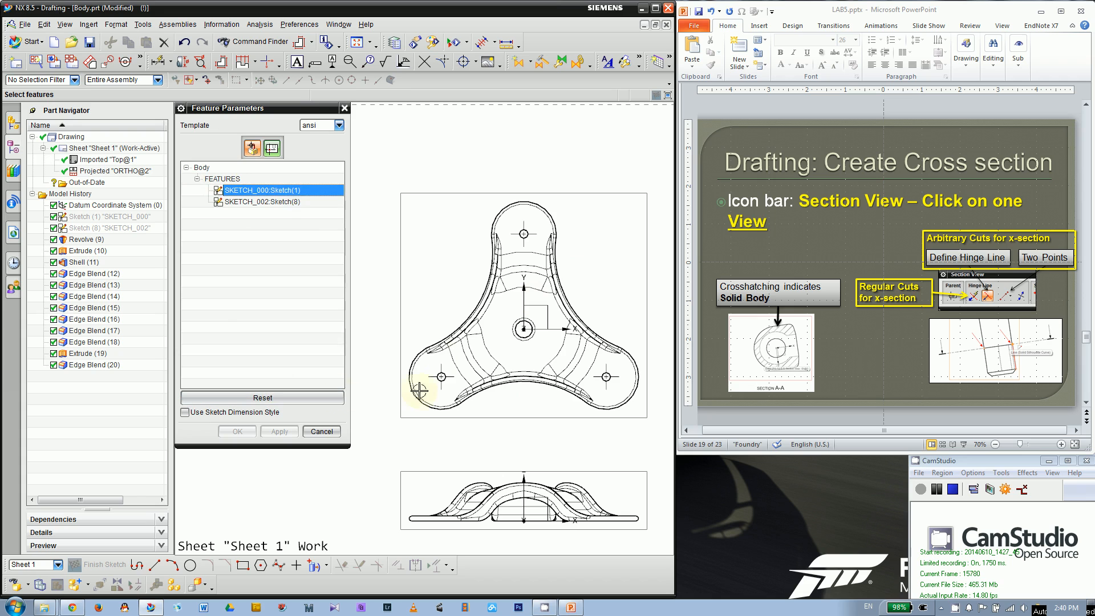
{"action": "left_click", "coordinate": [273, 148]}
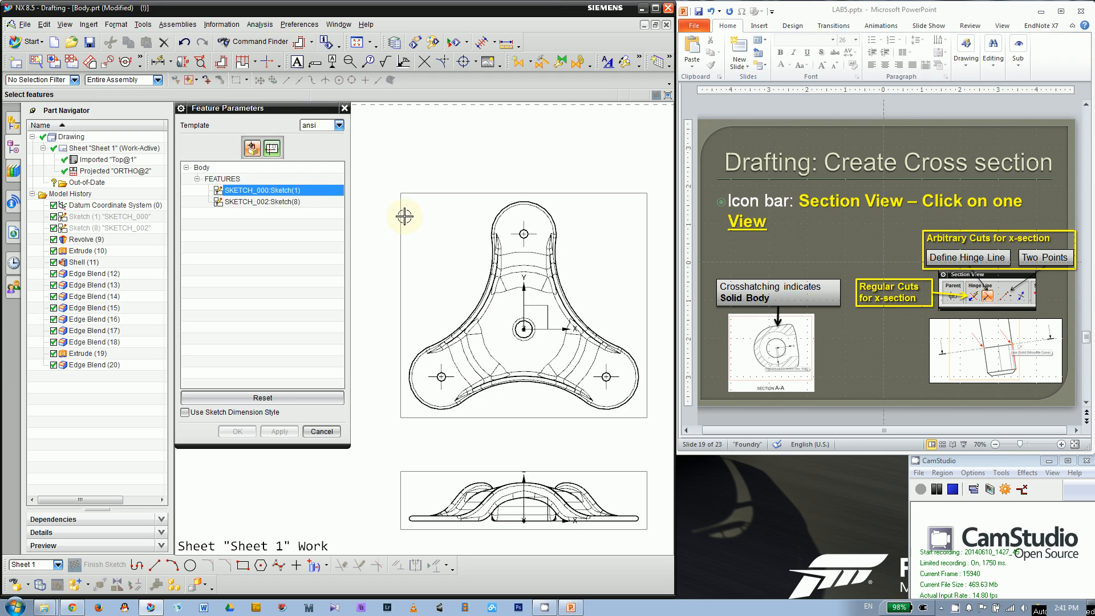
{"action": "left_click", "coordinate": [272, 148]}
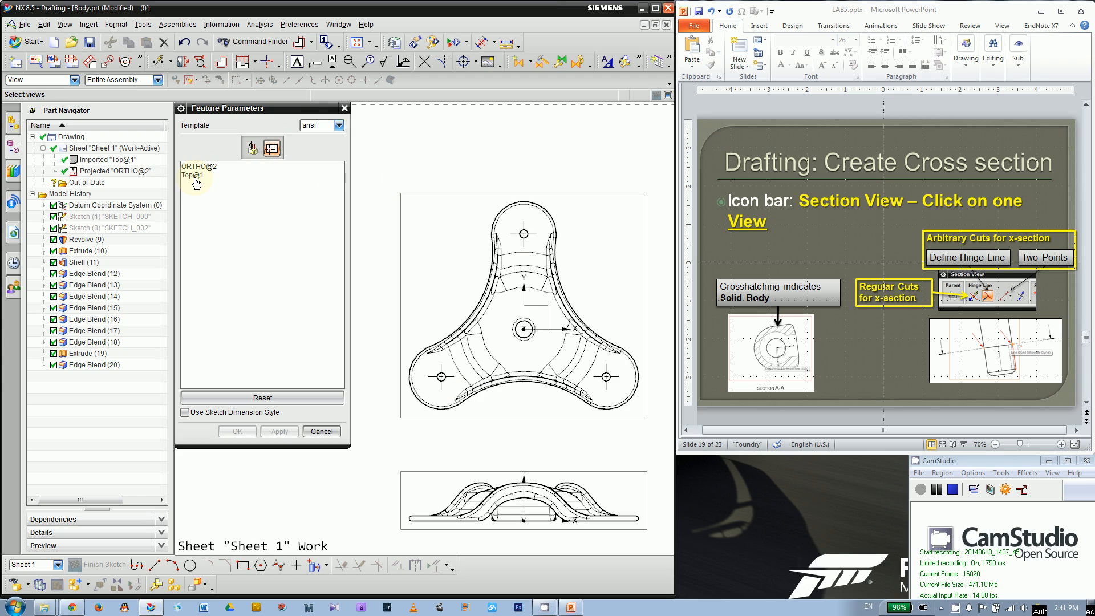
{"action": "left_click", "coordinate": [445, 195]}
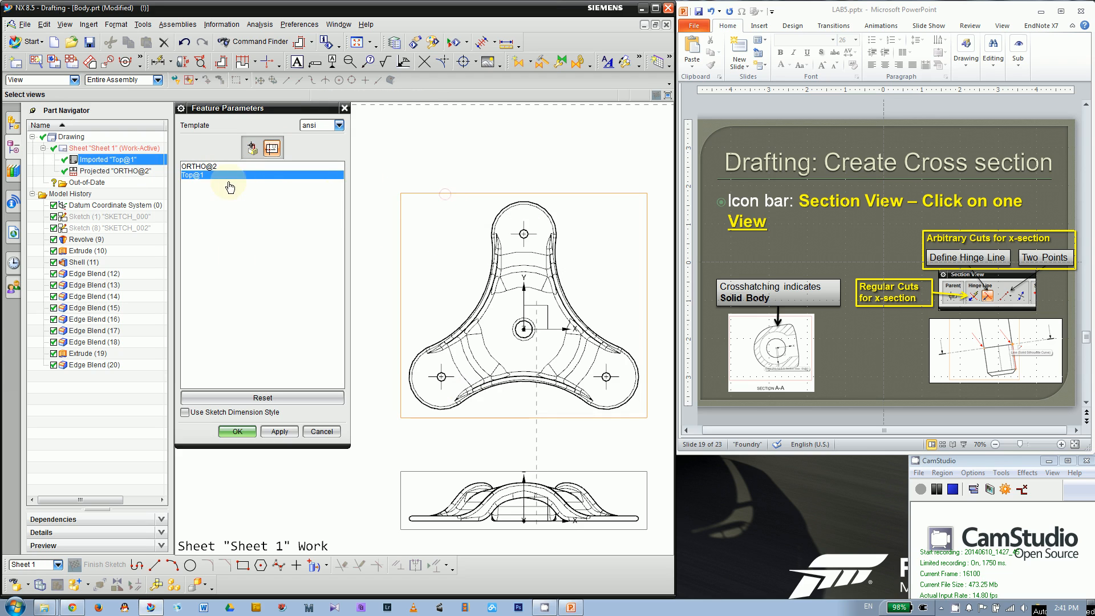
{"action": "left_click", "coordinate": [237, 432]}
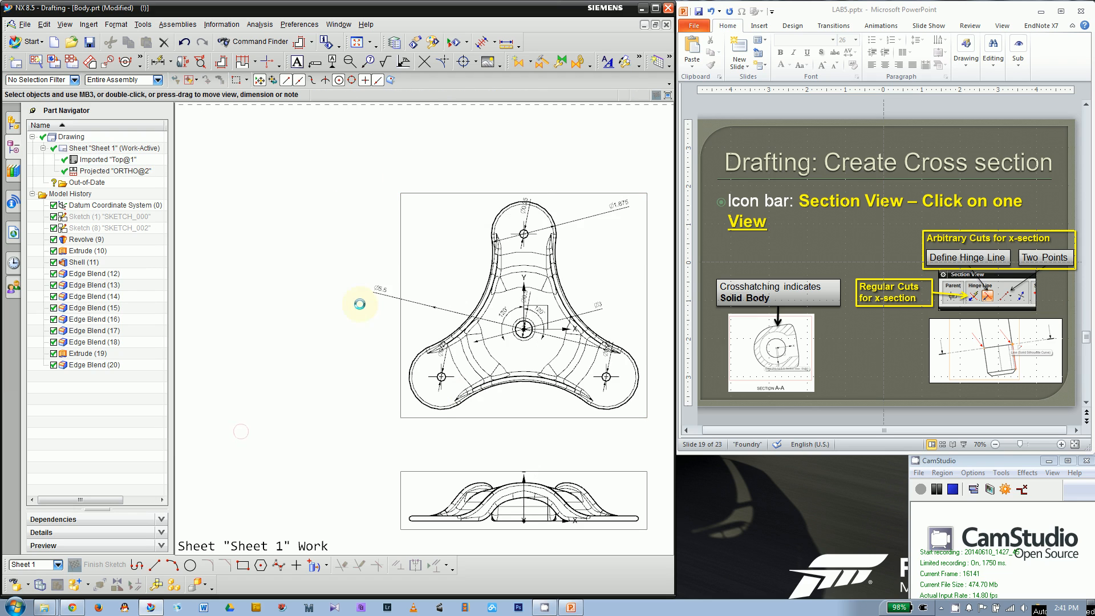
{"action": "scroll", "coordinate": [589, 350], "scroll_direction": "up", "scroll_amount": 1}
{"action": "scroll", "coordinate": [304, 288], "scroll_direction": "down", "scroll_amount": 1}
{"action": "scroll", "coordinate": [522, 354], "scroll_direction": "up", "scroll_amount": 1}
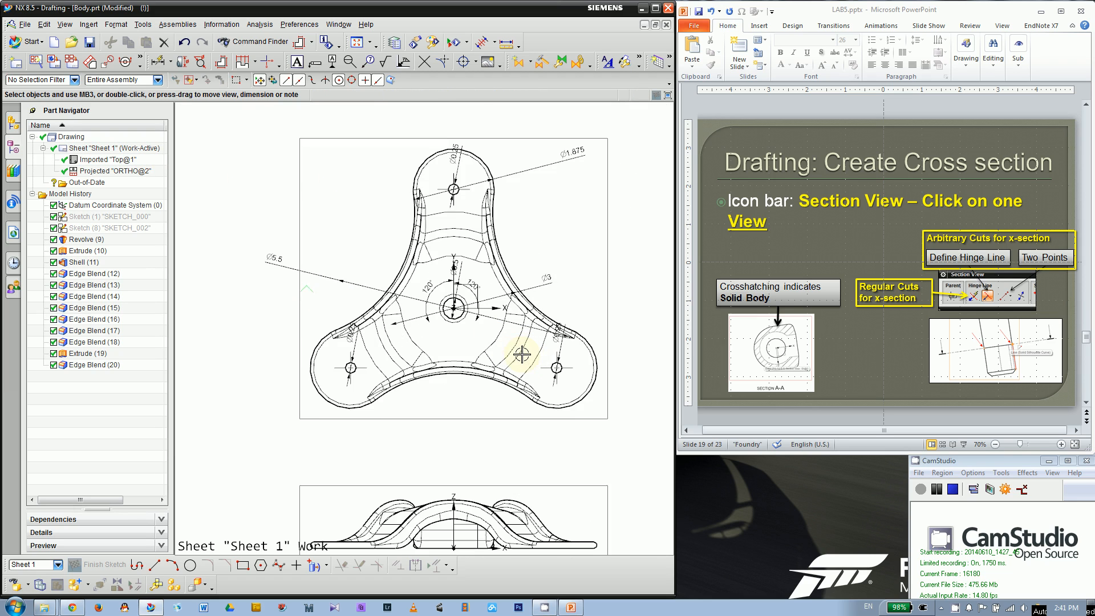
Step: Switch the Body part to Modeling, open sketch SKETCH_000 to examine its dimensions, and finish the sketch
{"action": "left_click", "coordinate": [128, 217]}
{"action": "left_click", "coordinate": [33, 43]}
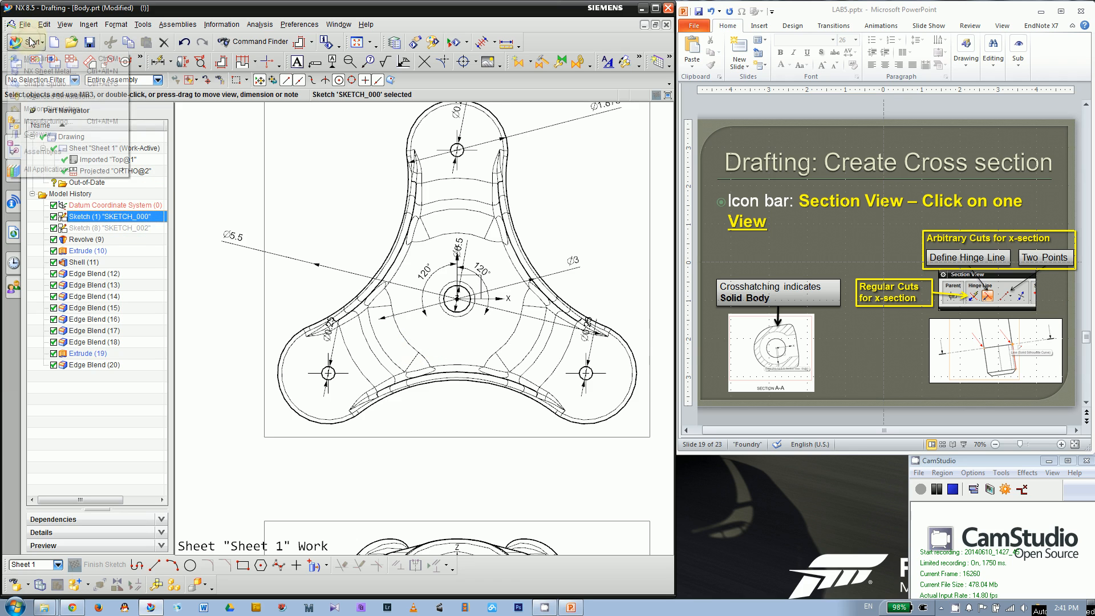
{"action": "left_click", "coordinate": [42, 59]}
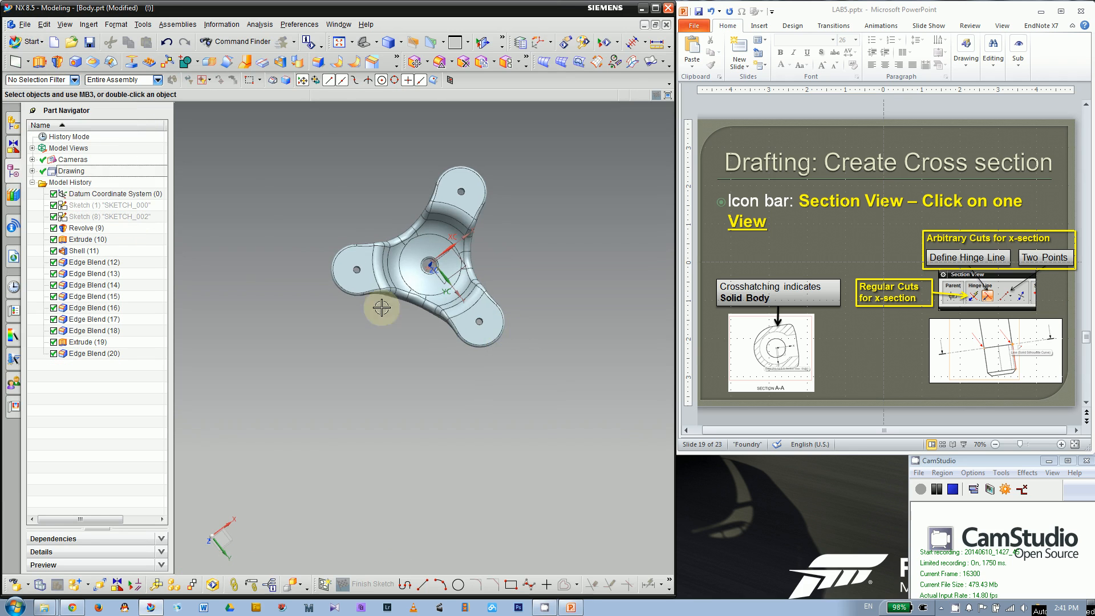
{"action": "left_click", "coordinate": [126, 208]}
{"action": "key", "text": "Escape"}
{"action": "mouse_move", "coordinate": [302, 235]}
{"action": "middle_mouse_down"}
{"action": "mouse_move", "coordinate": [396, 266]}
{"action": "mouse_move", "coordinate": [444, 257]}
{"action": "mouse_move", "coordinate": [451, 268]}
{"action": "middle_mouse_up"}
{"action": "double_click", "coordinate": [108, 205]}
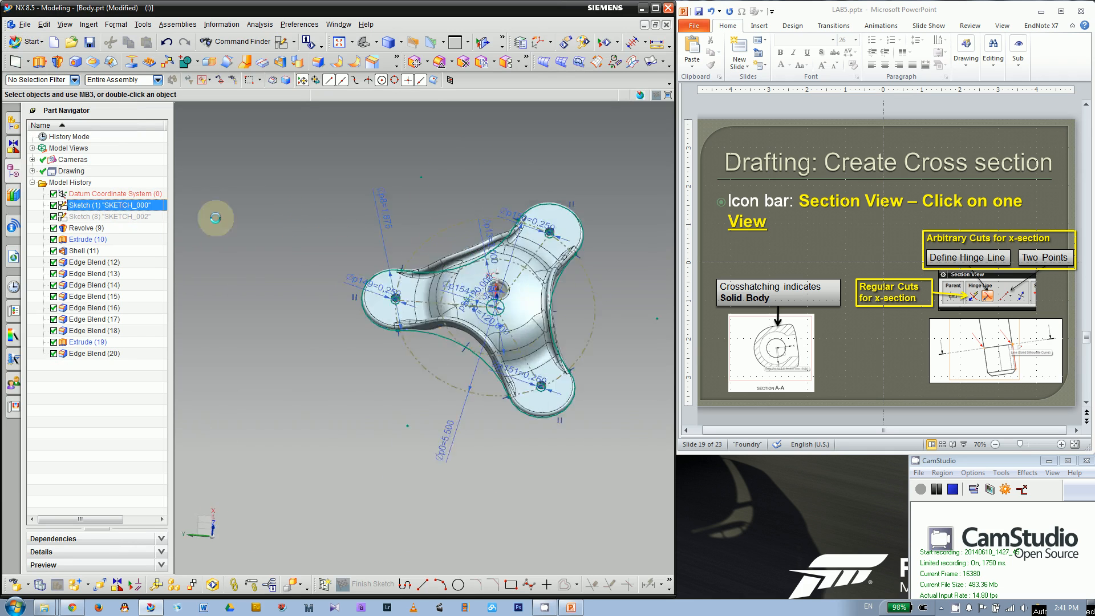
{"action": "scroll", "coordinate": [467, 395], "scroll_direction": "up", "scroll_amount": 3}
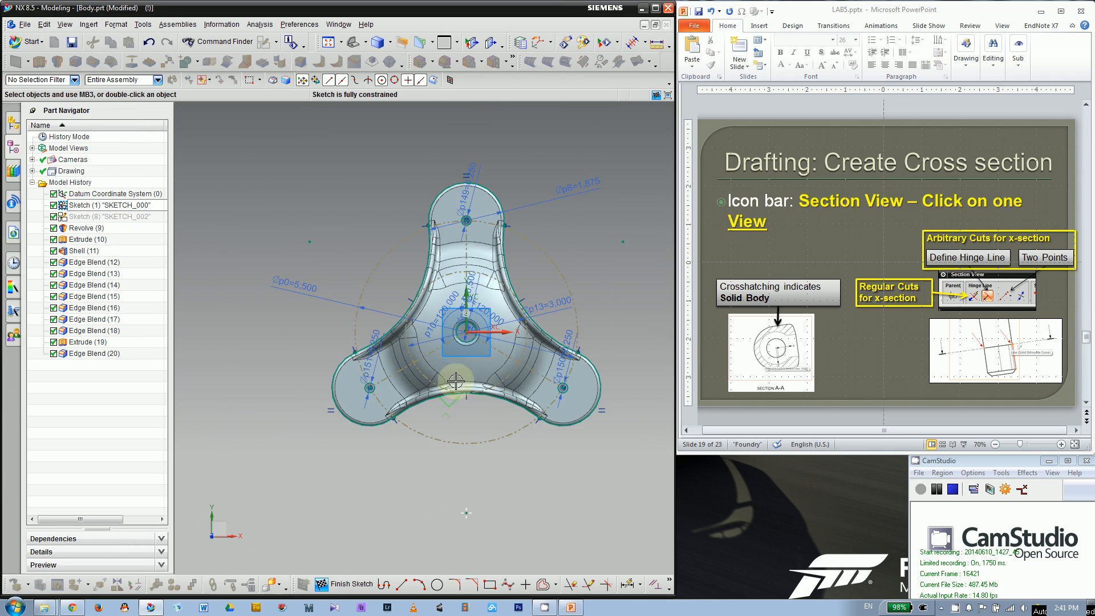
{"action": "scroll", "coordinate": [439, 407], "scroll_direction": "up", "scroll_amount": 1}
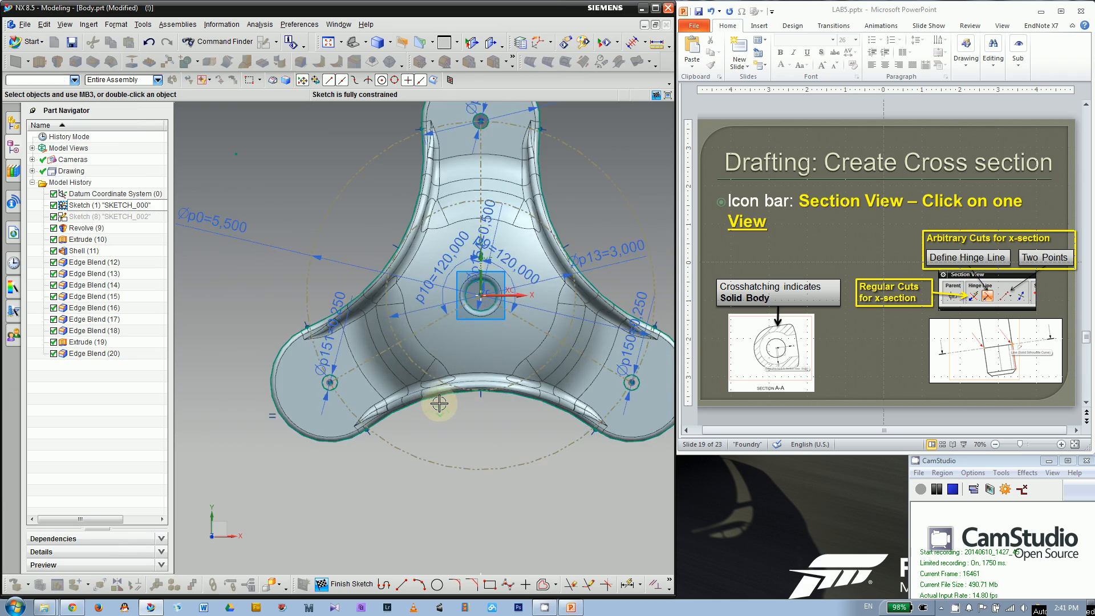
{"action": "scroll", "coordinate": [410, 439], "scroll_direction": "down", "scroll_amount": 3}
{"action": "left_click", "coordinate": [344, 583]}
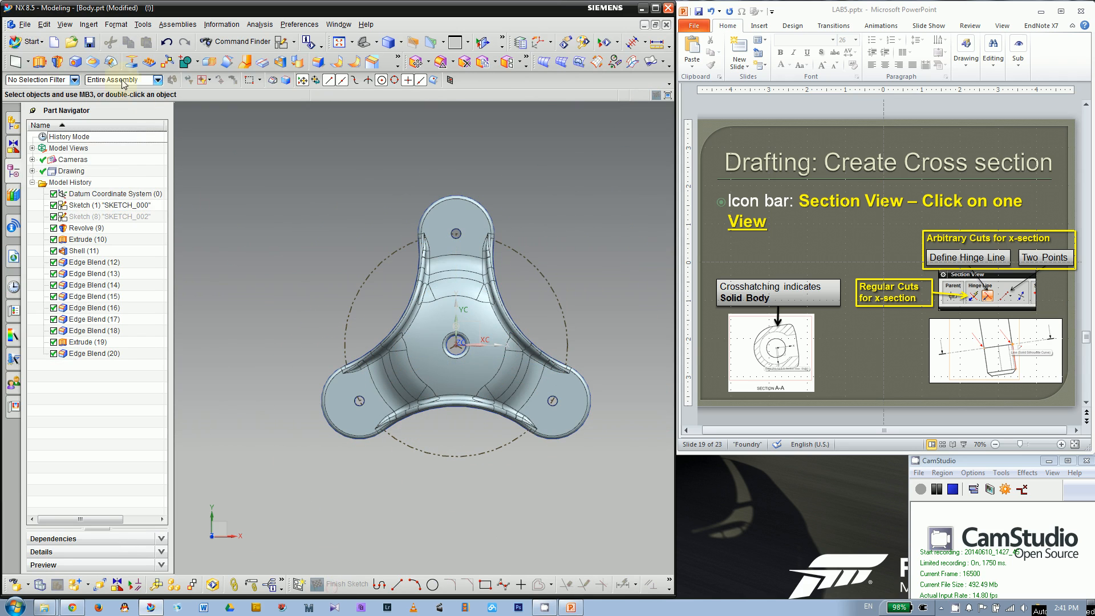
Step: Return the Body part to Drafting and move the lower-left hole's Ø0.25 dimension outside the part outline in the Top view
{"action": "left_click", "coordinate": [29, 42]}
{"action": "left_click", "coordinate": [39, 83]}
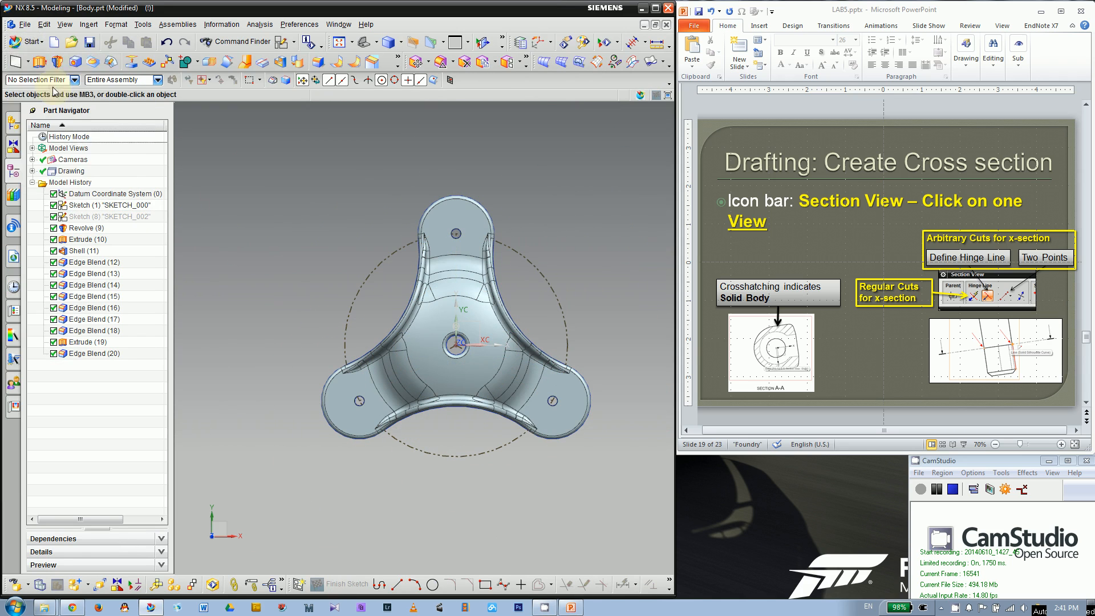
{"action": "scroll", "coordinate": [459, 342], "scroll_direction": "up", "scroll_amount": 2}
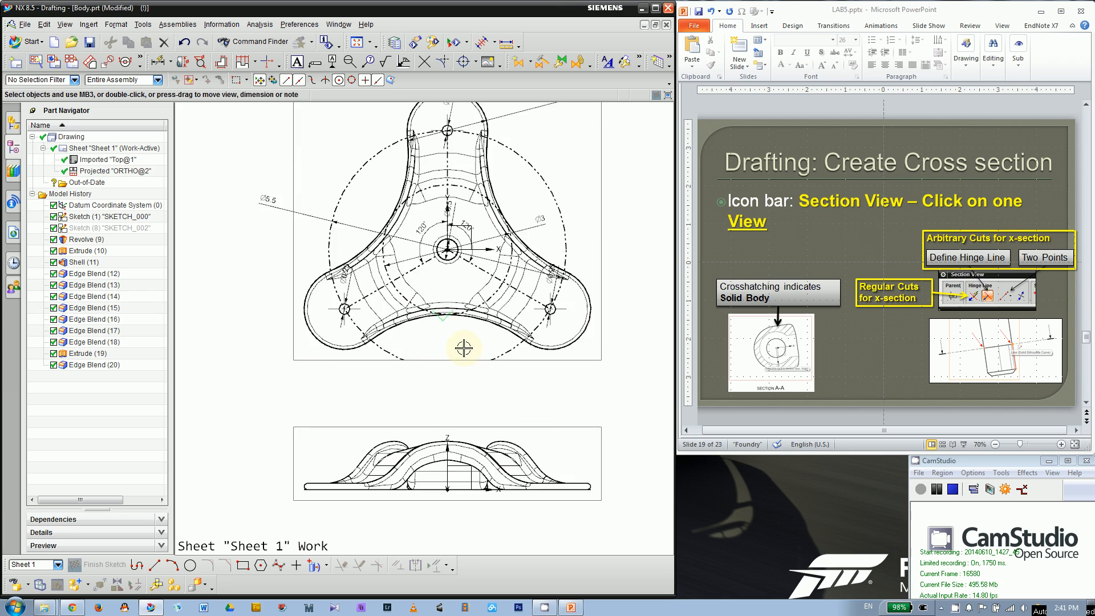
{"action": "scroll", "coordinate": [521, 153], "scroll_direction": "up", "scroll_amount": 2}
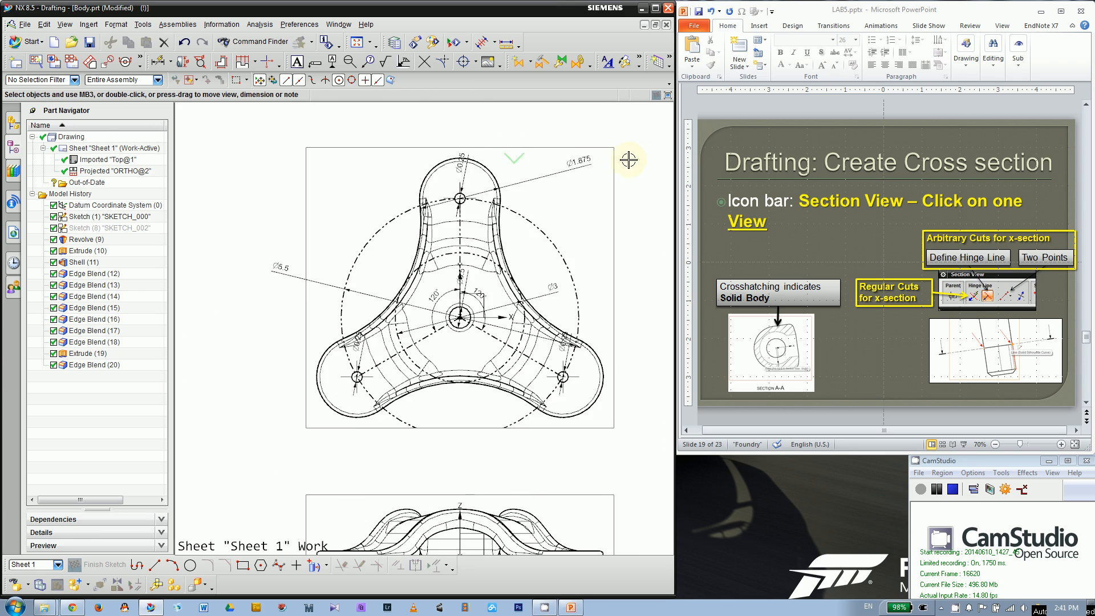
{"action": "scroll", "coordinate": [398, 289], "scroll_direction": "up", "scroll_amount": 2}
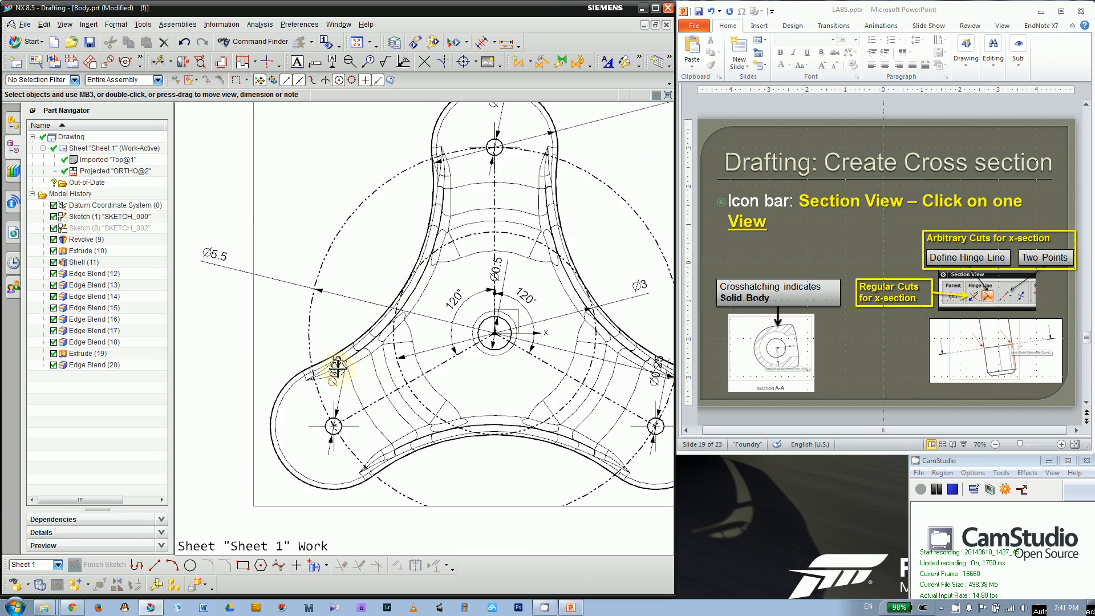
{"action": "left_click_drag", "start_coordinate": [337, 366], "coordinate": [288, 325]}
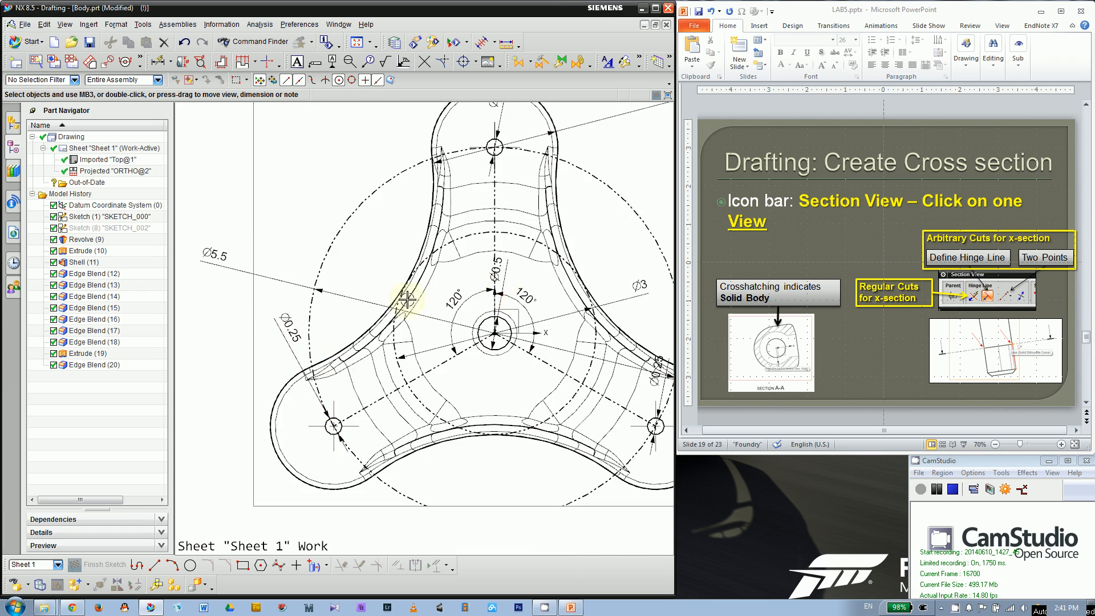
{"action": "scroll", "coordinate": [403, 298], "scroll_direction": "down", "scroll_amount": 2}
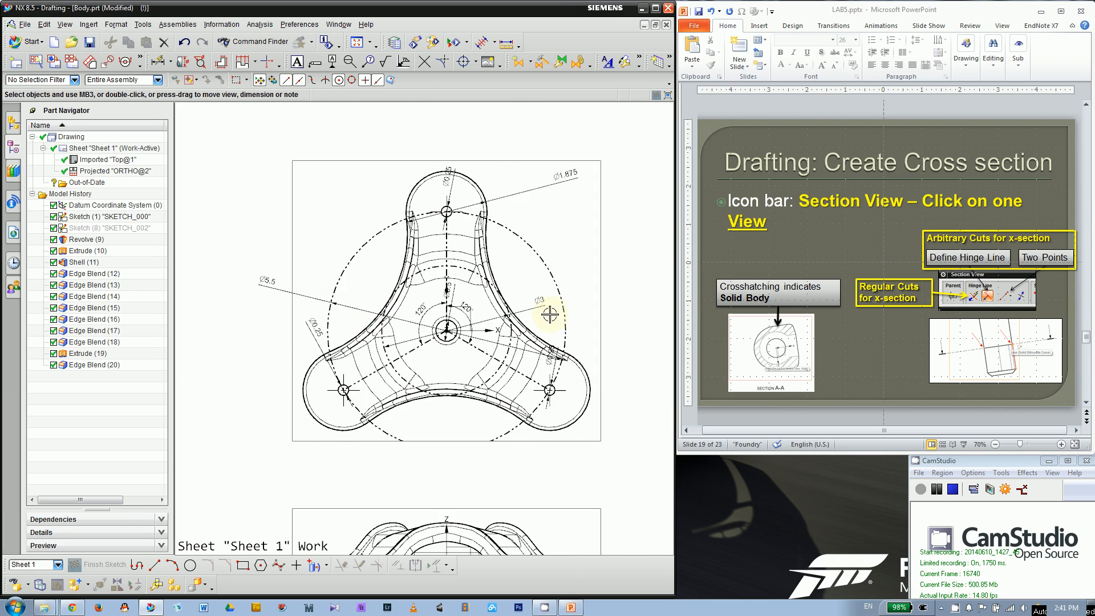
{"action": "scroll", "coordinate": [550, 314], "scroll_direction": "up", "scroll_amount": 1}
{"action": "scroll", "coordinate": [569, 342], "scroll_direction": "down", "scroll_amount": 1}
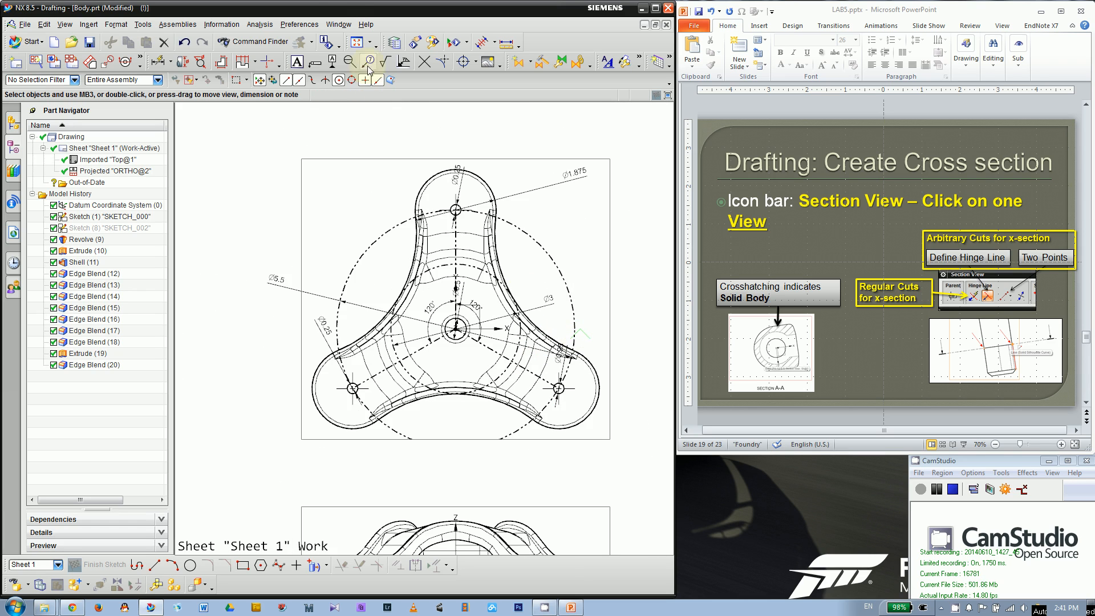
Step: Compare the dimensioned top view of the asm_Dolly drawing with the one in the Body drawing
{"action": "left_click", "coordinate": [339, 24]}
{"action": "left_click", "coordinate": [365, 103]}
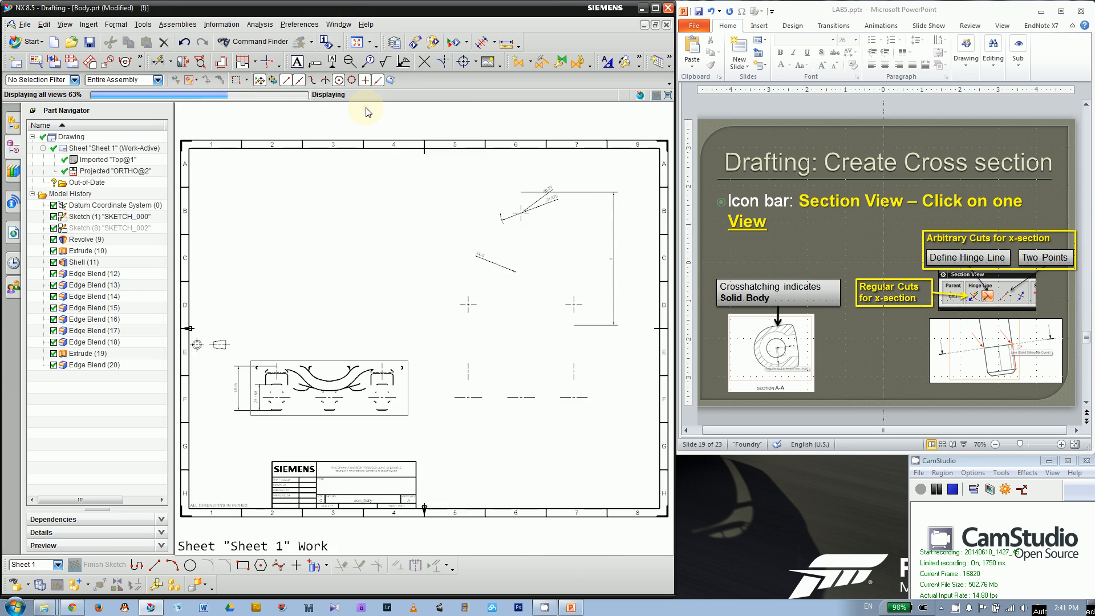
{"action": "scroll", "coordinate": [440, 306], "scroll_direction": "up", "scroll_amount": 1}
{"action": "scroll", "coordinate": [311, 318], "scroll_direction": "down", "scroll_amount": 1}
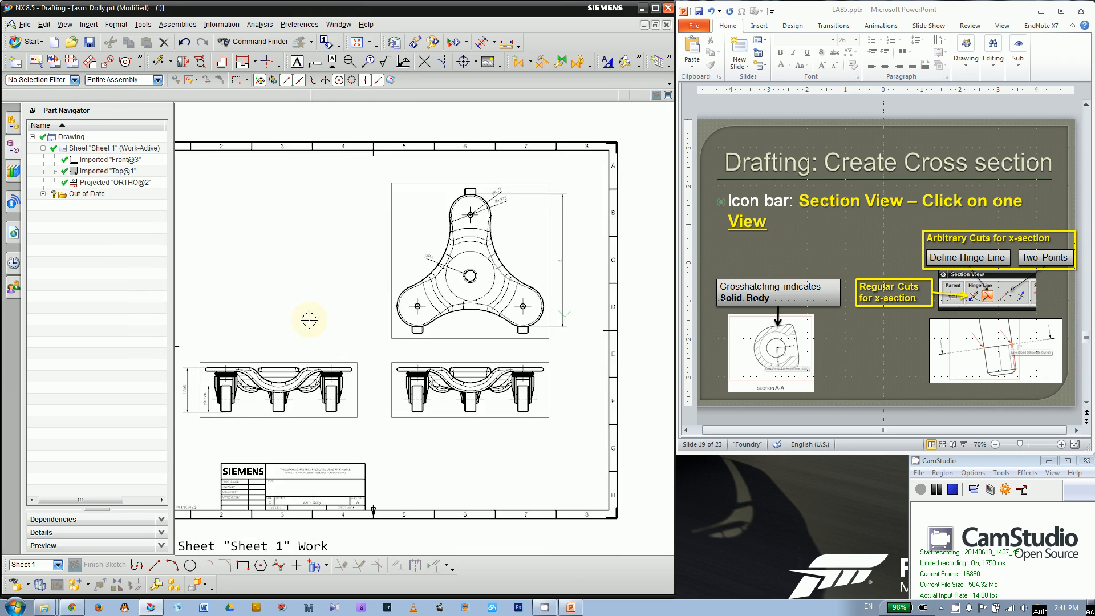
{"action": "scroll", "coordinate": [490, 289], "scroll_direction": "up", "scroll_amount": 1}
{"action": "scroll", "coordinate": [496, 294], "scroll_direction": "down", "scroll_amount": 1}
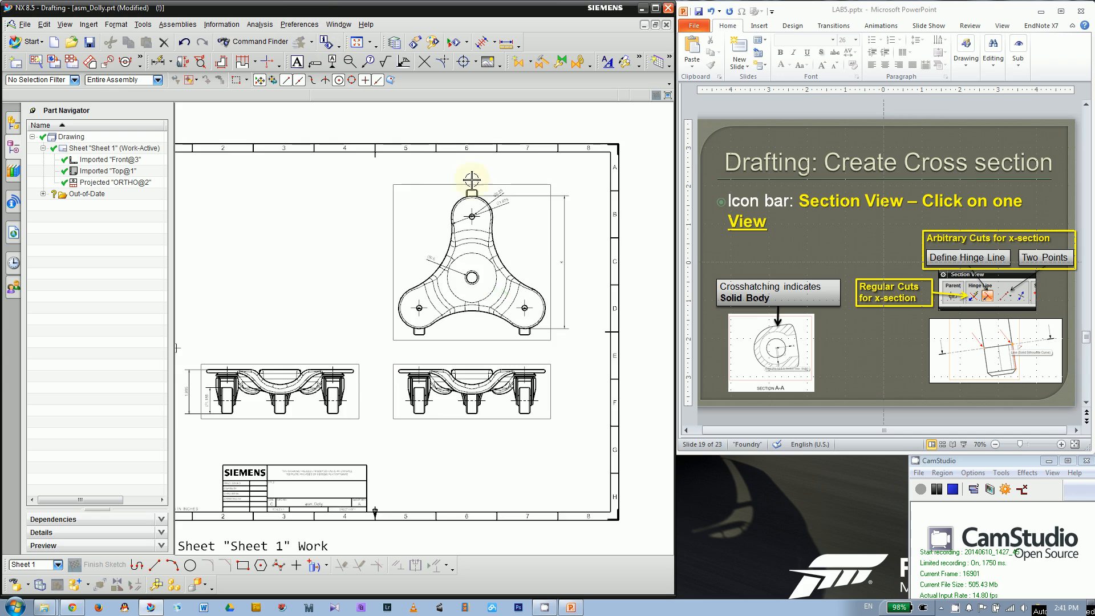
{"action": "scroll", "coordinate": [527, 277], "scroll_direction": "up", "scroll_amount": 1}
{"action": "scroll", "coordinate": [446, 278], "scroll_direction": "up", "scroll_amount": 1}
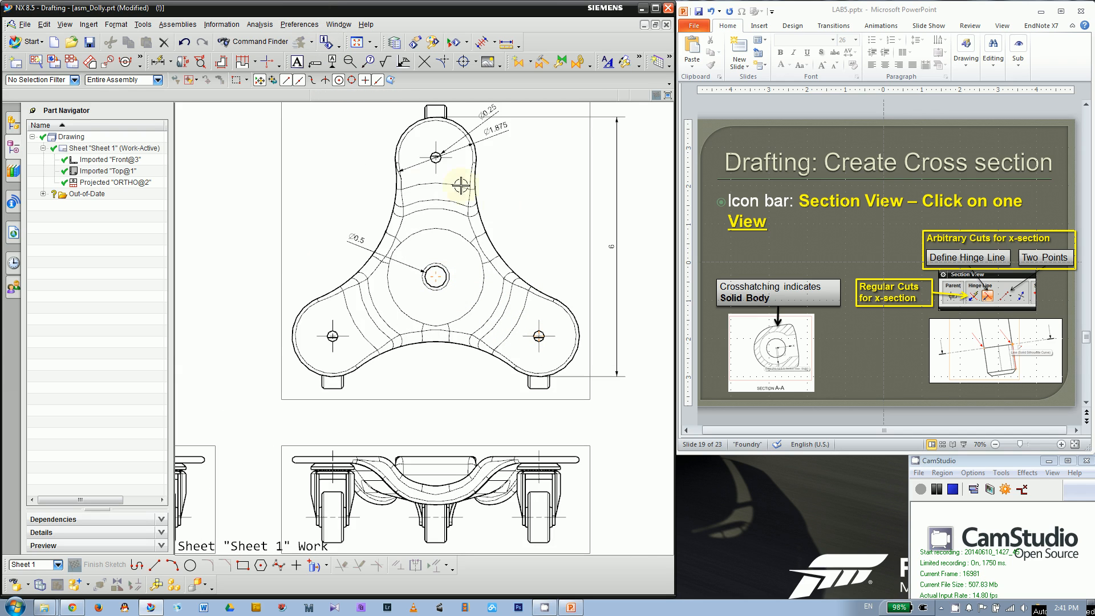
{"action": "left_click", "coordinate": [338, 24]}
{"action": "left_click", "coordinate": [351, 94]}
{"action": "scroll", "coordinate": [480, 291], "scroll_direction": "up", "scroll_amount": 3}
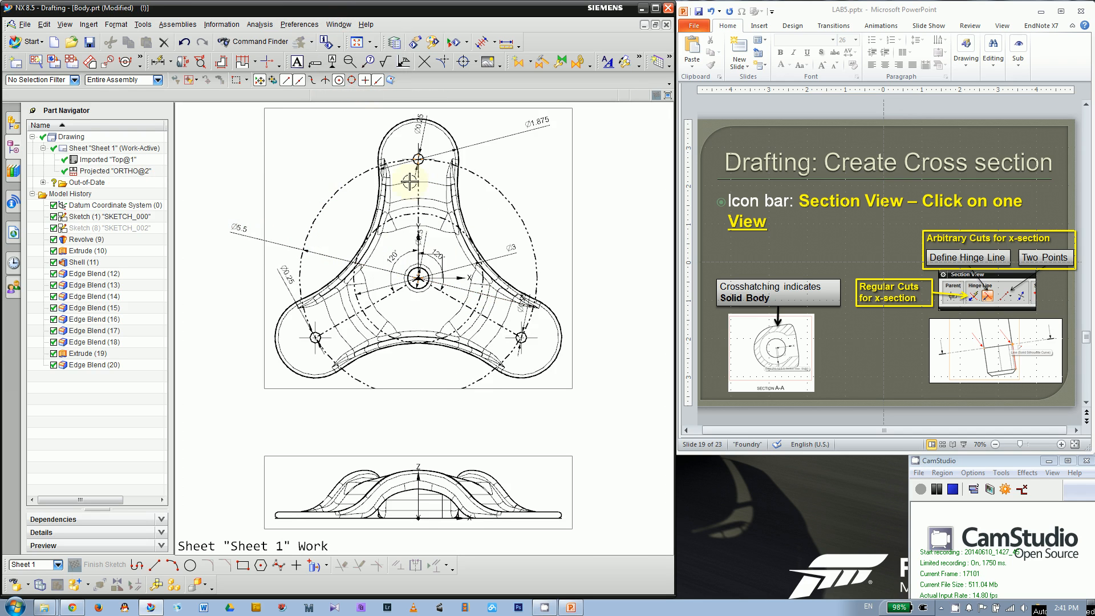
Step: Return to the asm_Dolly drawing and move the Ø0.25 and Ø1.875 dimensions farther out from the top view's upper arm
{"action": "left_click", "coordinate": [341, 25]}
{"action": "left_click", "coordinate": [365, 107]}
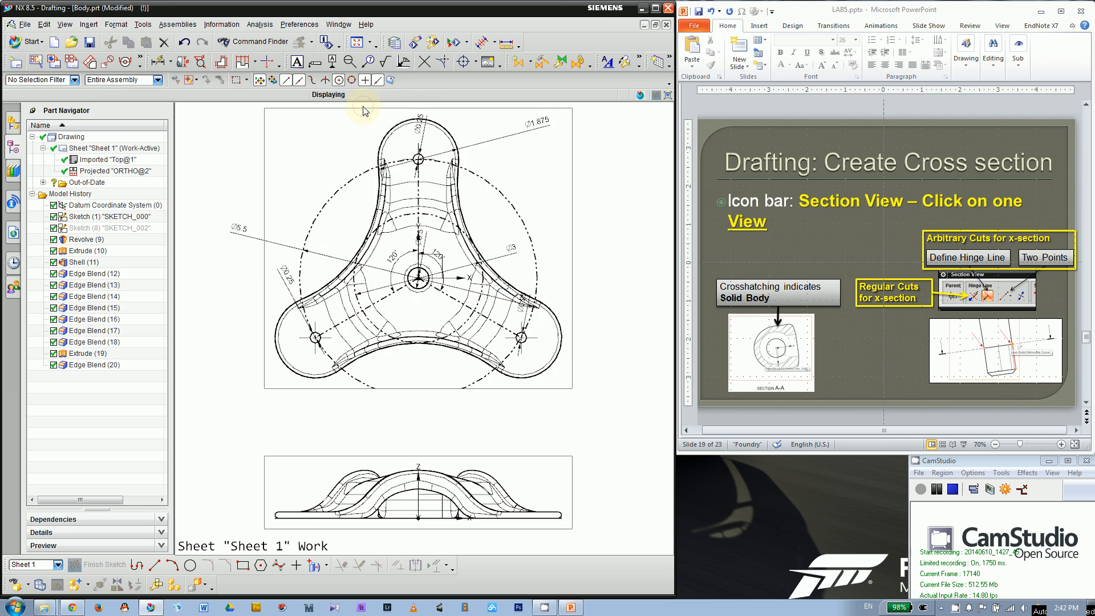
{"action": "scroll", "coordinate": [496, 310], "scroll_direction": "up", "scroll_amount": 3}
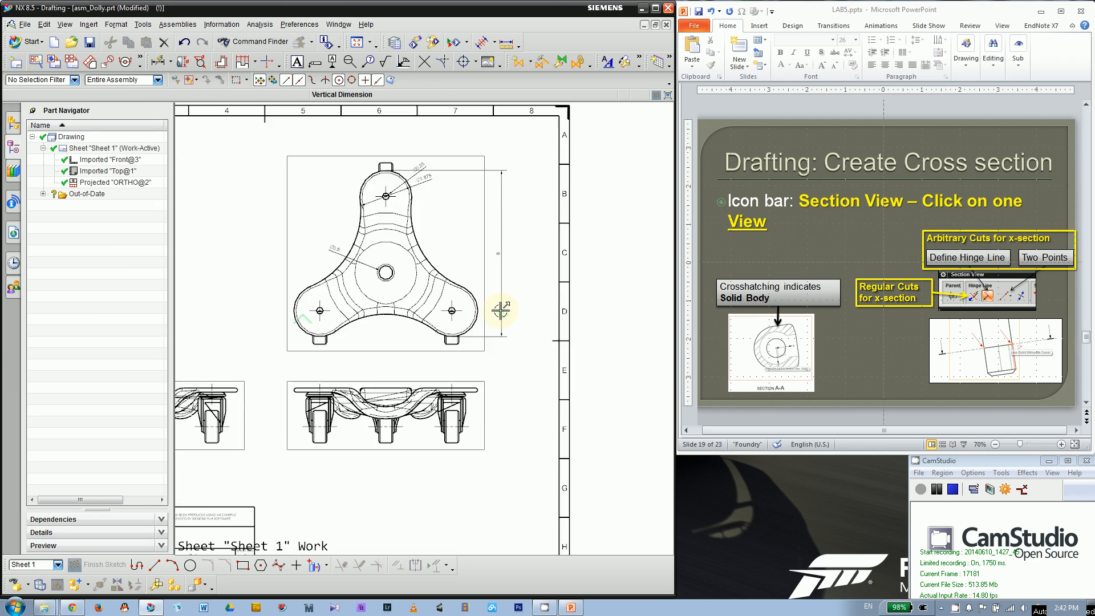
{"action": "scroll", "coordinate": [393, 176], "scroll_direction": "up", "scroll_amount": 2}
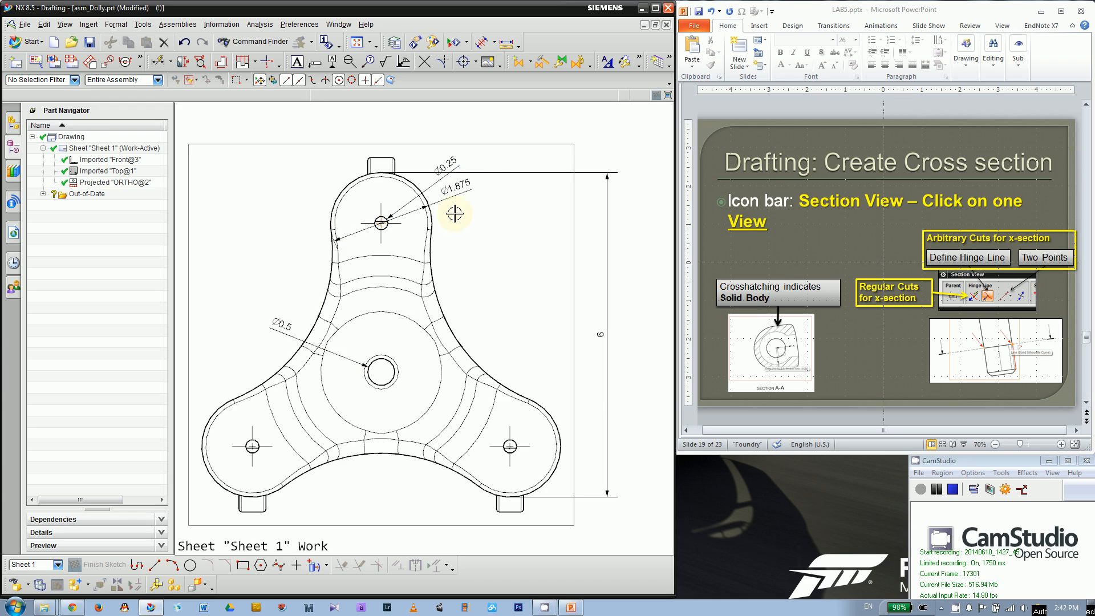
{"action": "left_click_drag", "start_coordinate": [453, 159], "coordinate": [500, 198]}
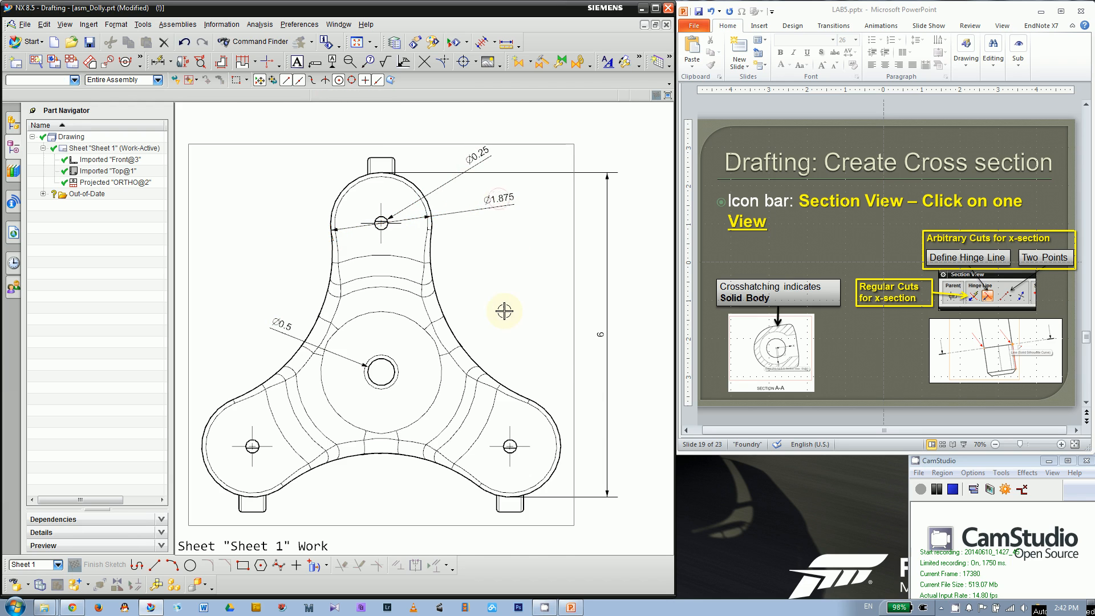
{"action": "scroll", "coordinate": [504, 310], "scroll_direction": "down", "scroll_amount": 1}
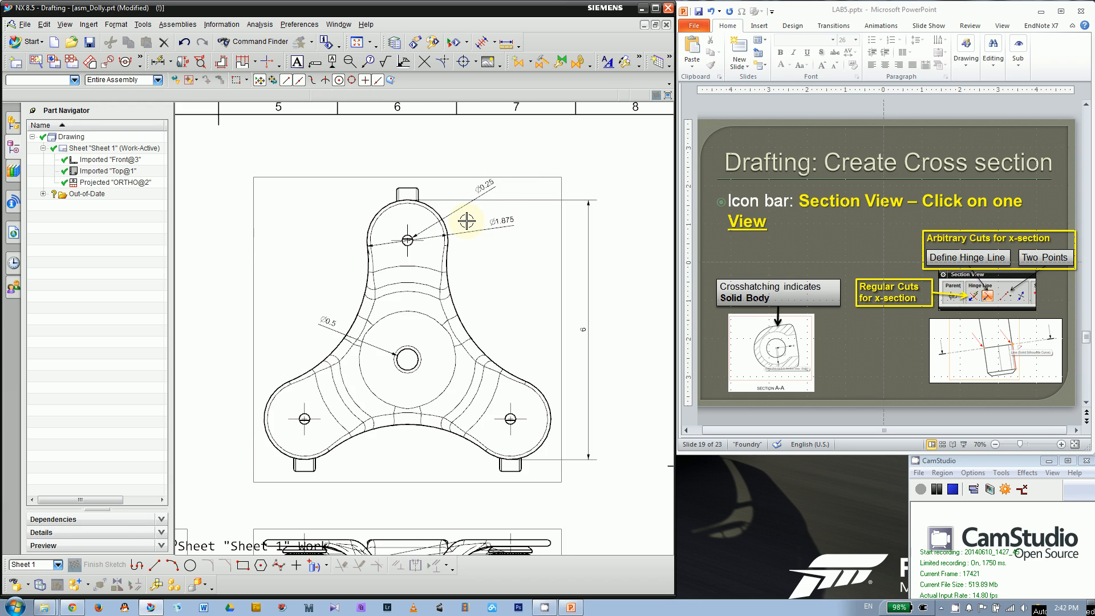
Step: Examine the overall height and wheel diameter dimensions in the front view against the rest of the sheet
{"action": "scroll", "coordinate": [378, 349], "scroll_direction": "down", "scroll_amount": 3}
{"action": "scroll", "coordinate": [269, 408], "scroll_direction": "up", "scroll_amount": 5}
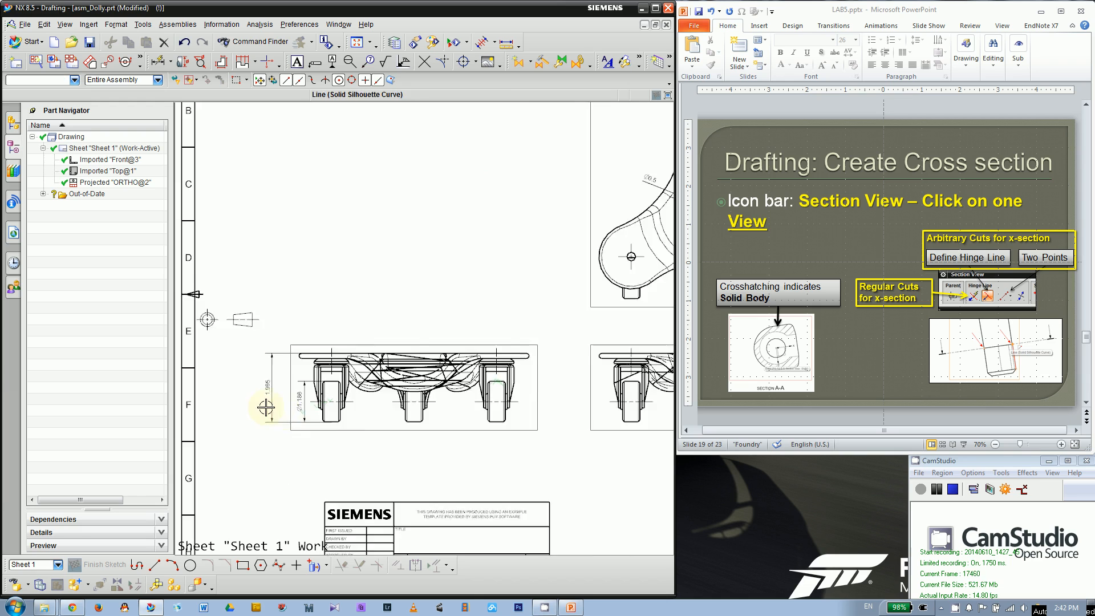
{"action": "scroll", "coordinate": [342, 418], "scroll_direction": "up", "scroll_amount": 3}
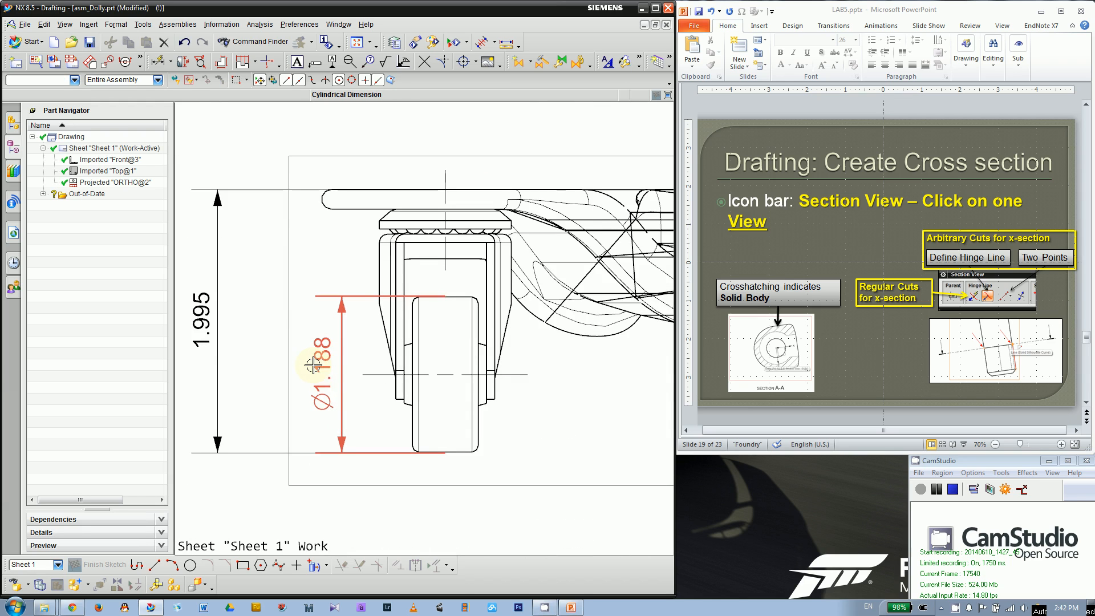
{"action": "scroll", "coordinate": [318, 349], "scroll_direction": "down", "scroll_amount": 2}
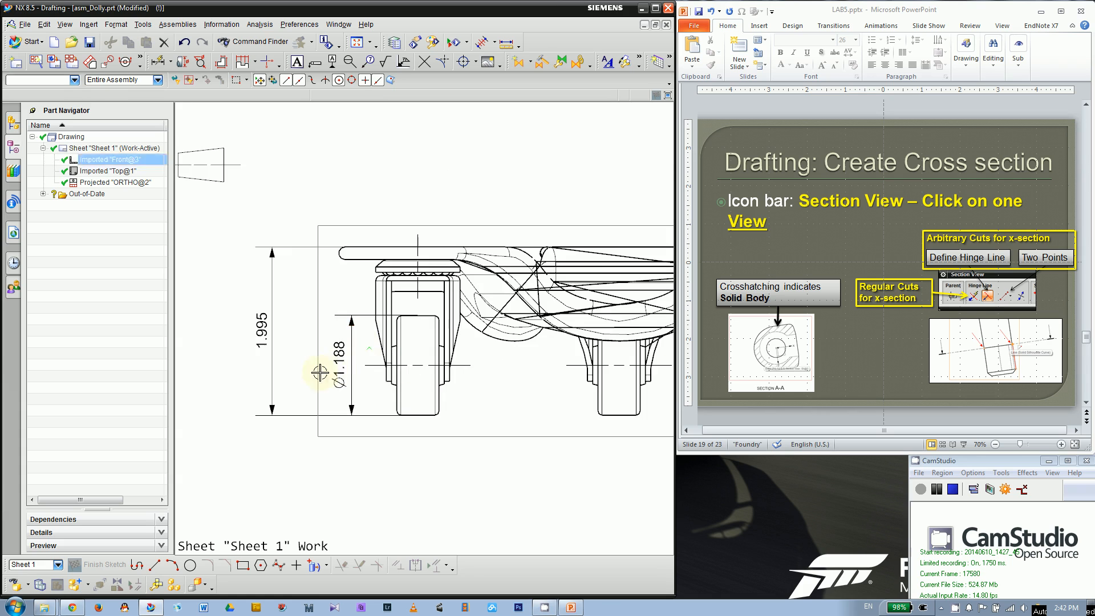
{"action": "scroll", "coordinate": [303, 355], "scroll_direction": "down", "scroll_amount": 4}
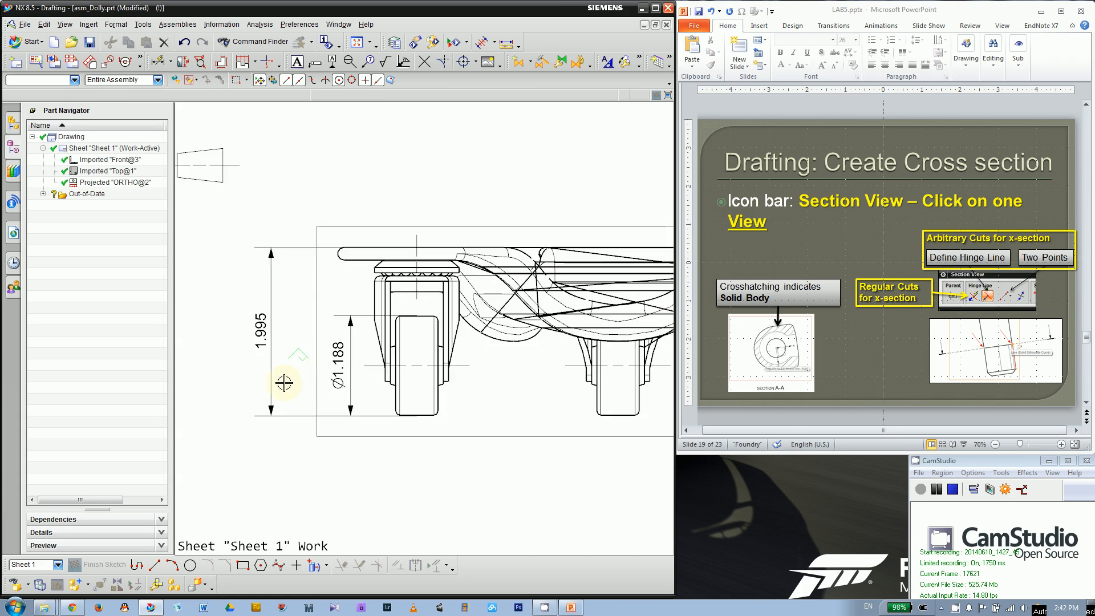
{"action": "scroll", "coordinate": [313, 349], "scroll_direction": "down", "scroll_amount": 2}
{"action": "scroll", "coordinate": [403, 289], "scroll_direction": "down", "scroll_amount": 1}
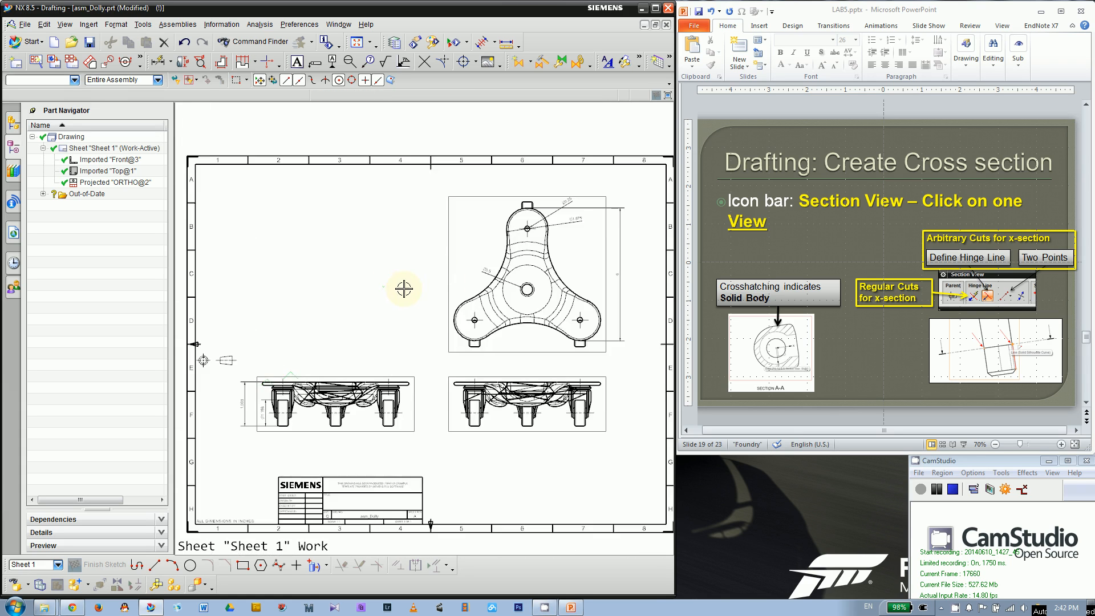
Step: Open the annotation preferences and check the lettering and units settings against the top view's dimension text
{"action": "scroll", "coordinate": [566, 234], "scroll_direction": "up", "scroll_amount": 3}
{"action": "left_click", "coordinate": [307, 25]}
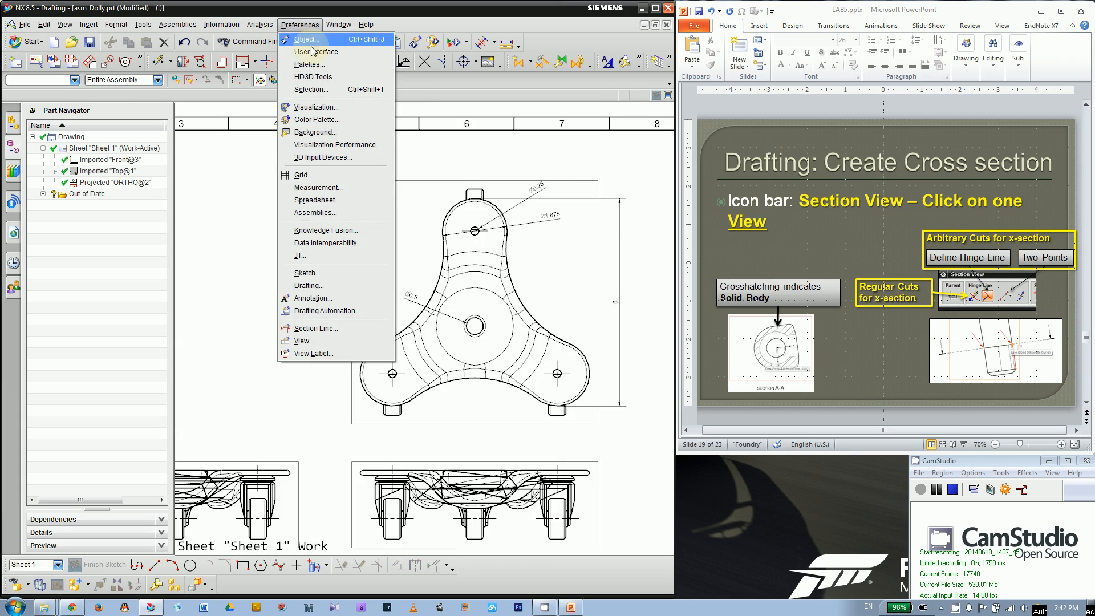
{"action": "left_click", "coordinate": [301, 303]}
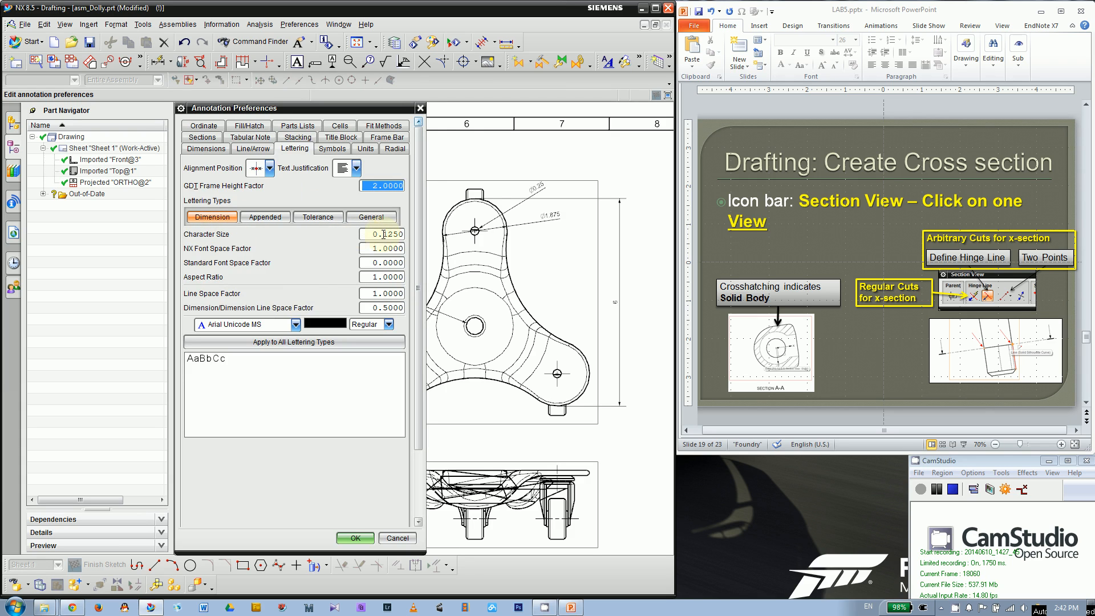
{"action": "scroll", "coordinate": [552, 218], "scroll_direction": "up", "scroll_amount": 3}
{"action": "scroll", "coordinate": [559, 206], "scroll_direction": "down", "scroll_amount": 1}
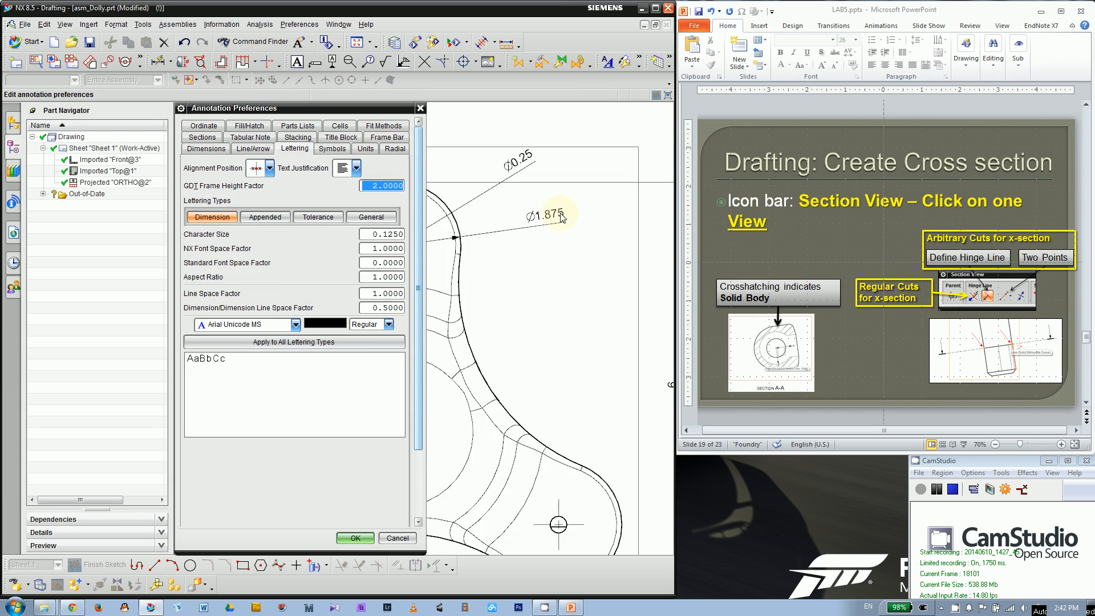
{"action": "scroll", "coordinate": [559, 216], "scroll_direction": "down", "scroll_amount": 1}
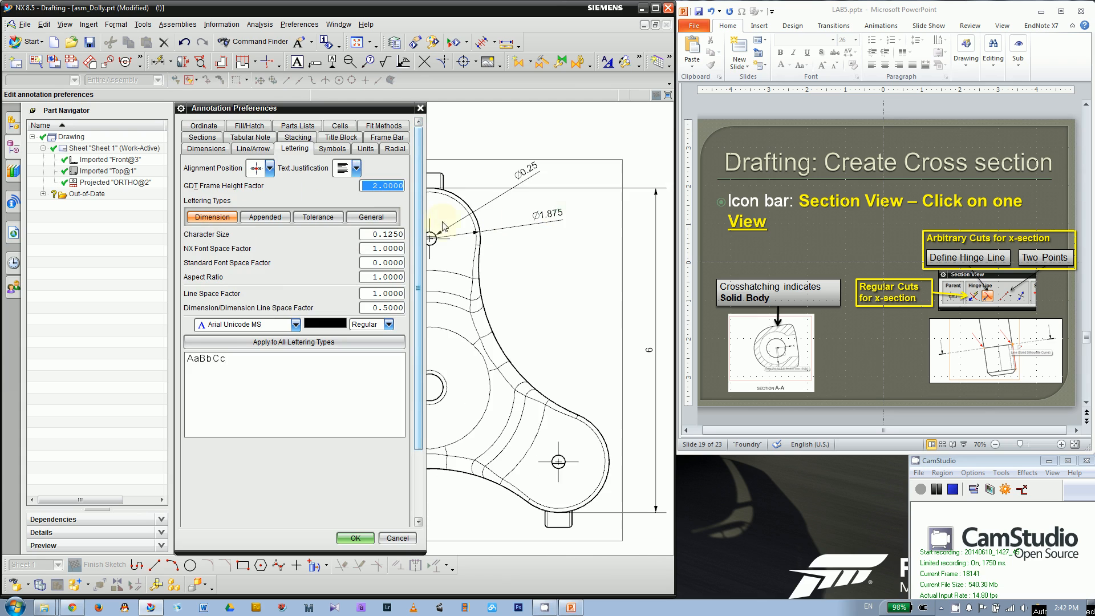
{"action": "left_click", "coordinate": [365, 150]}
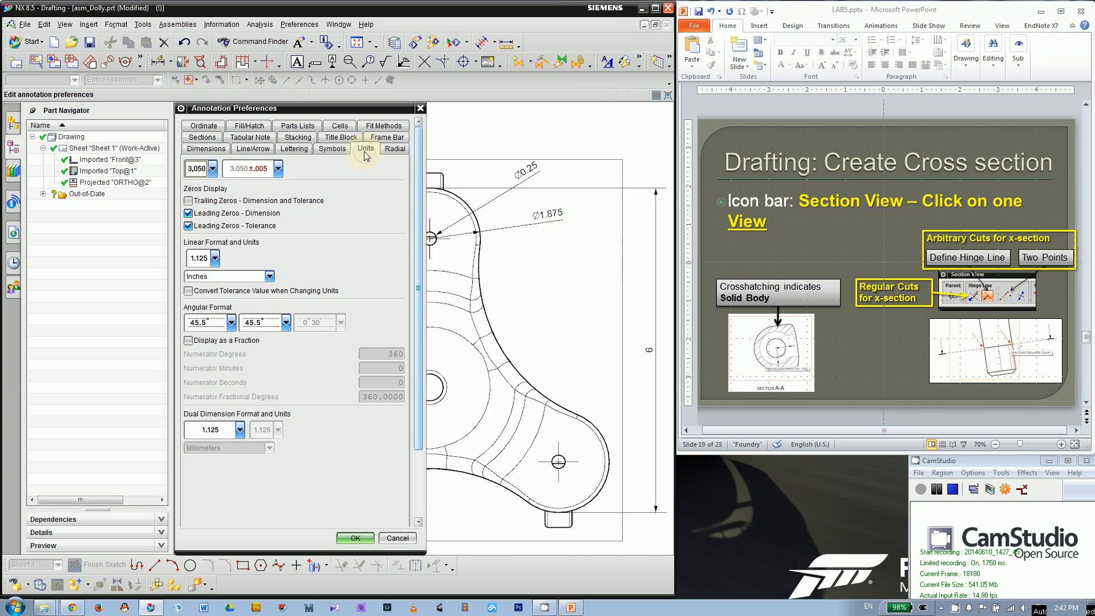
{"action": "scroll", "coordinate": [603, 253], "scroll_direction": "down", "scroll_amount": 2}
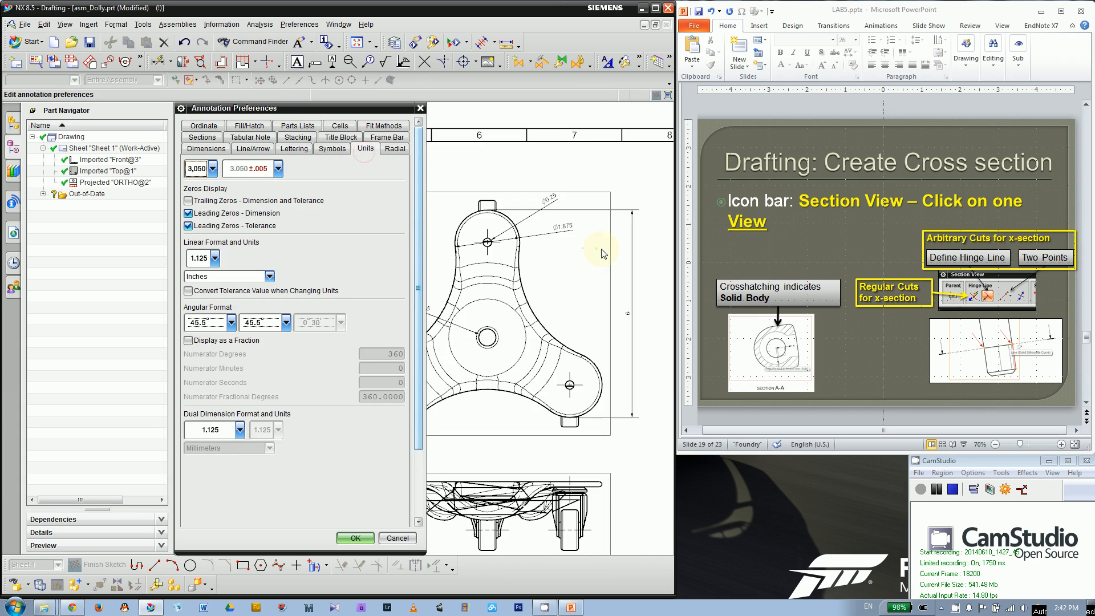
Step: Review the available linear formats and decimal point characters for dimensions, comparing them with the Ø1.875 dimension
{"action": "left_click", "coordinate": [215, 258]}
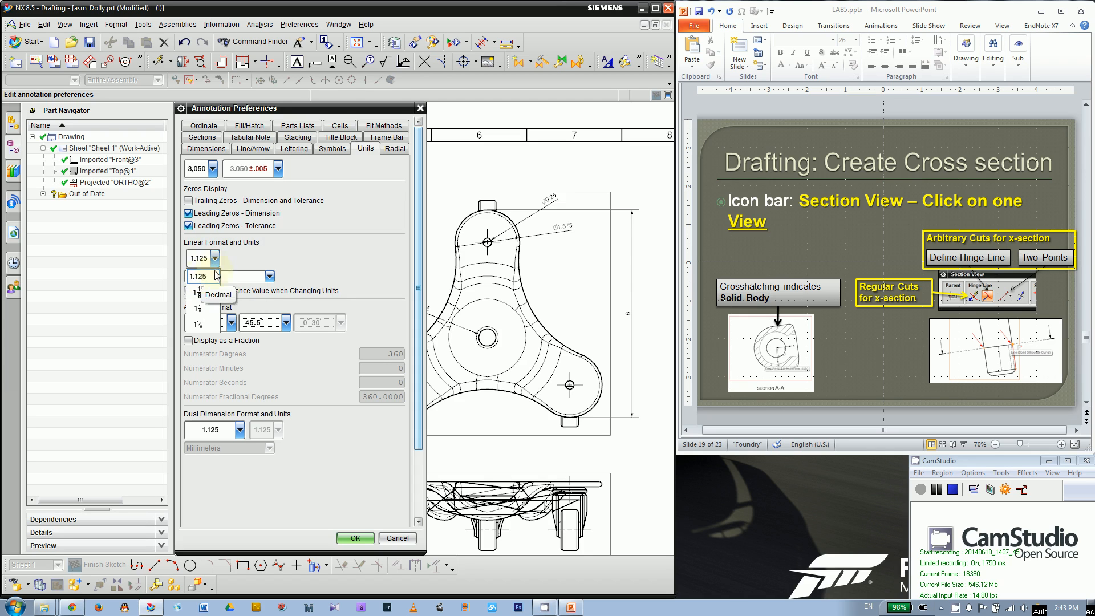
{"action": "left_click", "coordinate": [350, 248]}
{"action": "left_click", "coordinate": [212, 169]}
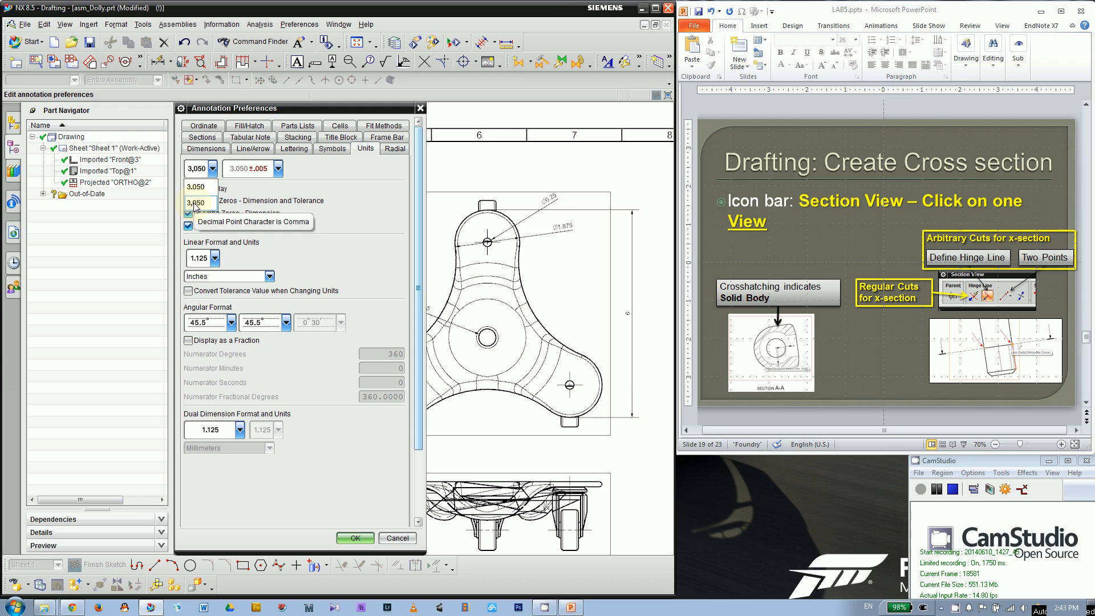
{"action": "left_click", "coordinate": [460, 172]}
{"action": "scroll", "coordinate": [561, 230], "scroll_direction": "down", "scroll_amount": 8}
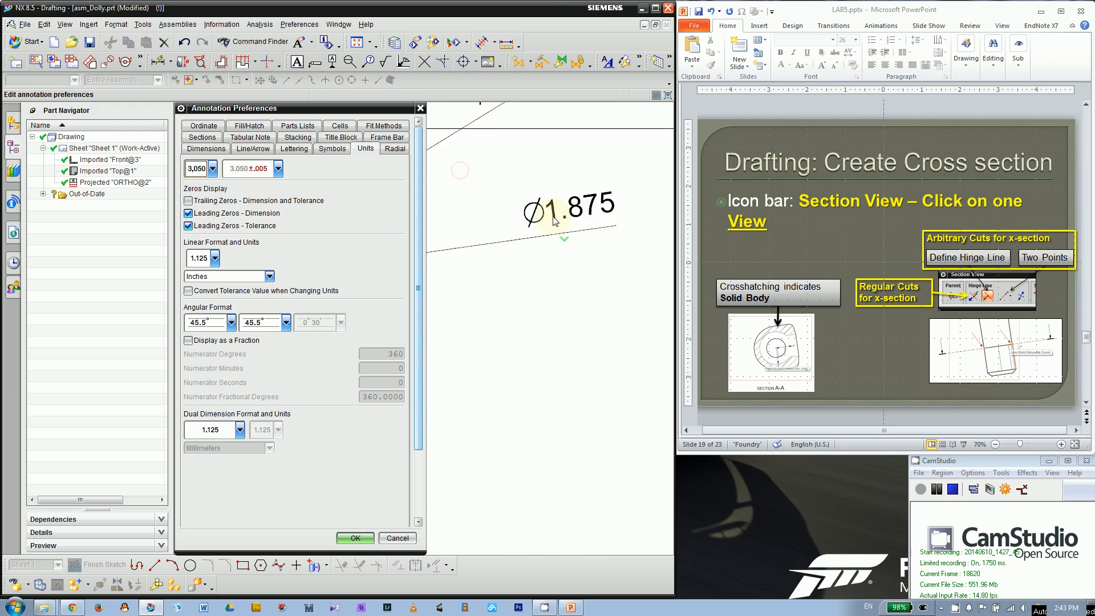
{"action": "scroll", "coordinate": [556, 216], "scroll_direction": "up", "scroll_amount": 5}
{"action": "left_click", "coordinate": [213, 169]}
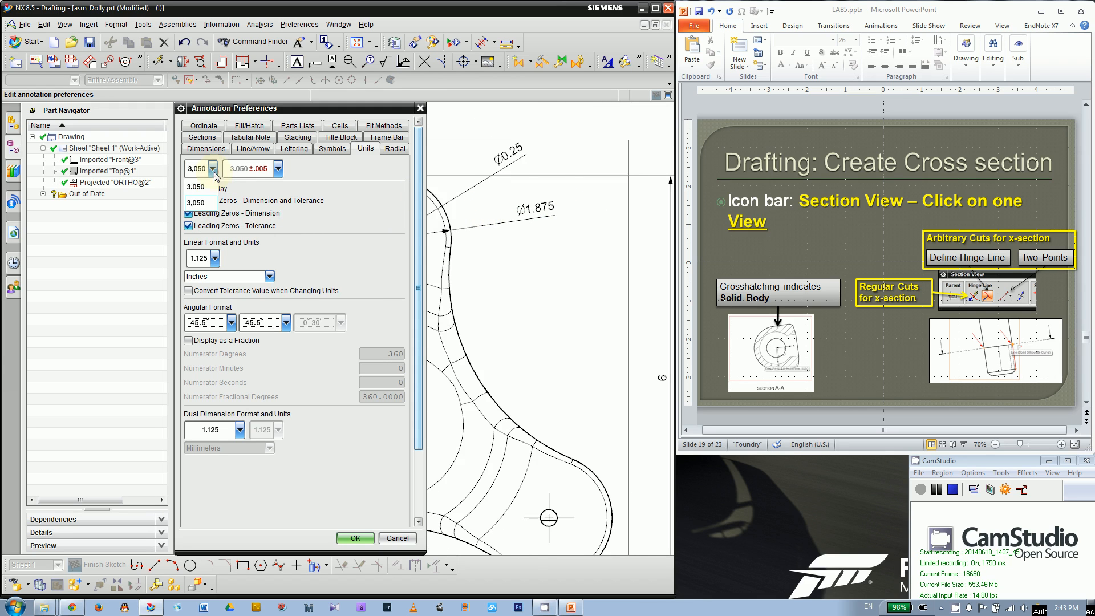
{"action": "left_click", "coordinate": [354, 193]}
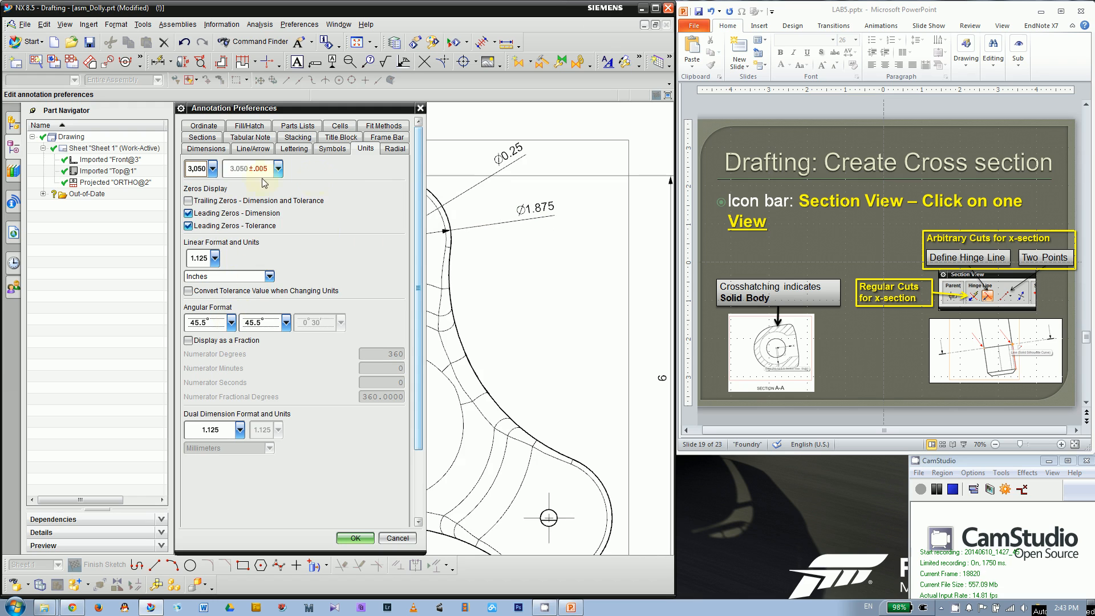
Step: Set the annotation preferences to the stacked fraction linear format (1 1/8) with a precision of 1/64 inch
{"action": "left_click", "coordinate": [215, 258]}
{"action": "left_click", "coordinate": [206, 294]}
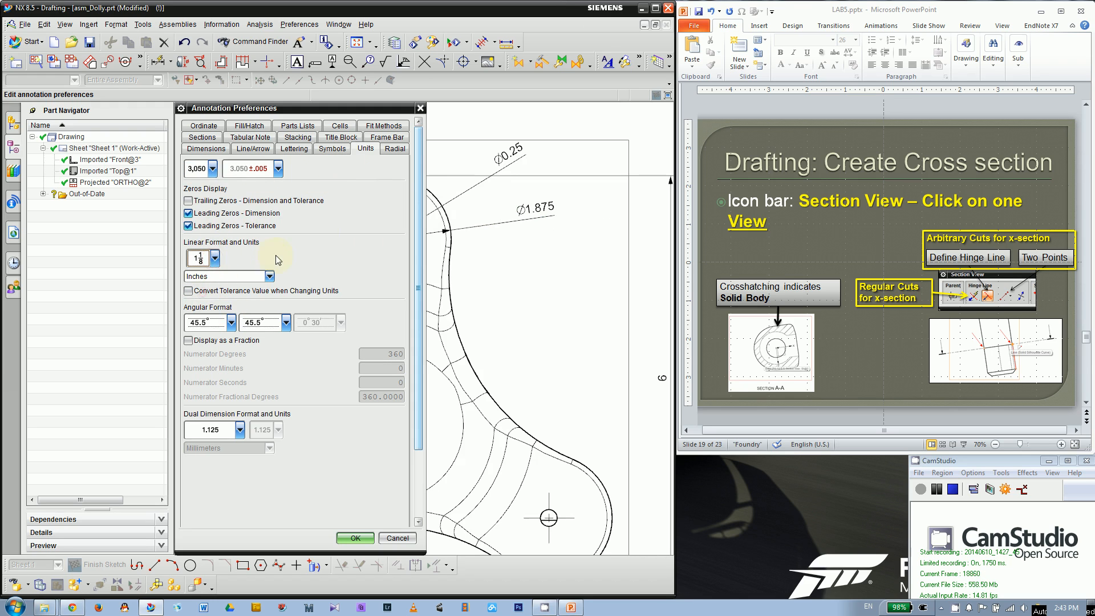
{"action": "left_click", "coordinate": [212, 150]}
{"action": "left_click", "coordinate": [359, 150]}
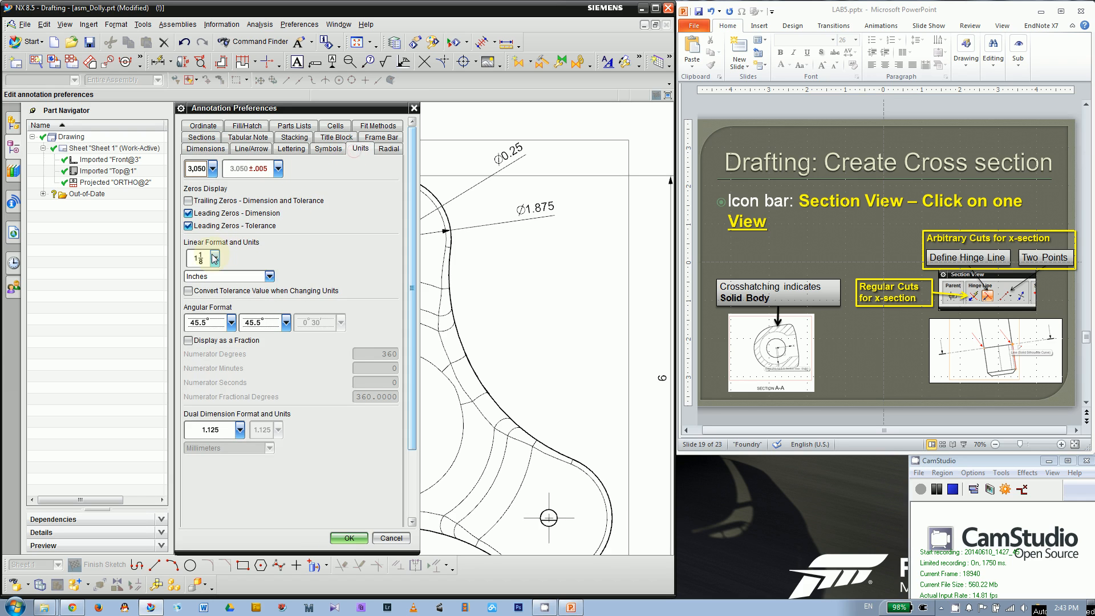
{"action": "left_click", "coordinate": [244, 149]}
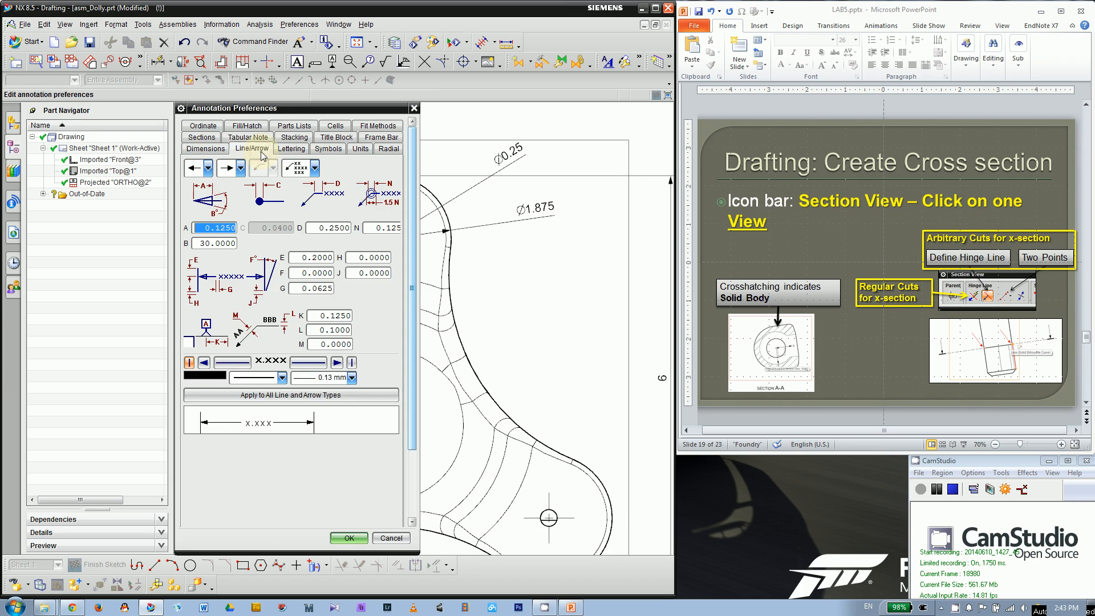
{"action": "left_click", "coordinate": [207, 148]}
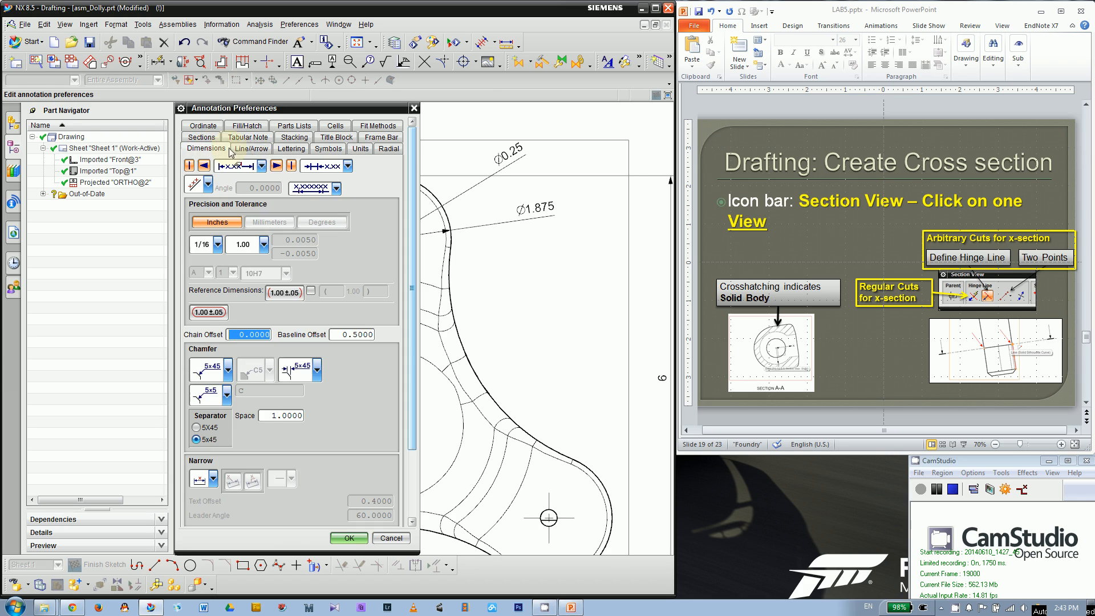
{"action": "left_click", "coordinate": [217, 249]}
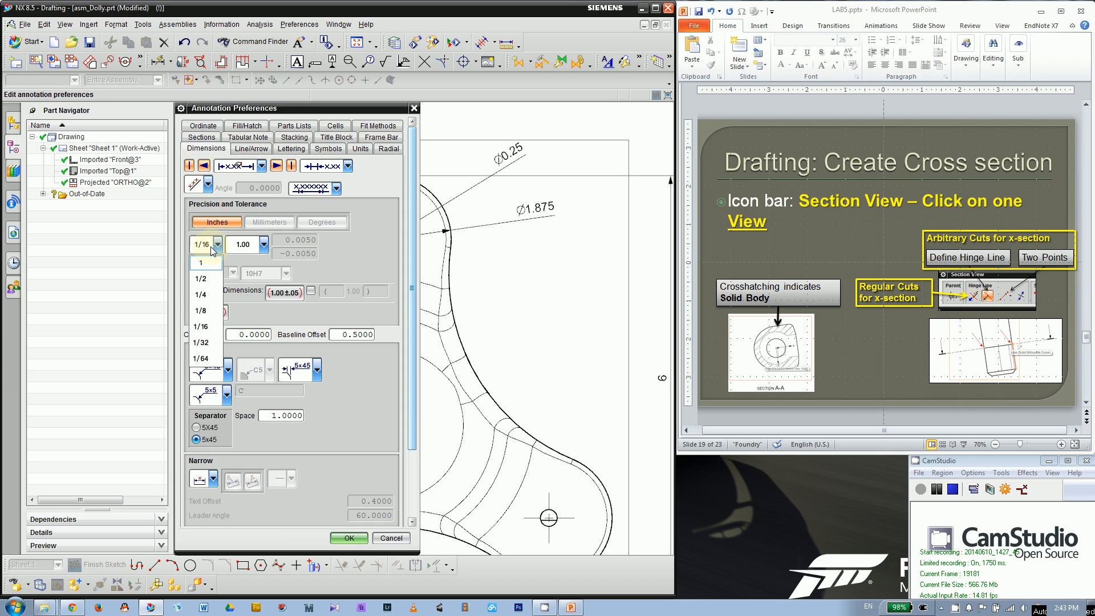
{"action": "left_click", "coordinate": [206, 360]}
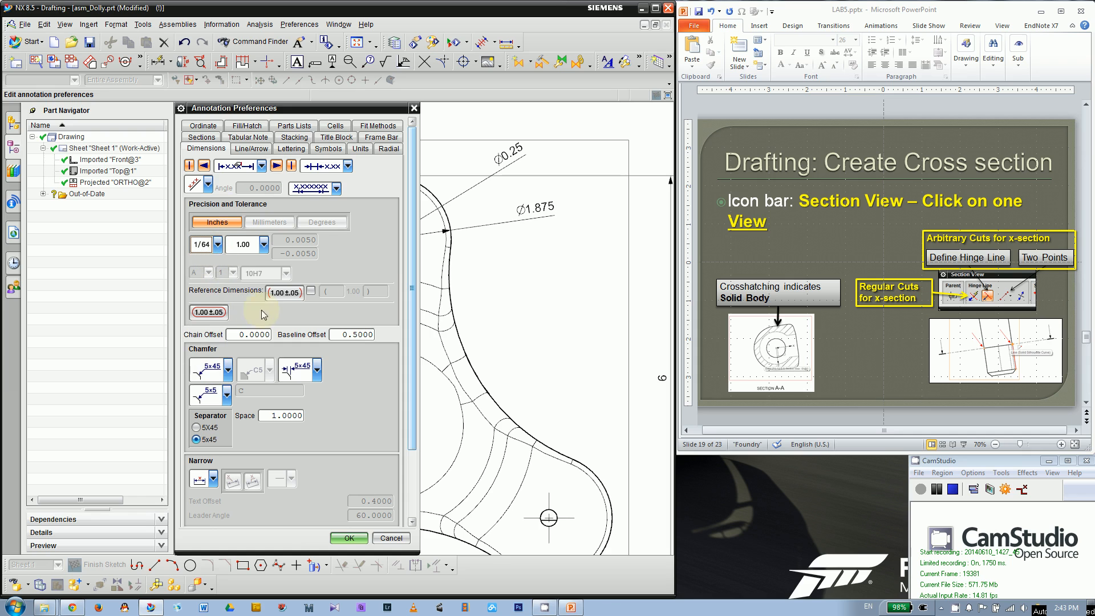
{"action": "left_click", "coordinate": [349, 537]}
Step: Add an inferred diameter dimension to the upper arm's rounded end in the top view, placed just below the Ø1.875 dimension
{"action": "scroll", "coordinate": [542, 215], "scroll_direction": "down", "scroll_amount": 2}
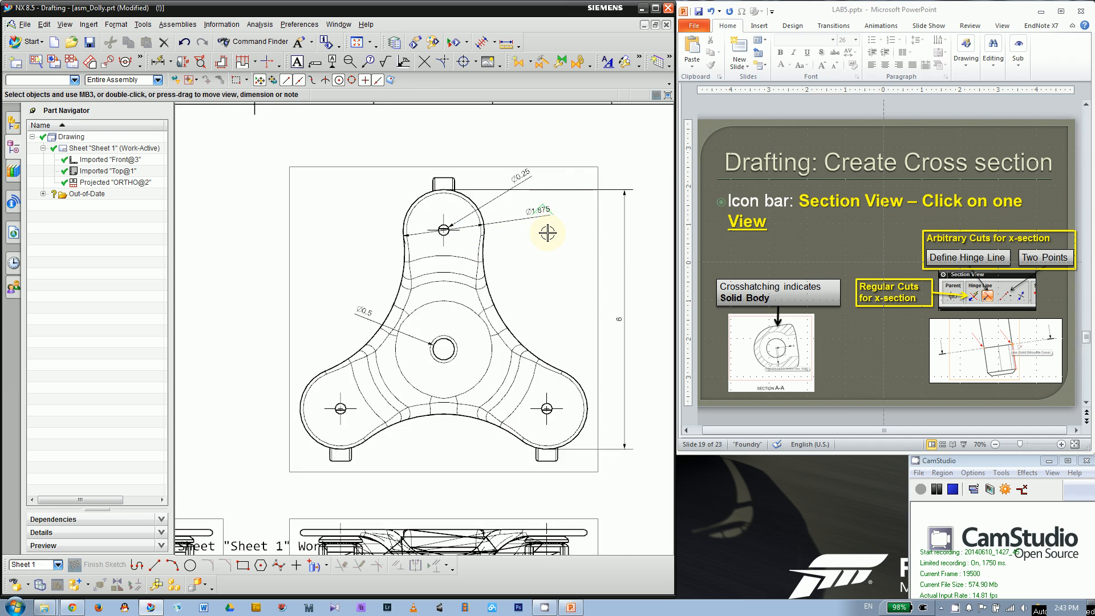
{"action": "scroll", "coordinate": [548, 232], "scroll_direction": "down", "scroll_amount": 3}
{"action": "scroll", "coordinate": [530, 242], "scroll_direction": "up", "scroll_amount": 4}
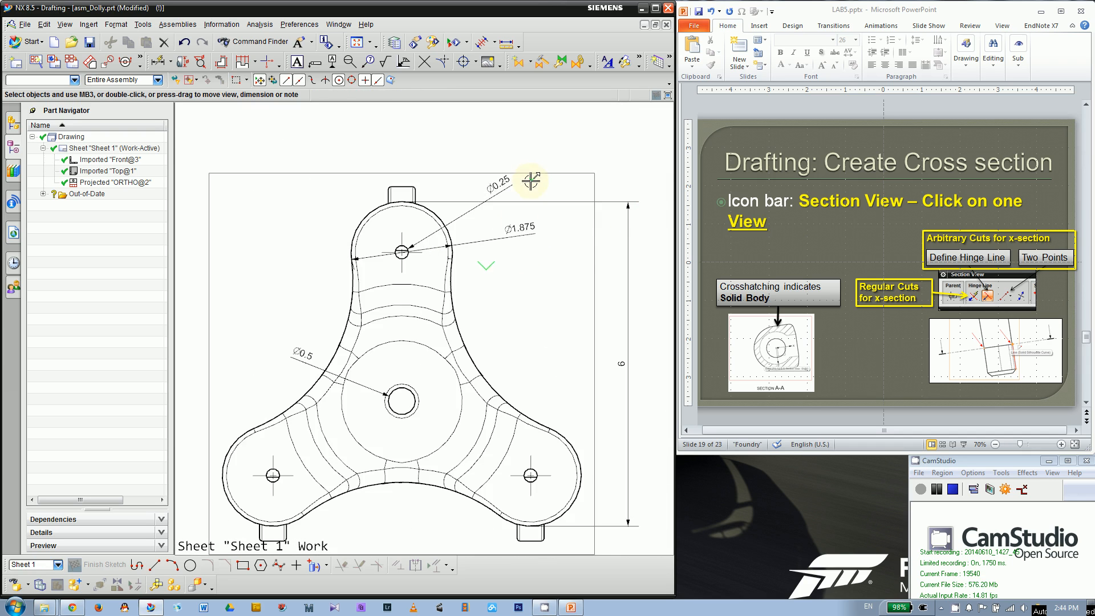
{"action": "scroll", "coordinate": [519, 231], "scroll_direction": "up", "scroll_amount": 2}
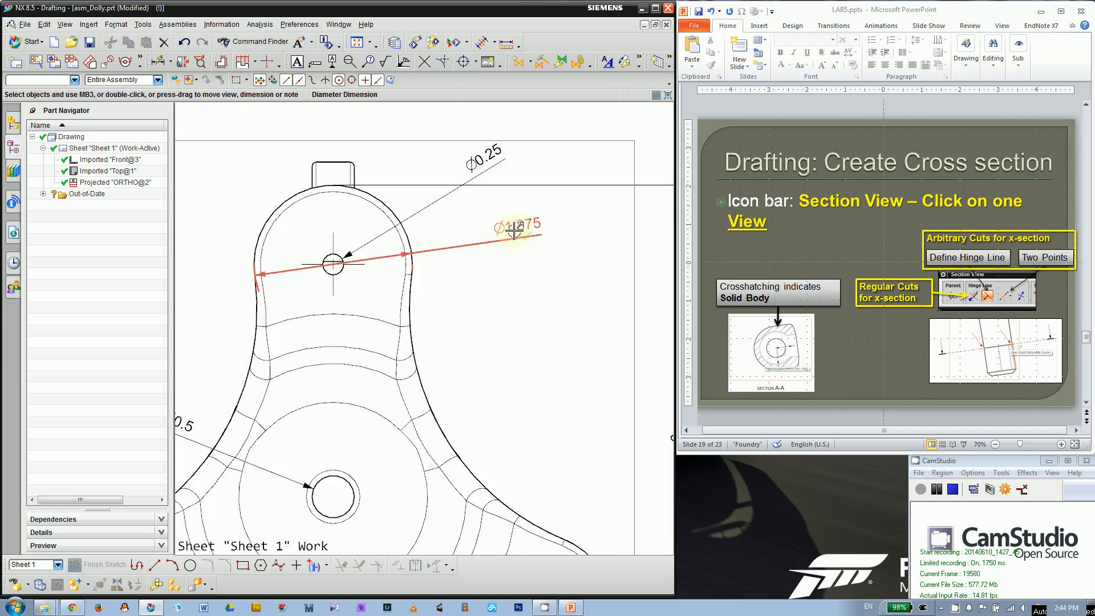
{"action": "scroll", "coordinate": [457, 157], "scroll_direction": "down", "scroll_amount": 2}
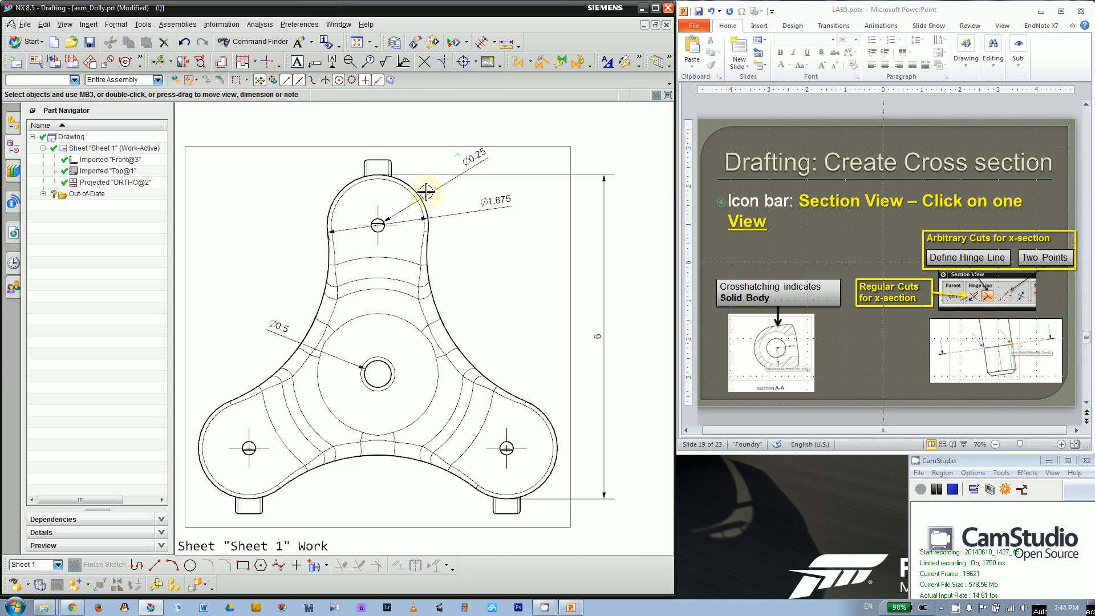
{"action": "left_click", "coordinate": [159, 61]}
{"action": "scroll", "coordinate": [359, 210], "scroll_direction": "up", "scroll_amount": 2}
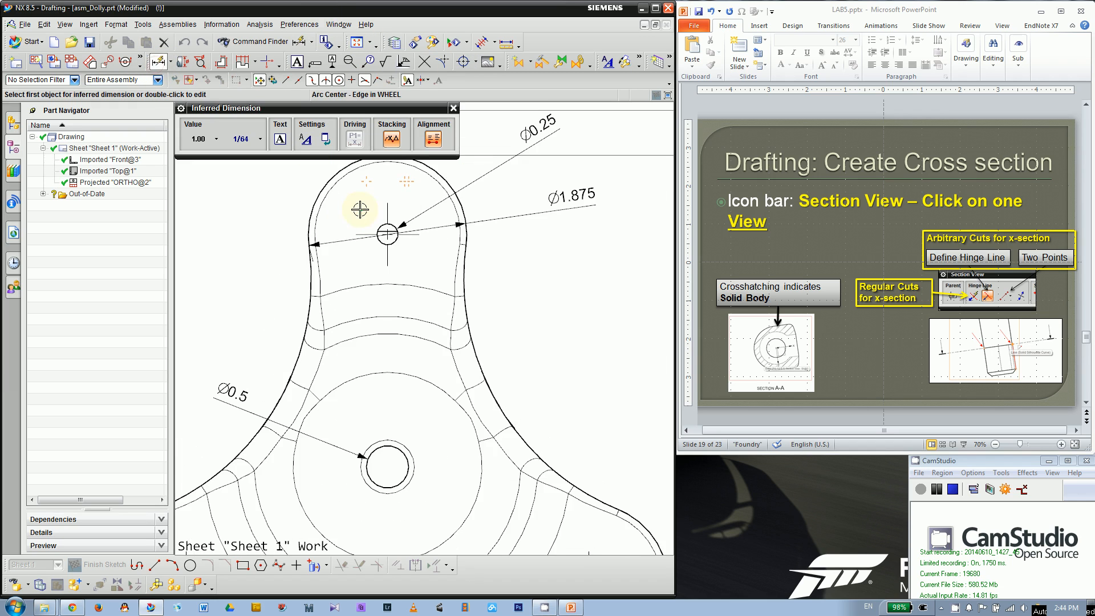
{"action": "left_click", "coordinate": [311, 218]}
{"action": "left_click", "coordinate": [579, 239]}
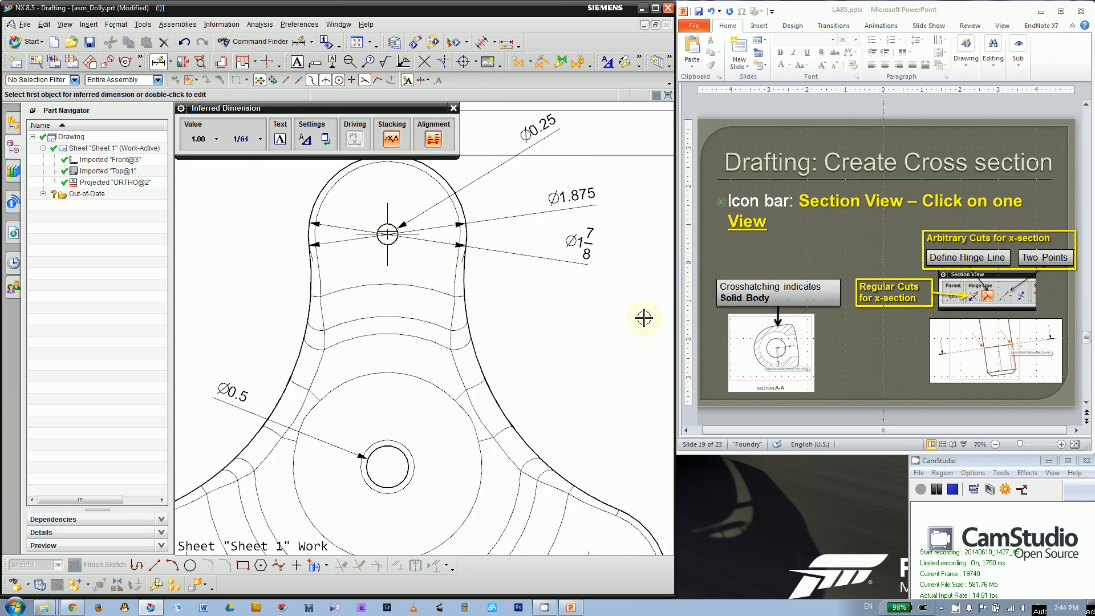
{"action": "scroll", "coordinate": [644, 251], "scroll_direction": "up", "scroll_amount": 1}
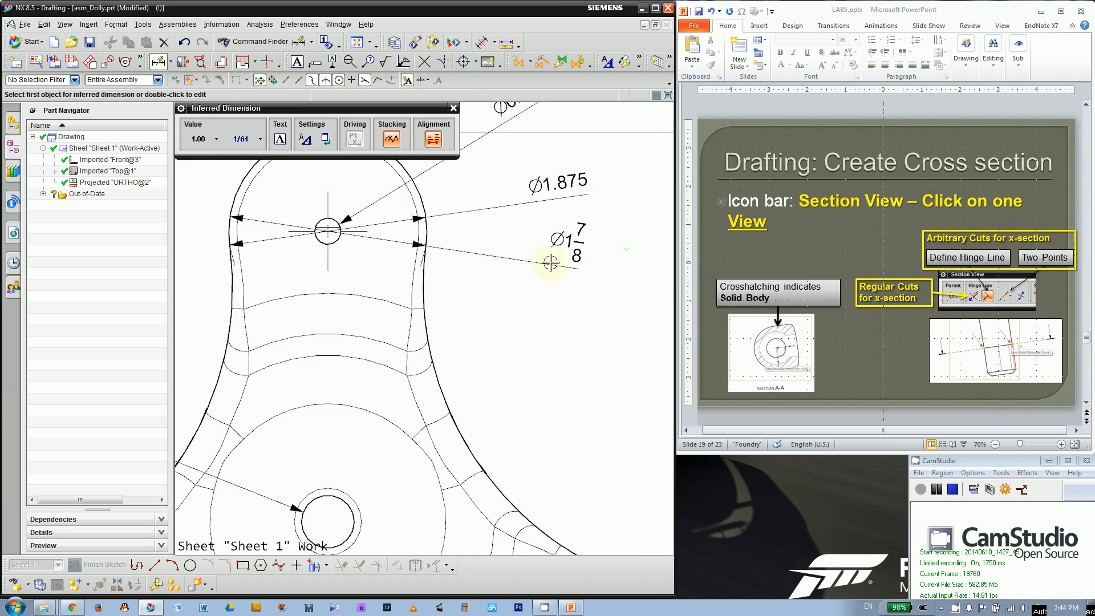
{"action": "left_click", "coordinate": [453, 108]}
Step: Change the upper arm's Ø1.875 dimension to the stacked fraction linear format (1 1/8) with a precision of 1/64 inch
{"action": "scroll", "coordinate": [520, 260], "scroll_direction": "down", "scroll_amount": 2}
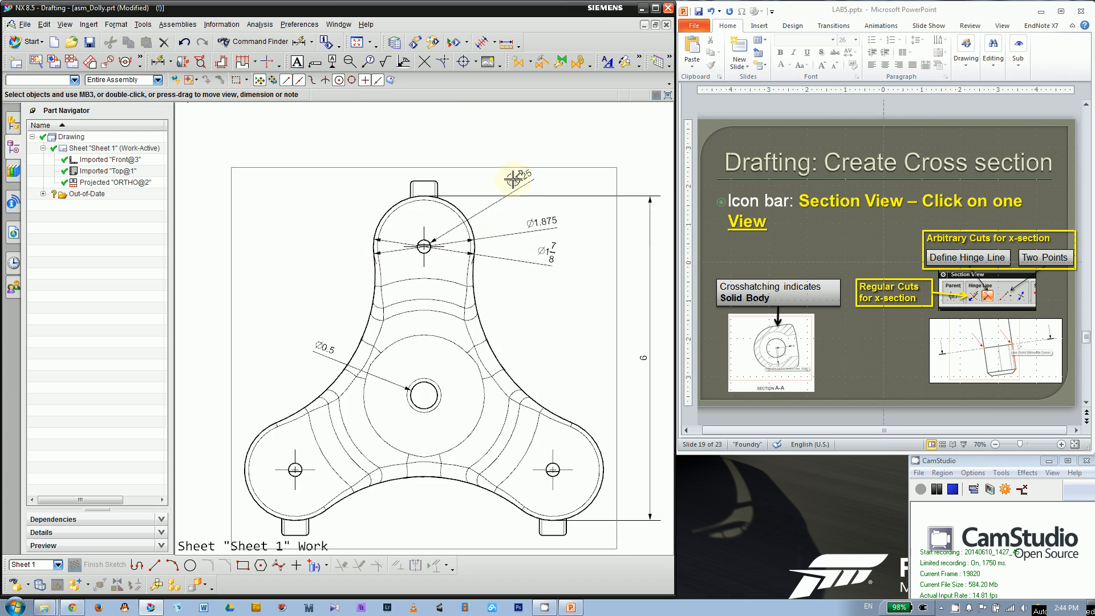
{"action": "left_click", "coordinate": [546, 226]}
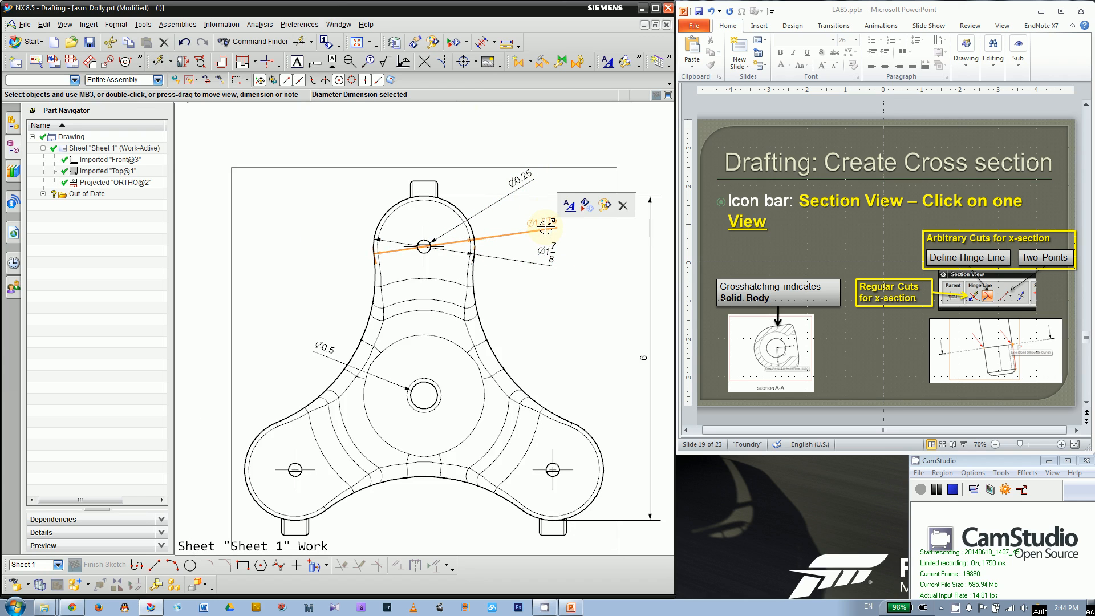
{"action": "left_click", "coordinate": [567, 208]}
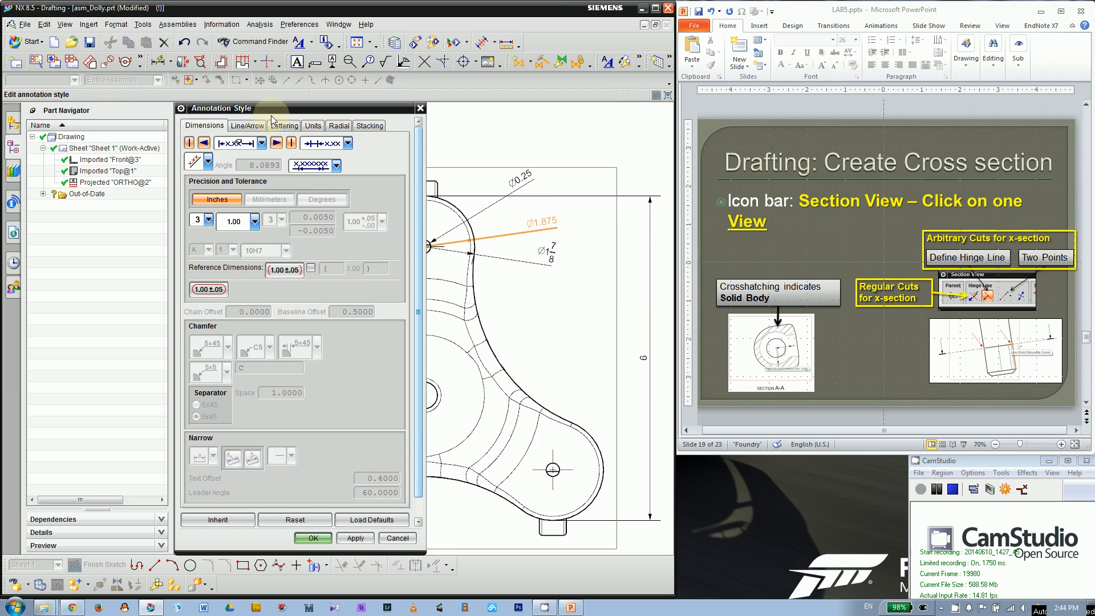
{"action": "left_click", "coordinate": [313, 125]}
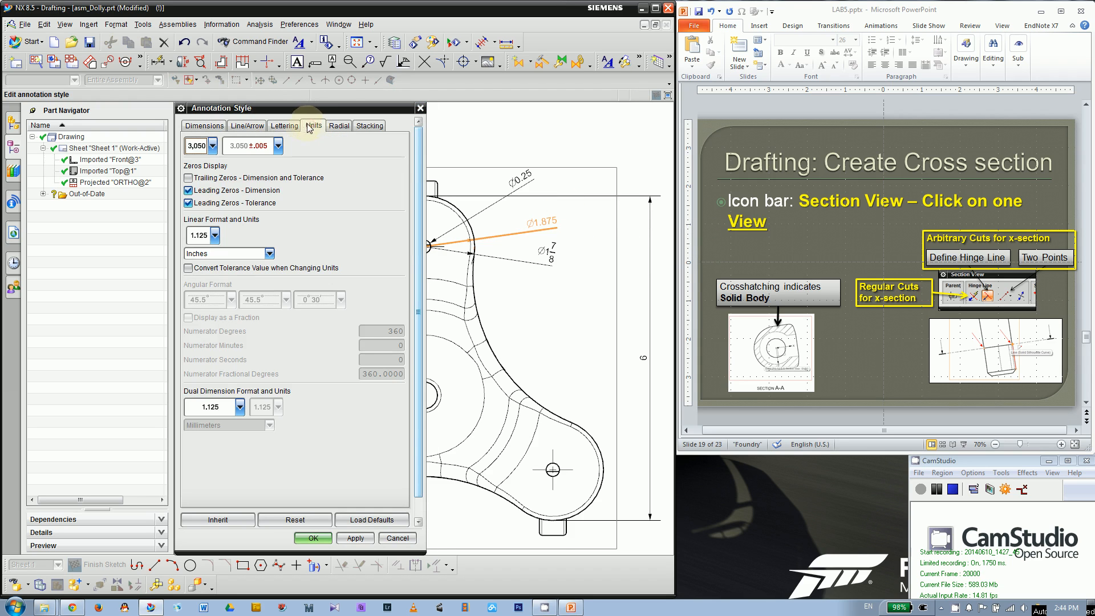
{"action": "left_click", "coordinate": [210, 236]}
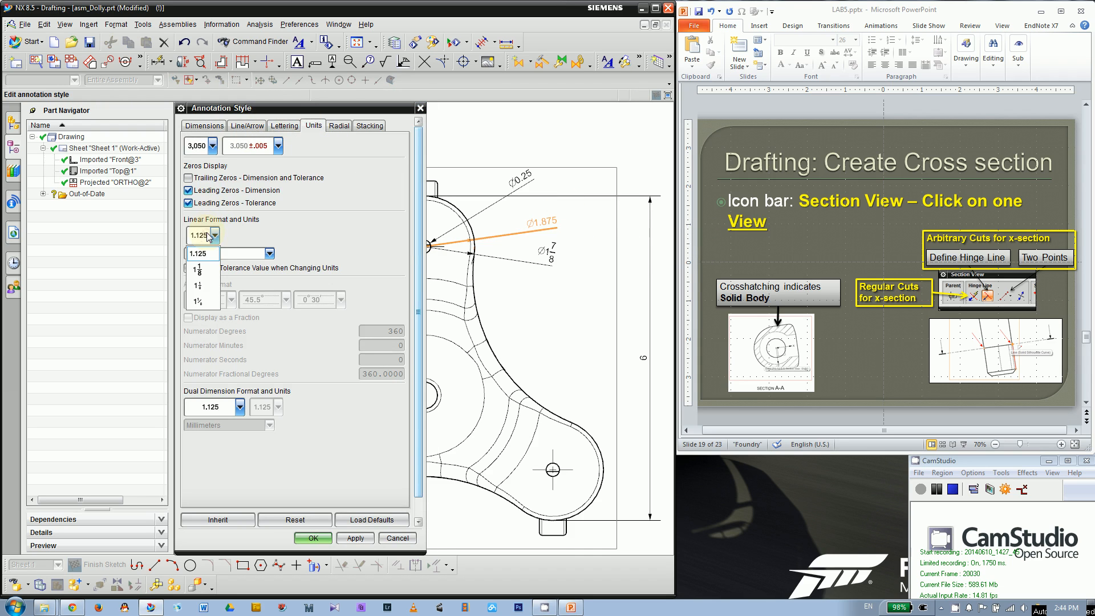
{"action": "left_click", "coordinate": [206, 271]}
{"action": "left_click", "coordinate": [205, 125]}
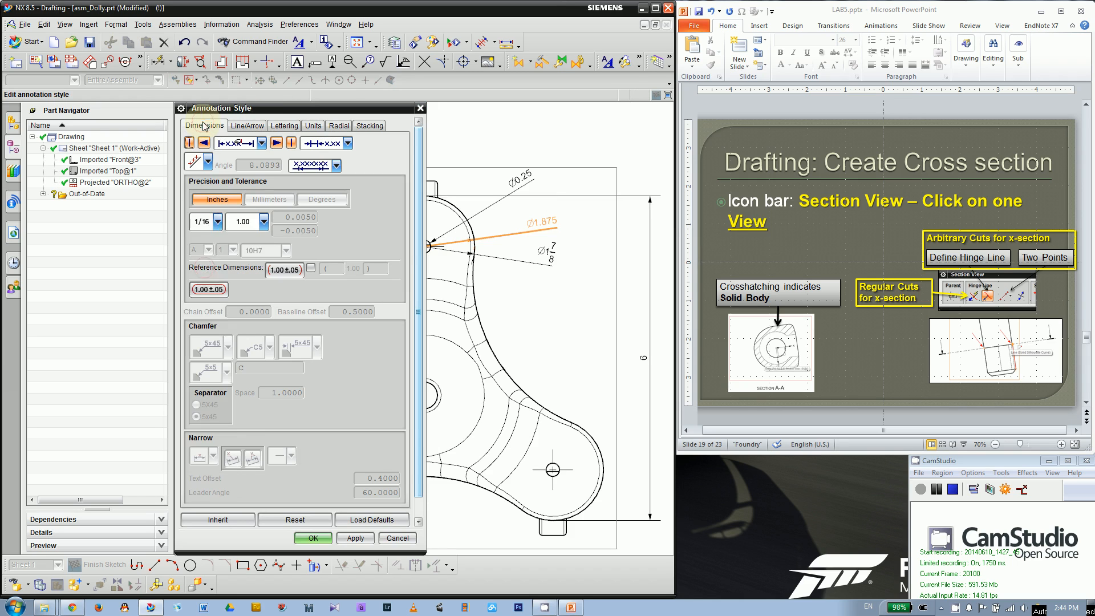
{"action": "left_click", "coordinate": [212, 222]}
{"action": "left_click", "coordinate": [204, 335]}
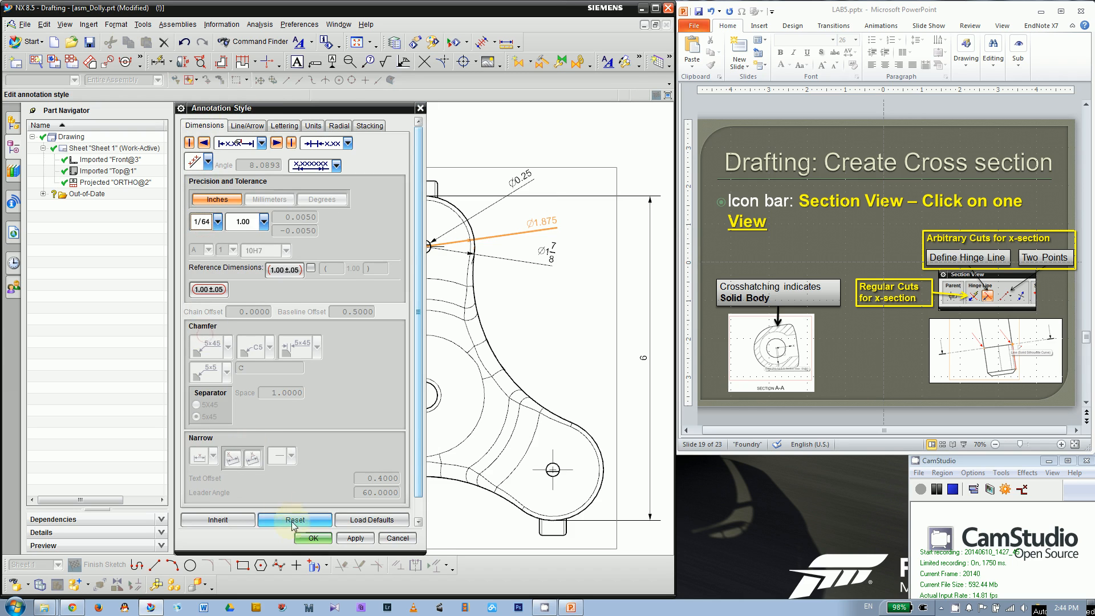
{"action": "left_click", "coordinate": [312, 536]}
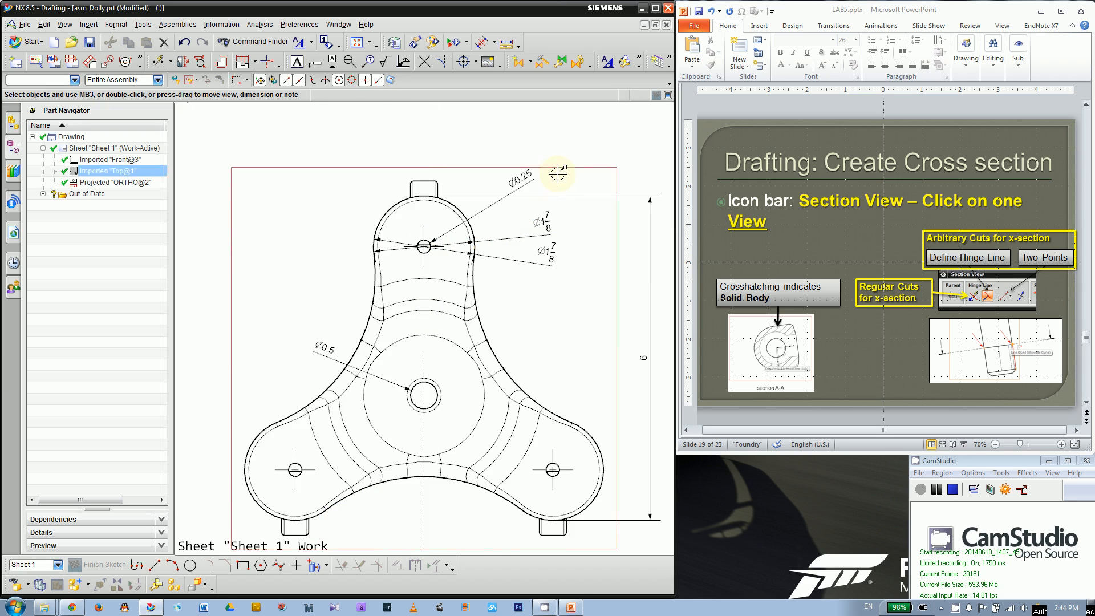
Step: Inspect the fractional diameter dimensions in the top view and check the overall layout of the sheet
{"action": "scroll", "coordinate": [559, 200], "scroll_direction": "up", "scroll_amount": 3}
{"action": "scroll", "coordinate": [584, 201], "scroll_direction": "down", "scroll_amount": 7}
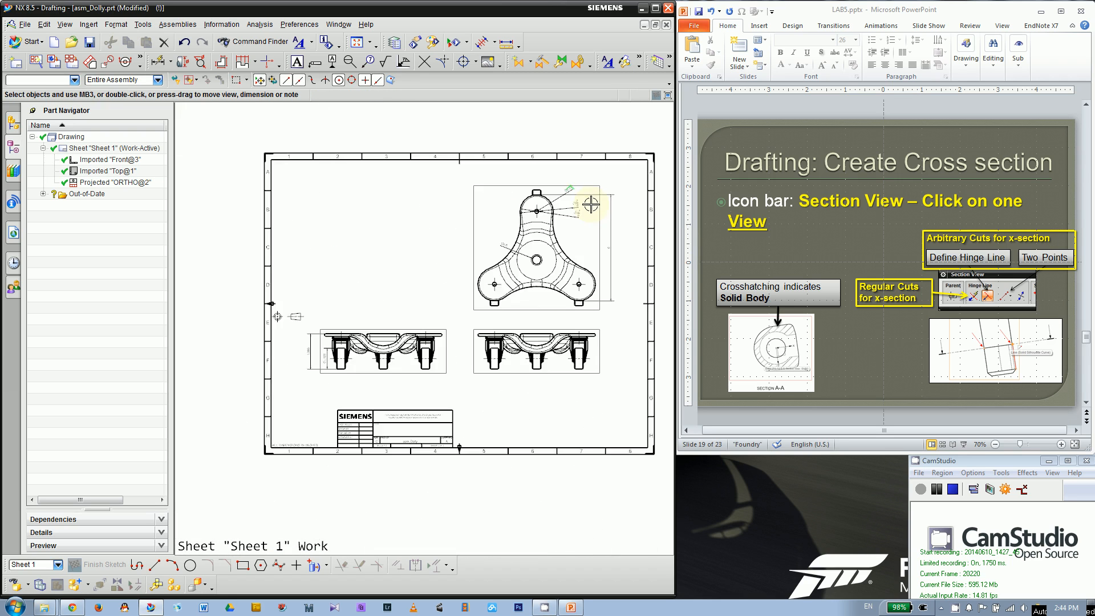
{"action": "scroll", "coordinate": [577, 214], "scroll_direction": "up", "scroll_amount": 6}
{"action": "scroll", "coordinate": [448, 361], "scroll_direction": "down", "scroll_amount": 3}
{"action": "scroll", "coordinate": [525, 244], "scroll_direction": "up", "scroll_amount": 3}
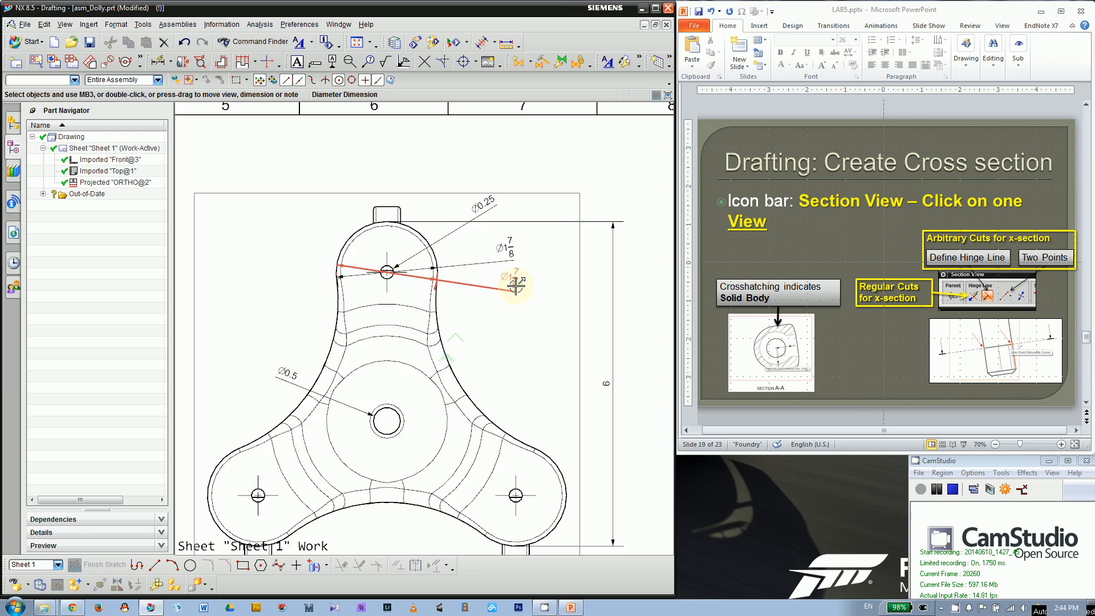
{"action": "scroll", "coordinate": [520, 186], "scroll_direction": "down", "scroll_amount": 2}
{"action": "scroll", "coordinate": [559, 181], "scroll_direction": "down", "scroll_amount": 2}
{"action": "scroll", "coordinate": [558, 188], "scroll_direction": "up", "scroll_amount": 4}
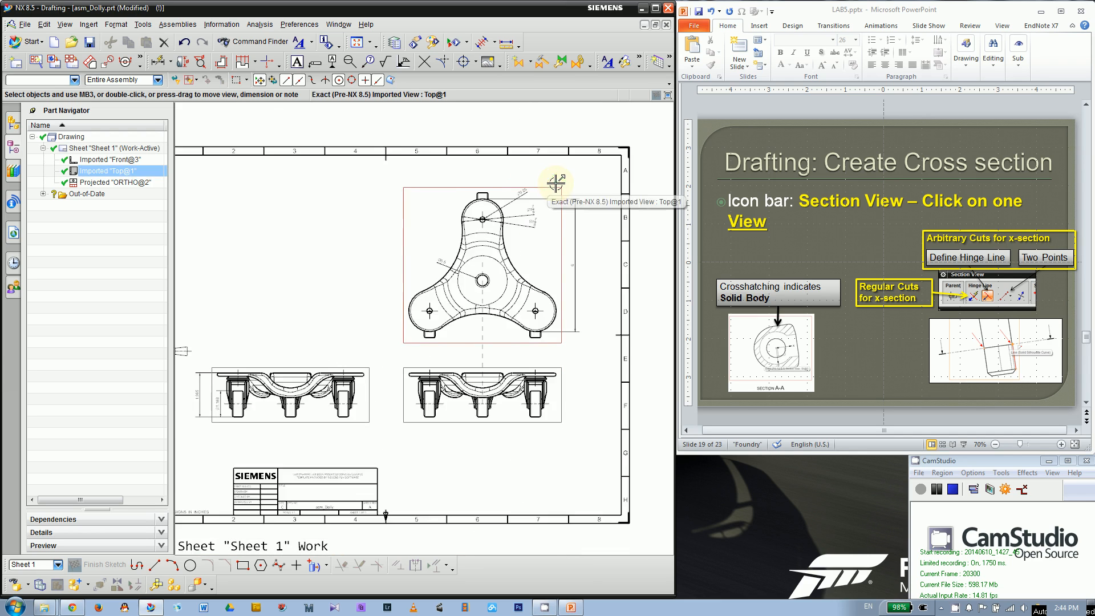
{"action": "scroll", "coordinate": [582, 208], "scroll_direction": "down", "scroll_amount": 2}
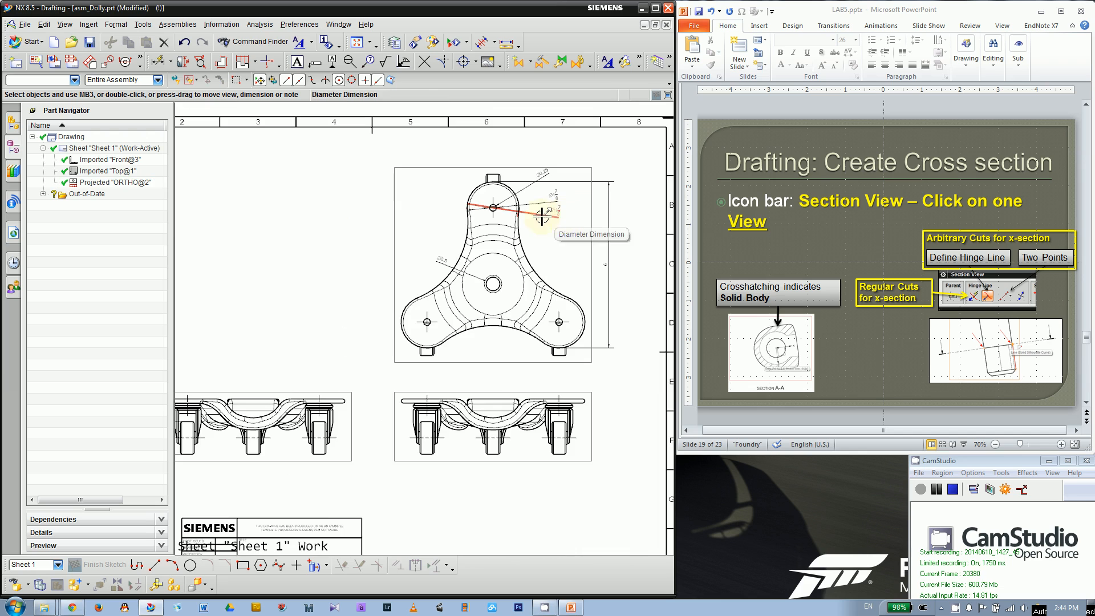
{"action": "scroll", "coordinate": [597, 246], "scroll_direction": "down", "scroll_amount": 1}
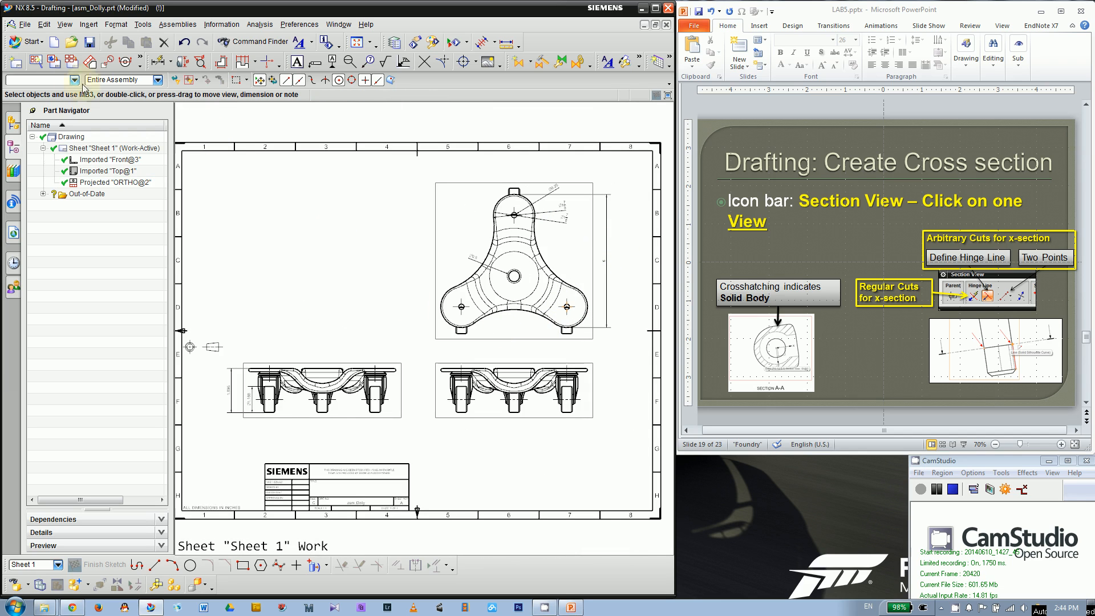
Step: Add an isometric base view of the dolly at 1:1 scale in the empty area above the dimensioned front view
{"action": "left_click", "coordinate": [54, 62]}
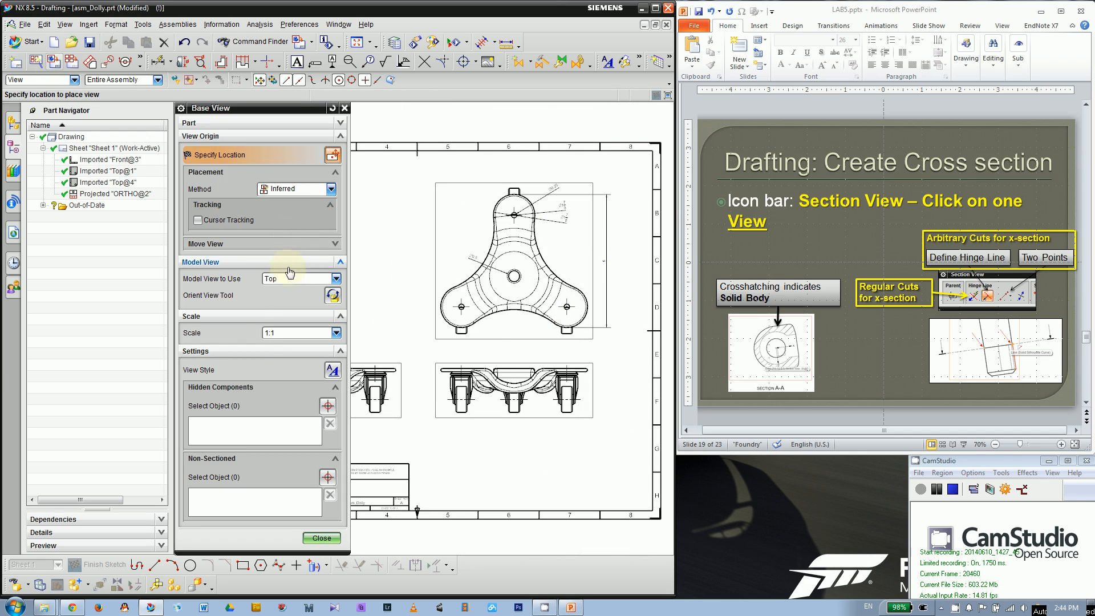
{"action": "left_click", "coordinate": [336, 279]}
{"action": "left_click", "coordinate": [297, 358]}
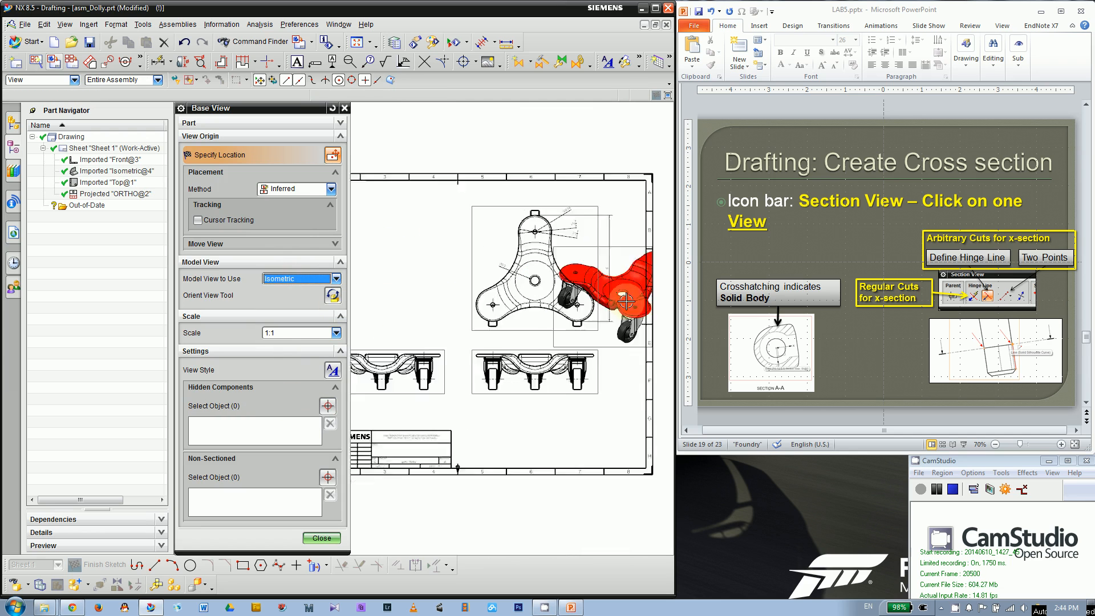
{"action": "scroll", "coordinate": [626, 301], "scroll_direction": "down", "scroll_amount": 1}
{"action": "left_click", "coordinate": [422, 274]}
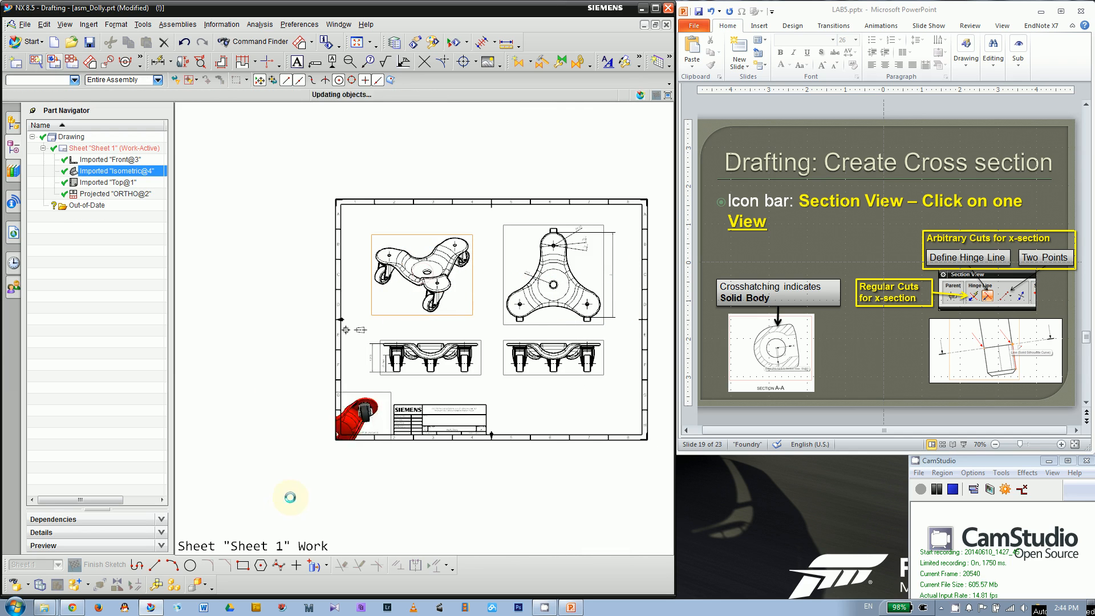
{"action": "left_click", "coordinate": [318, 359]}
Step: Examine the new isometric view of the dolly up close and its placement relative to the other views
{"action": "scroll", "coordinate": [302, 334], "scroll_direction": "up", "scroll_amount": 3}
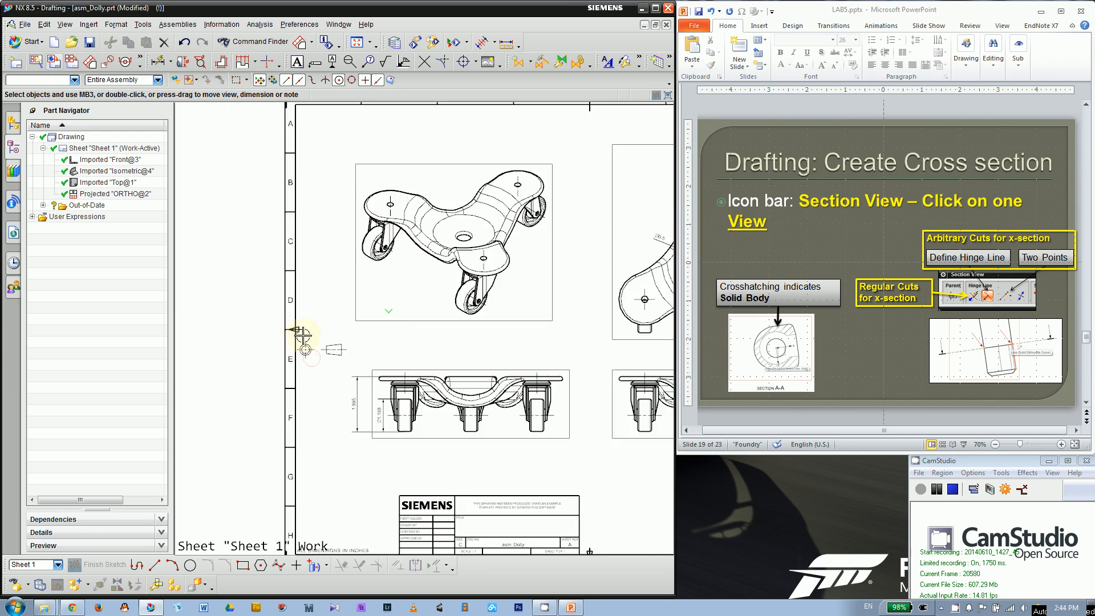
{"action": "scroll", "coordinate": [302, 335], "scroll_direction": "down", "scroll_amount": 2}
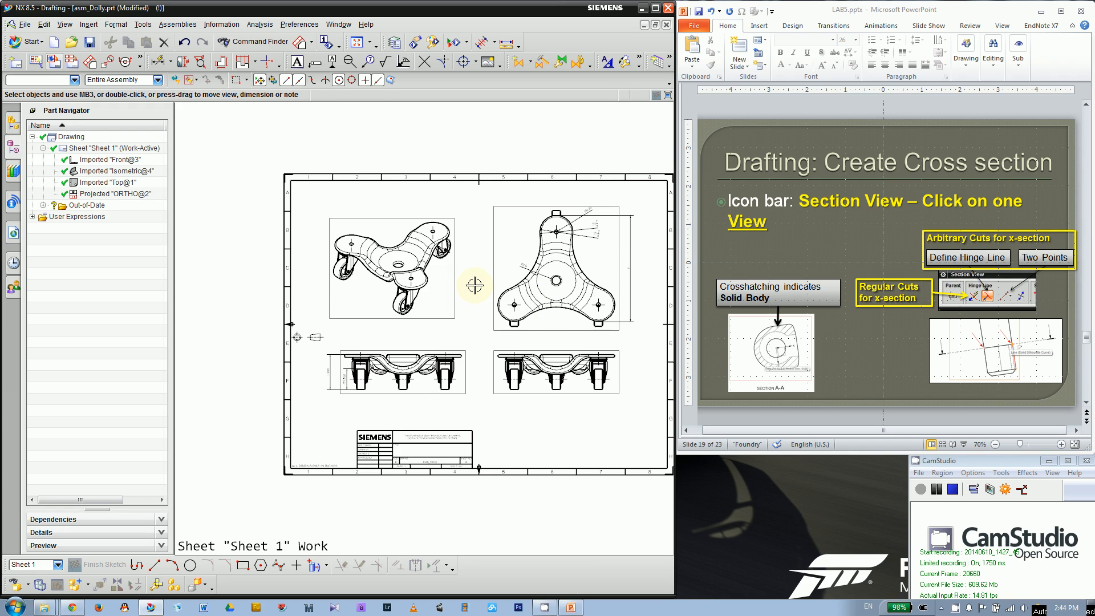
{"action": "scroll", "coordinate": [370, 294], "scroll_direction": "up", "scroll_amount": 1}
{"action": "scroll", "coordinate": [311, 294], "scroll_direction": "up", "scroll_amount": 1}
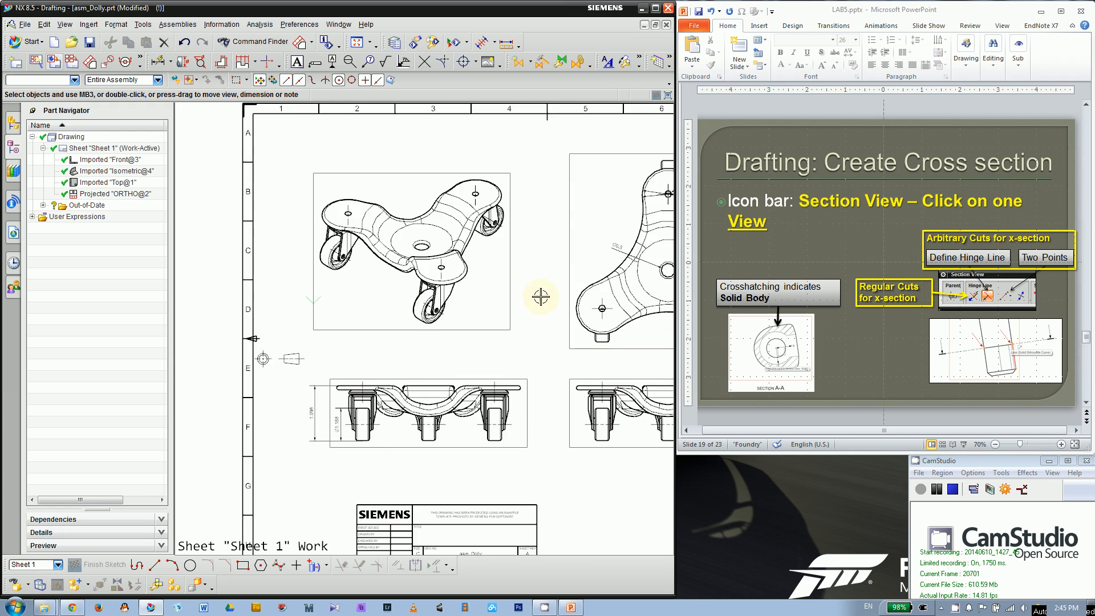
{"action": "scroll", "coordinate": [545, 295], "scroll_direction": "up", "scroll_amount": 1}
{"action": "scroll", "coordinate": [552, 337], "scroll_direction": "down", "scroll_amount": 1}
{"action": "scroll", "coordinate": [354, 257], "scroll_direction": "up", "scroll_amount": 1}
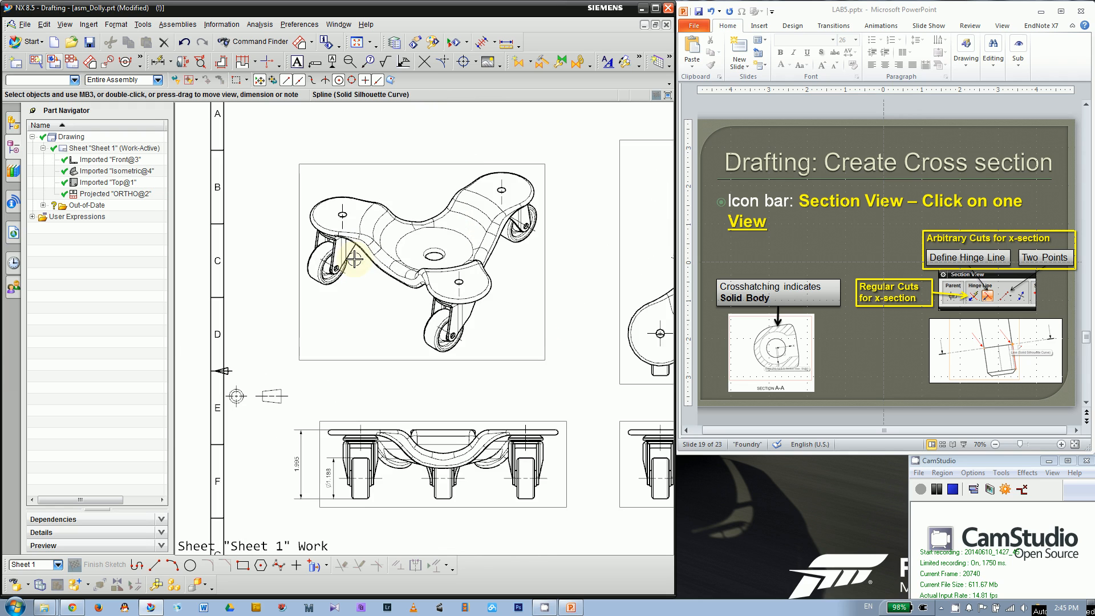
{"action": "scroll", "coordinate": [467, 254], "scroll_direction": "up", "scroll_amount": 1}
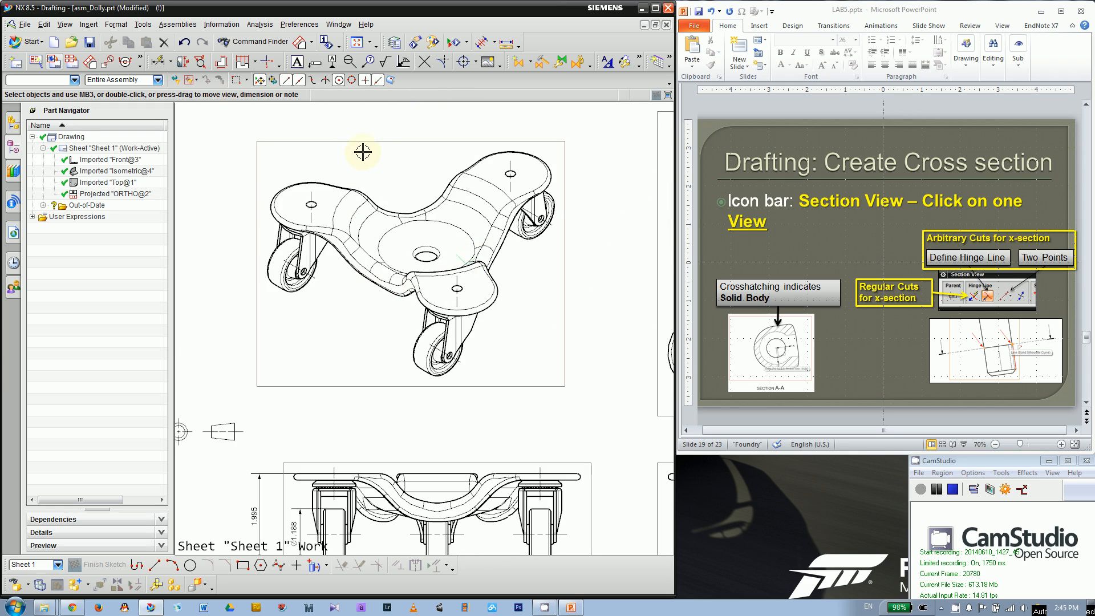
Step: Try a lower viewing angle for the isometric view with the Orient View Tool, and undo the reorientation
{"action": "left_click", "coordinate": [254, 156]}
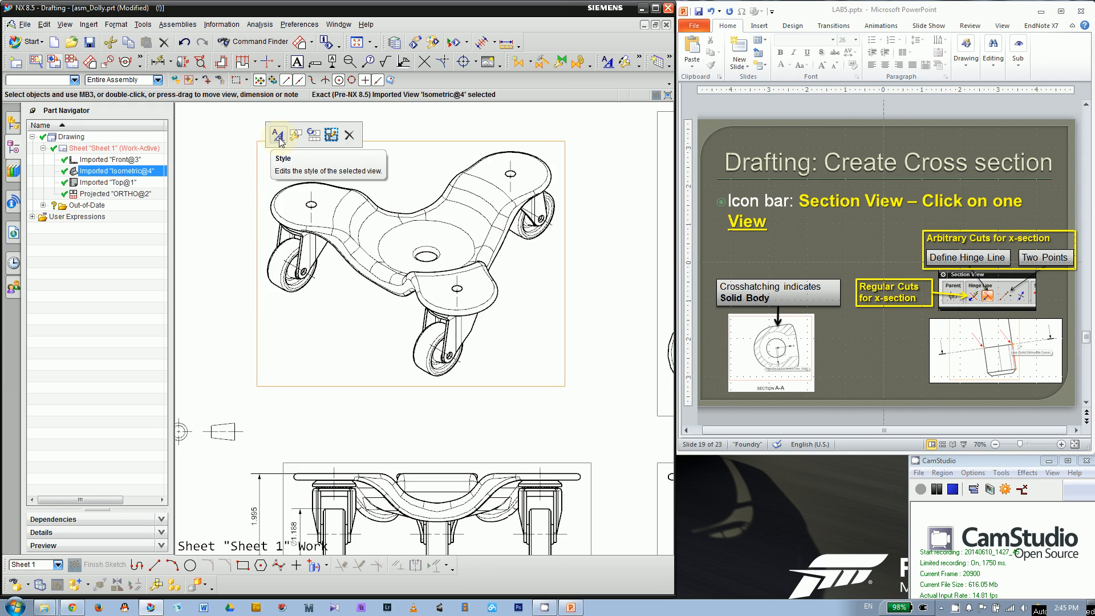
{"action": "right_click", "coordinate": [115, 173]}
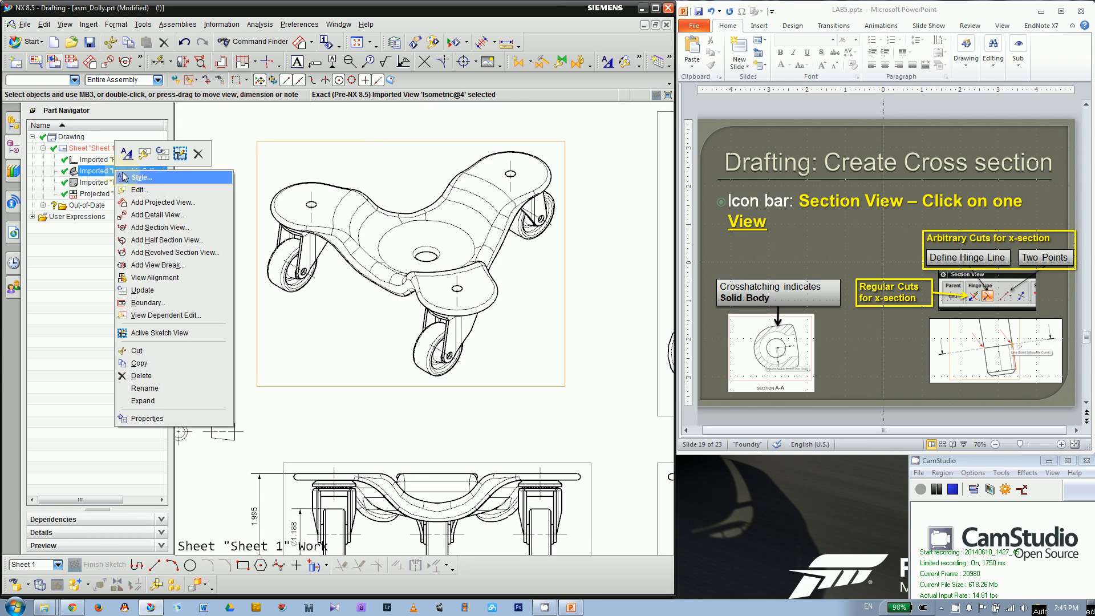
{"action": "left_click", "coordinate": [146, 192]}
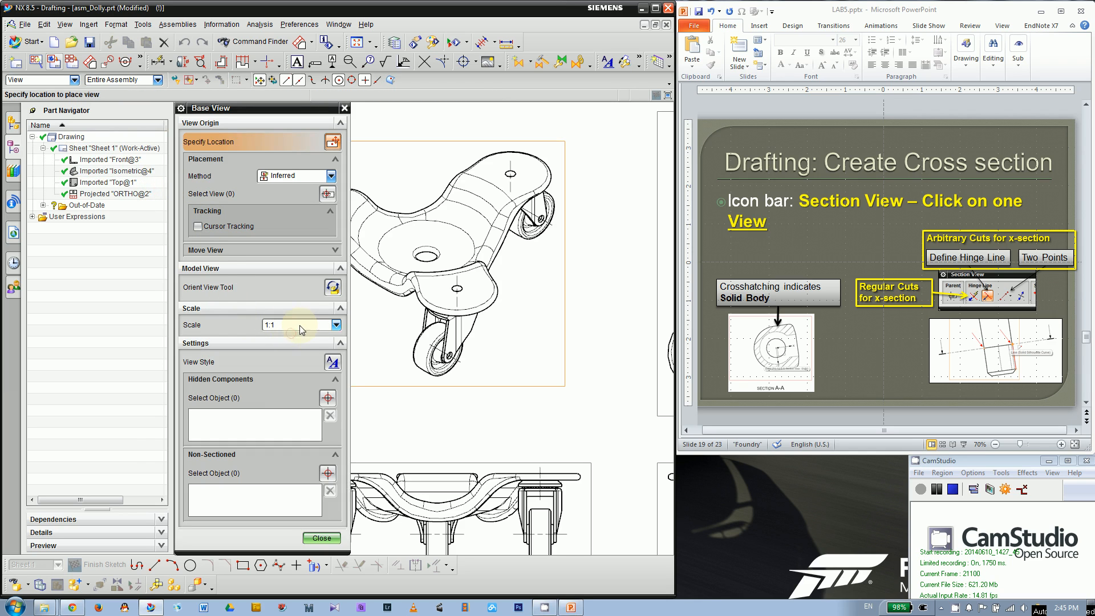
{"action": "left_click", "coordinate": [299, 325]}
{"action": "left_click", "coordinate": [276, 333]}
{"action": "left_click", "coordinate": [334, 289]}
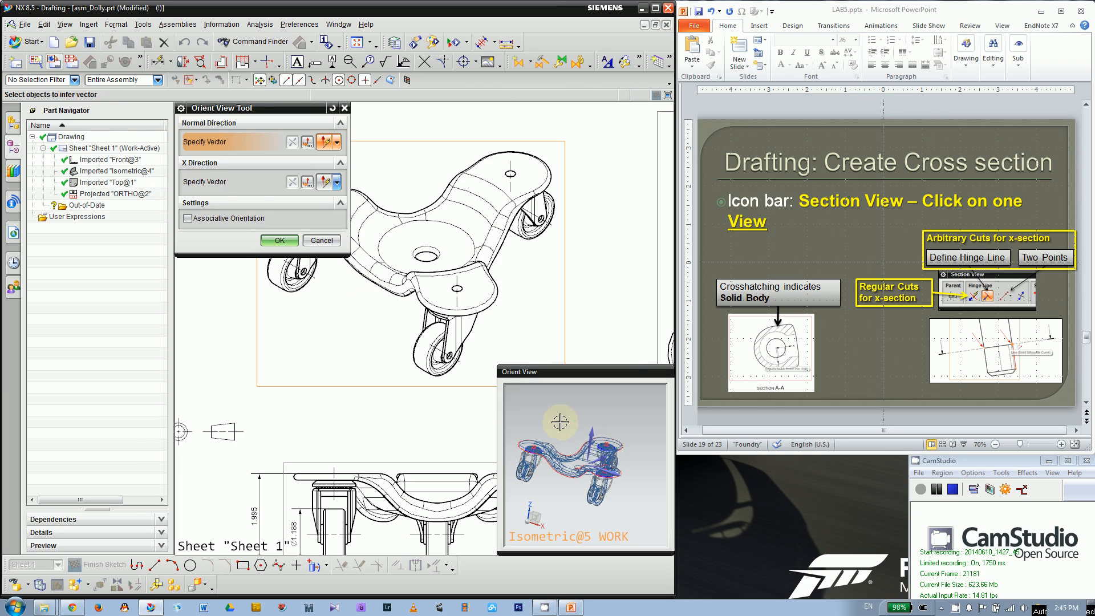
{"action": "left_click", "coordinate": [279, 240]}
{"action": "left_click", "coordinate": [451, 245]}
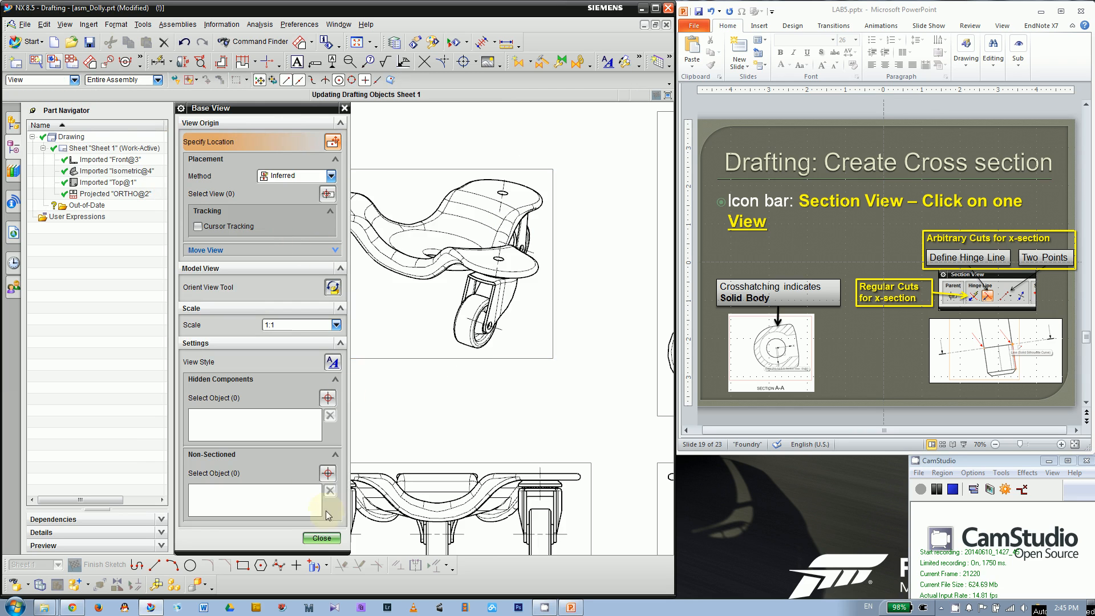
{"action": "left_click", "coordinate": [322, 538]}
{"action": "left_click", "coordinate": [184, 42]}
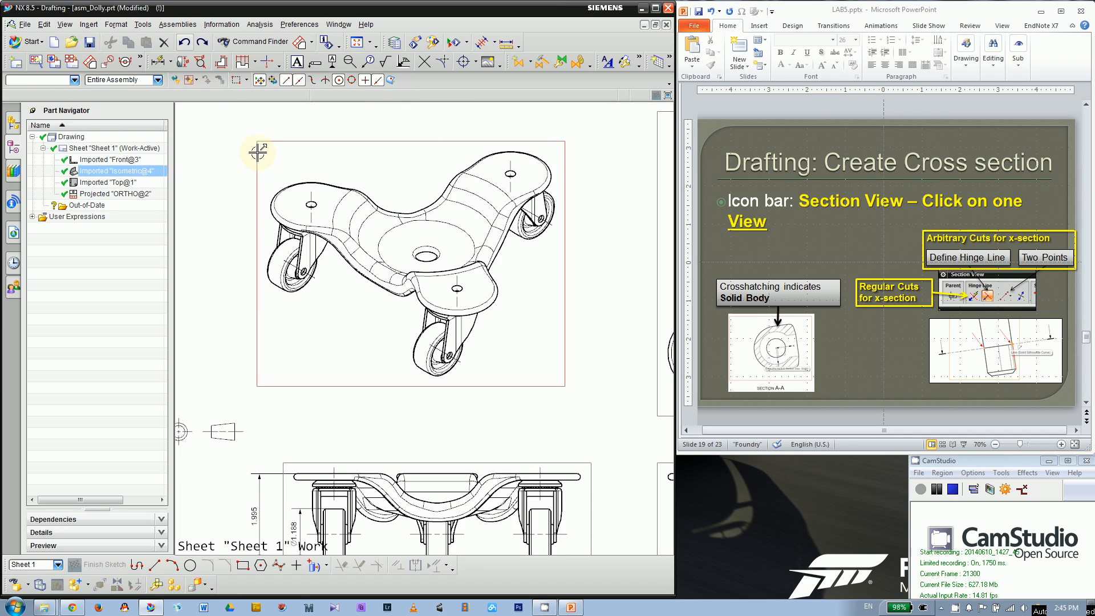
Step: Set the isometric view's rendering style to Fully Shaded in its view style and apply it
{"action": "right_click", "coordinate": [94, 171]}
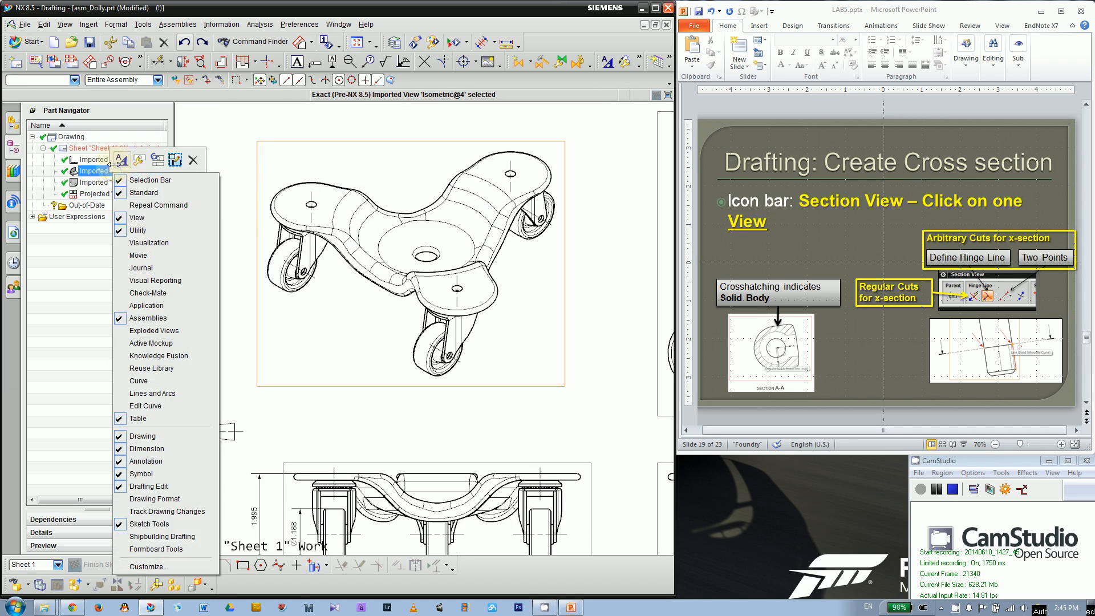
{"action": "left_click", "coordinate": [121, 160]}
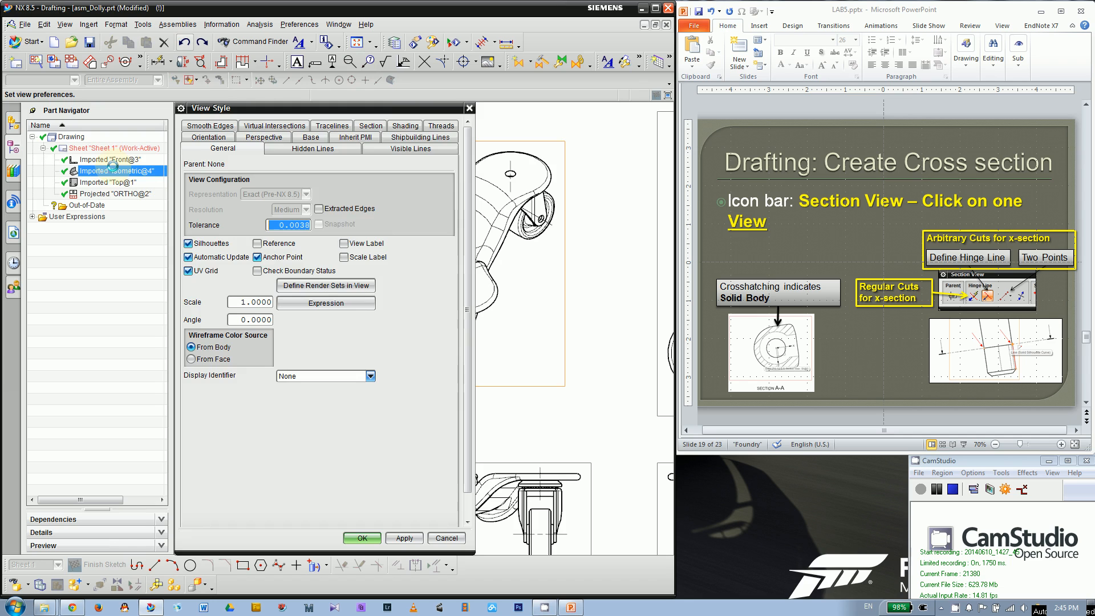
{"action": "left_click_drag", "start_coordinate": [383, 109], "coordinate": [152, 108]}
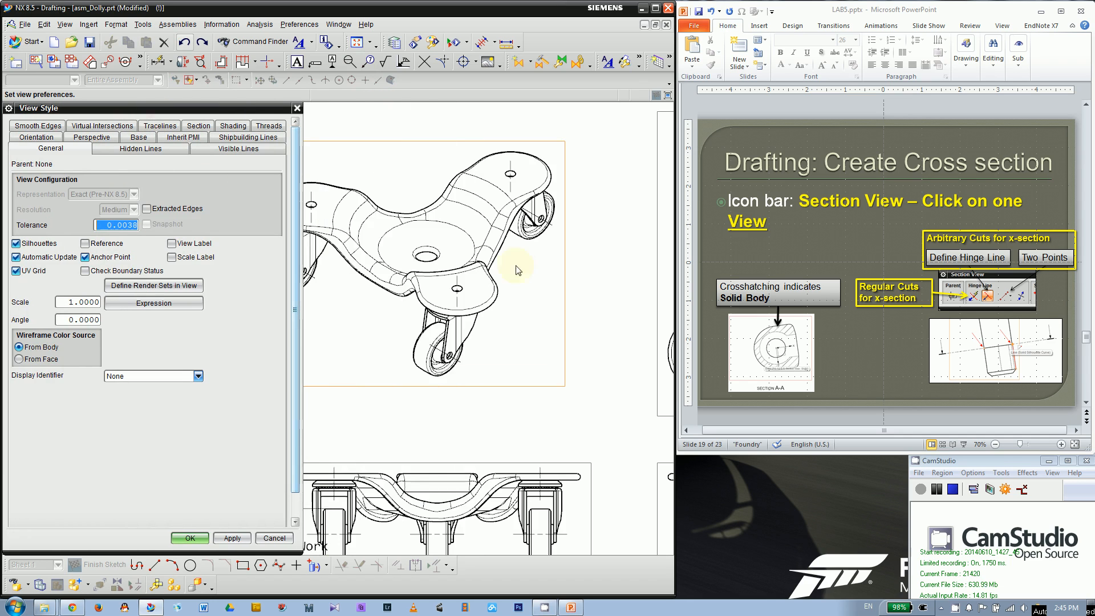
{"action": "scroll", "coordinate": [578, 275], "scroll_direction": "up", "scroll_amount": 2}
{"action": "scroll", "coordinate": [430, 287], "scroll_direction": "down", "scroll_amount": 1}
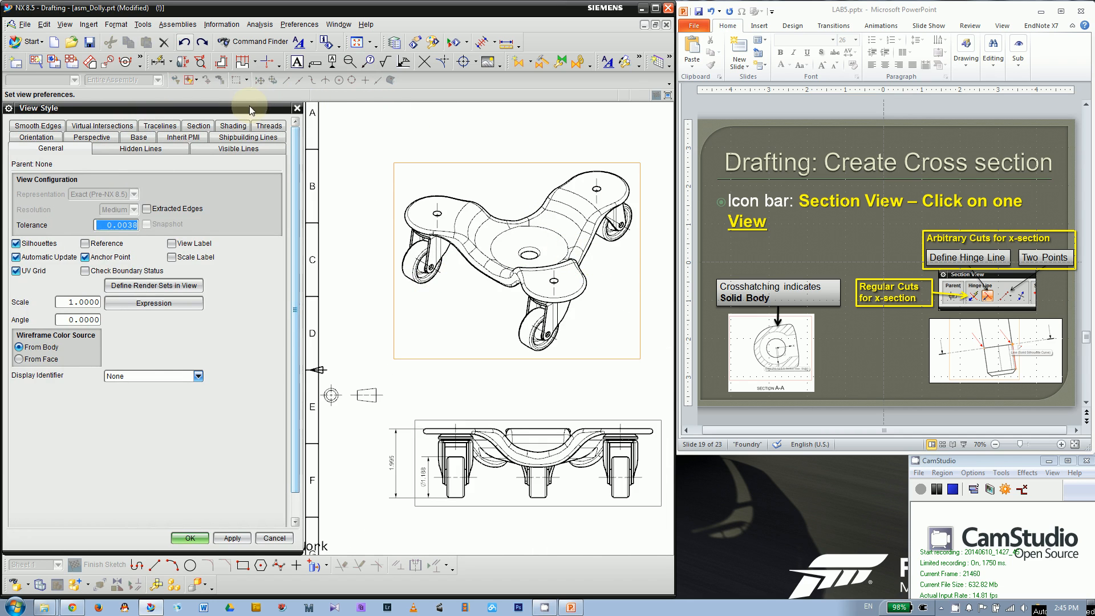
{"action": "left_click_drag", "start_coordinate": [249, 105], "coordinate": [313, 106]}
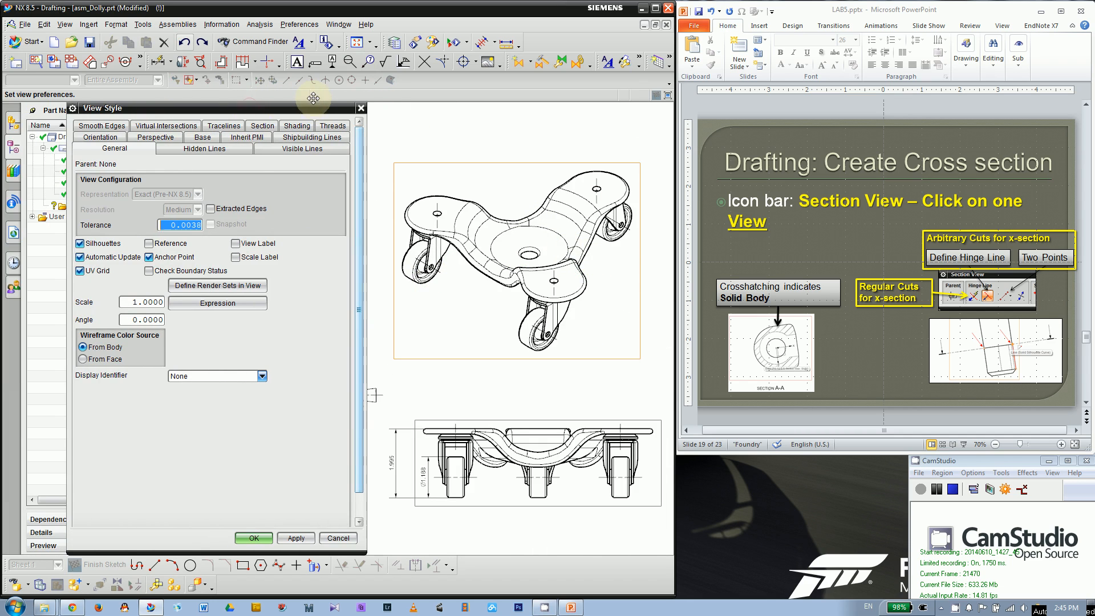
{"action": "left_click", "coordinate": [298, 131]}
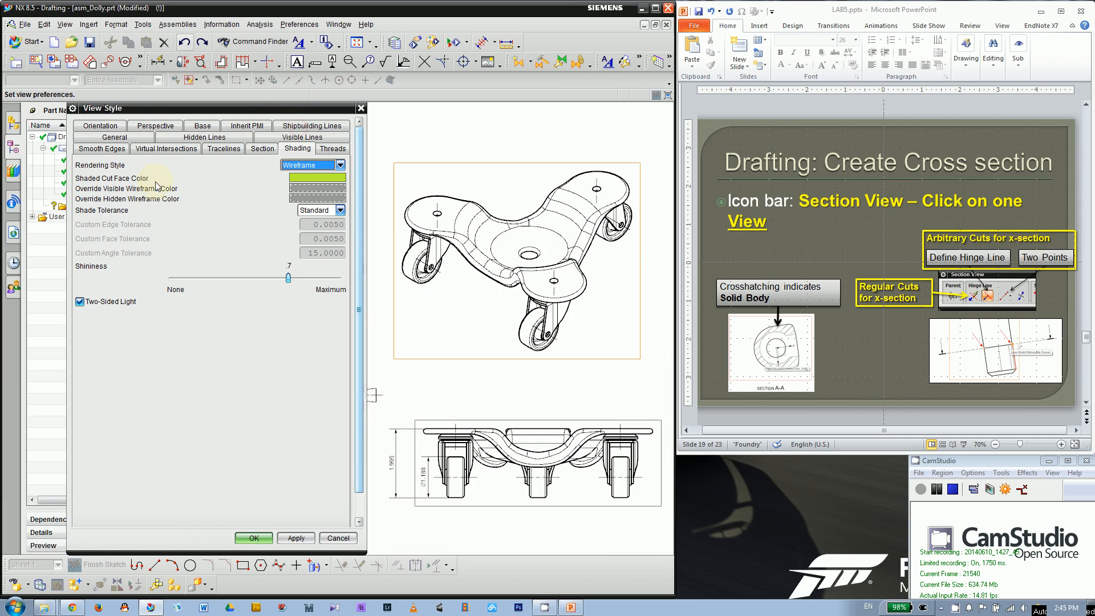
{"action": "left_click", "coordinate": [299, 166]}
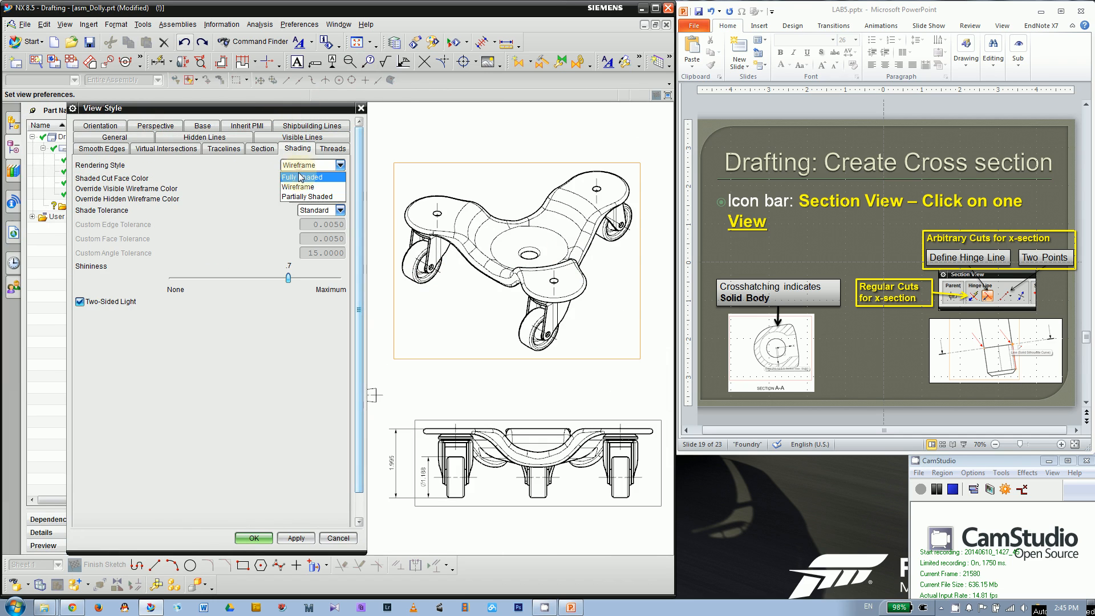
{"action": "left_click", "coordinate": [300, 178]}
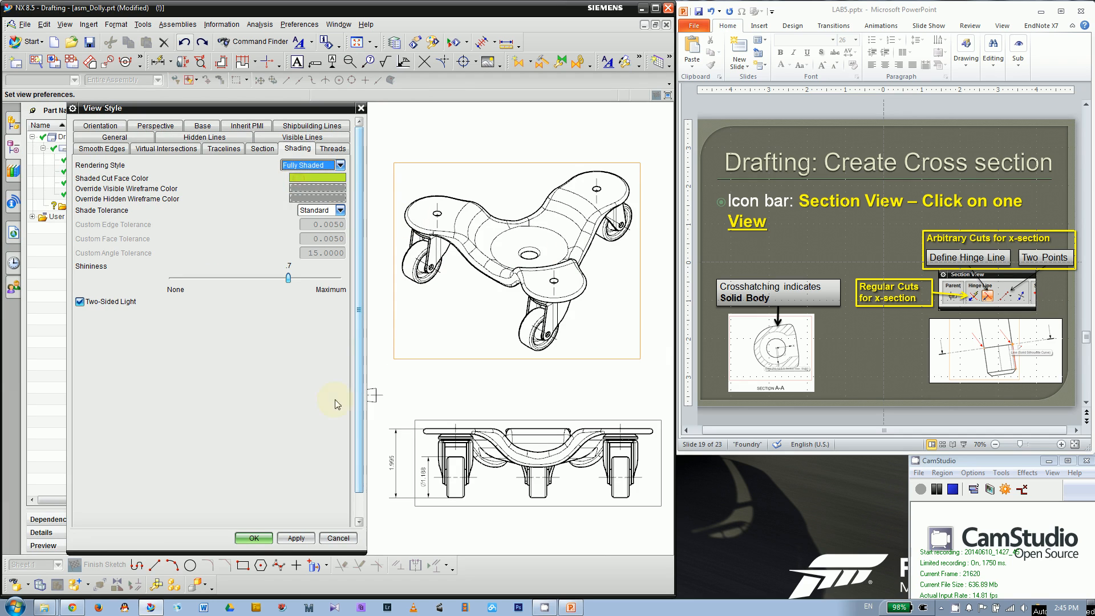
{"action": "left_click", "coordinate": [292, 538]}
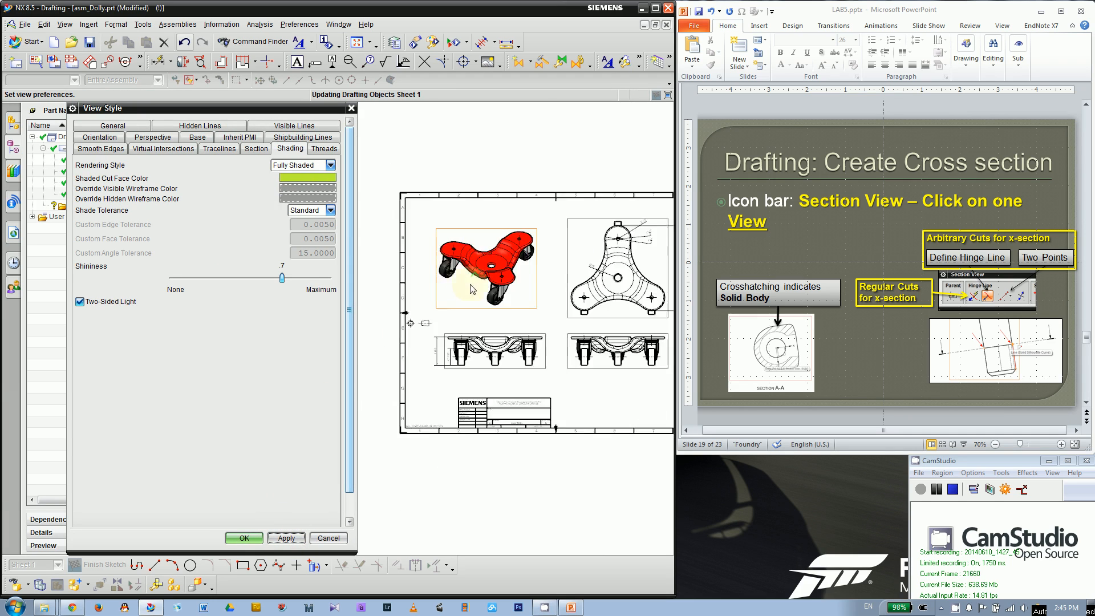
Step: Examine the shaded isometric view up close, compare it with the unshaded top view, and check the whole sheet layout
{"action": "scroll", "coordinate": [593, 284], "scroll_direction": "up", "scroll_amount": 2}
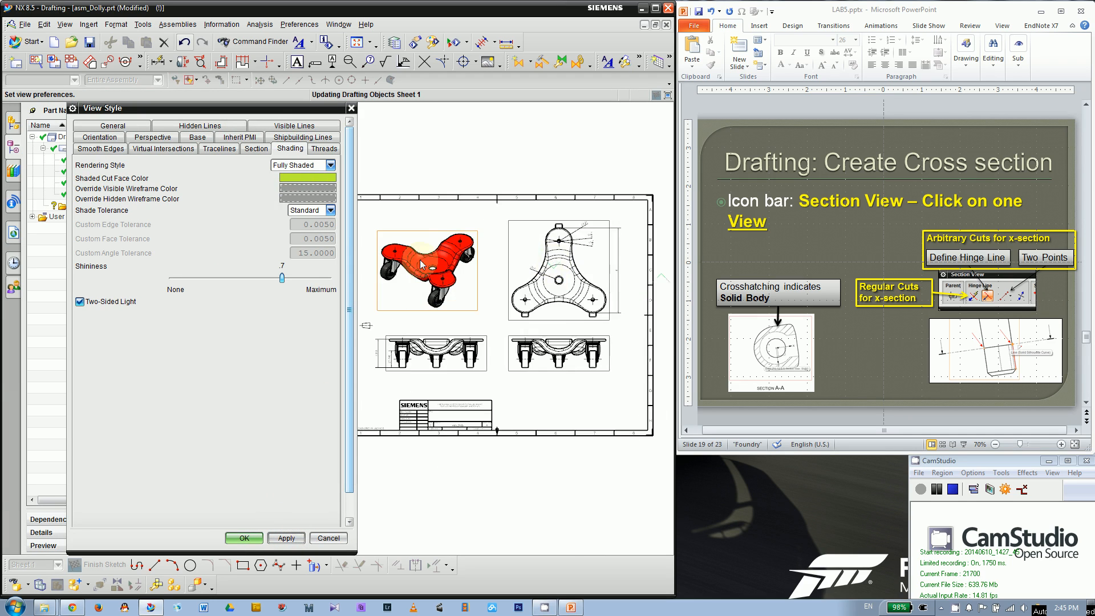
{"action": "scroll", "coordinate": [417, 261], "scroll_direction": "up", "scroll_amount": 3}
{"action": "scroll", "coordinate": [438, 262], "scroll_direction": "up", "scroll_amount": 2}
{"action": "scroll", "coordinate": [597, 285], "scroll_direction": "down", "scroll_amount": 2}
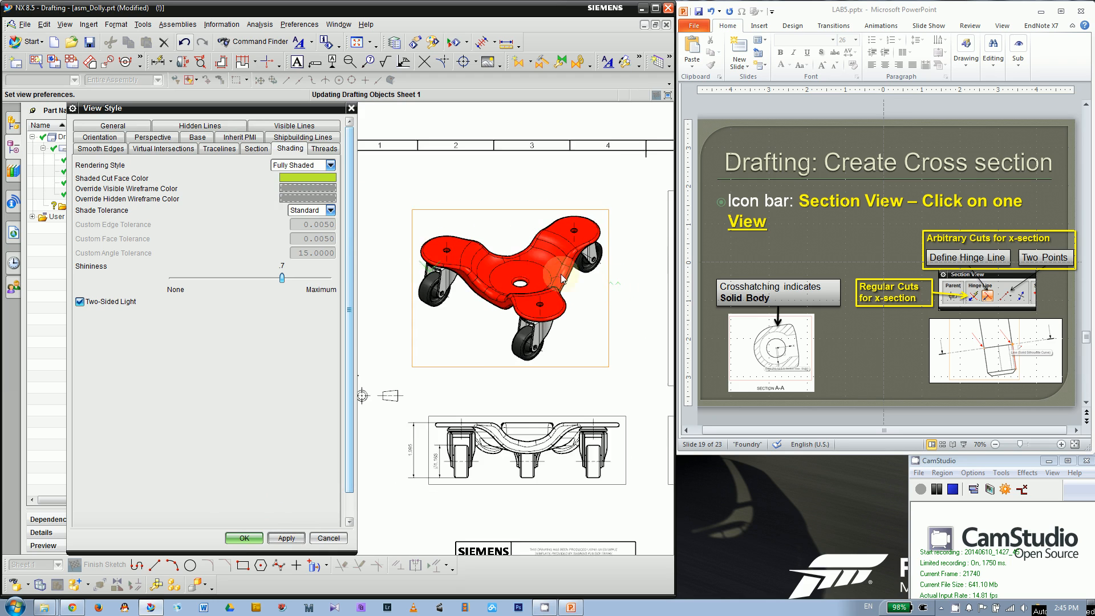
{"action": "scroll", "coordinate": [563, 280], "scroll_direction": "up", "scroll_amount": 1}
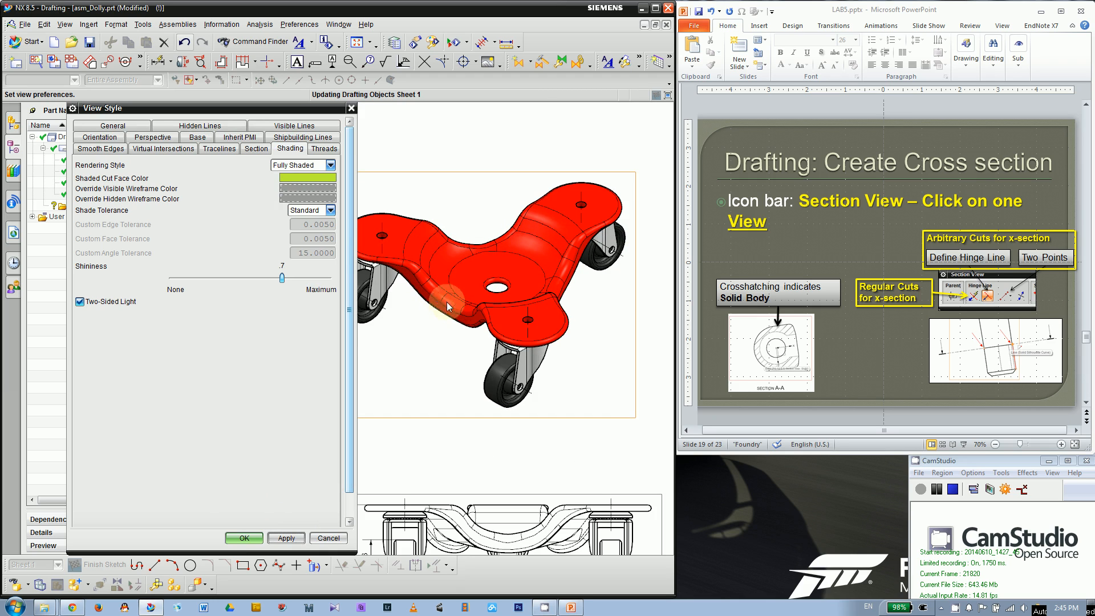
{"action": "scroll", "coordinate": [505, 287], "scroll_direction": "up", "scroll_amount": 1}
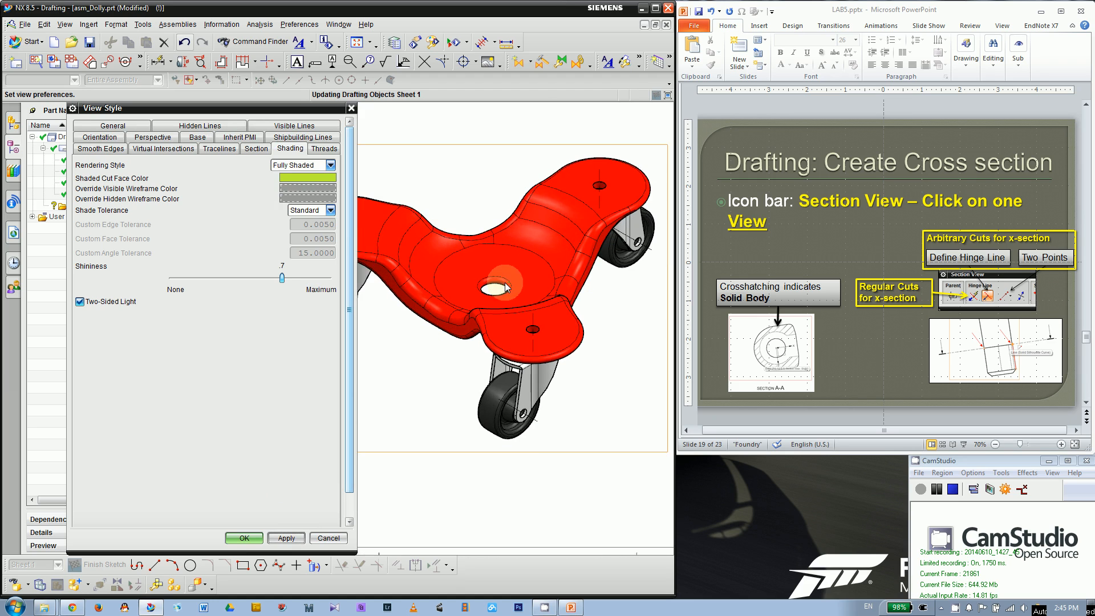
{"action": "scroll", "coordinate": [504, 265], "scroll_direction": "up", "scroll_amount": 1}
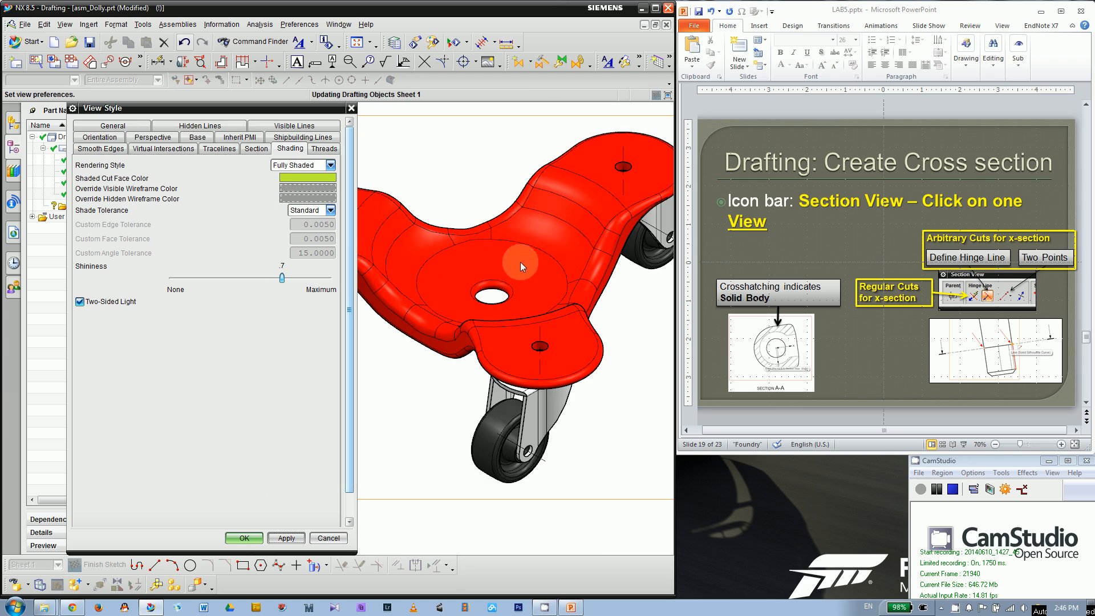
{"action": "scroll", "coordinate": [530, 263], "scroll_direction": "down", "scroll_amount": 1}
{"action": "scroll", "coordinate": [537, 236], "scroll_direction": "down", "scroll_amount": 2}
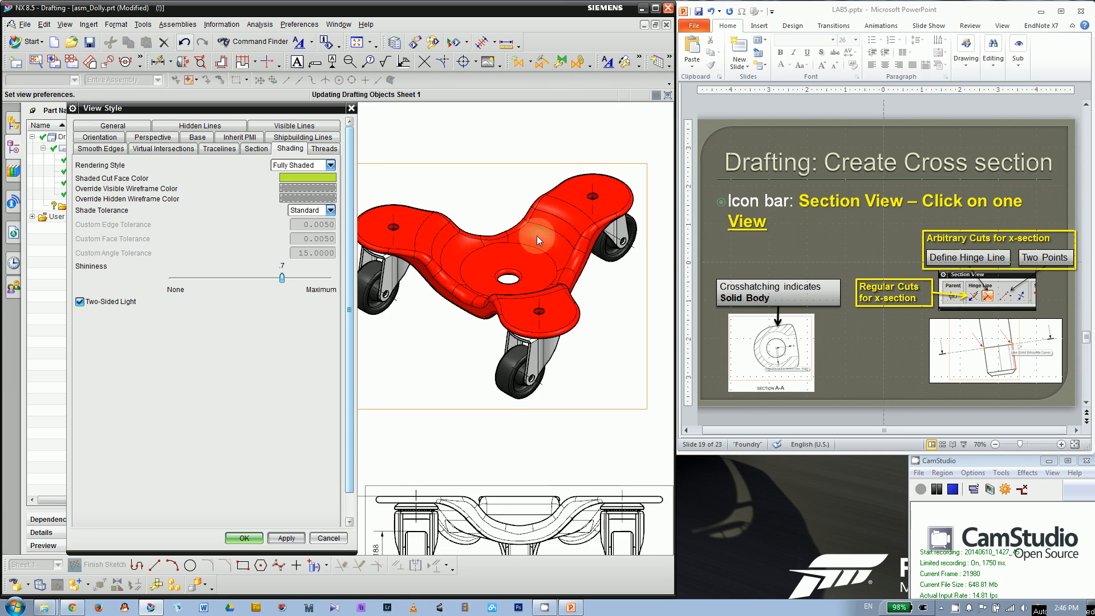
{"action": "scroll", "coordinate": [452, 250], "scroll_direction": "down", "scroll_amount": 1}
{"action": "scroll", "coordinate": [394, 263], "scroll_direction": "down", "scroll_amount": 2}
{"action": "scroll", "coordinate": [393, 264], "scroll_direction": "down", "scroll_amount": 1}
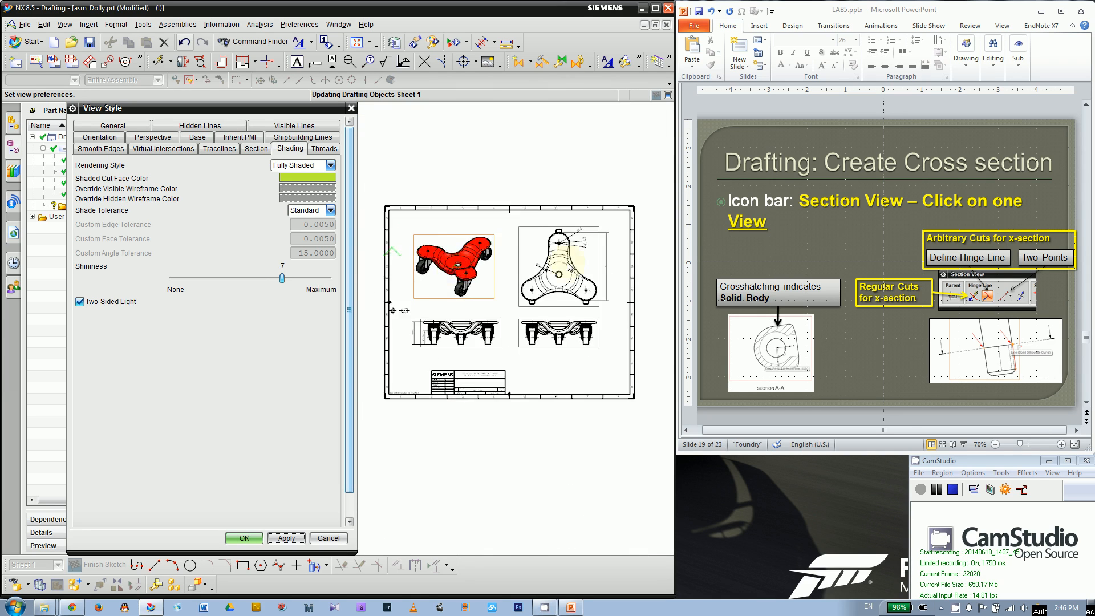
{"action": "scroll", "coordinate": [547, 271], "scroll_direction": "up", "scroll_amount": 3}
{"action": "scroll", "coordinate": [535, 323], "scroll_direction": "up", "scroll_amount": 1}
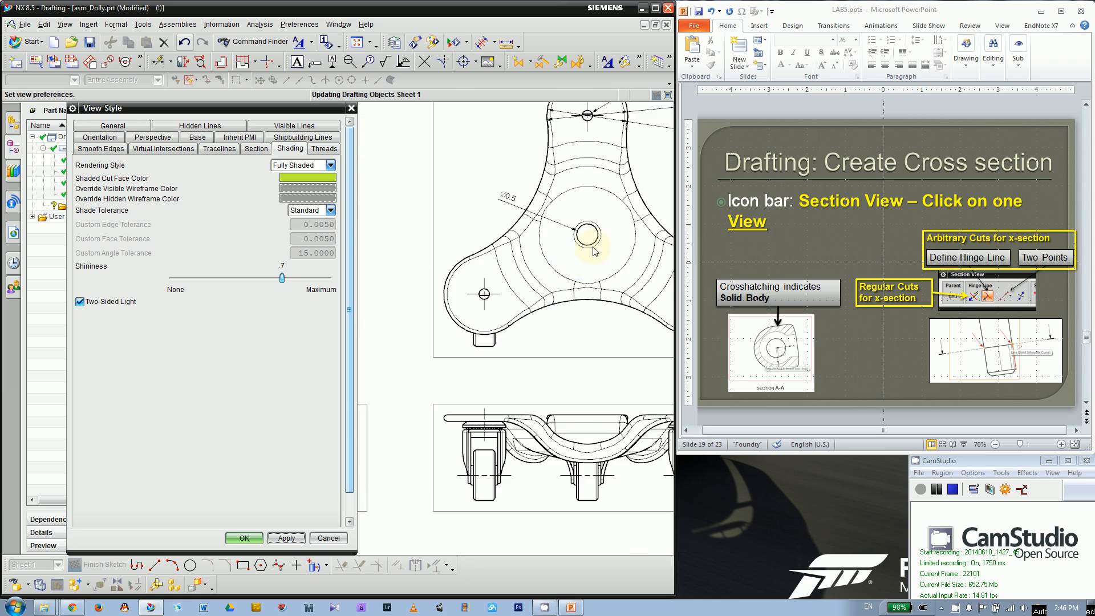
{"action": "scroll", "coordinate": [557, 278], "scroll_direction": "down", "scroll_amount": 1}
{"action": "scroll", "coordinate": [586, 246], "scroll_direction": "down", "scroll_amount": 3}
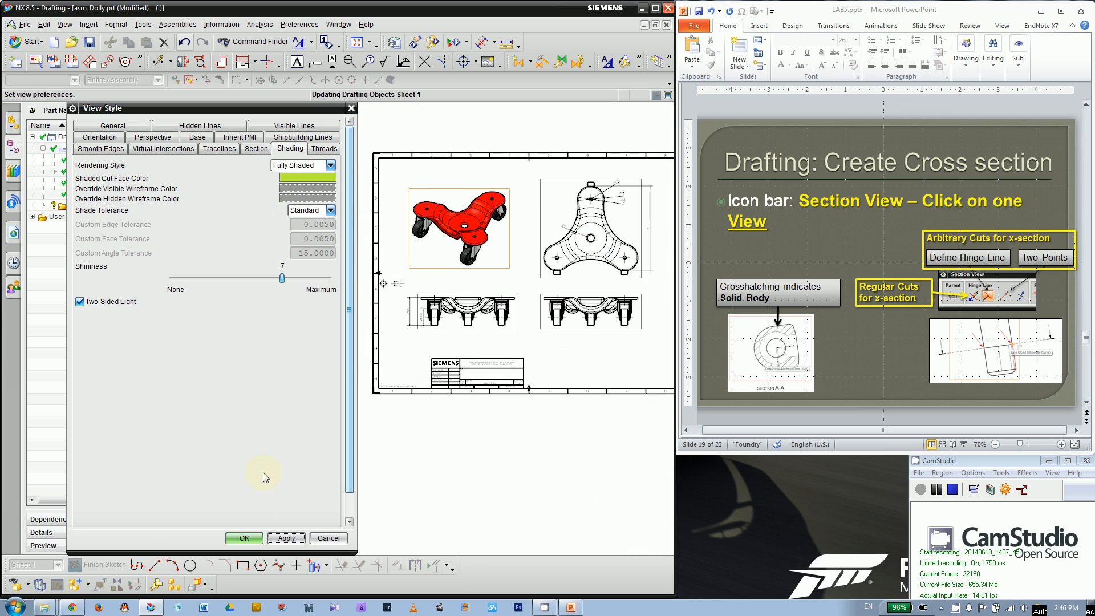
{"action": "left_click", "coordinate": [244, 538]}
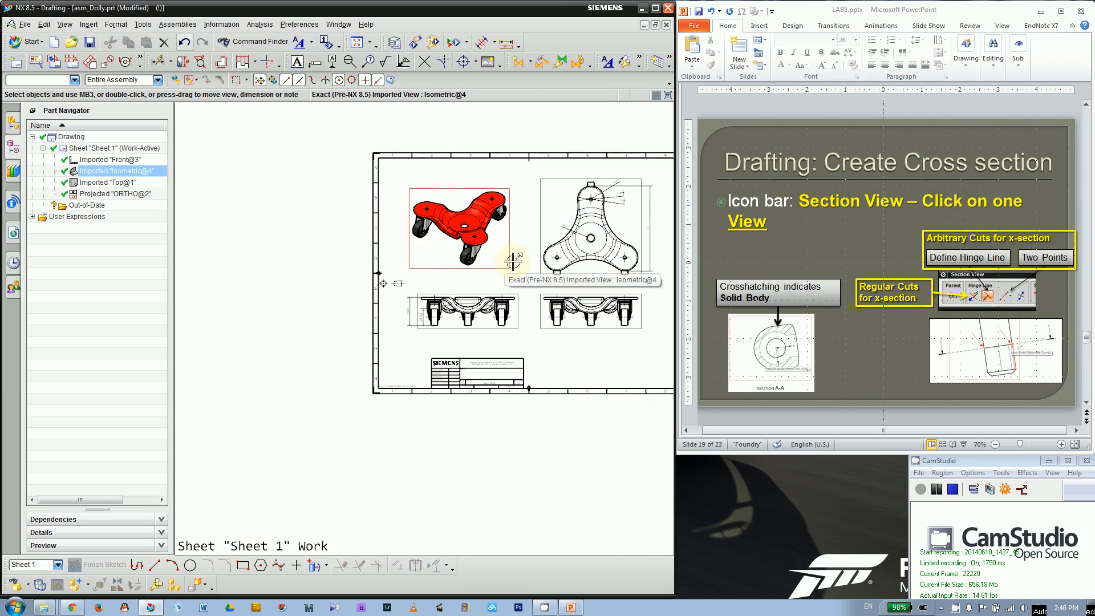
{"action": "scroll", "coordinate": [349, 302], "scroll_direction": "down", "scroll_amount": 2}
{"action": "scroll", "coordinate": [443, 297], "scroll_direction": "up", "scroll_amount": 3}
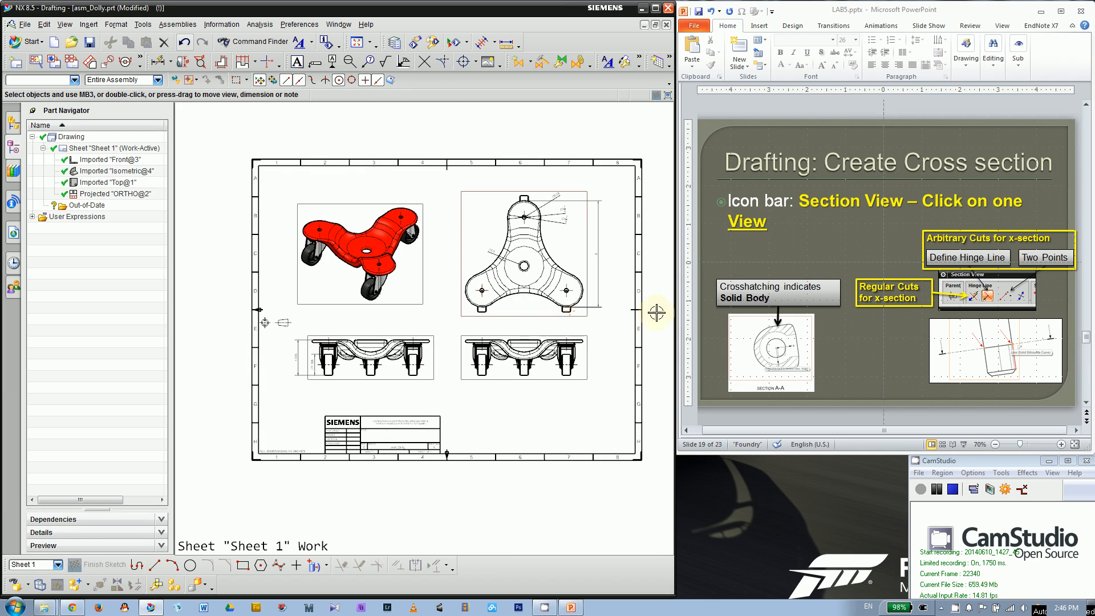
Step: Switch to the Body part's drawing and inspect its dimensioned top view and the projected view below it
{"action": "left_click", "coordinate": [825, 244]}
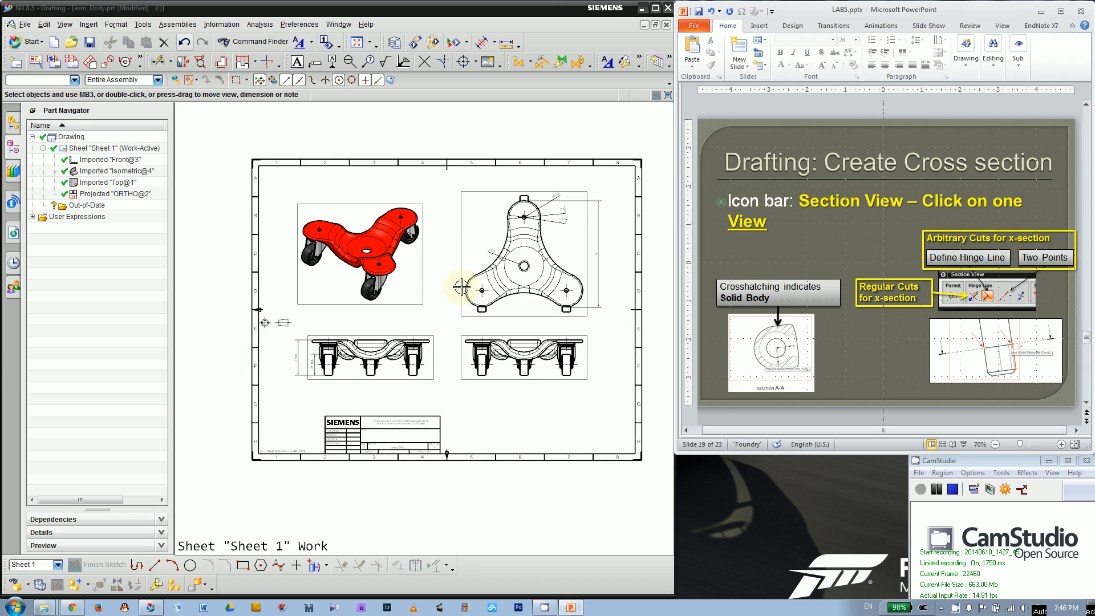
{"action": "left_click", "coordinate": [338, 24]}
{"action": "left_click", "coordinate": [350, 95]}
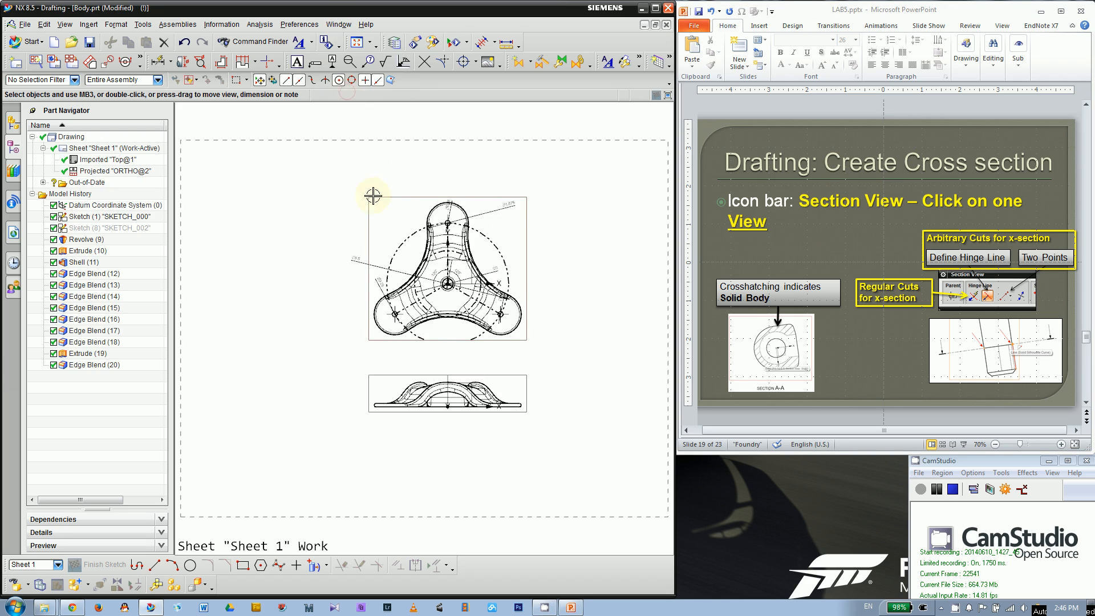
{"action": "scroll", "coordinate": [406, 218], "scroll_direction": "down", "scroll_amount": 1}
{"action": "scroll", "coordinate": [446, 287], "scroll_direction": "up", "scroll_amount": 1}
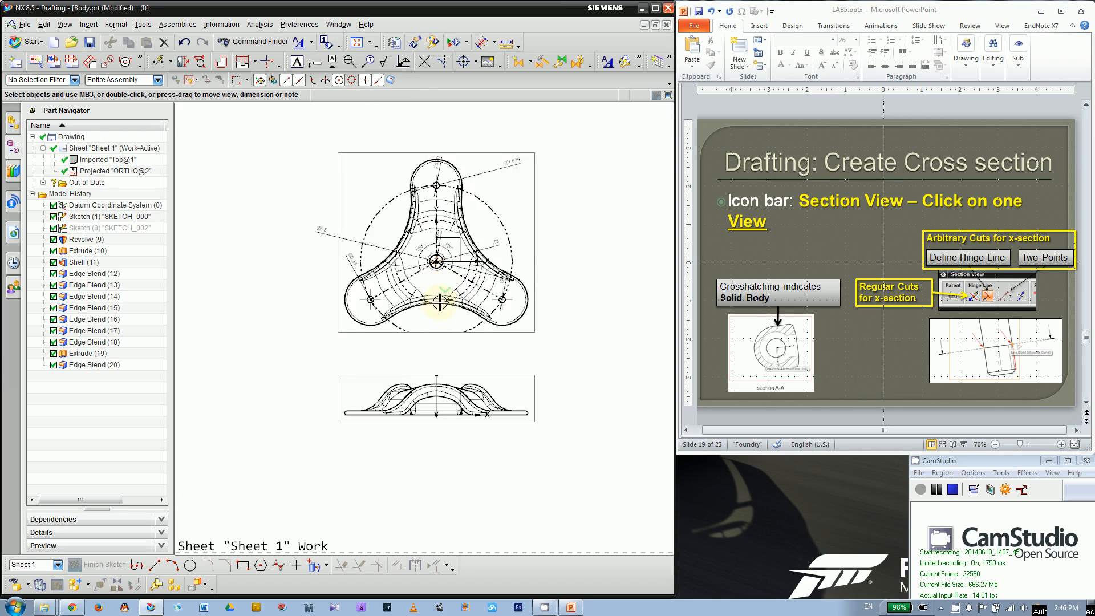
{"action": "scroll", "coordinate": [544, 304], "scroll_direction": "down", "scroll_amount": 1}
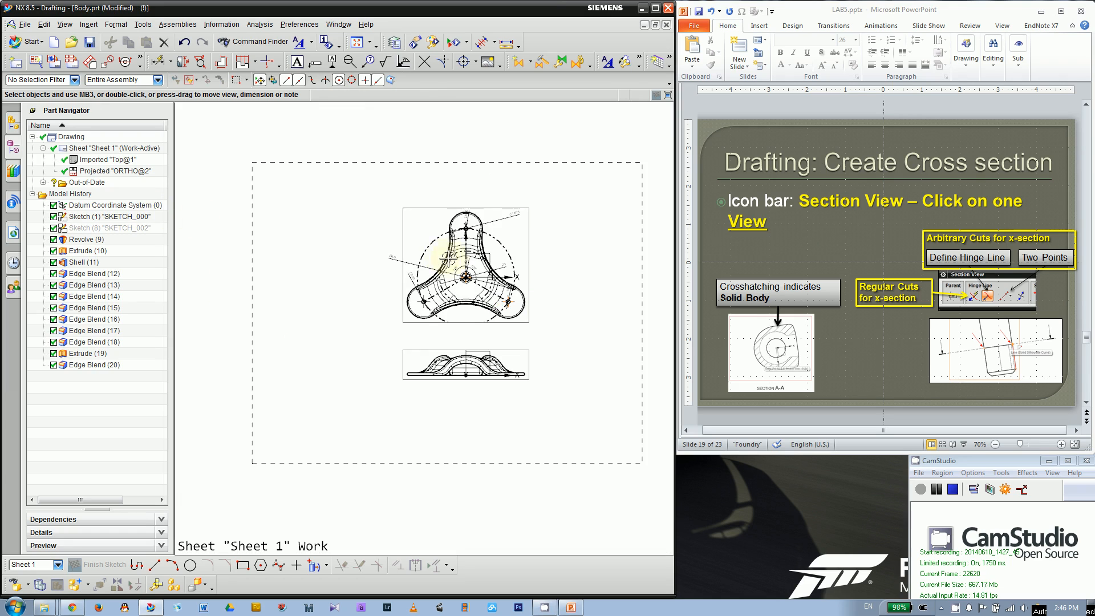
{"action": "scroll", "coordinate": [500, 247], "scroll_direction": "up", "scroll_amount": 1}
{"action": "scroll", "coordinate": [556, 239], "scroll_direction": "down", "scroll_amount": 1}
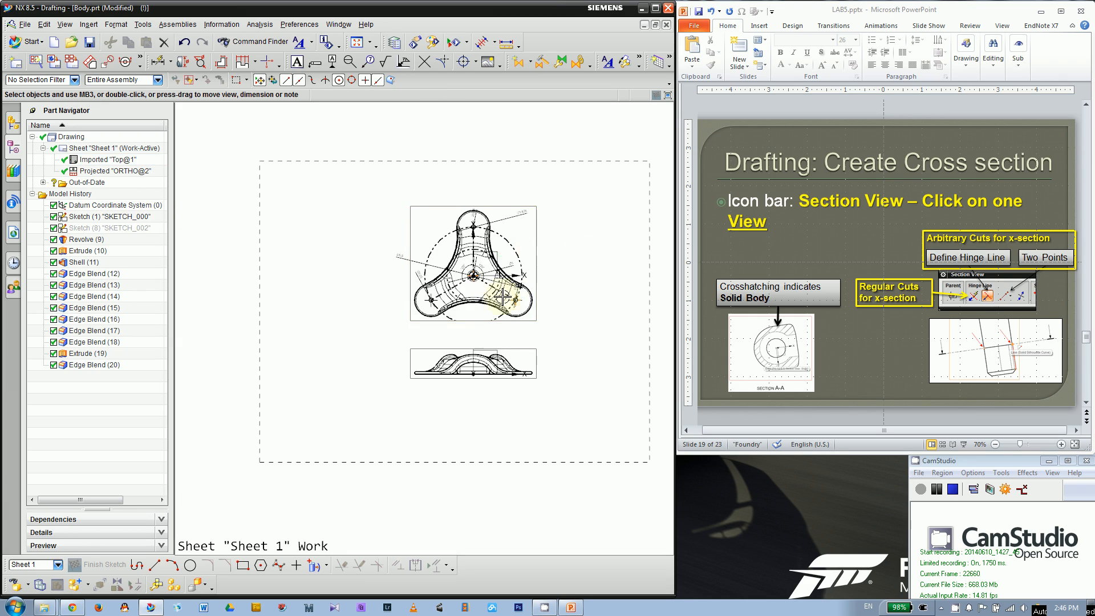
{"action": "scroll", "coordinate": [496, 290], "scroll_direction": "up", "scroll_amount": 2}
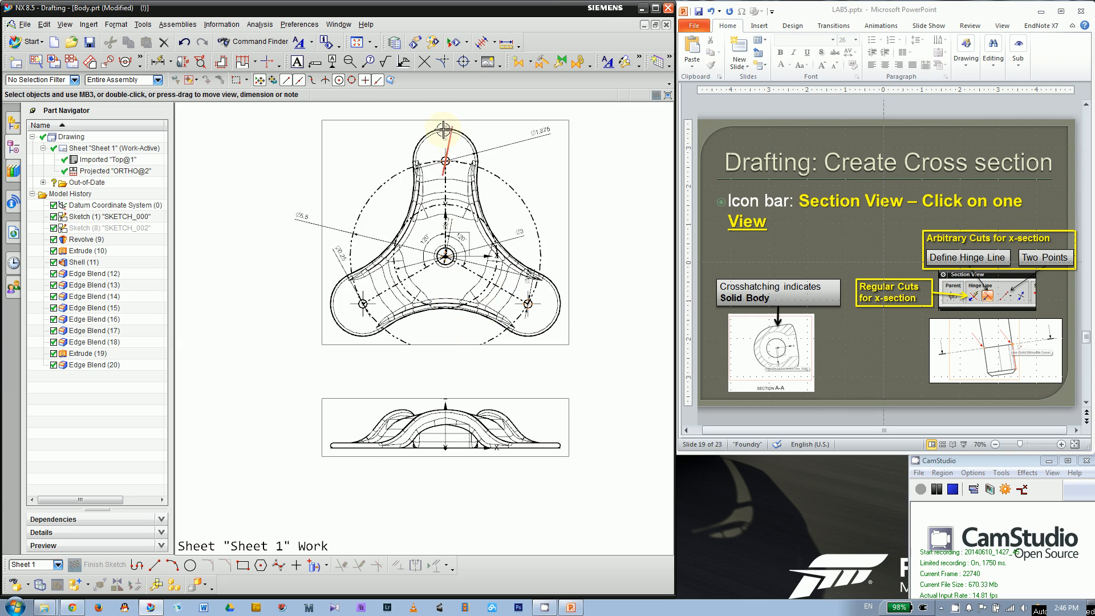
Step: Hide the first sketch, SKETCH_000, in the Body drawing and check the top view without its construction curves
{"action": "right_click", "coordinate": [110, 220]}
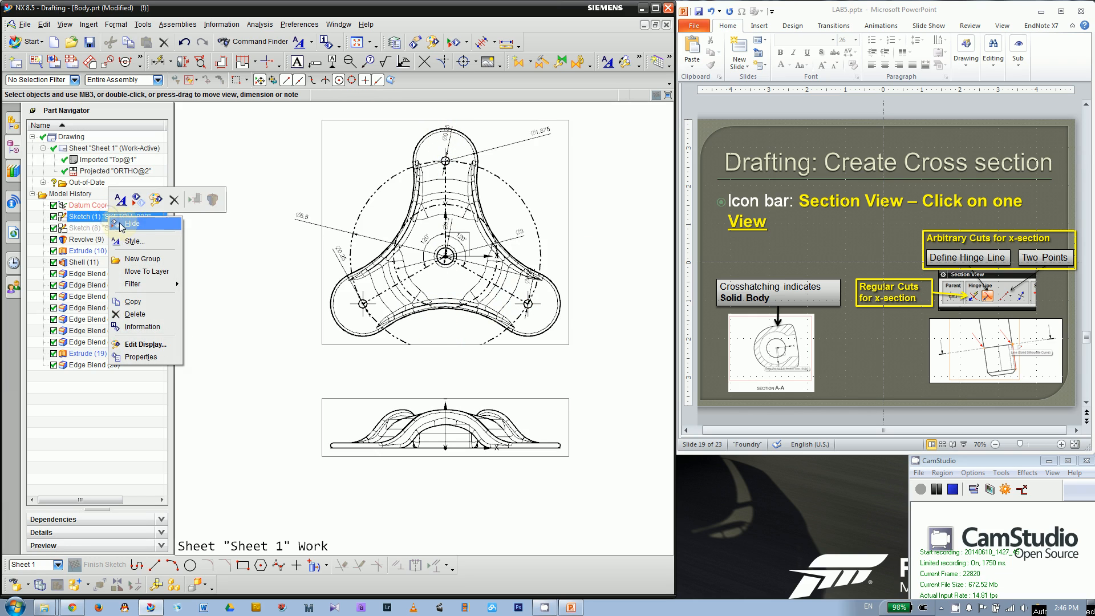
{"action": "left_click", "coordinate": [130, 225]}
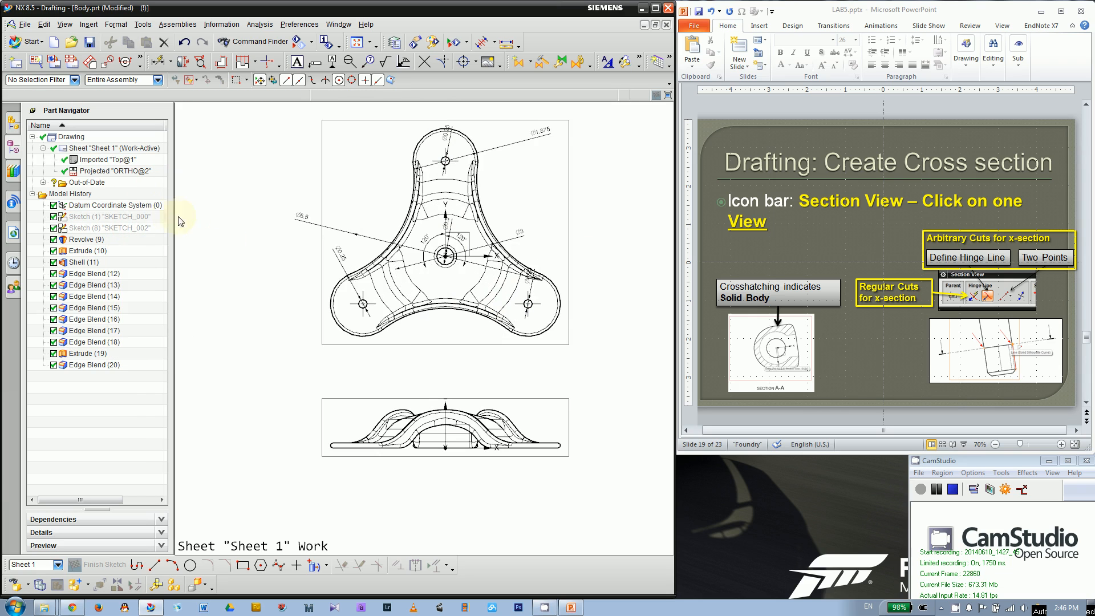
{"action": "scroll", "coordinate": [622, 299], "scroll_direction": "down", "scroll_amount": 2}
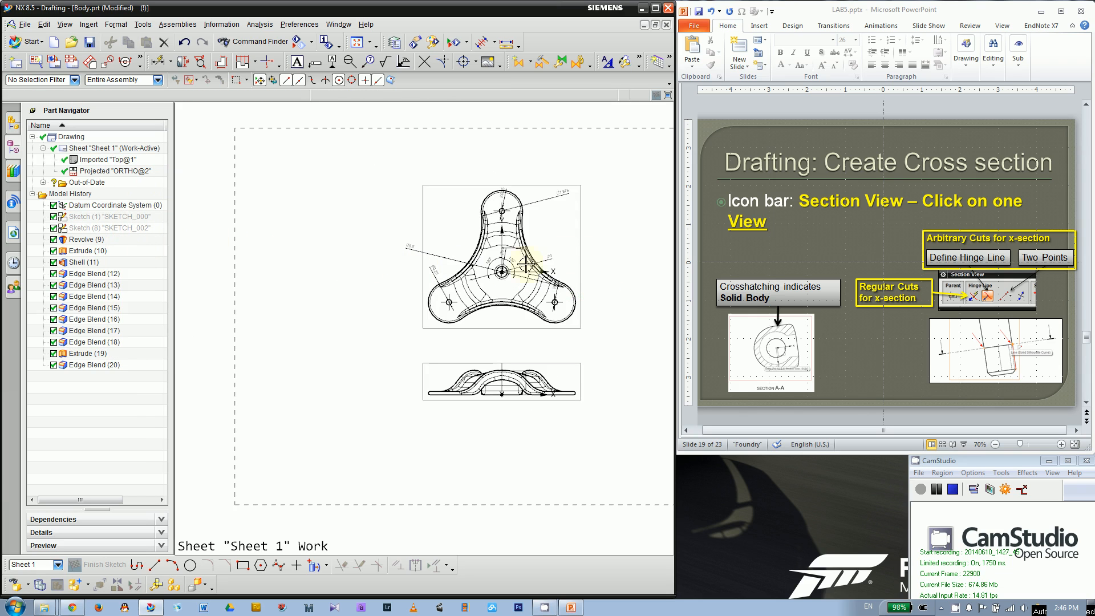
{"action": "scroll", "coordinate": [506, 293], "scroll_direction": "up", "scroll_amount": 2}
{"action": "scroll", "coordinate": [583, 298], "scroll_direction": "down", "scroll_amount": 2}
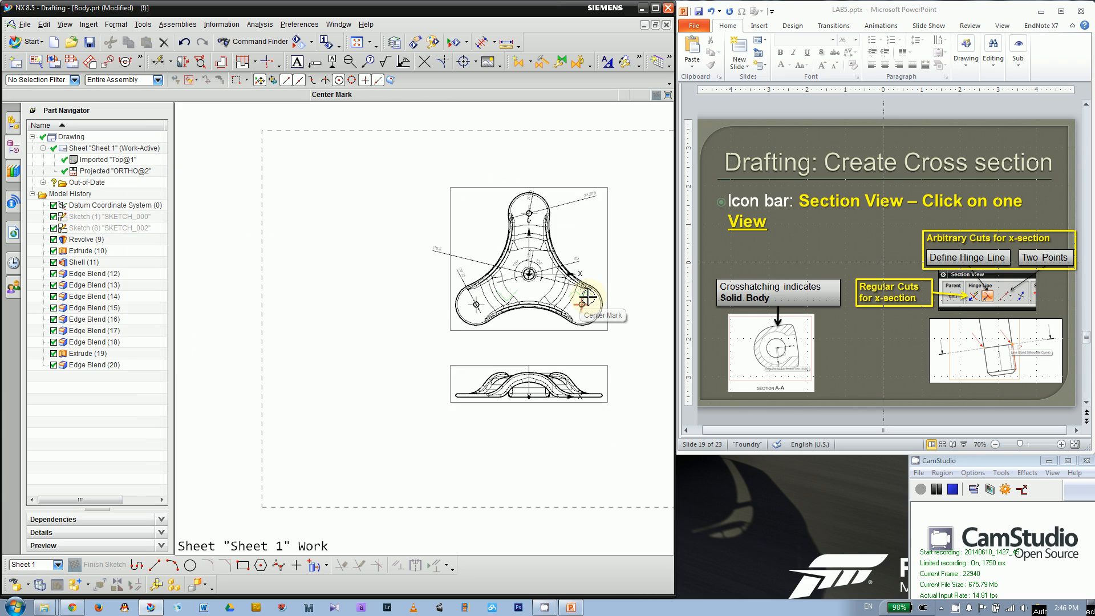
{"action": "scroll", "coordinate": [627, 277], "scroll_direction": "up", "scroll_amount": 2}
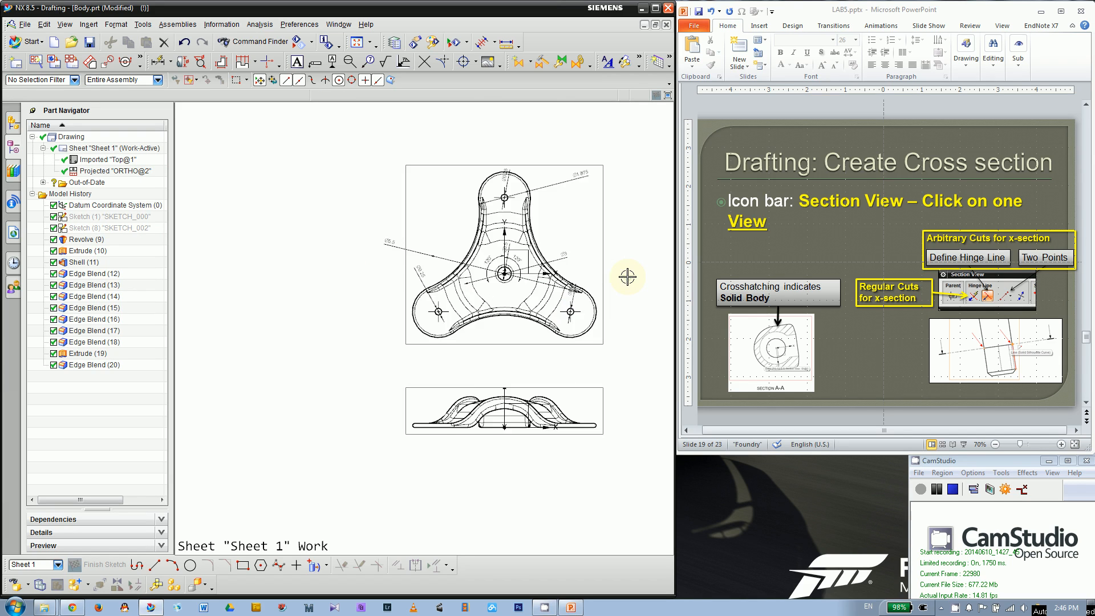
Step: Create a section view of the top view with a vertical cut through the central hole's centre, placed to the left of that view
{"action": "left_click", "coordinate": [126, 62]}
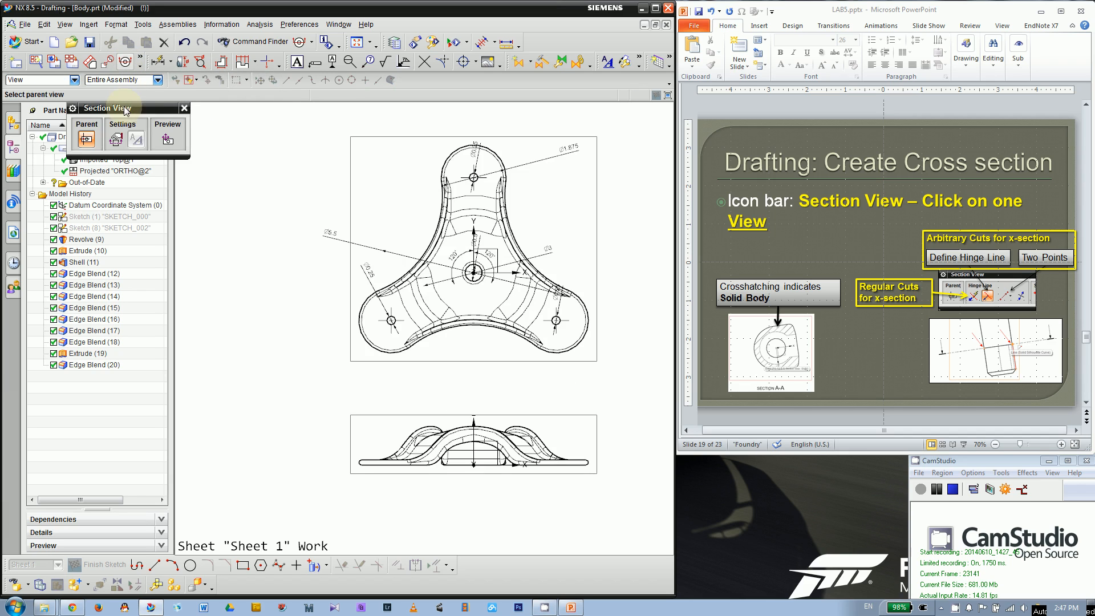
{"action": "left_click_drag", "start_coordinate": [100, 108], "coordinate": [209, 108]}
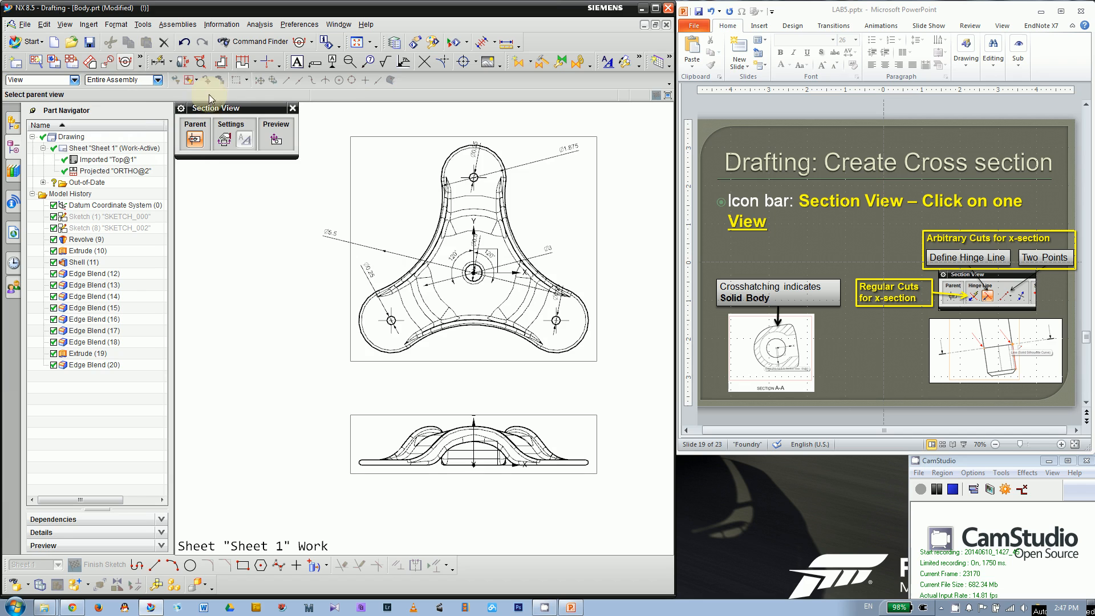
{"action": "left_click", "coordinate": [141, 62]}
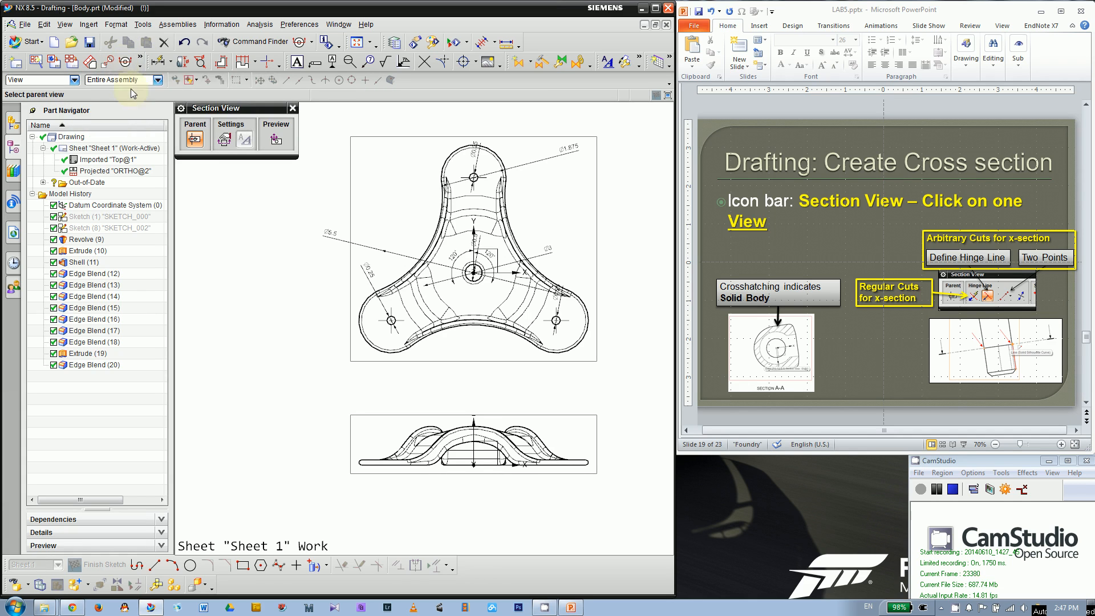
{"action": "left_click", "coordinate": [140, 61]}
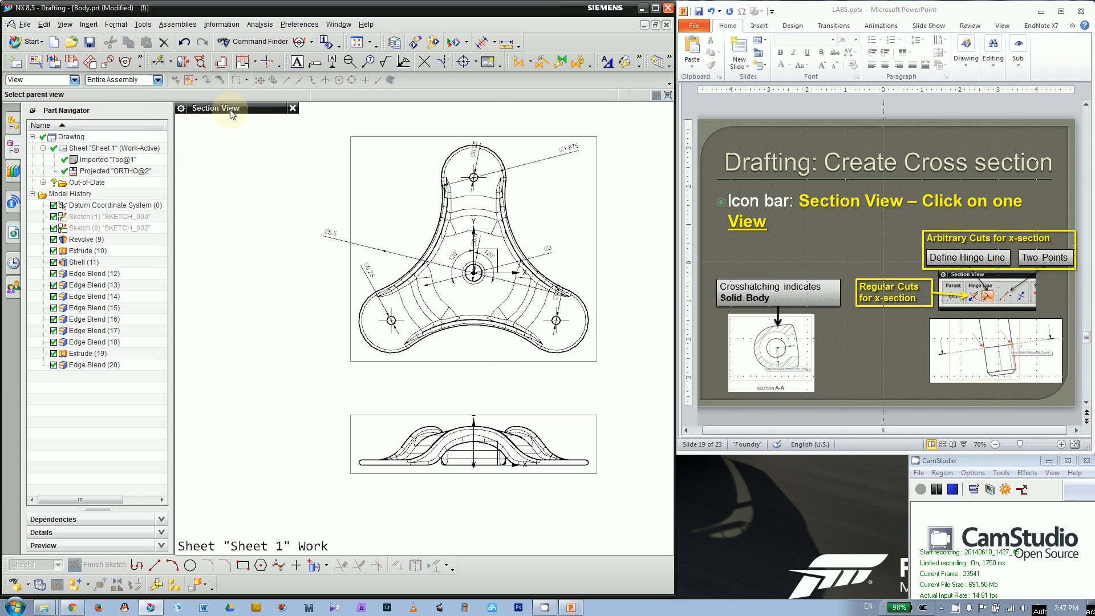
{"action": "left_click", "coordinate": [207, 113]}
{"action": "left_click", "coordinate": [207, 112]}
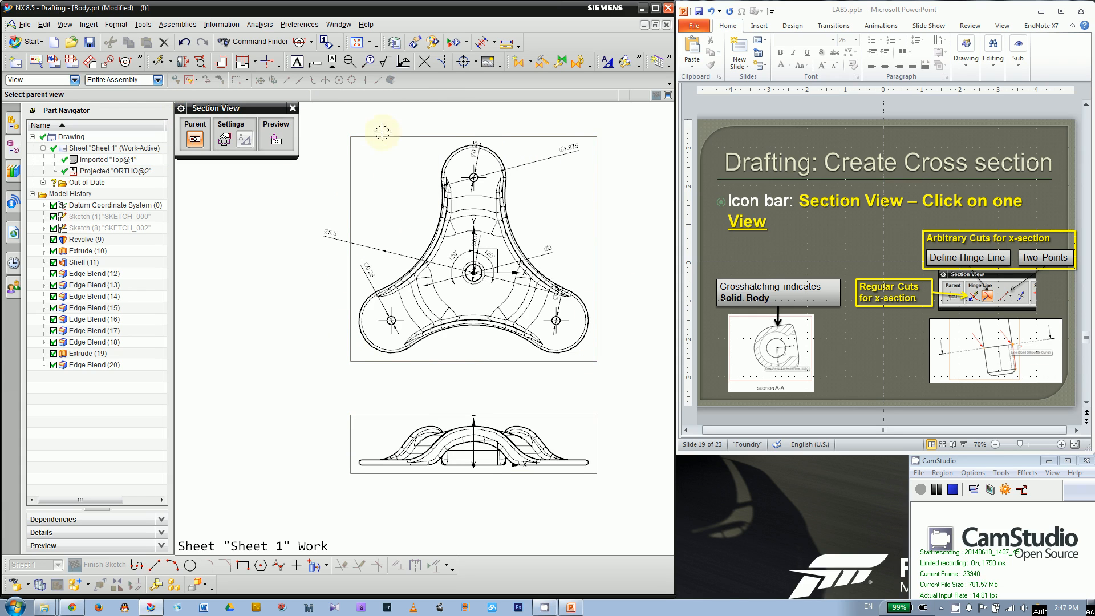
{"action": "left_click", "coordinate": [349, 160]}
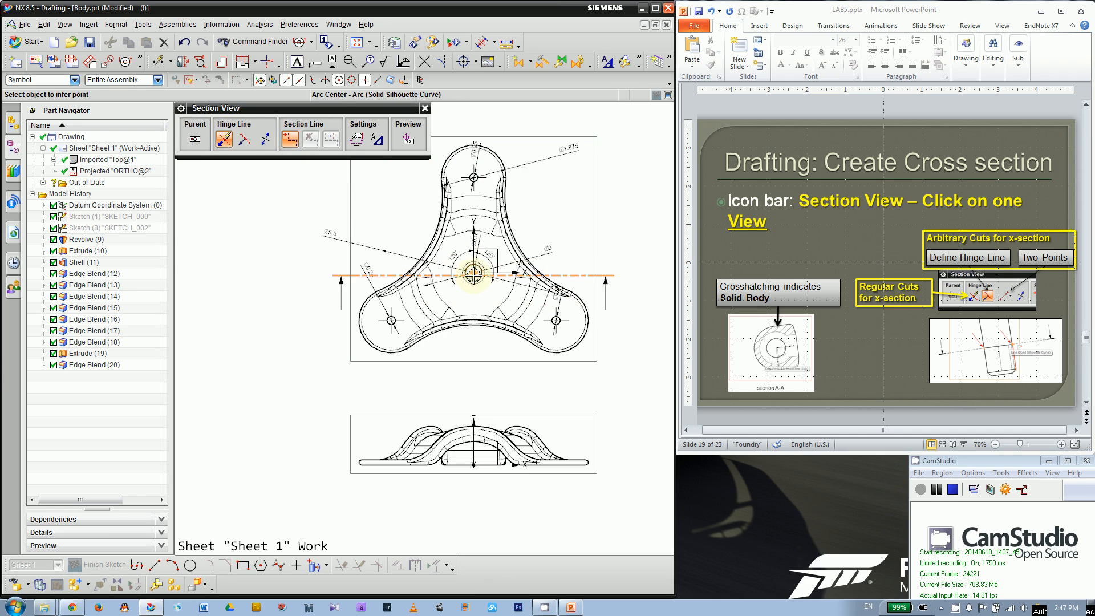
{"action": "left_click", "coordinate": [473, 273]}
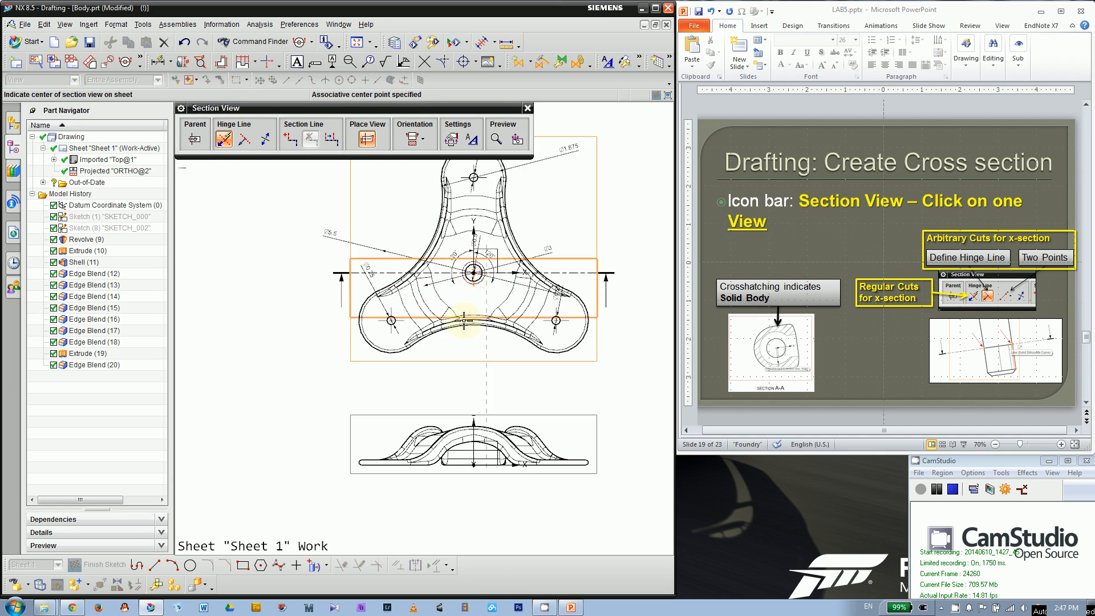
{"action": "scroll", "coordinate": [467, 340], "scroll_direction": "down", "scroll_amount": 2}
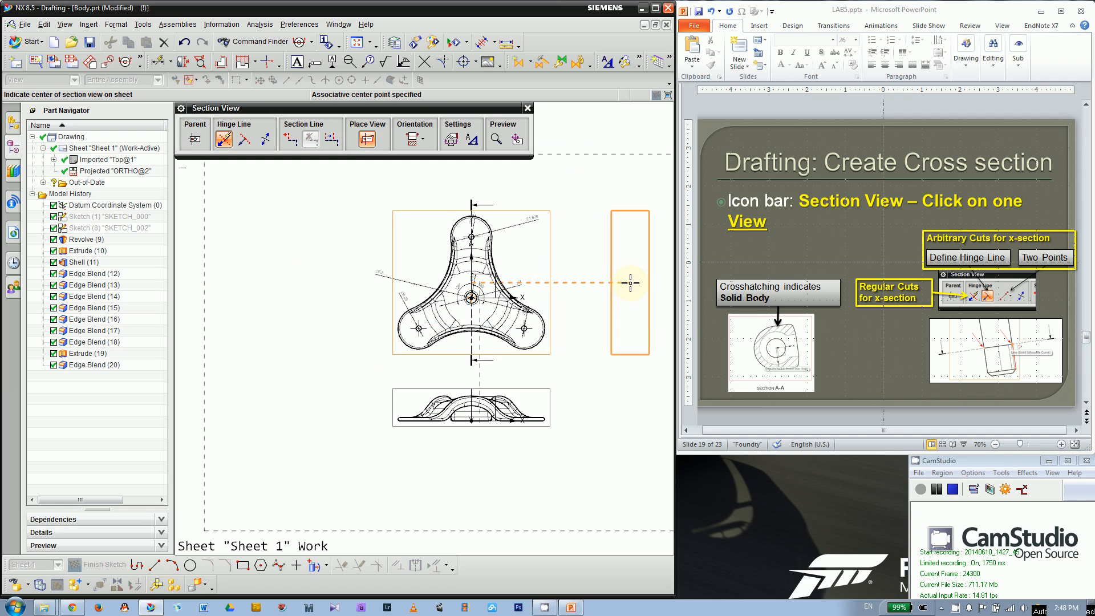
{"action": "left_click", "coordinate": [317, 277]}
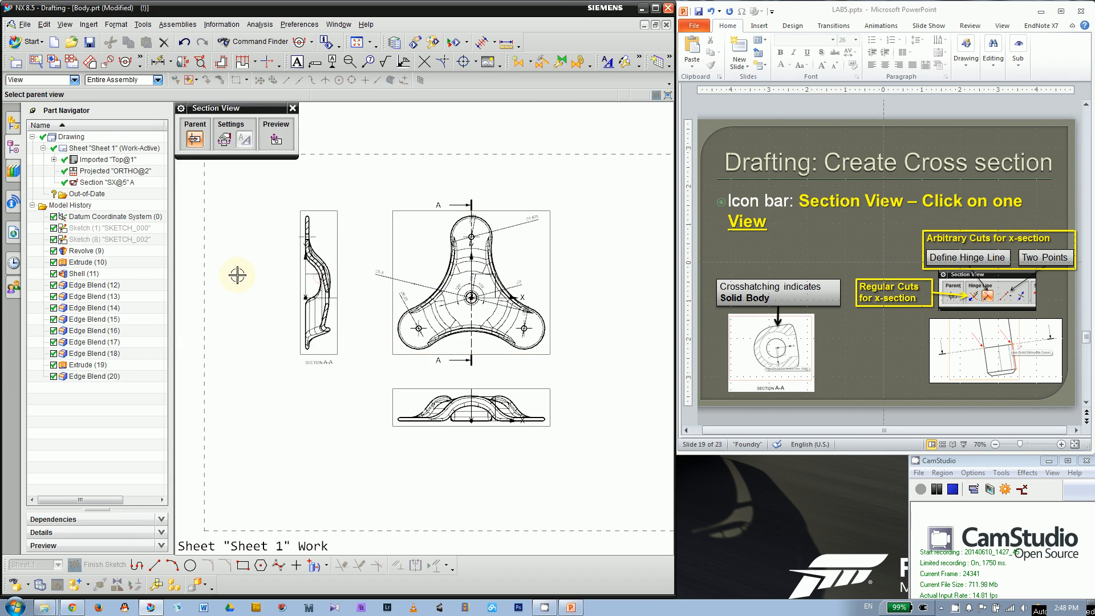
{"action": "scroll", "coordinate": [291, 297], "scroll_direction": "up", "scroll_amount": 4}
{"action": "scroll", "coordinate": [292, 297], "scroll_direction": "down", "scroll_amount": 1}
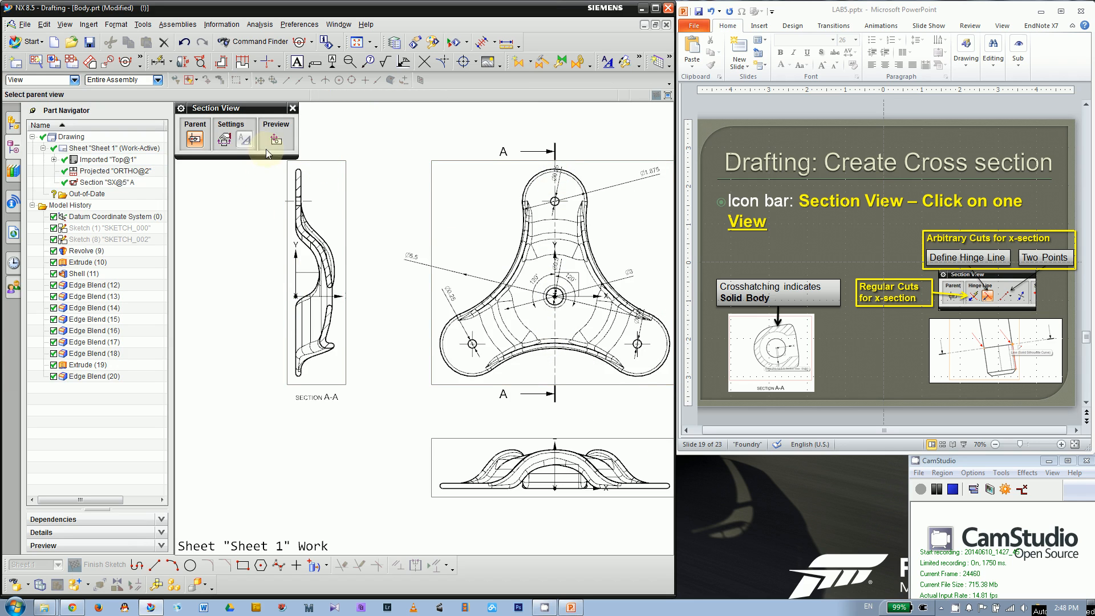
Step: Start a second section view from the top view, anchoring its cut at an edge endpoint on the lower-left arm
{"action": "scroll", "coordinate": [294, 239], "scroll_direction": "down", "scroll_amount": 1}
{"action": "left_click", "coordinate": [399, 223]}
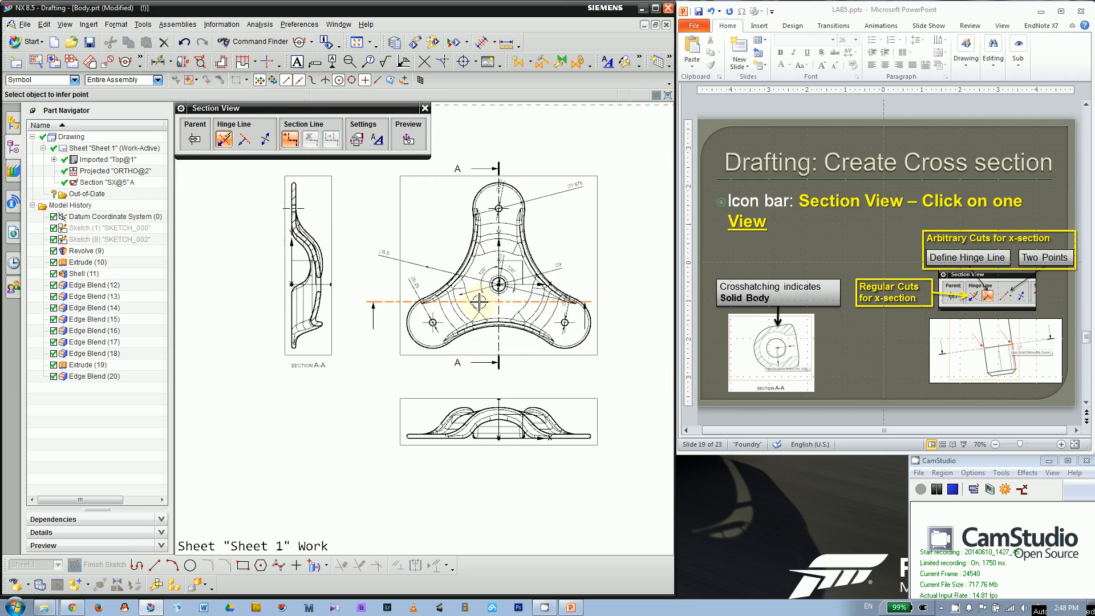
{"action": "scroll", "coordinate": [456, 305], "scroll_direction": "up", "scroll_amount": 1}
{"action": "scroll", "coordinate": [450, 295], "scroll_direction": "up", "scroll_amount": 2}
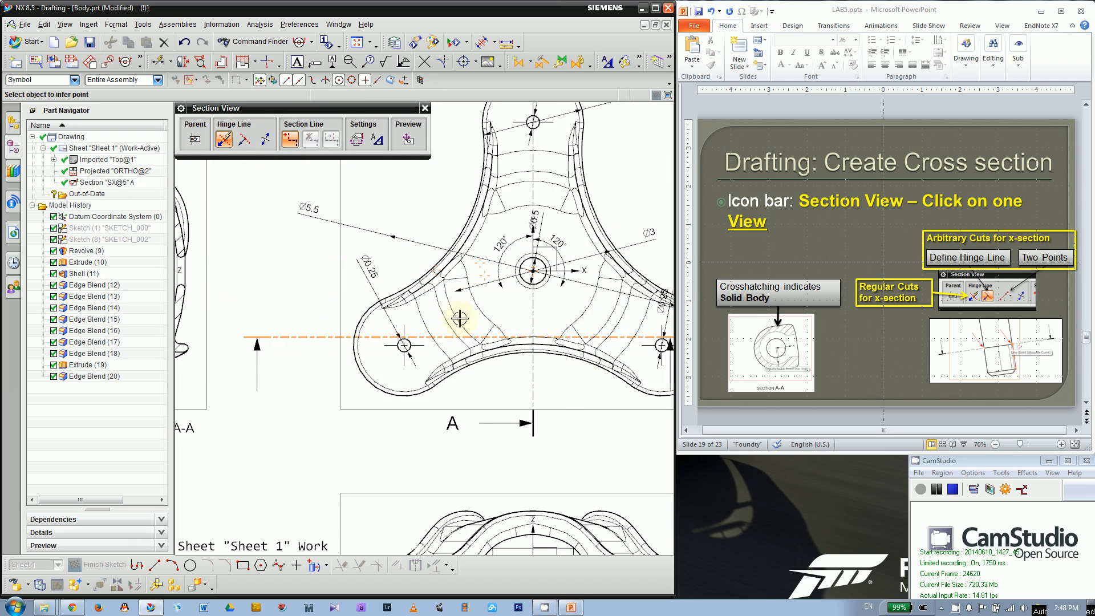
{"action": "left_click", "coordinate": [442, 278]}
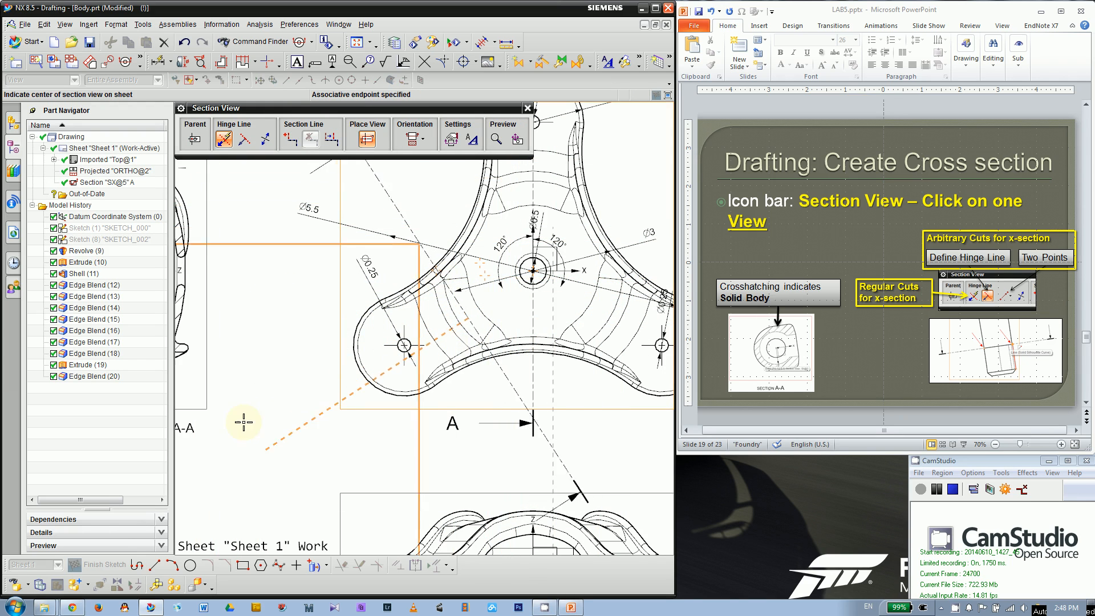
{"action": "scroll", "coordinate": [443, 358], "scroll_direction": "down", "scroll_amount": 3}
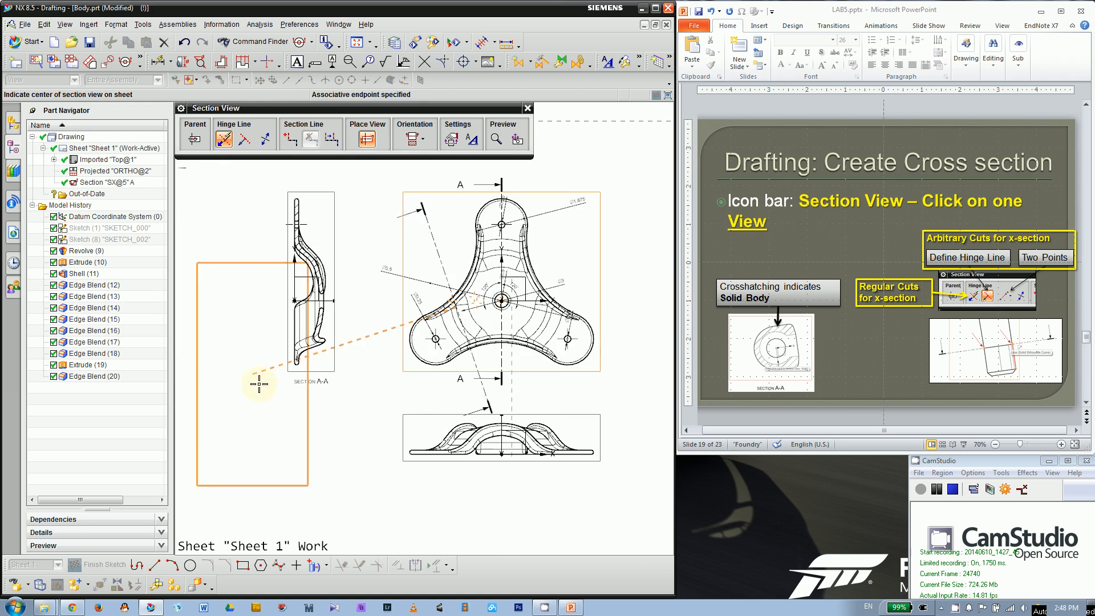
{"action": "scroll", "coordinate": [464, 367], "scroll_direction": "up", "scroll_amount": 4}
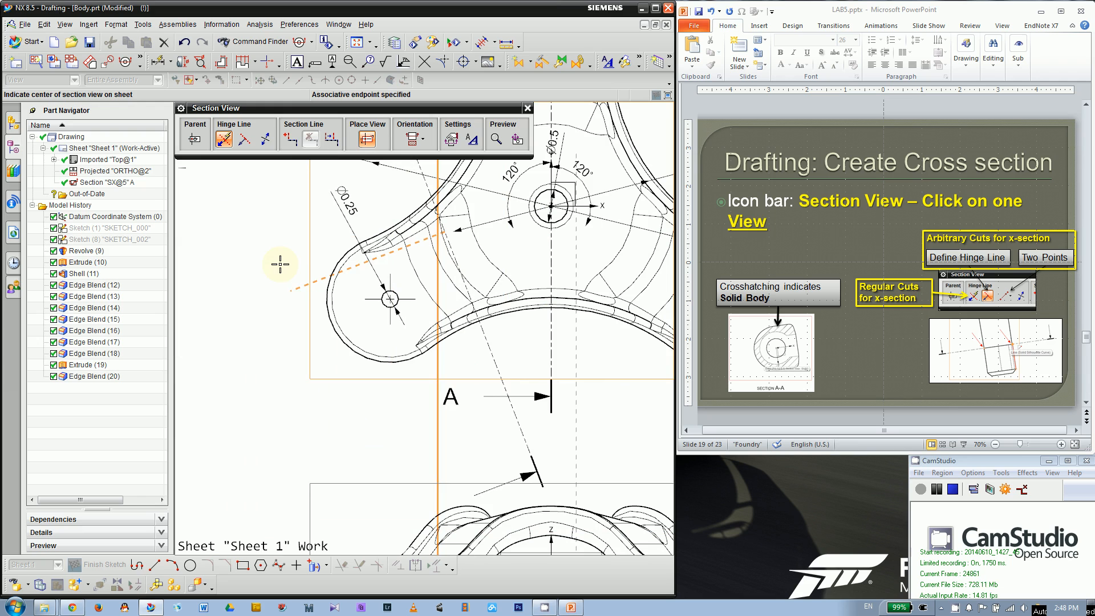
Step: Define the section's hinge line with a two-point vector between the ends of the curved blend edge across the lower-left arm
{"action": "left_click", "coordinate": [246, 141]}
{"action": "left_click", "coordinate": [225, 140]}
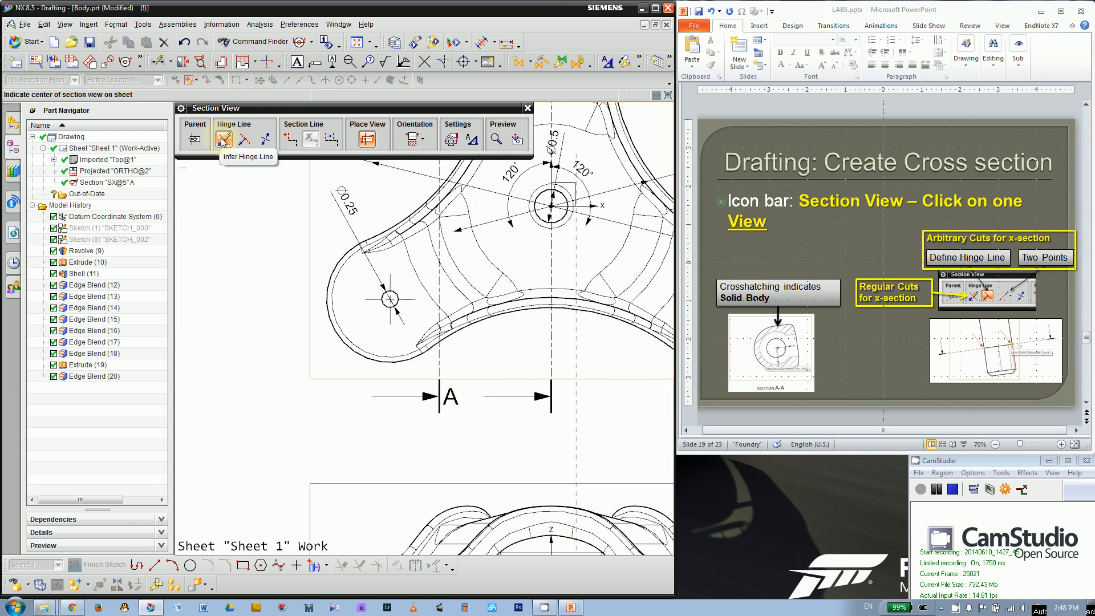
{"action": "left_click", "coordinate": [244, 140]}
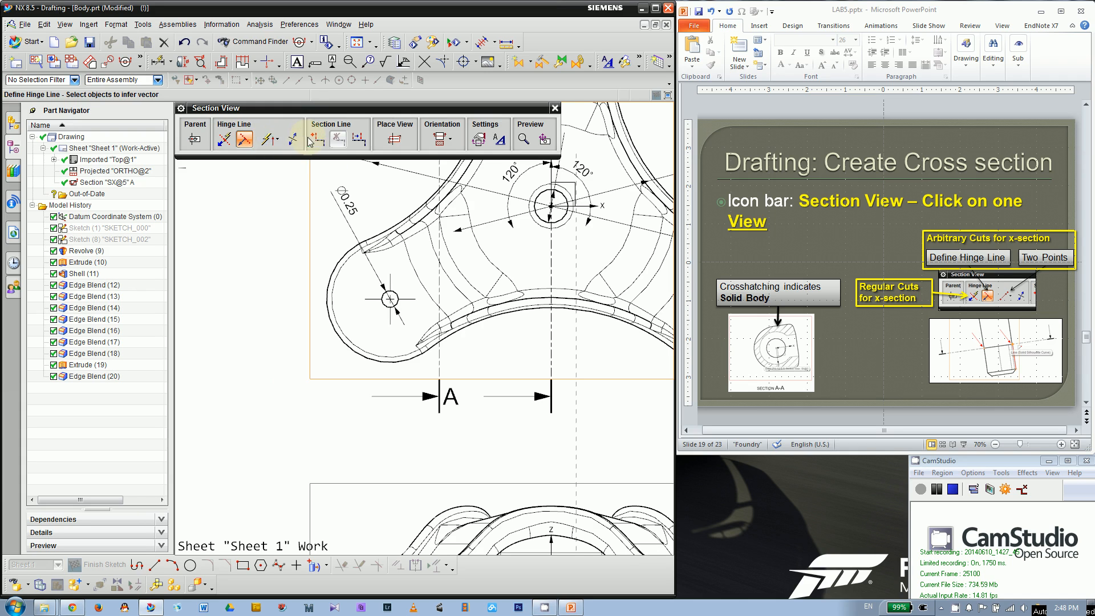
{"action": "left_click", "coordinate": [279, 143]}
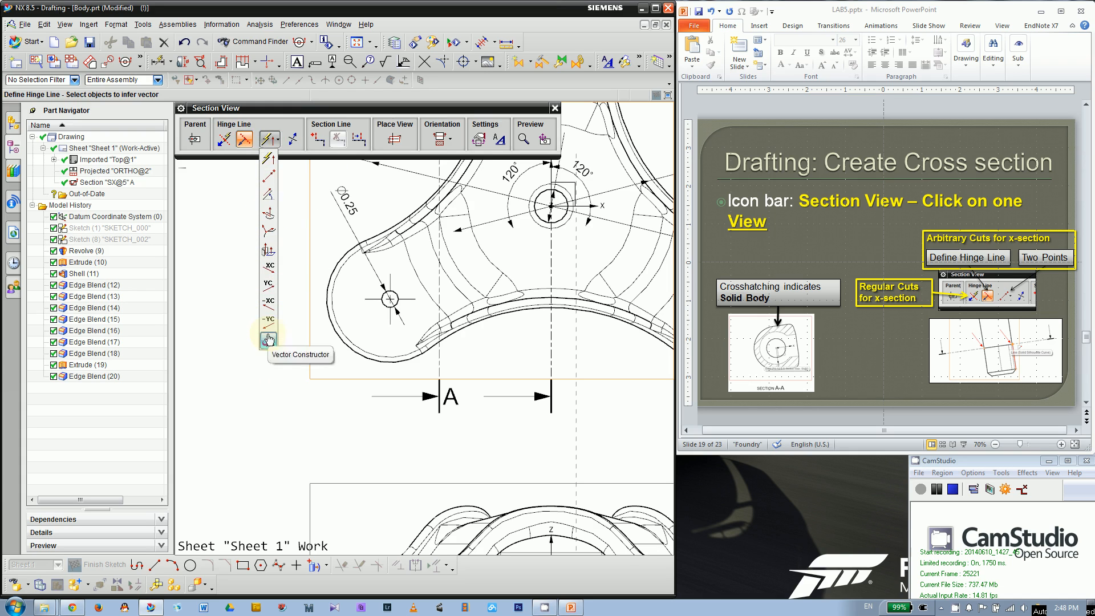
{"action": "left_click", "coordinate": [270, 179]}
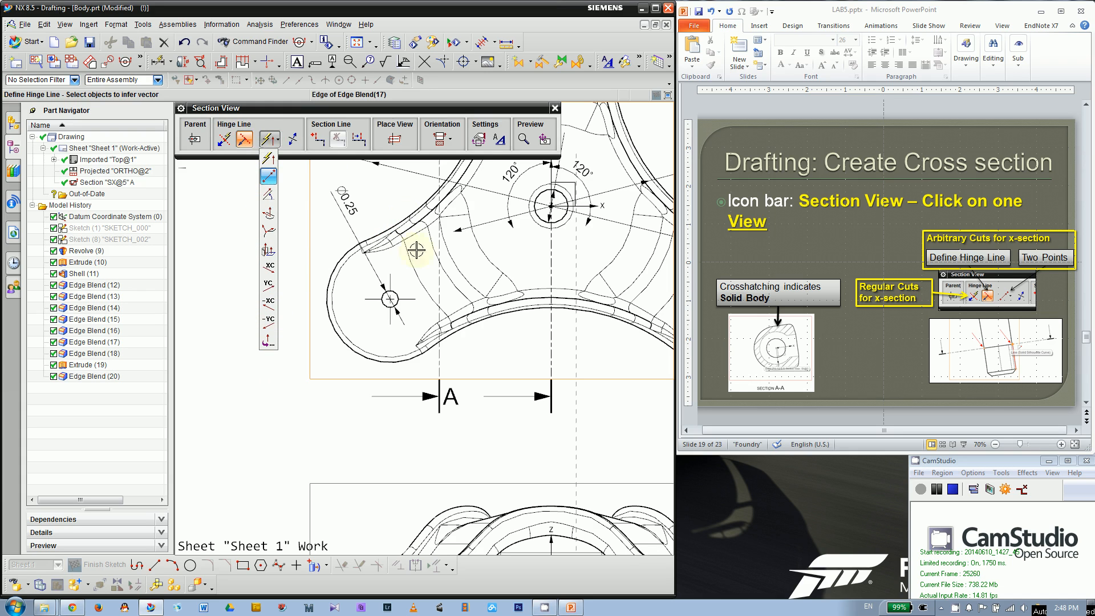
{"action": "left_click", "coordinate": [269, 181]}
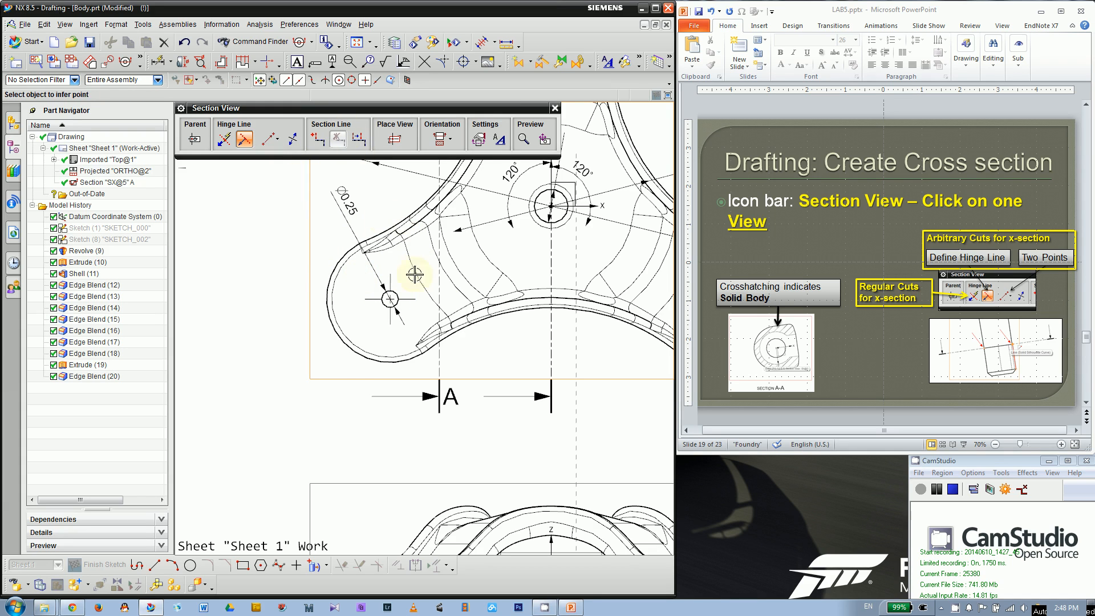
{"action": "scroll", "coordinate": [406, 295], "scroll_direction": "up", "scroll_amount": 1}
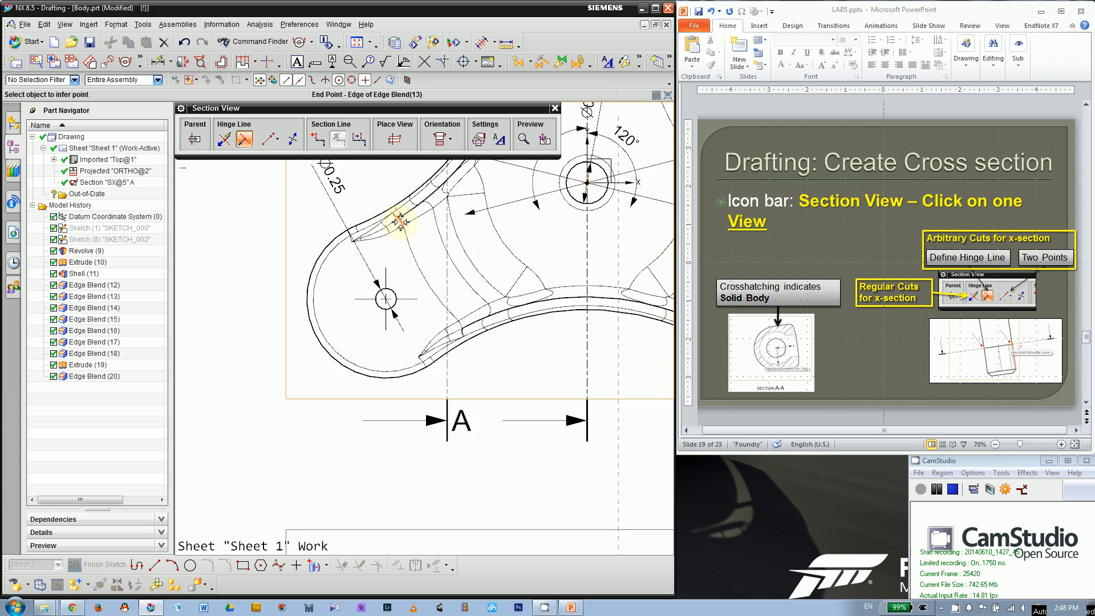
{"action": "scroll", "coordinate": [400, 226], "scroll_direction": "up", "scroll_amount": 3}
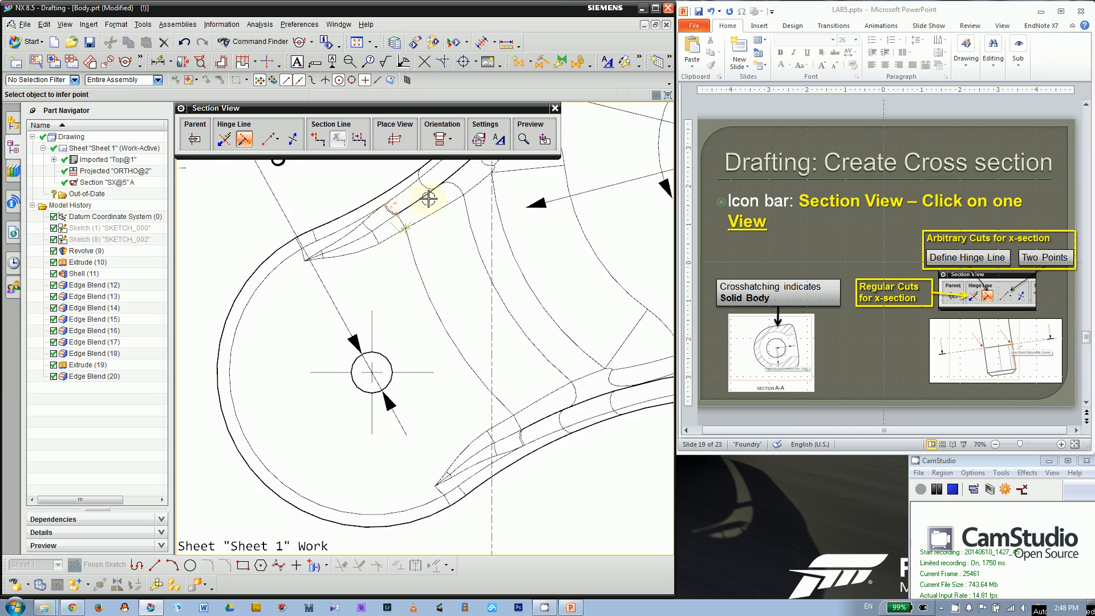
{"action": "scroll", "coordinate": [355, 280], "scroll_direction": "down", "scroll_amount": 3}
{"action": "scroll", "coordinate": [436, 217], "scroll_direction": "up", "scroll_amount": 2}
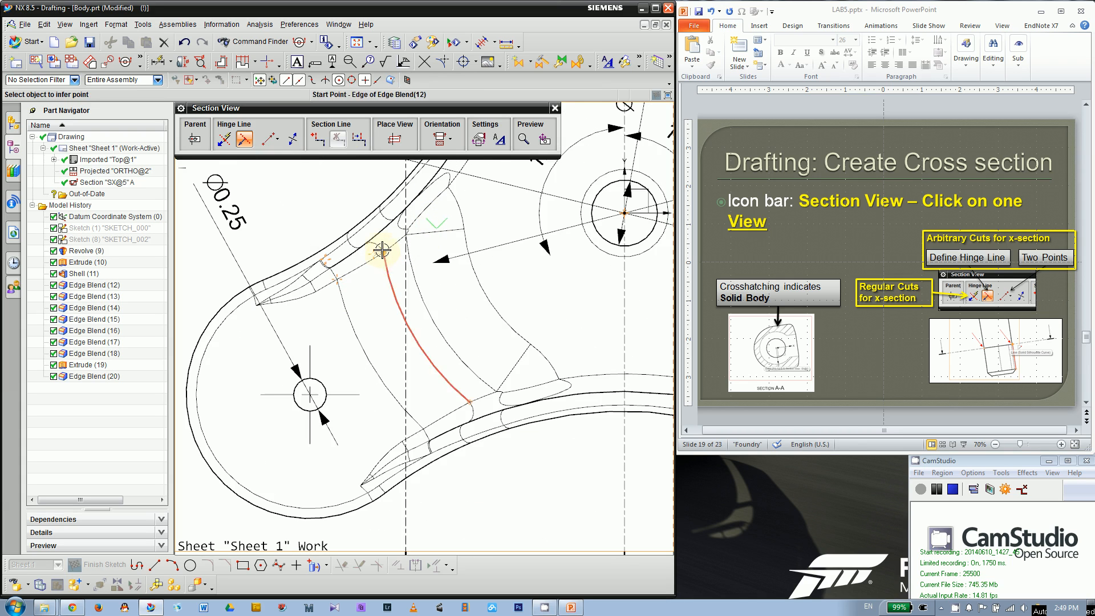
{"action": "left_click", "coordinate": [385, 252]}
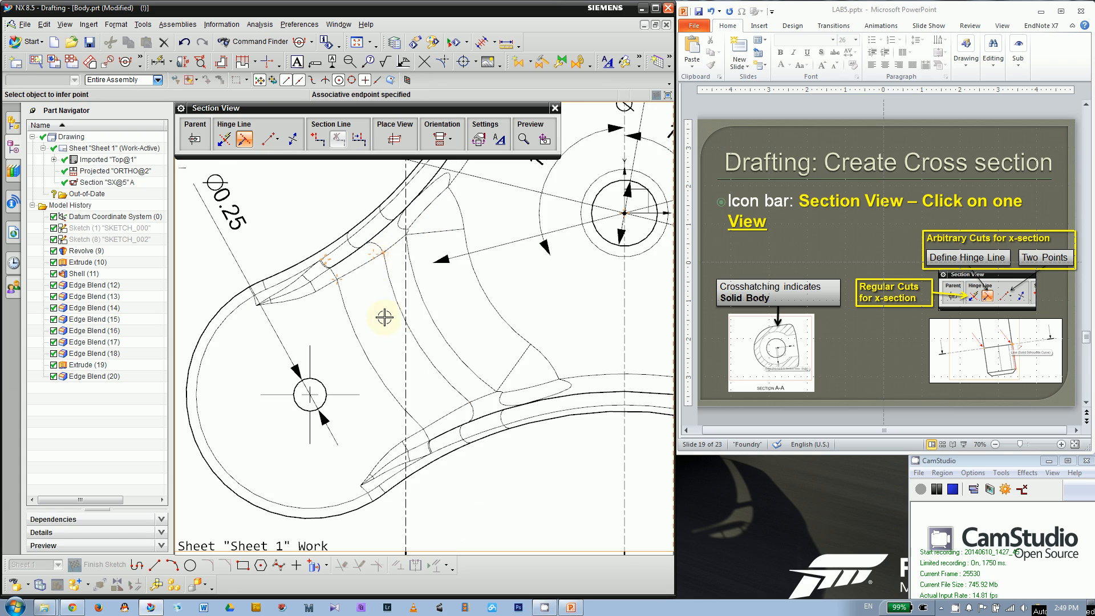
{"action": "left_click", "coordinate": [466, 404]}
Step: Place the angled section view of the lower-left arm below section A-A
{"action": "scroll", "coordinate": [473, 364], "scroll_direction": "down", "scroll_amount": 4}
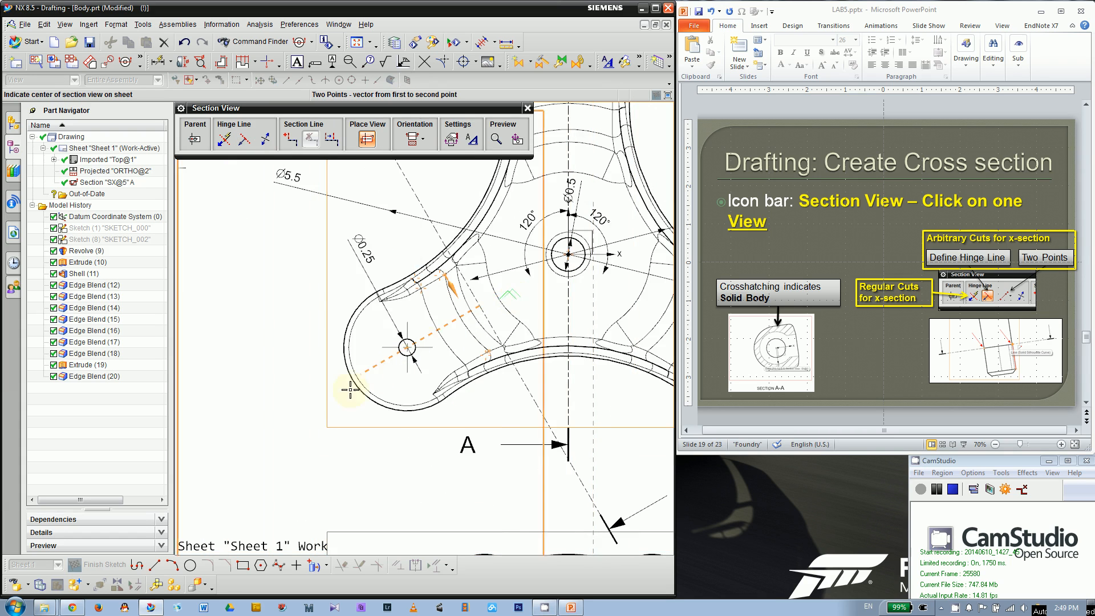
{"action": "scroll", "coordinate": [513, 297], "scroll_direction": "up", "scroll_amount": 4}
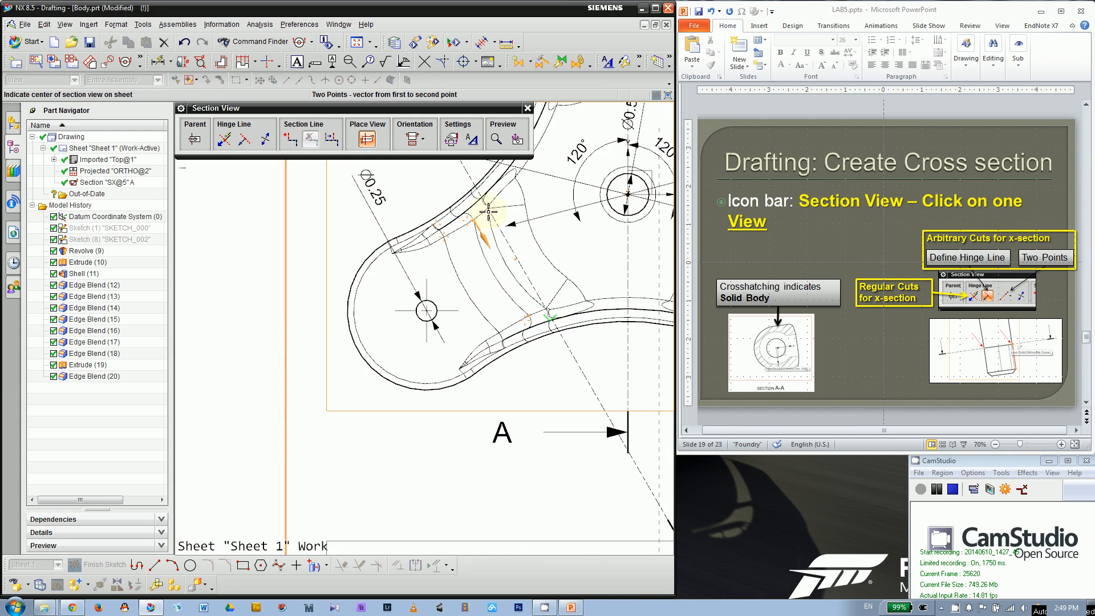
{"action": "scroll", "coordinate": [433, 296], "scroll_direction": "down", "scroll_amount": 5}
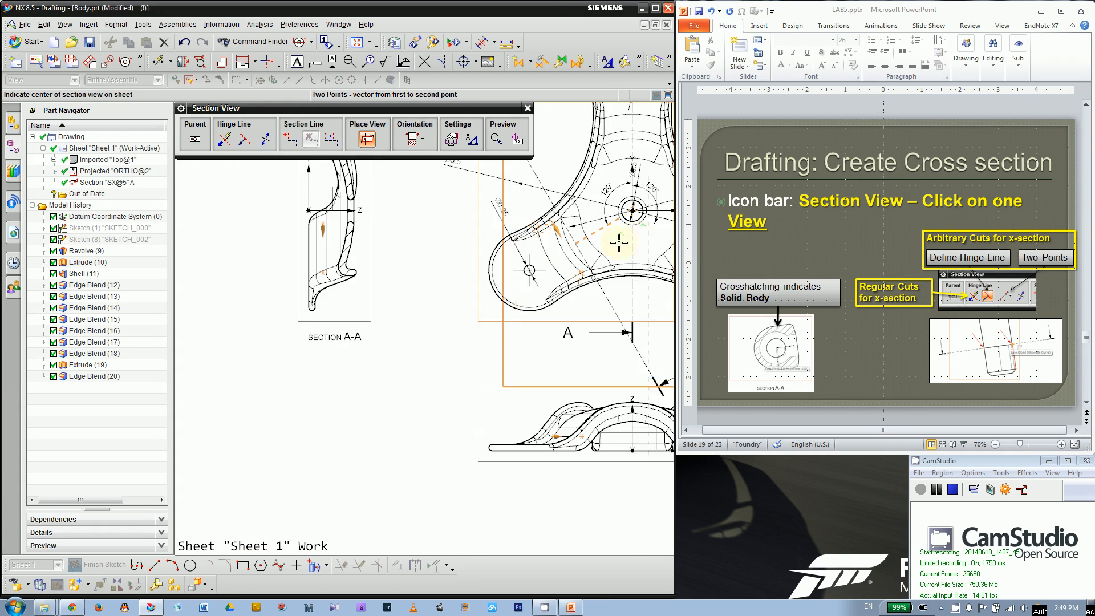
{"action": "left_click", "coordinate": [427, 401]}
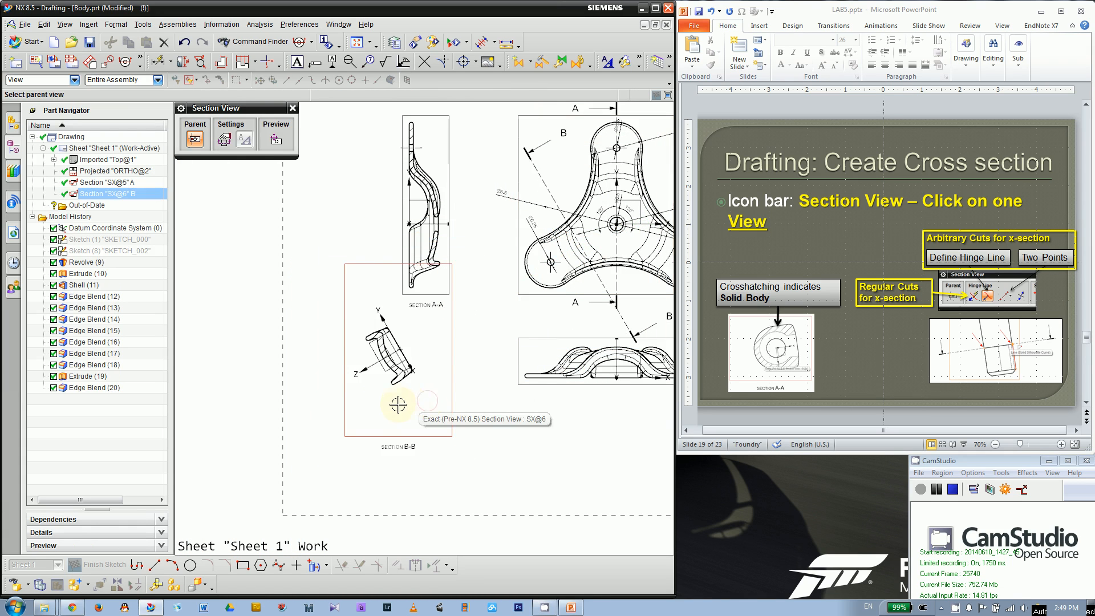
Step: End the Section View command and compare sections A-A and B-B up close with their cutting lines on the top view
{"action": "scroll", "coordinate": [386, 391], "scroll_direction": "up", "scroll_amount": 3}
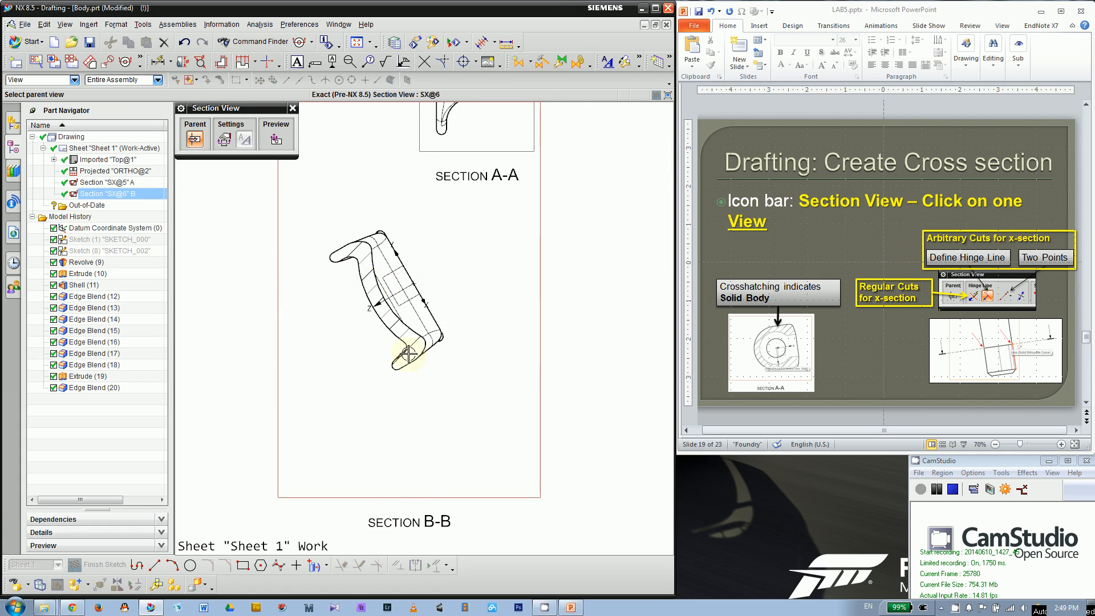
{"action": "scroll", "coordinate": [343, 373], "scroll_direction": "down", "scroll_amount": 3}
{"action": "scroll", "coordinate": [506, 252], "scroll_direction": "up", "scroll_amount": 3}
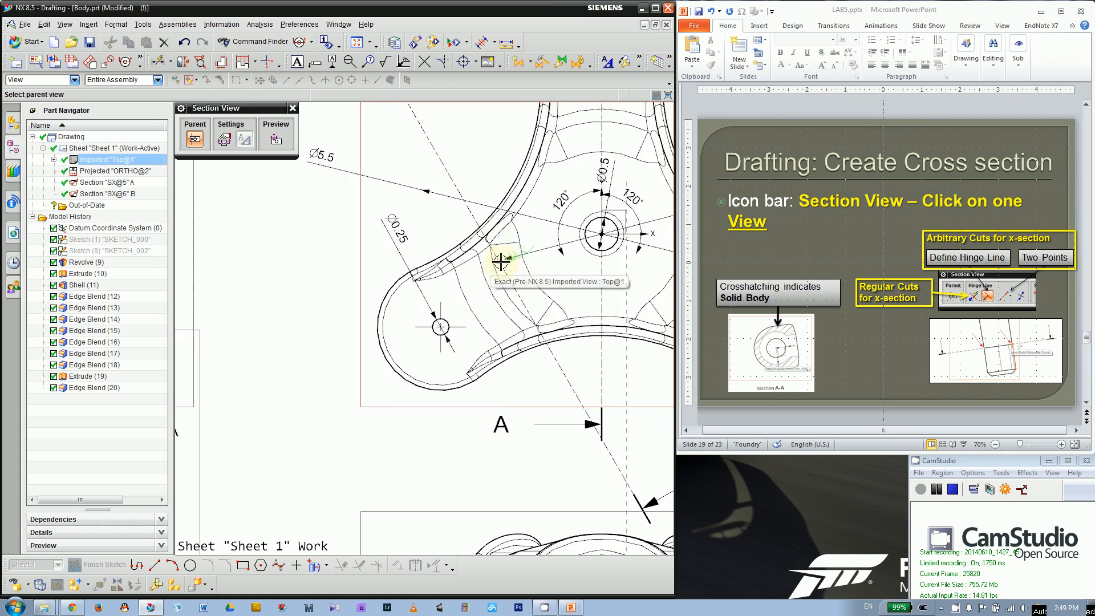
{"action": "scroll", "coordinate": [501, 256], "scroll_direction": "down", "scroll_amount": 2}
{"action": "left_click", "coordinate": [293, 108]}
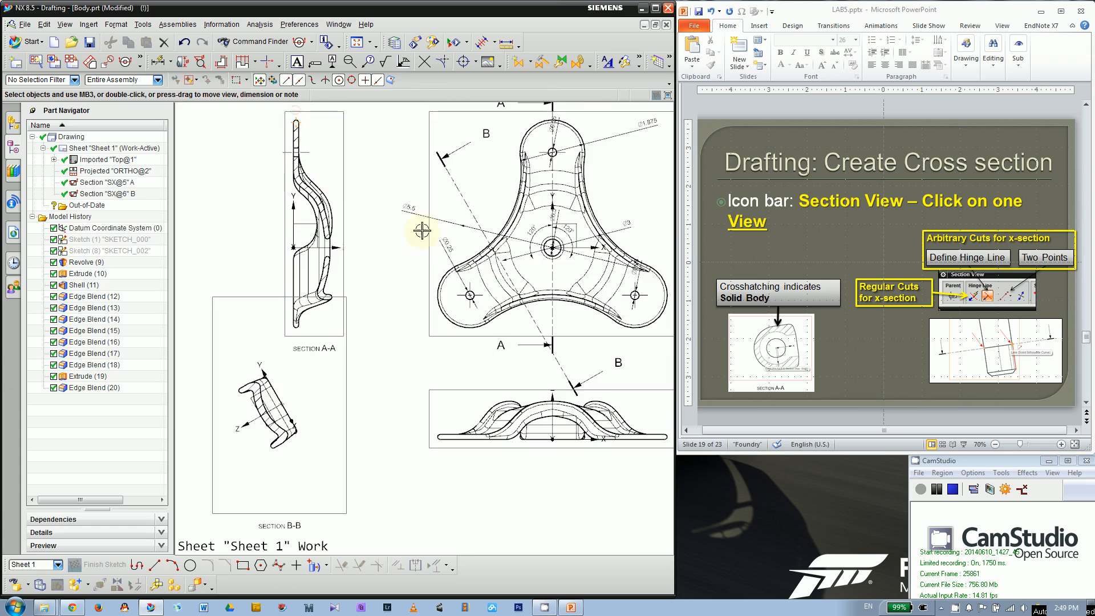
{"action": "scroll", "coordinate": [401, 273], "scroll_direction": "down", "scroll_amount": 2}
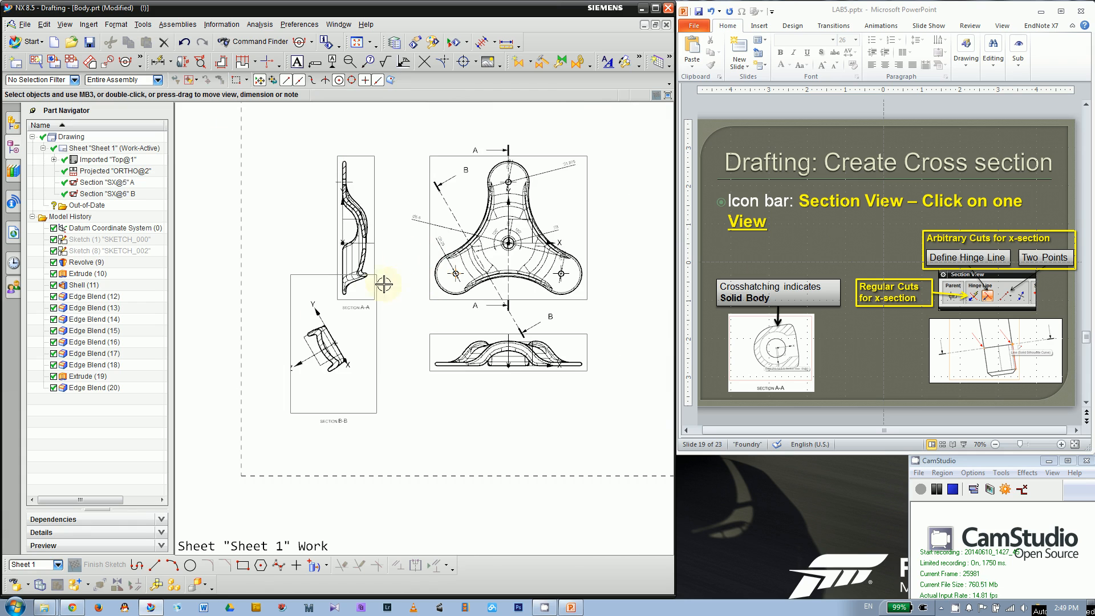
{"action": "scroll", "coordinate": [474, 273], "scroll_direction": "up", "scroll_amount": 3}
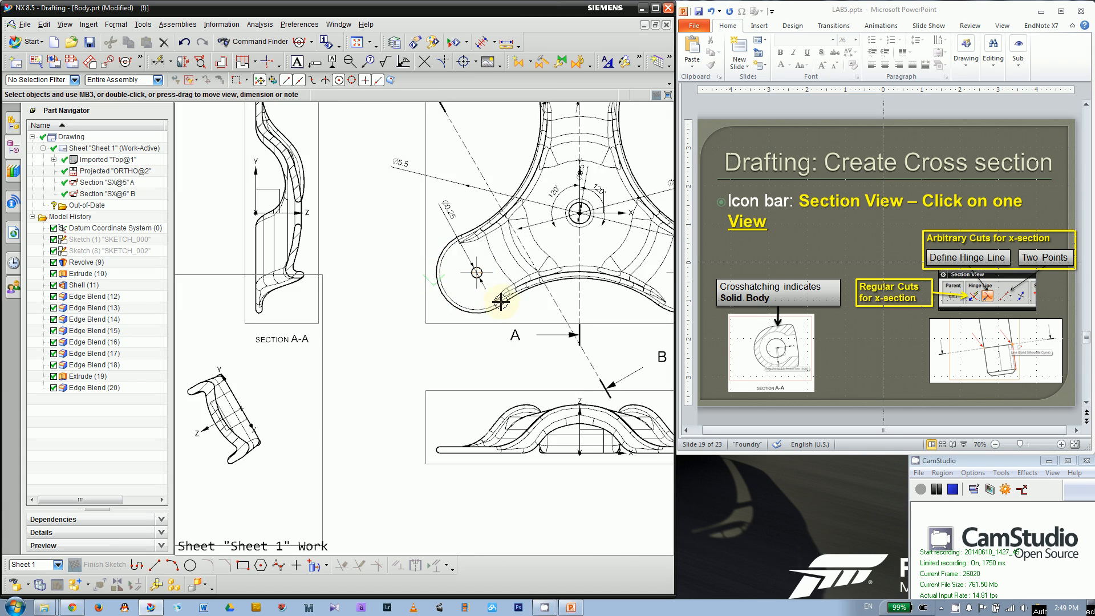
{"action": "scroll", "coordinate": [525, 273], "scroll_direction": "down", "scroll_amount": 3}
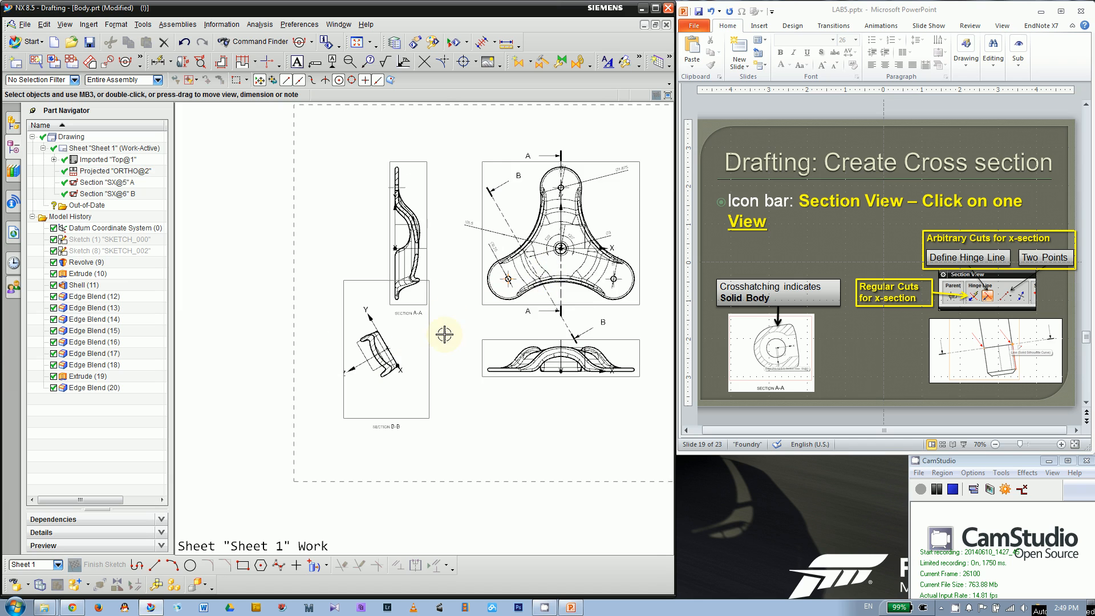
{"action": "scroll", "coordinate": [430, 238], "scroll_direction": "up", "scroll_amount": 3}
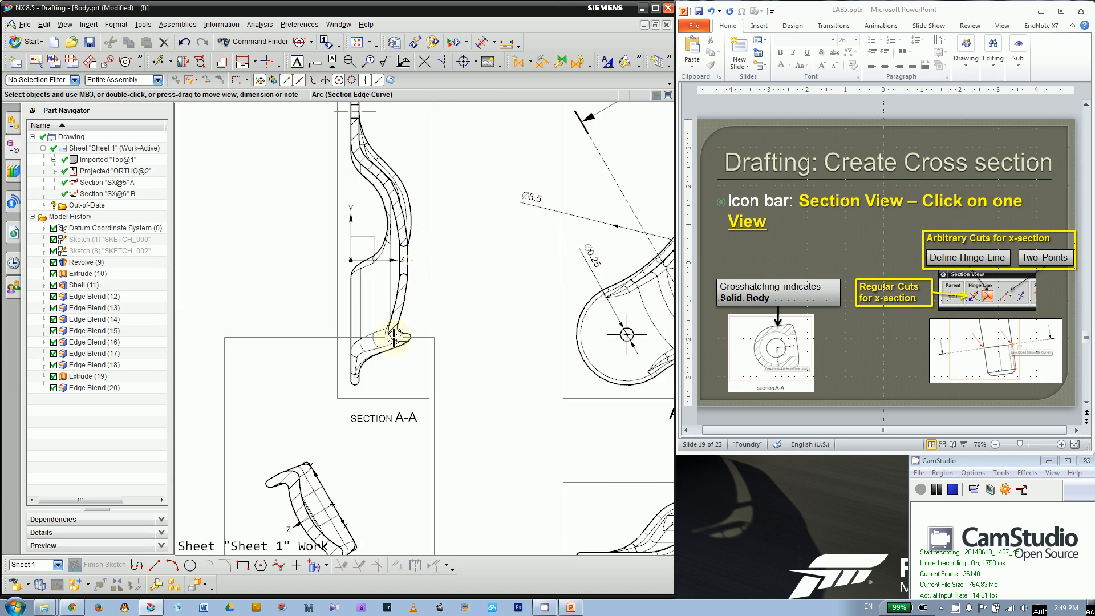
Step: Set the rendering style of section view A-A to Fully Shaded
{"action": "scroll", "coordinate": [402, 334], "scroll_direction": "down", "scroll_amount": 1}
{"action": "scroll", "coordinate": [361, 318], "scroll_direction": "up", "scroll_amount": 2}
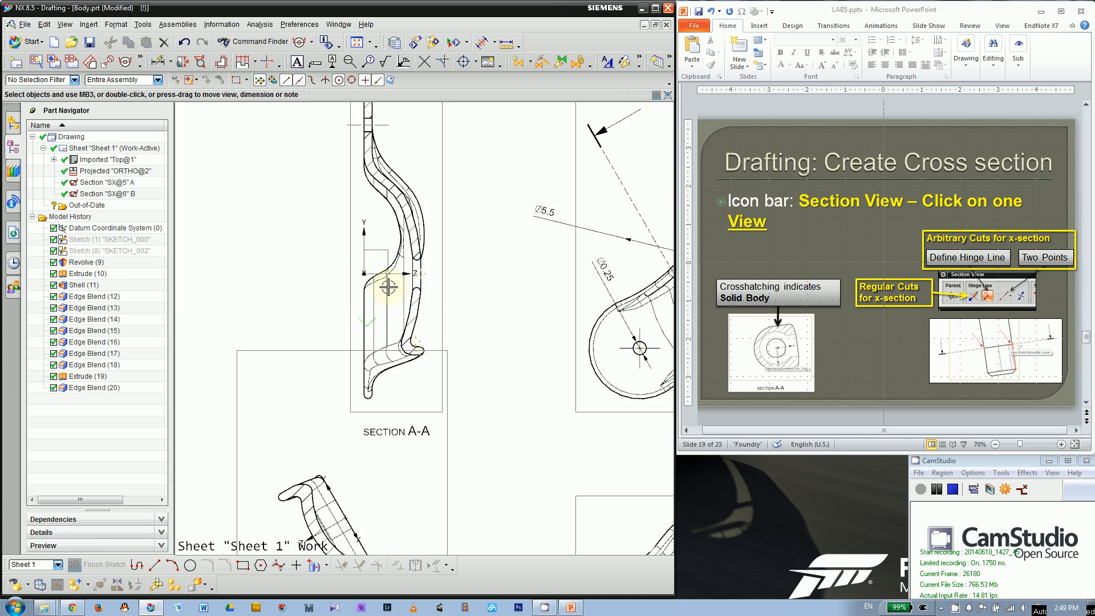
{"action": "right_click", "coordinate": [348, 283]}
{"action": "left_click", "coordinate": [376, 288]}
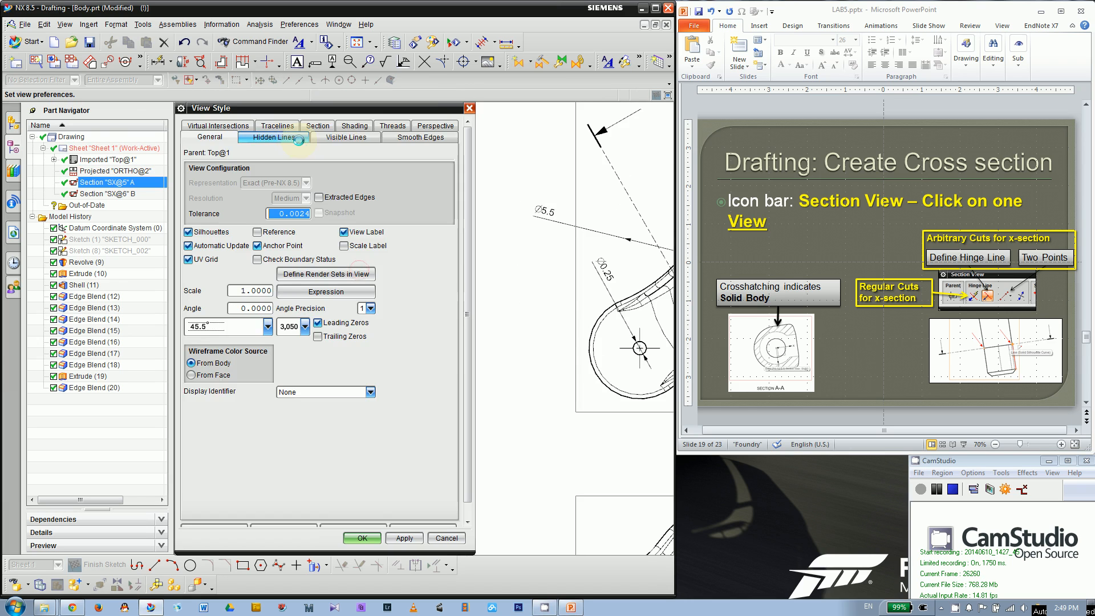
{"action": "left_click", "coordinate": [354, 125]}
{"action": "left_click", "coordinate": [409, 155]}
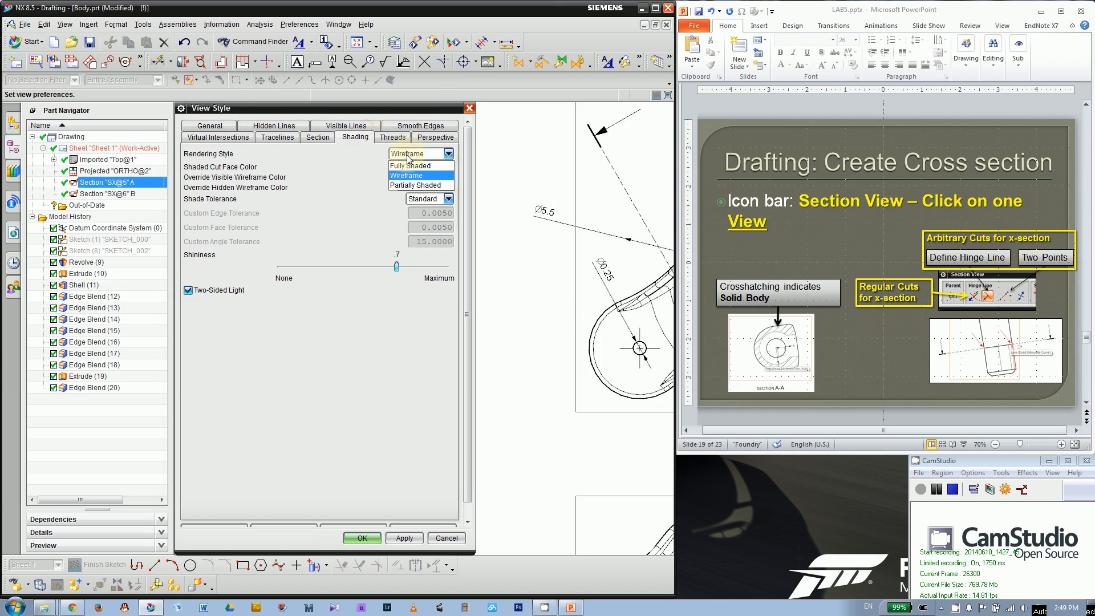
{"action": "left_click", "coordinate": [409, 165]}
{"action": "left_click", "coordinate": [404, 538]}
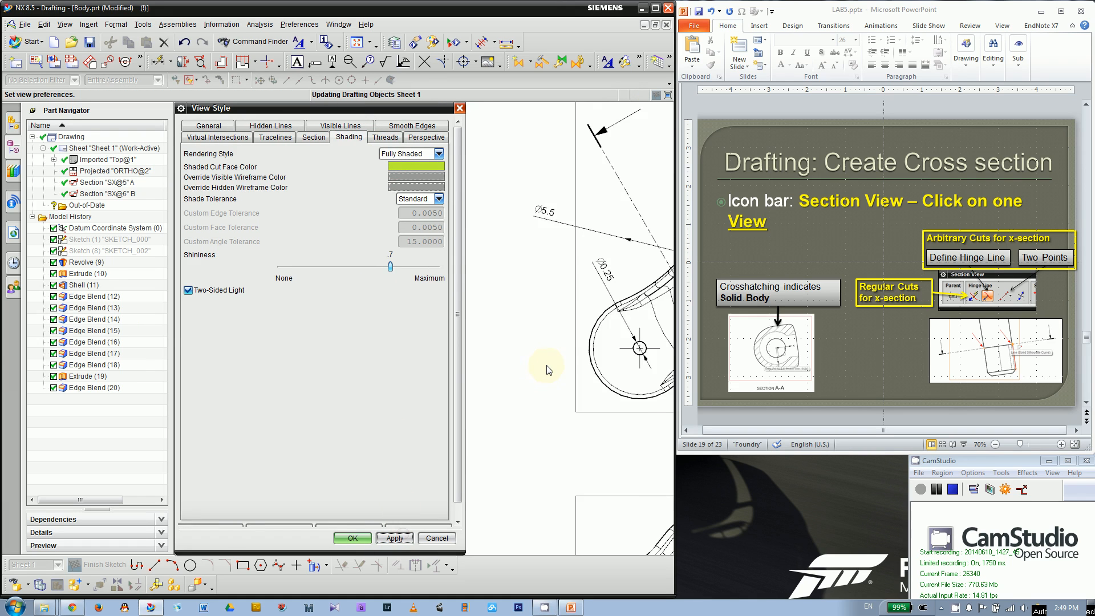
Step: Examine the shaded body and coloured cut faces of section A-A up close, comparing them with the unshaded section B-B
{"action": "scroll", "coordinate": [547, 366], "scroll_direction": "up", "scroll_amount": 5}
{"action": "scroll", "coordinate": [512, 343], "scroll_direction": "down", "scroll_amount": 3}
{"action": "scroll", "coordinate": [606, 313], "scroll_direction": "up", "scroll_amount": 3}
{"action": "scroll", "coordinate": [591, 334], "scroll_direction": "down", "scroll_amount": 5}
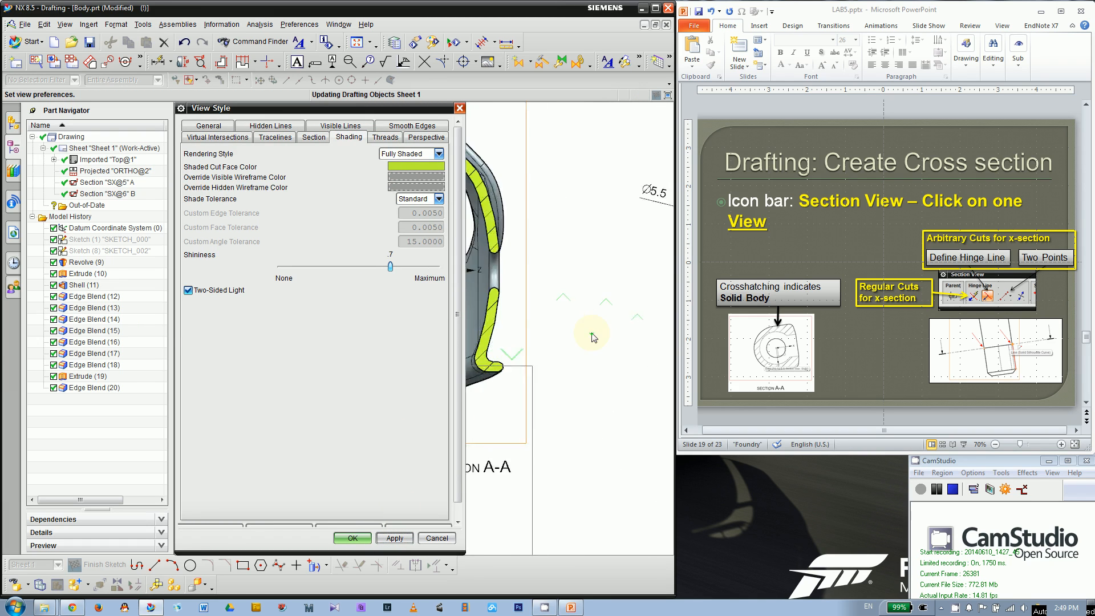
{"action": "scroll", "coordinate": [593, 336], "scroll_direction": "up", "scroll_amount": 3}
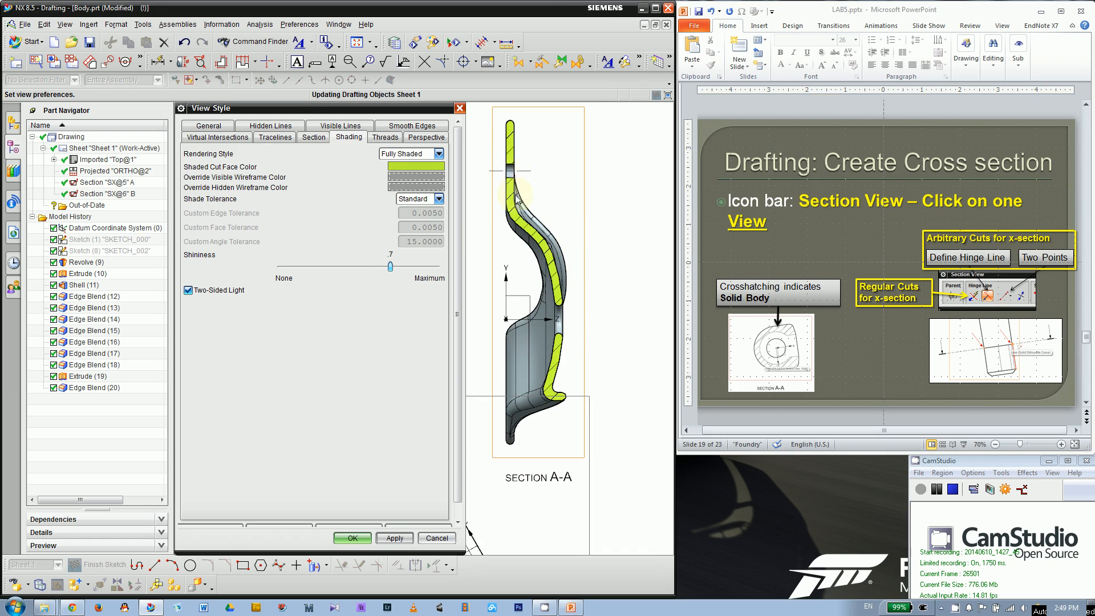
{"action": "scroll", "coordinate": [494, 297], "scroll_direction": "up", "scroll_amount": 3}
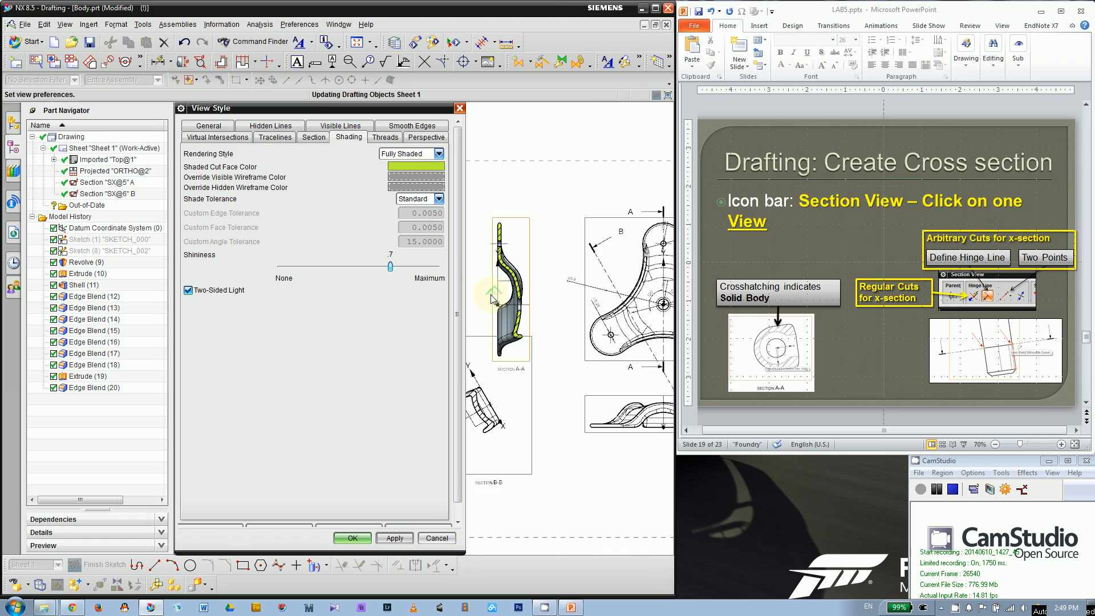
{"action": "scroll", "coordinate": [485, 294], "scroll_direction": "down", "scroll_amount": 3}
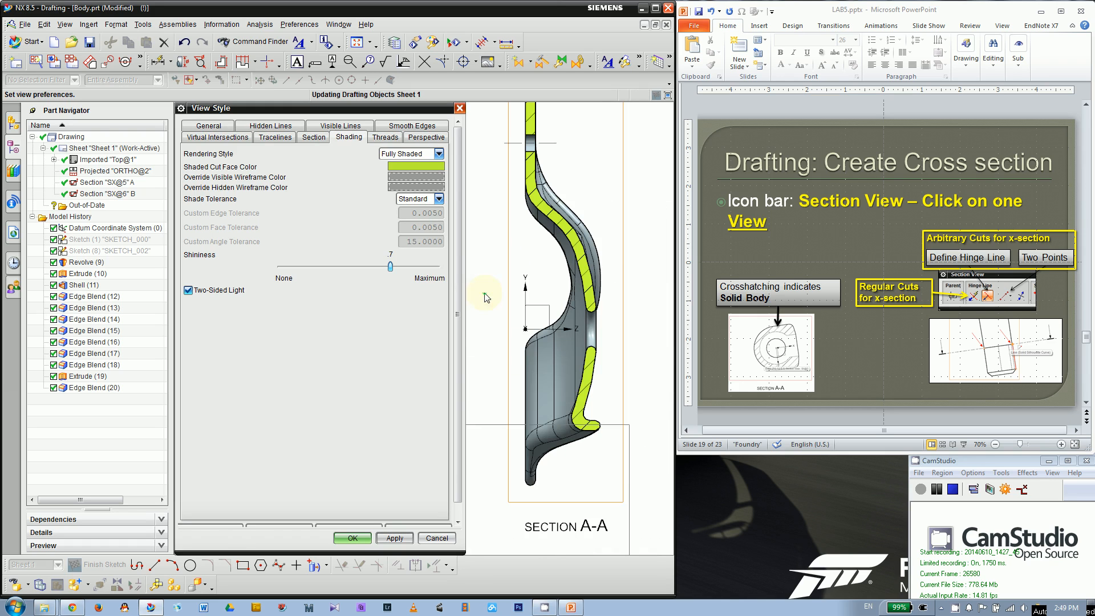
{"action": "scroll", "coordinate": [540, 419], "scroll_direction": "up", "scroll_amount": 1}
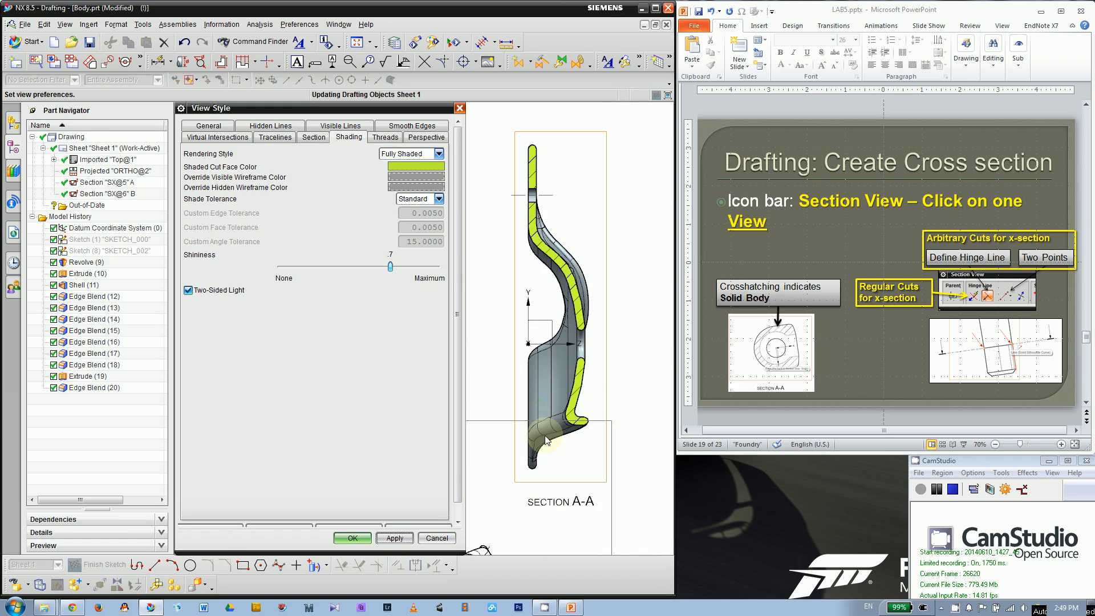
{"action": "scroll", "coordinate": [525, 279], "scroll_direction": "up", "scroll_amount": 4}
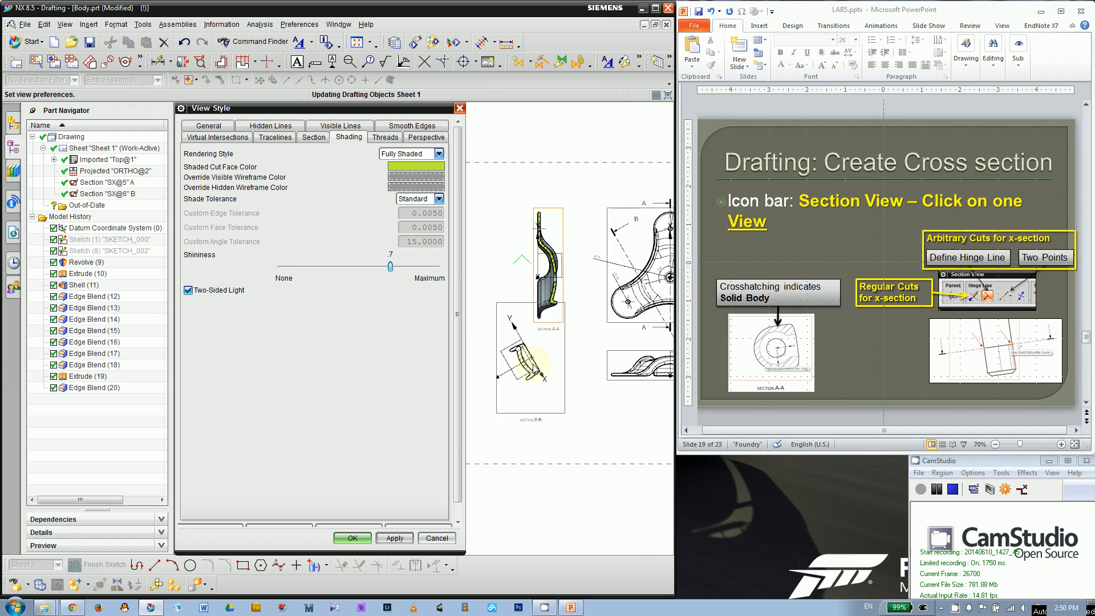
{"action": "scroll", "coordinate": [572, 219], "scroll_direction": "down", "scroll_amount": 3}
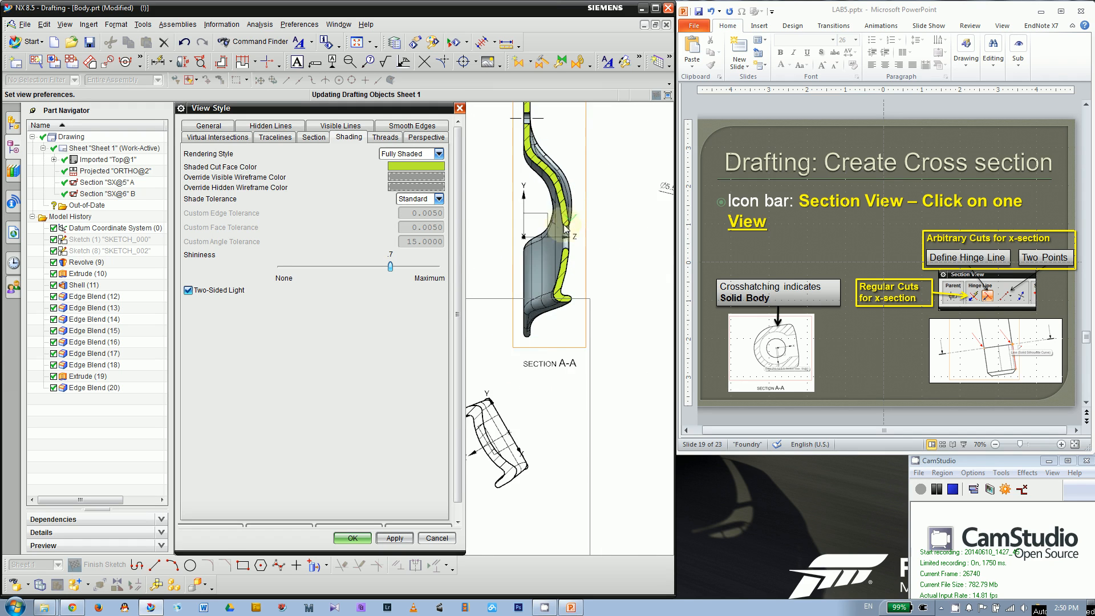
{"action": "scroll", "coordinate": [566, 233], "scroll_direction": "up", "scroll_amount": 2}
{"action": "scroll", "coordinate": [551, 228], "scroll_direction": "down", "scroll_amount": 1}
{"action": "scroll", "coordinate": [551, 254], "scroll_direction": "down", "scroll_amount": 1}
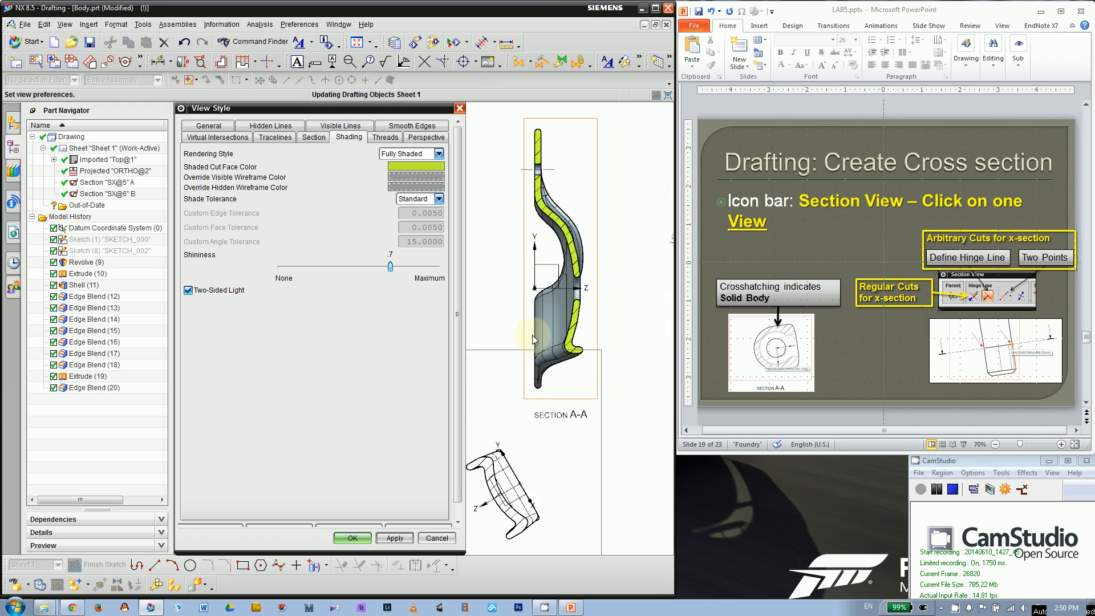
Step: Return section view A-A's rendering style to Wireframe and apply it
{"action": "left_click", "coordinate": [409, 153]}
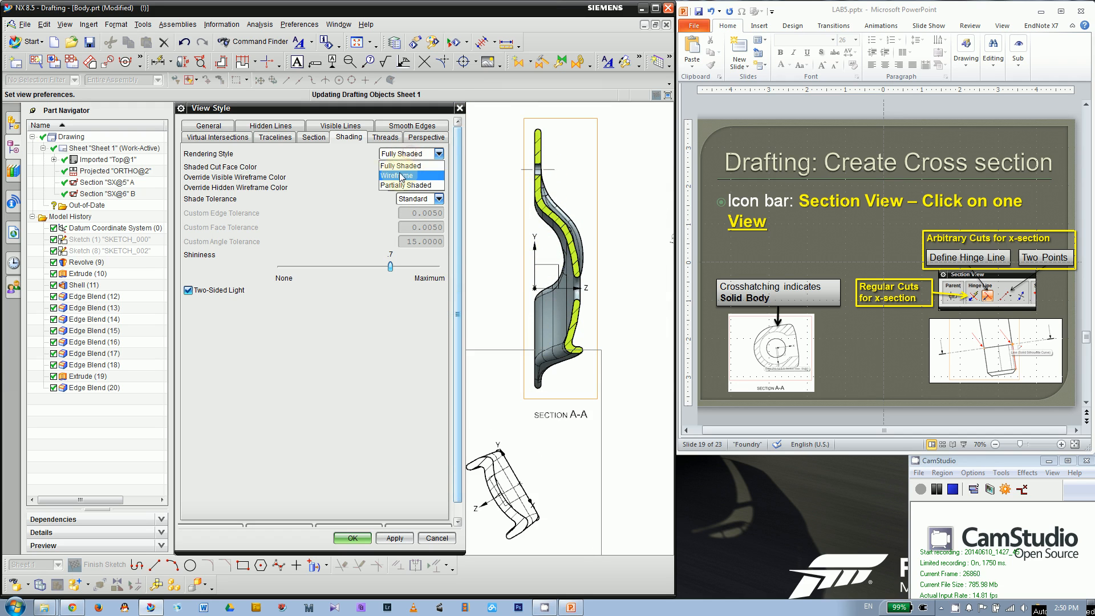
{"action": "left_click", "coordinate": [402, 176]}
{"action": "left_click", "coordinate": [393, 538]}
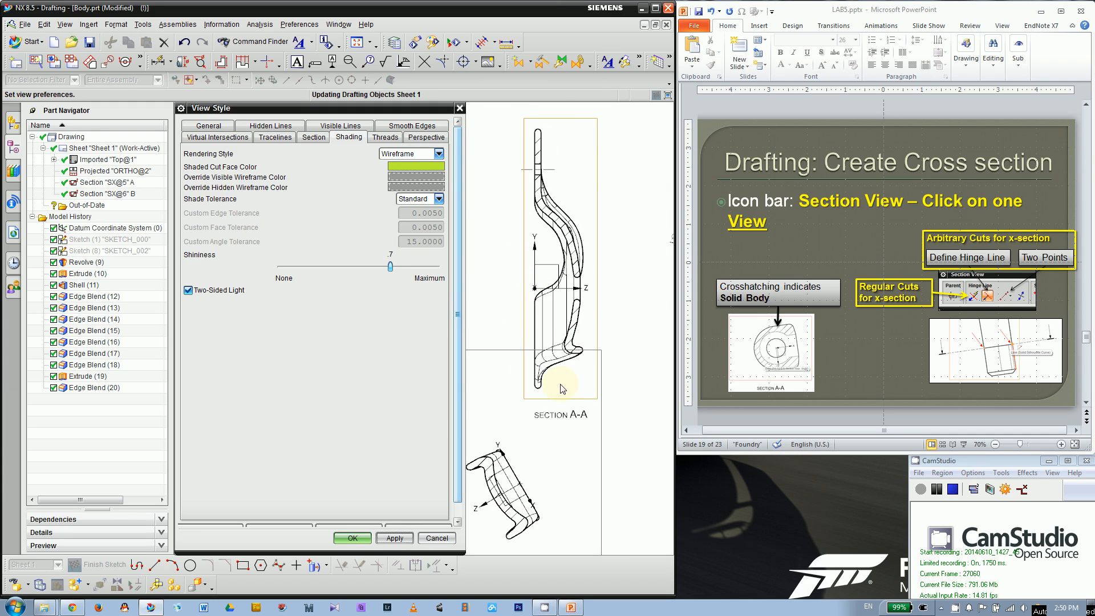
Step: Turn off Background in the section settings of view A-A, accept the style, and compare the clean cut with section B-B
{"action": "left_click", "coordinate": [316, 138]}
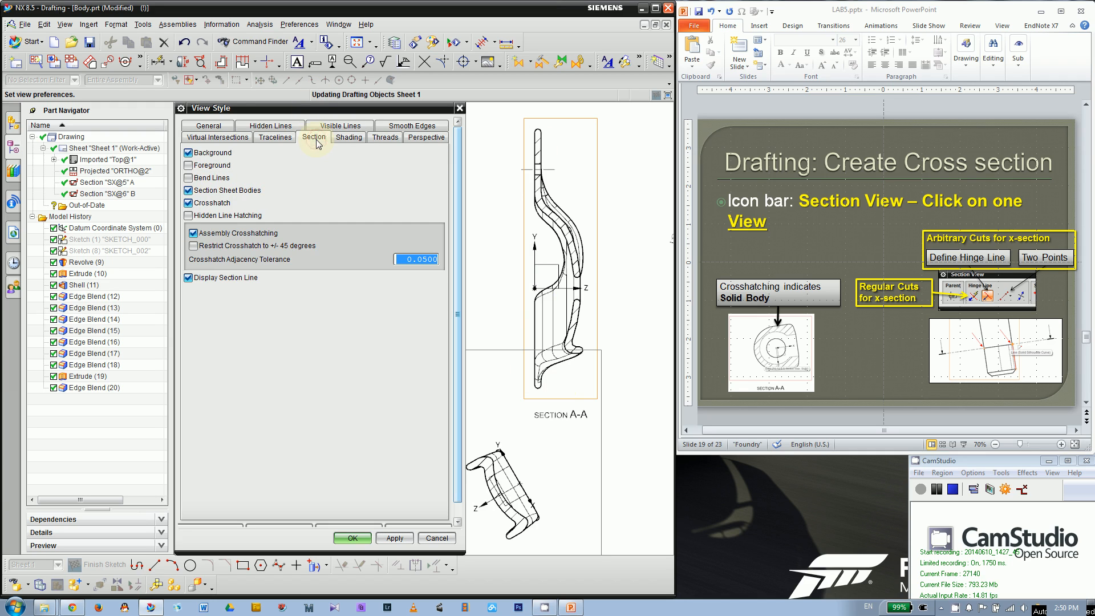
{"action": "left_click", "coordinate": [188, 153]}
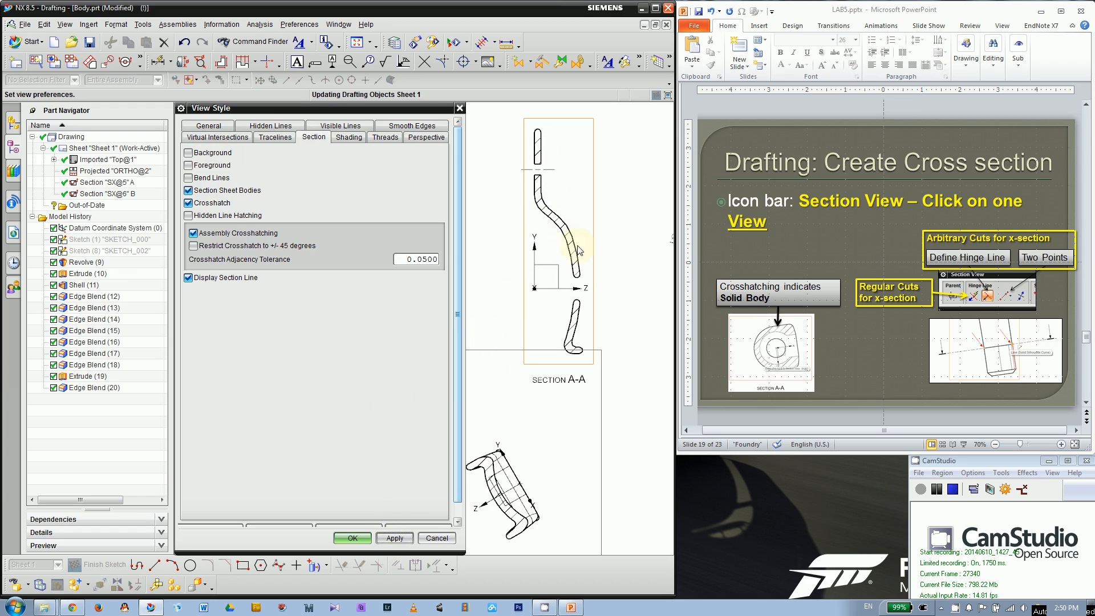
{"action": "scroll", "coordinate": [510, 285], "scroll_direction": "down", "scroll_amount": 4}
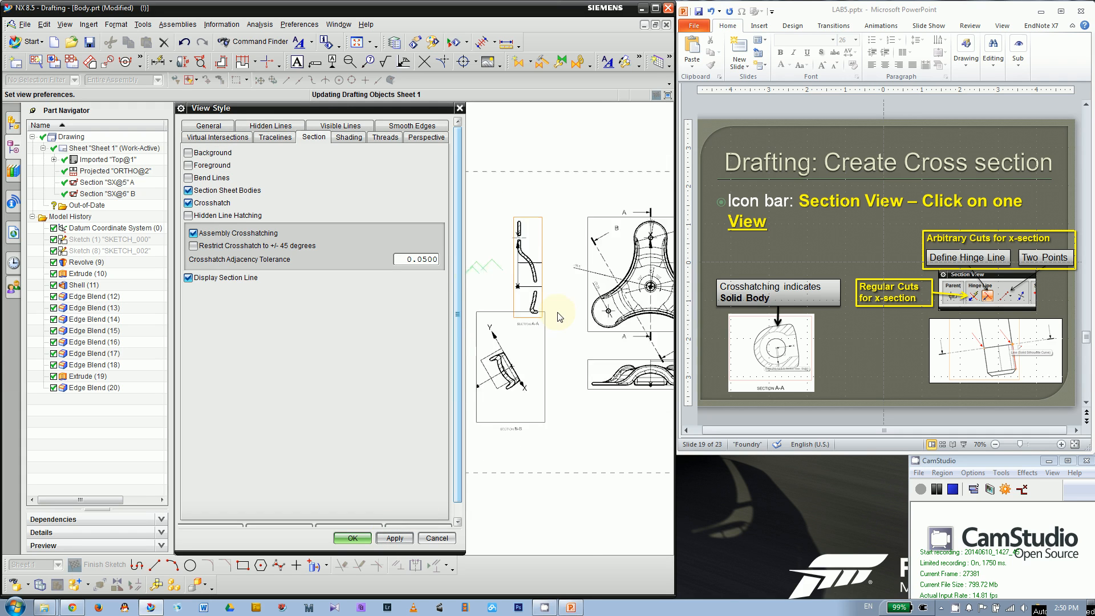
{"action": "scroll", "coordinate": [498, 249], "scroll_direction": "up", "scroll_amount": 3}
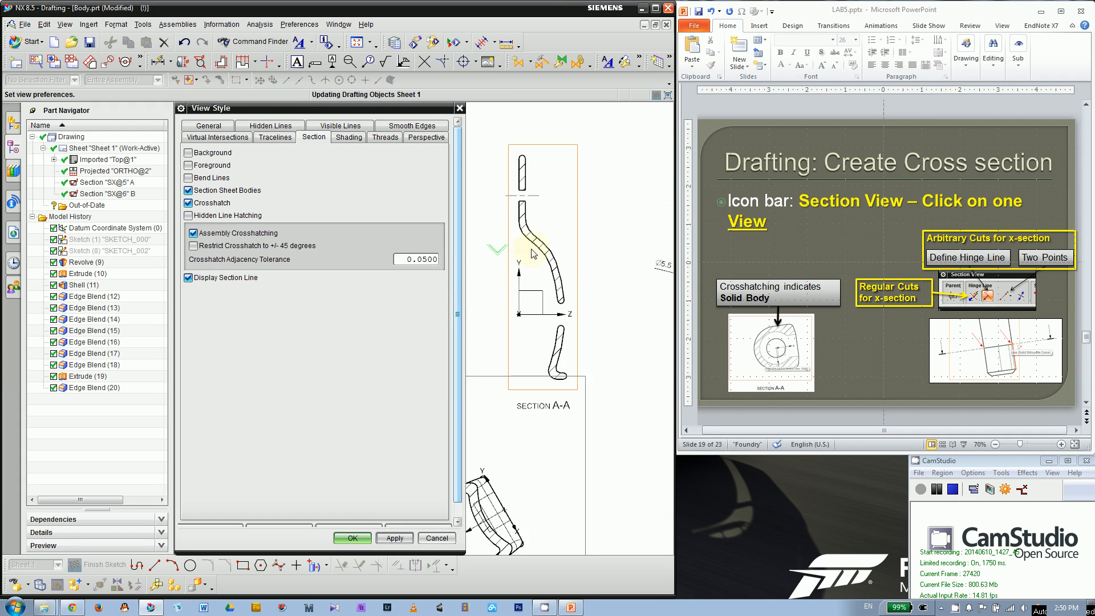
{"action": "scroll", "coordinate": [500, 325], "scroll_direction": "down", "scroll_amount": 3}
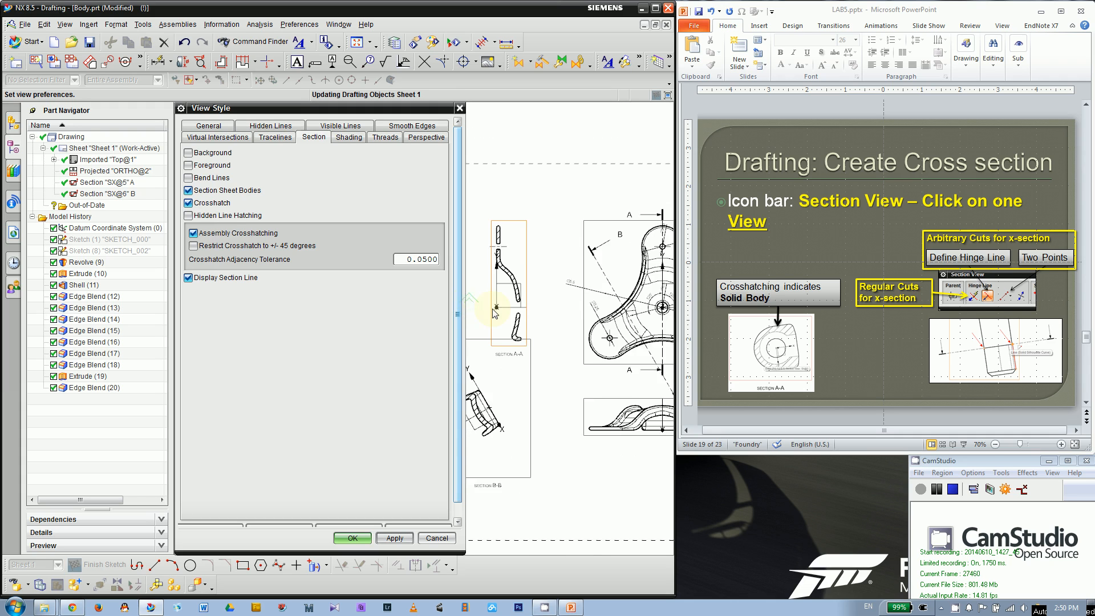
{"action": "scroll", "coordinate": [519, 314], "scroll_direction": "up", "scroll_amount": 3}
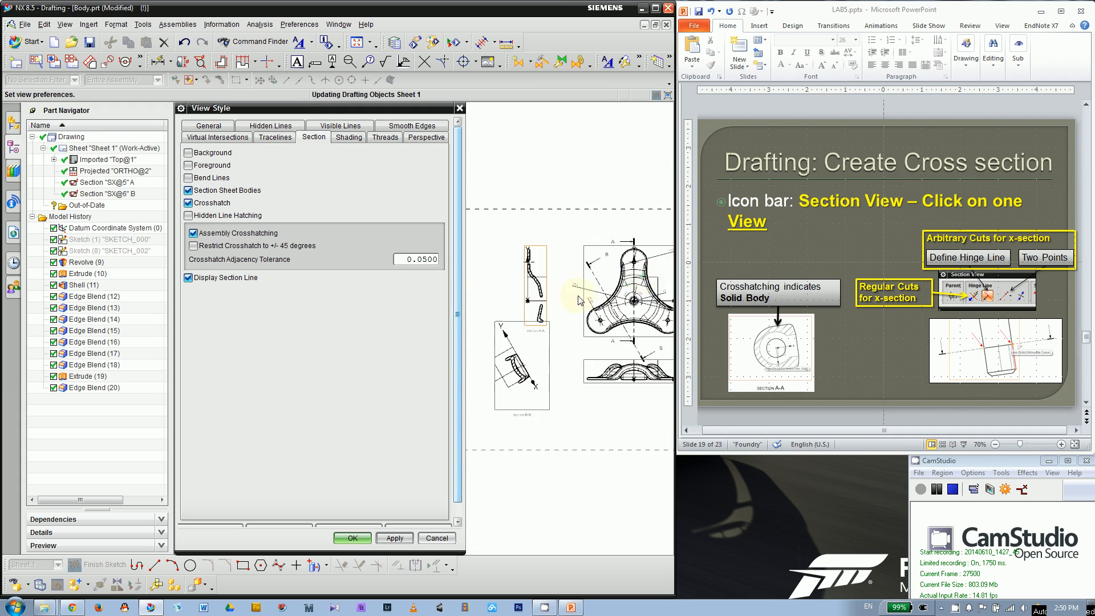
{"action": "scroll", "coordinate": [537, 315], "scroll_direction": "up", "scroll_amount": 2}
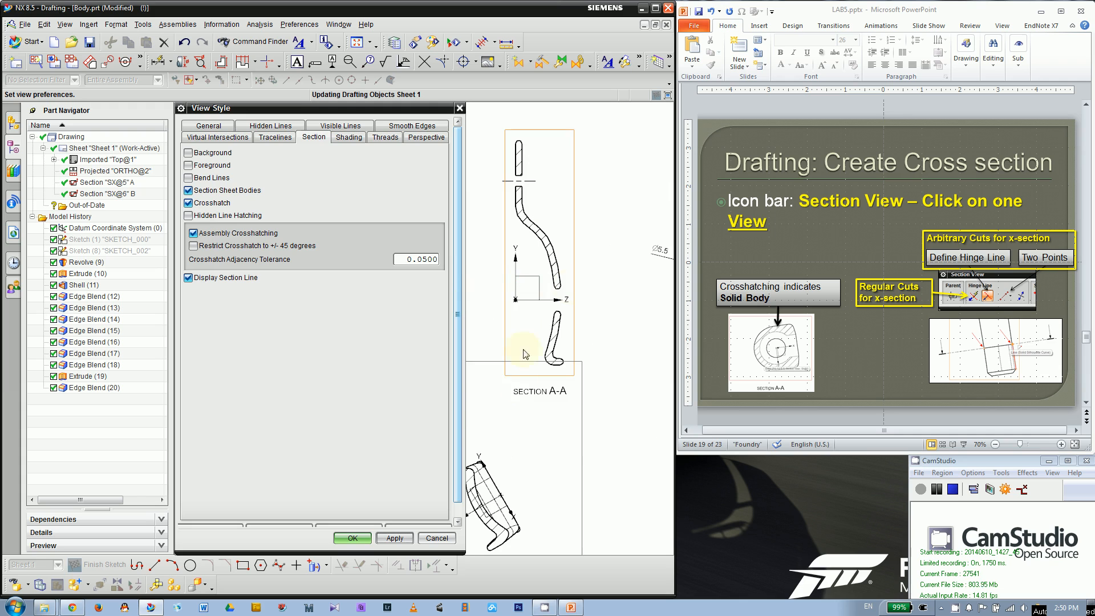
{"action": "left_click", "coordinate": [352, 538]}
{"action": "scroll", "coordinate": [391, 410], "scroll_direction": "down", "scroll_amount": 2}
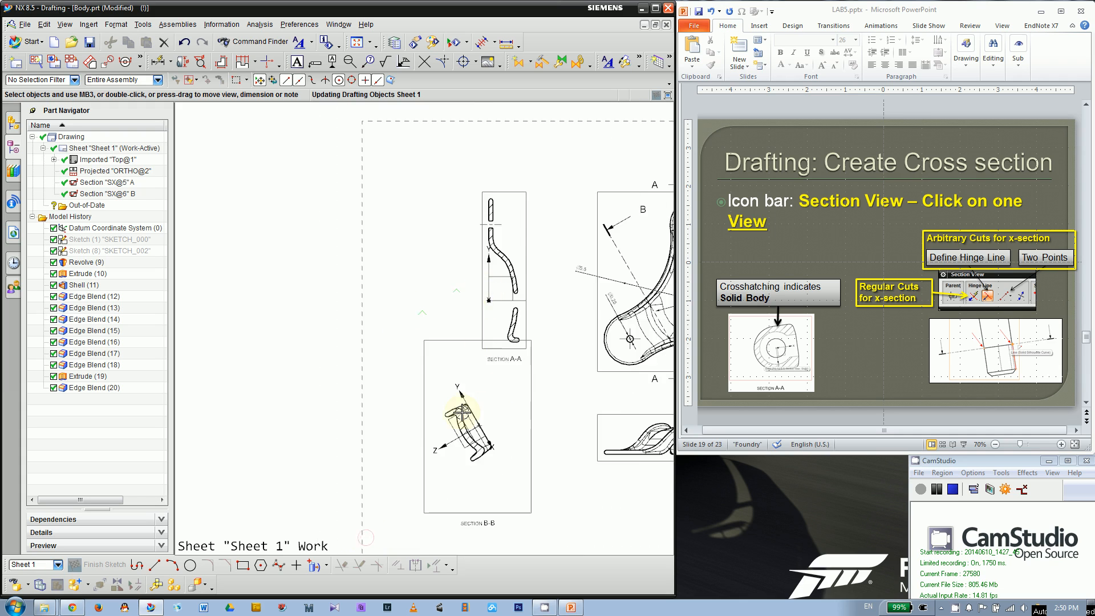
{"action": "scroll", "coordinate": [490, 272], "scroll_direction": "up", "scroll_amount": 2}
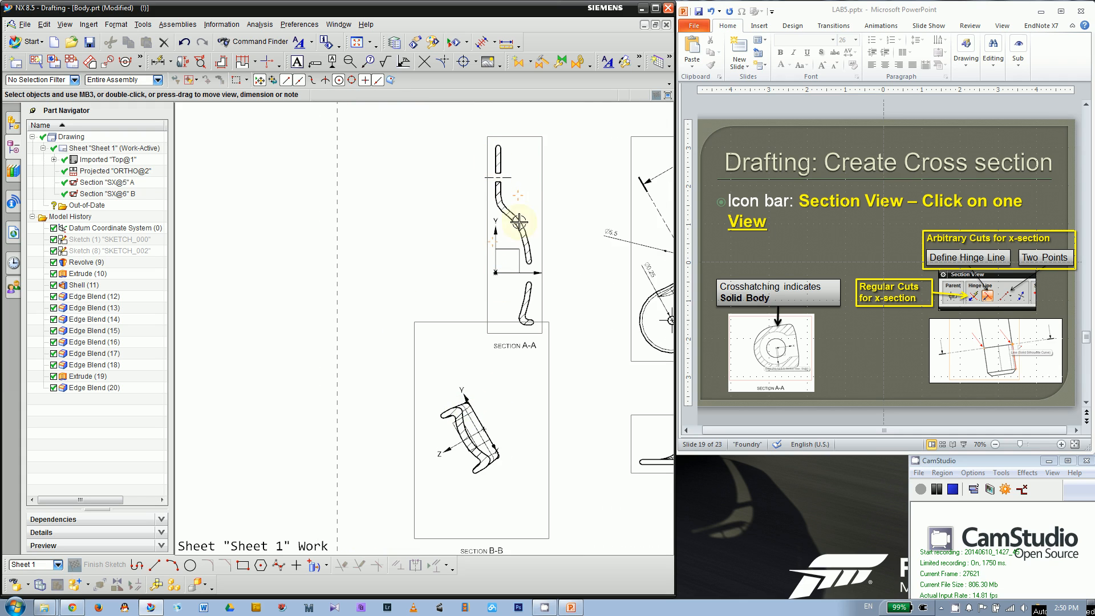
{"action": "scroll", "coordinate": [491, 445], "scroll_direction": "up", "scroll_amount": 4}
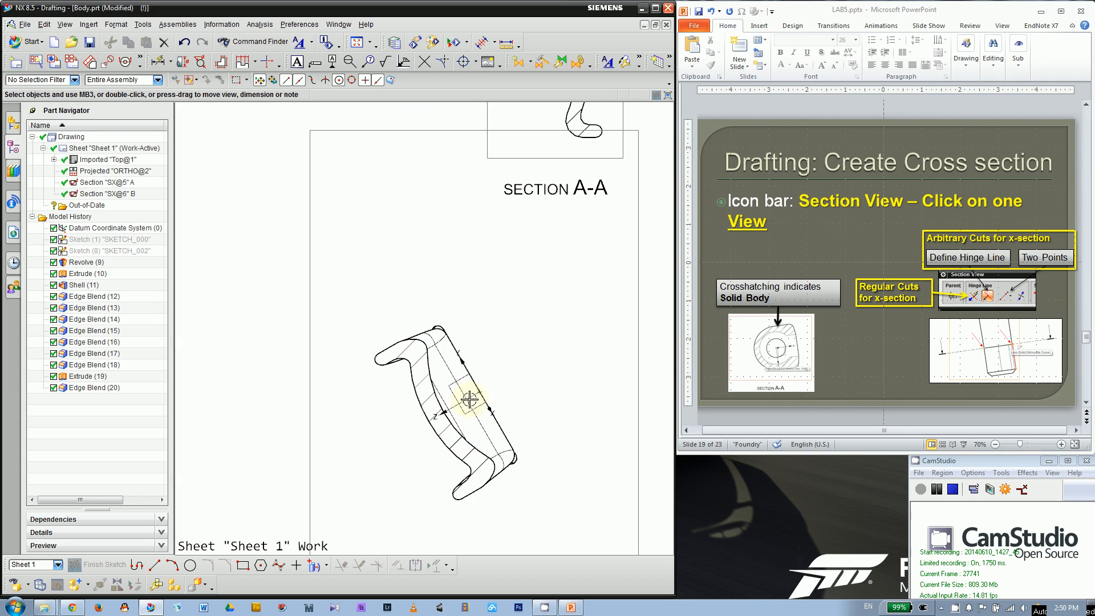
{"action": "scroll", "coordinate": [470, 400], "scroll_direction": "down", "scroll_amount": 4}
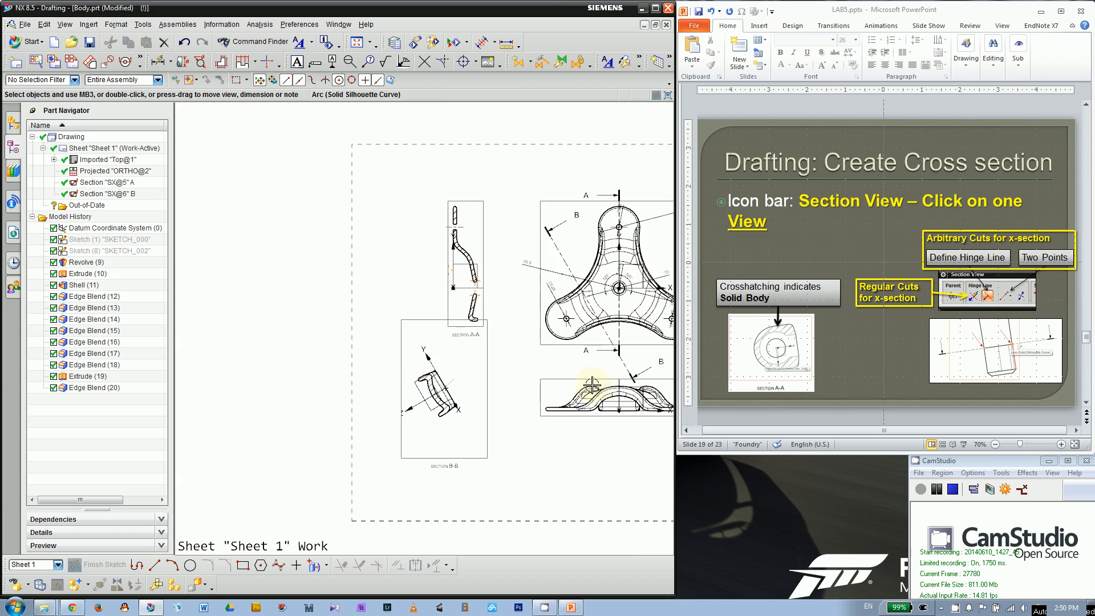
Step: Switch to the PowerPoint lab slides and read through the clean cross section, fraction annotation and results pages
{"action": "left_click", "coordinate": [859, 348]}
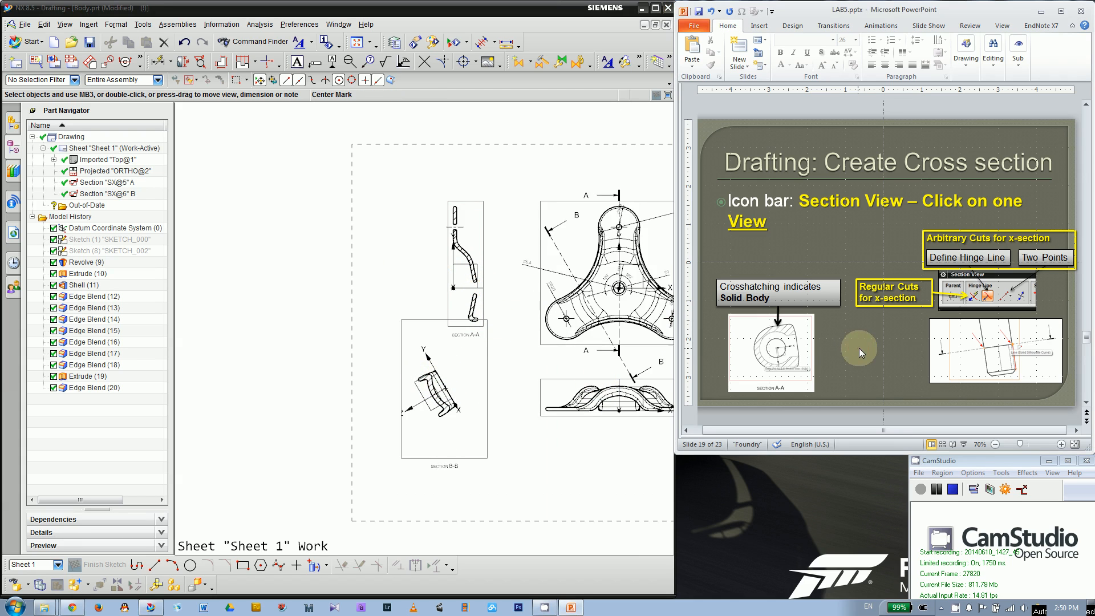
{"action": "scroll", "coordinate": [860, 347], "scroll_direction": "down", "scroll_amount": 1}
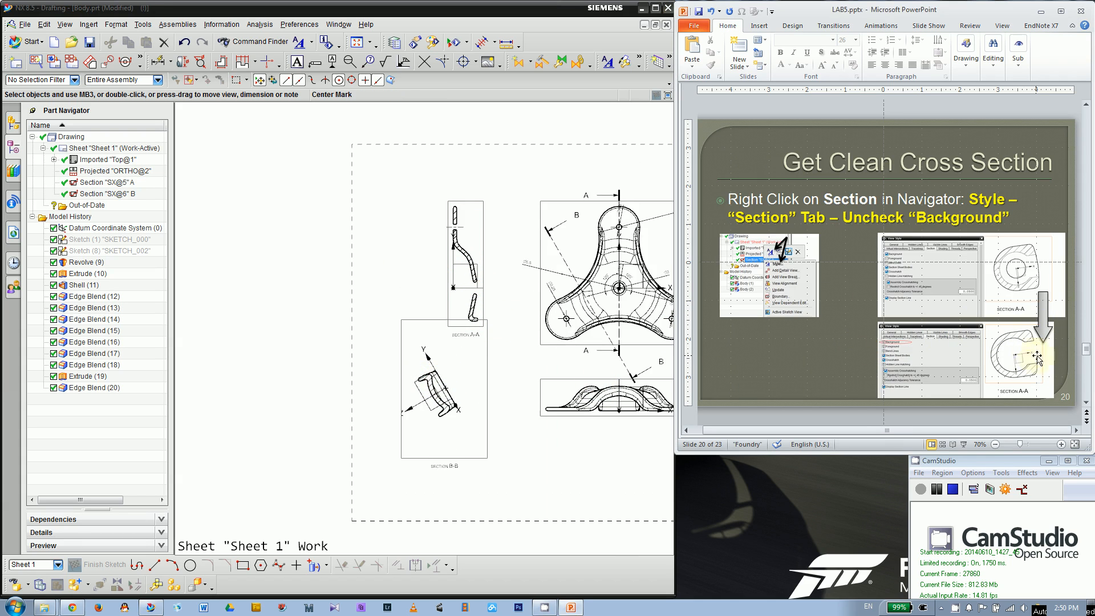
{"action": "scroll", "coordinate": [1032, 354], "scroll_direction": "down", "scroll_amount": 1}
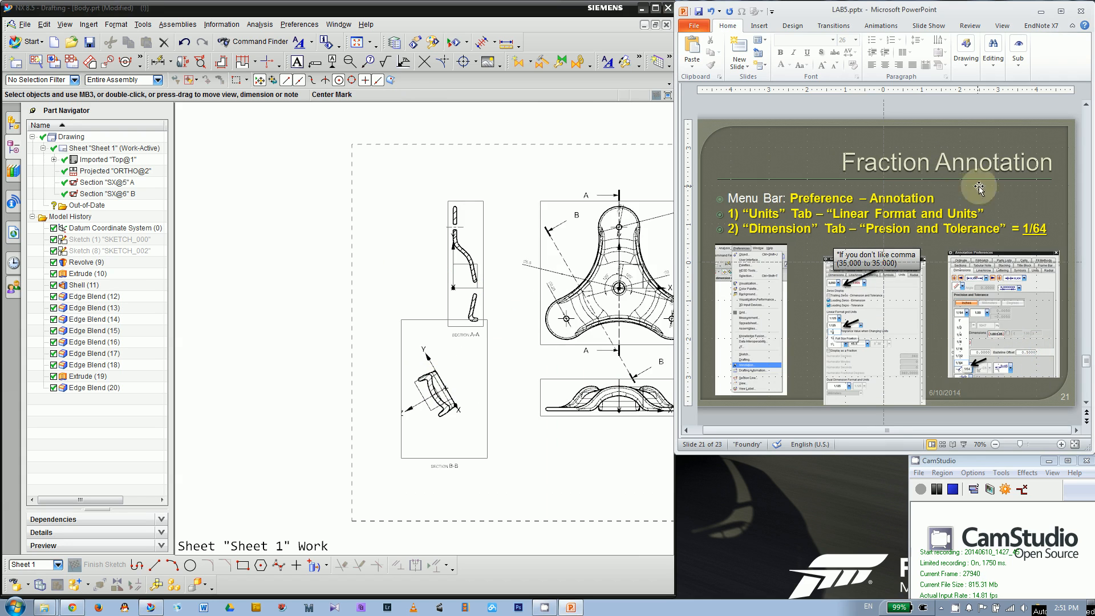
{"action": "scroll", "coordinate": [950, 259], "scroll_direction": "down", "scroll_amount": 1}
{"action": "scroll", "coordinate": [950, 259], "scroll_direction": "down", "scroll_amount": 1}
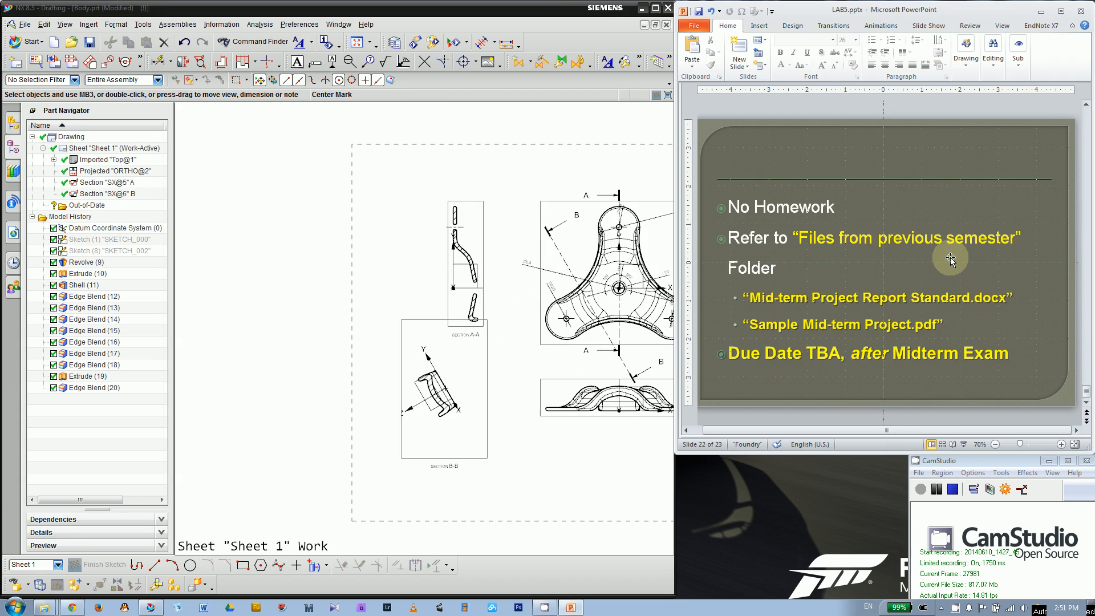
{"action": "scroll", "coordinate": [949, 259], "scroll_direction": "up", "scroll_amount": 1}
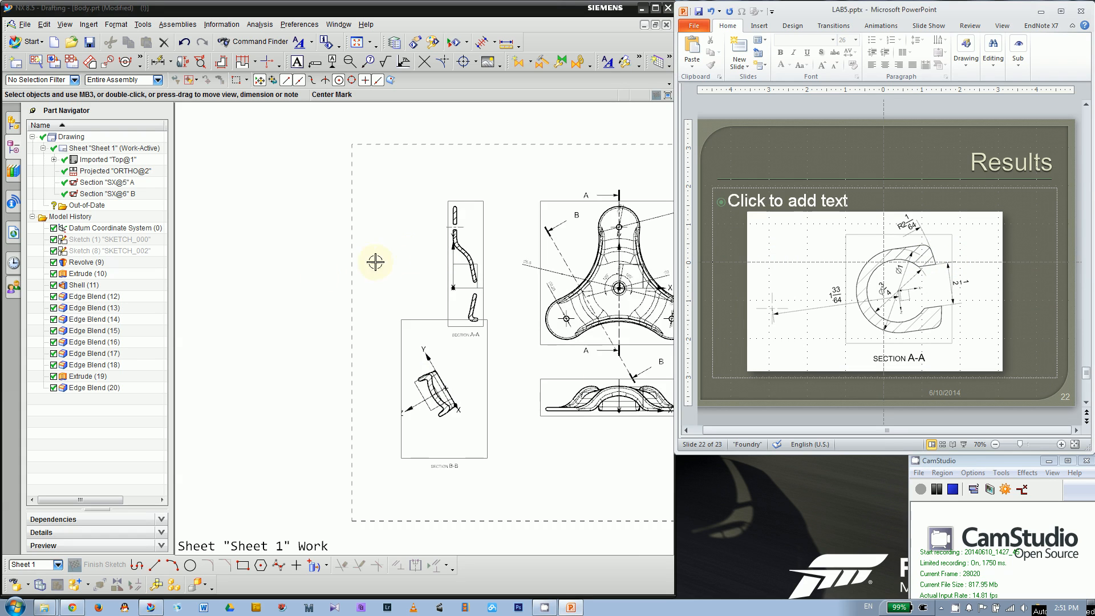
Step: Return to the NX drawing and review the whole sheet with its top, front and section views
{"action": "scroll", "coordinate": [277, 291], "scroll_direction": "down", "scroll_amount": 1}
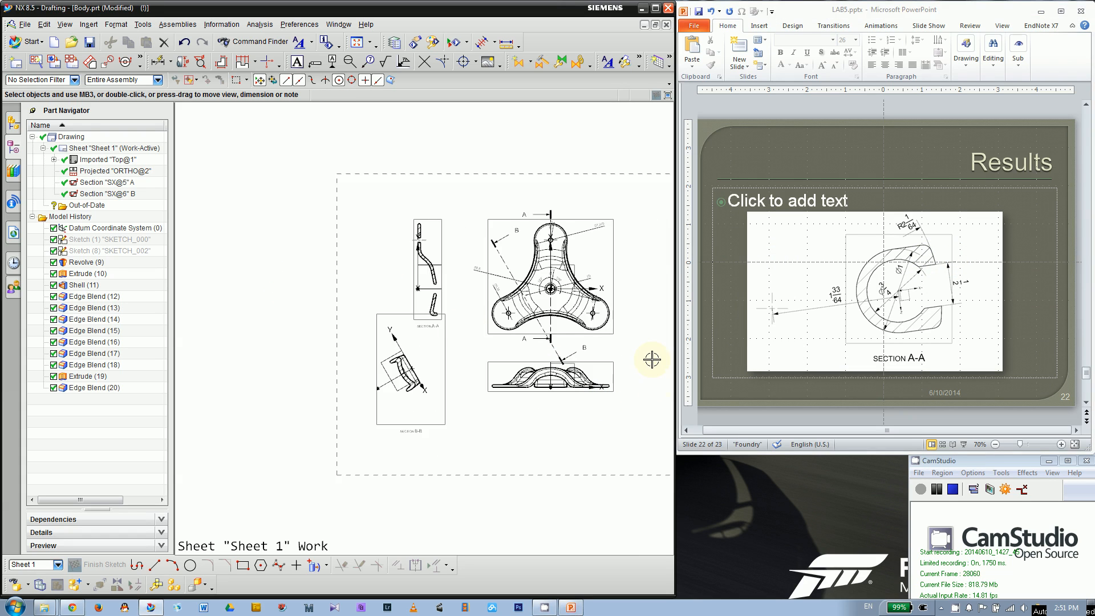
{"action": "mouse_move", "coordinate": [652, 359]}
{"action": "middle_mouse_down"}
{"action": "mouse_move", "coordinate": [540, 350]}
{"action": "mouse_move", "coordinate": [552, 344]}
{"action": "mouse_move", "coordinate": [545, 336]}
{"action": "middle_mouse_up"}
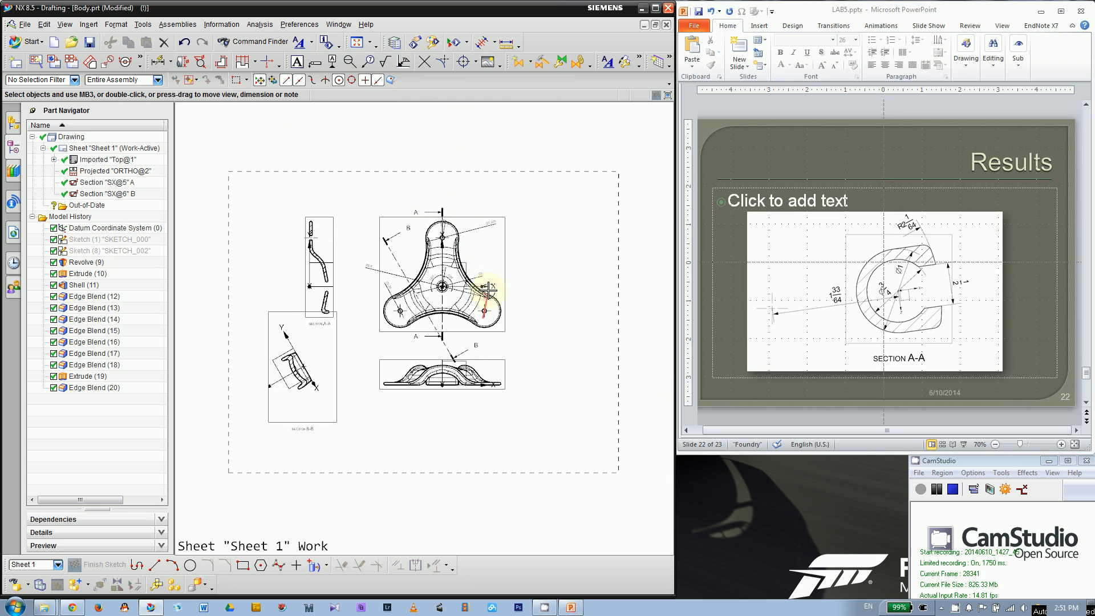
{"action": "scroll", "coordinate": [547, 318], "scroll_direction": "down", "scroll_amount": 1}
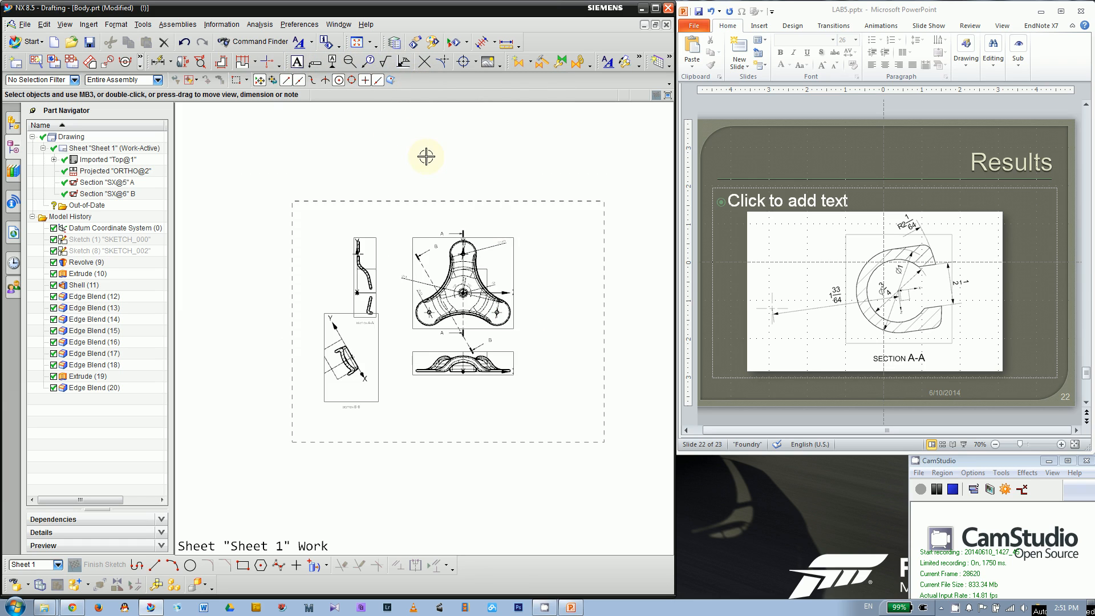
{"action": "scroll", "coordinate": [437, 377], "scroll_direction": "up", "scroll_amount": 1}
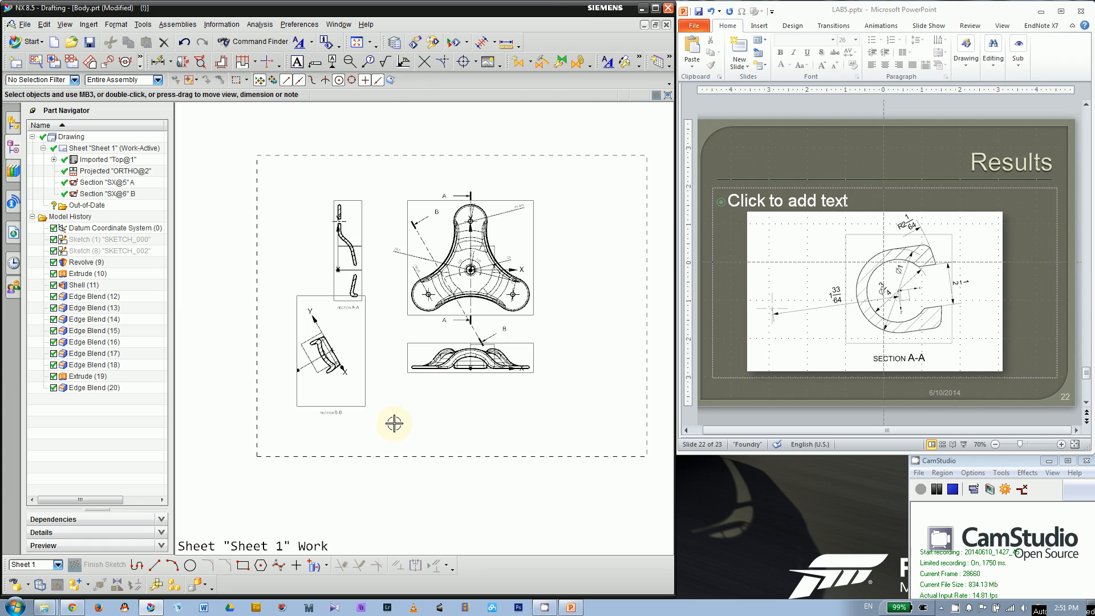